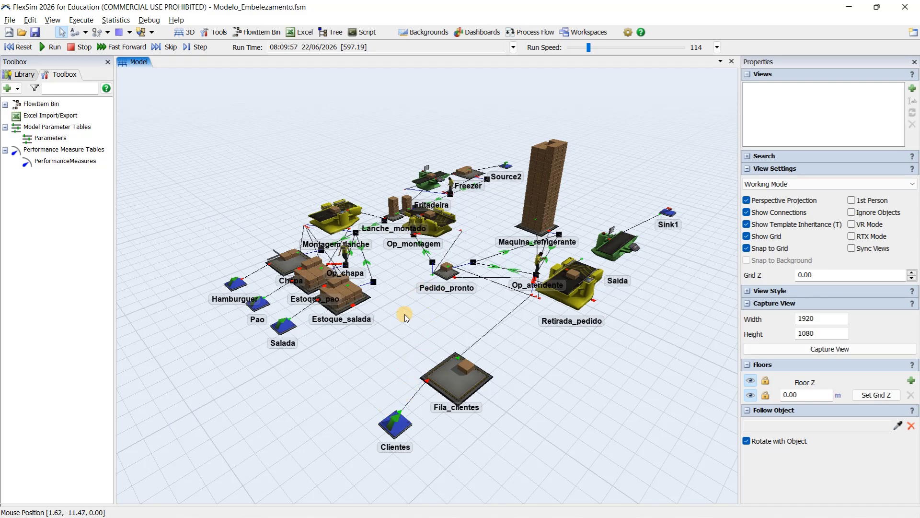
Add a model background that uses the floor plan image Planta_baixa.
left_click(426, 36)
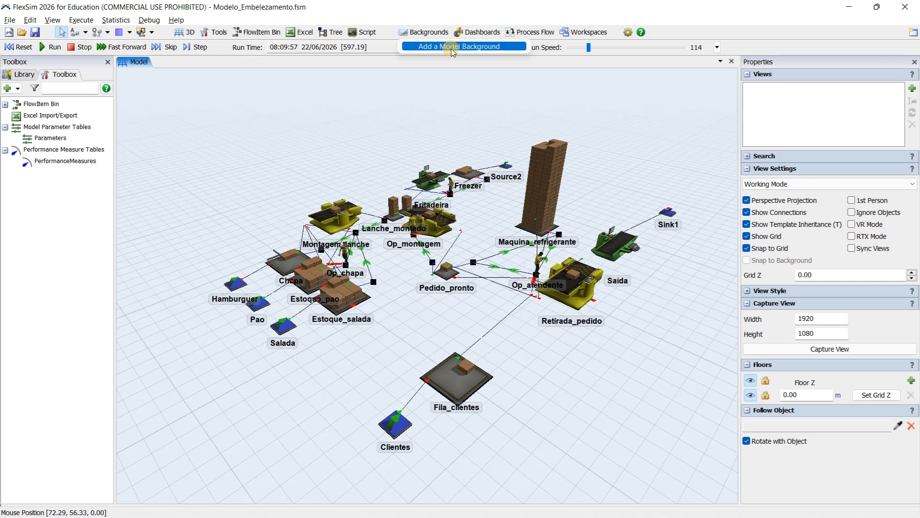
left_click(450, 47)
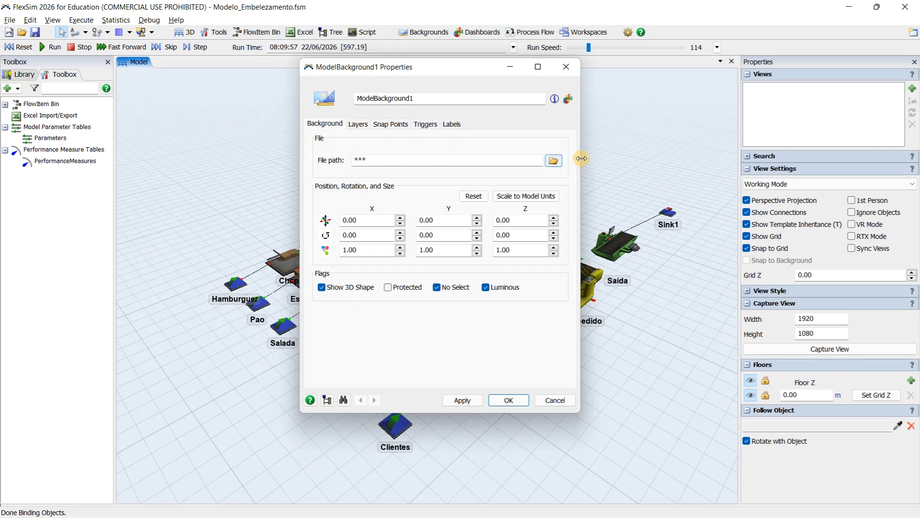
left_click(553, 162)
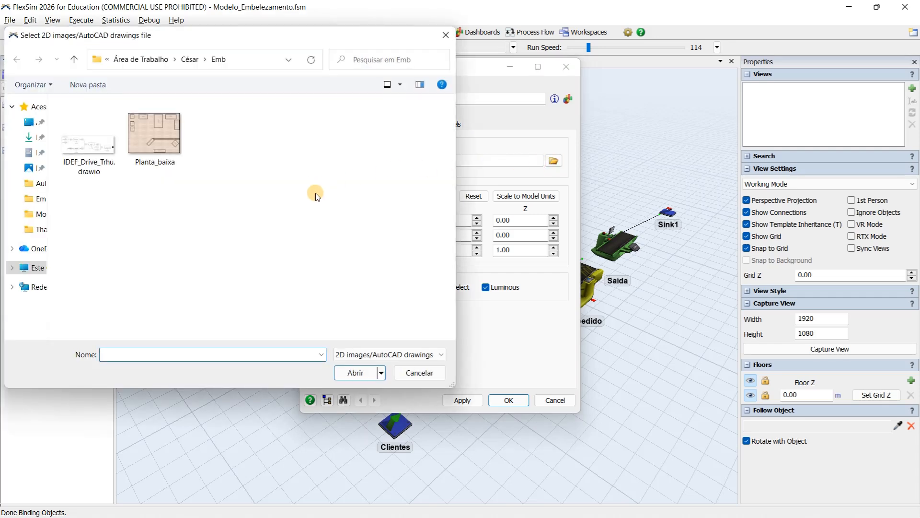
left_click(151, 132)
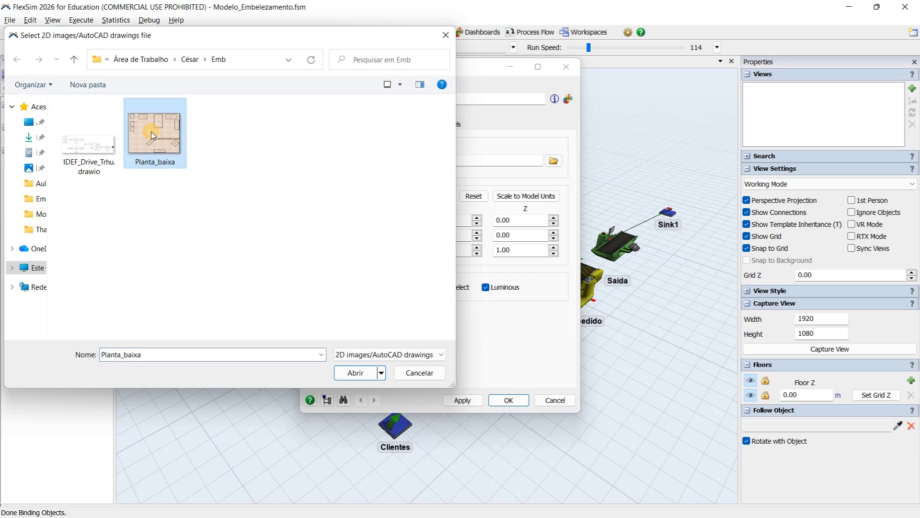
left_click(354, 373)
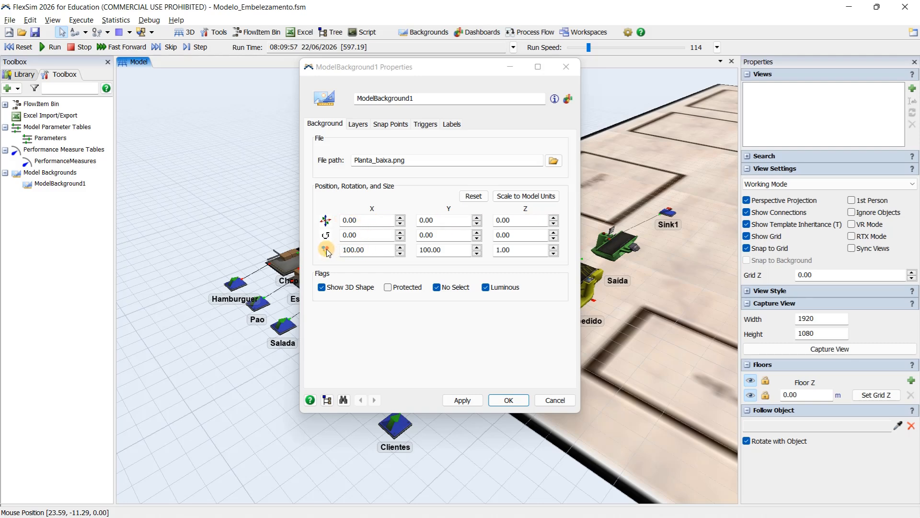
Set the floor plan background's size to 14 in X and 11 in Y, and apply it to the model.
left_click(365, 249)
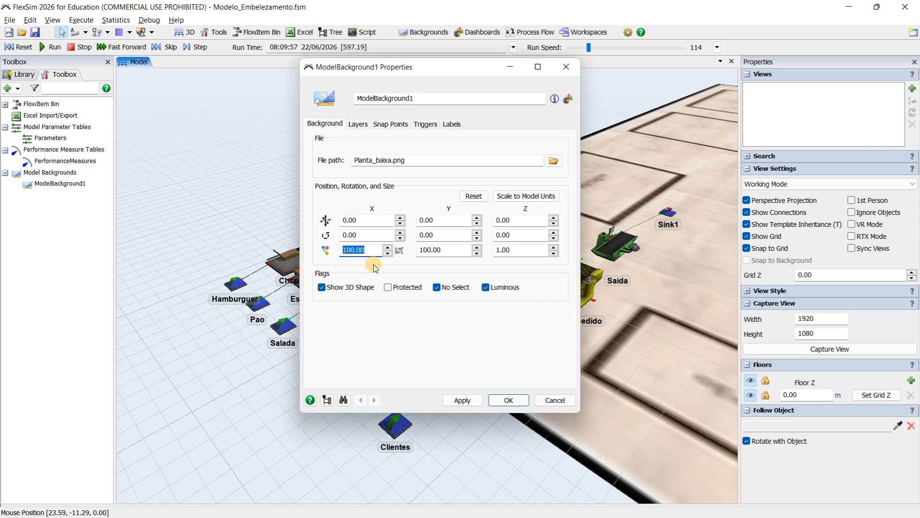
type("14")
left_click(418, 250)
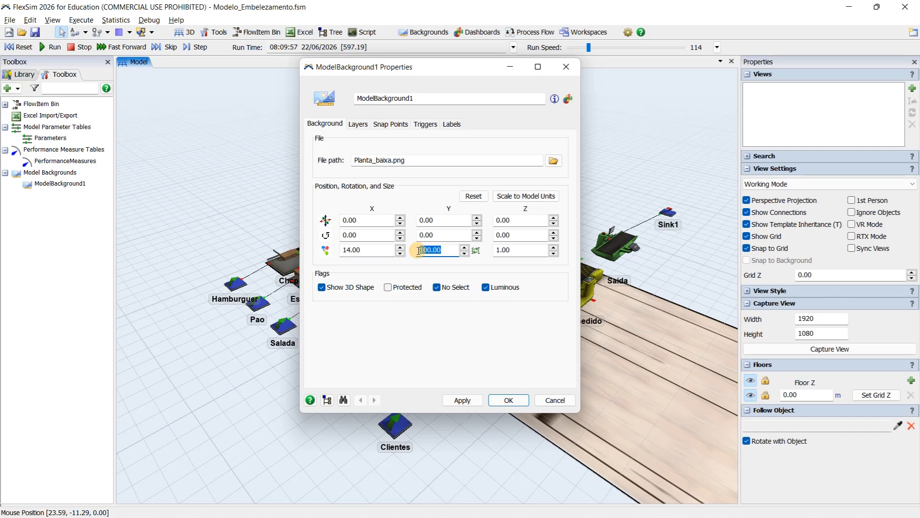
type("11")
left_click(462, 400)
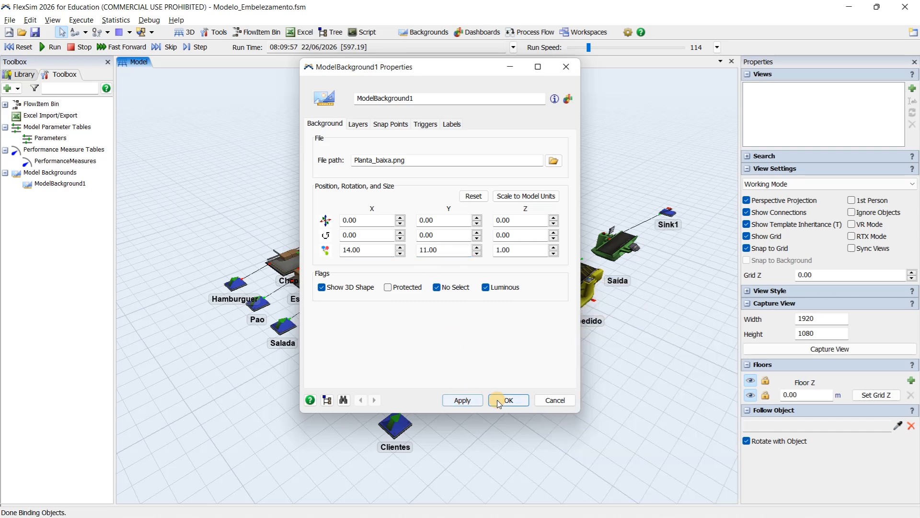
left_click(499, 400)
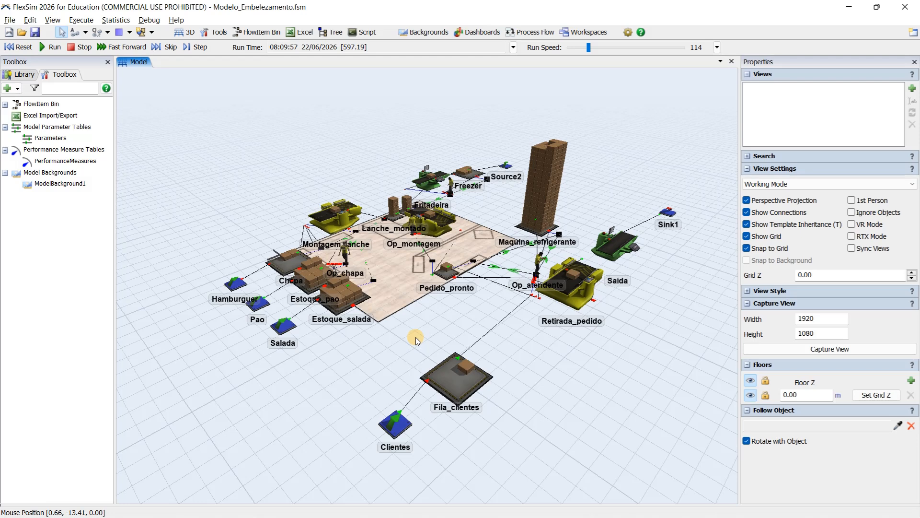
scroll(413, 324, "up", 2)
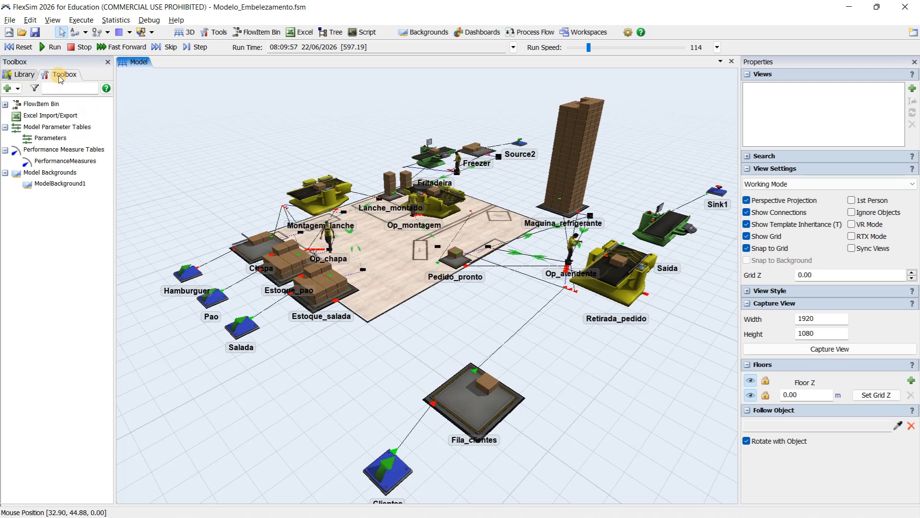
Delete the floor plan background ModelBackground1 from the model.
right_click(66, 184)
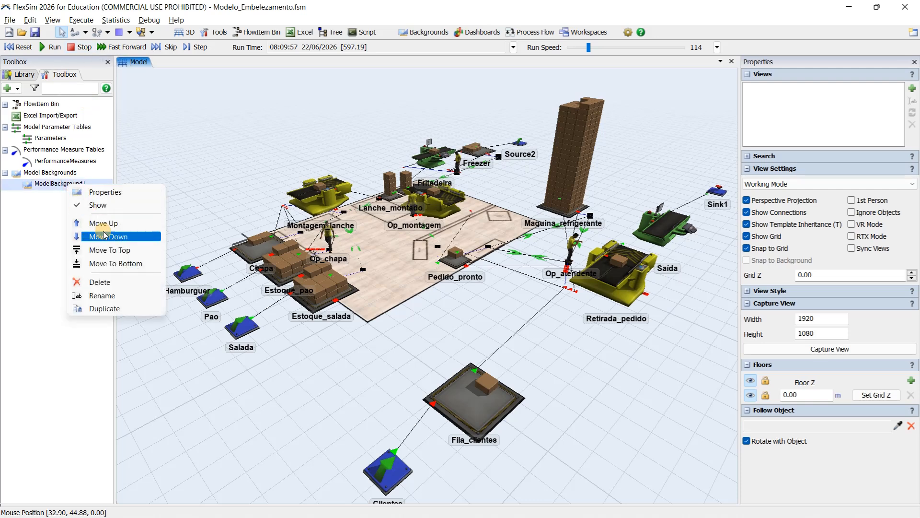
left_click(109, 284)
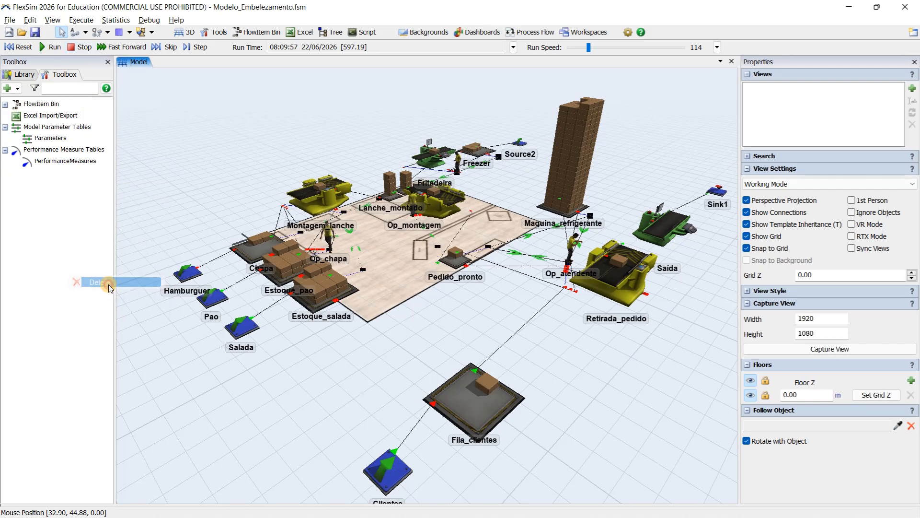
left_click_drag(403, 271, 402, 277)
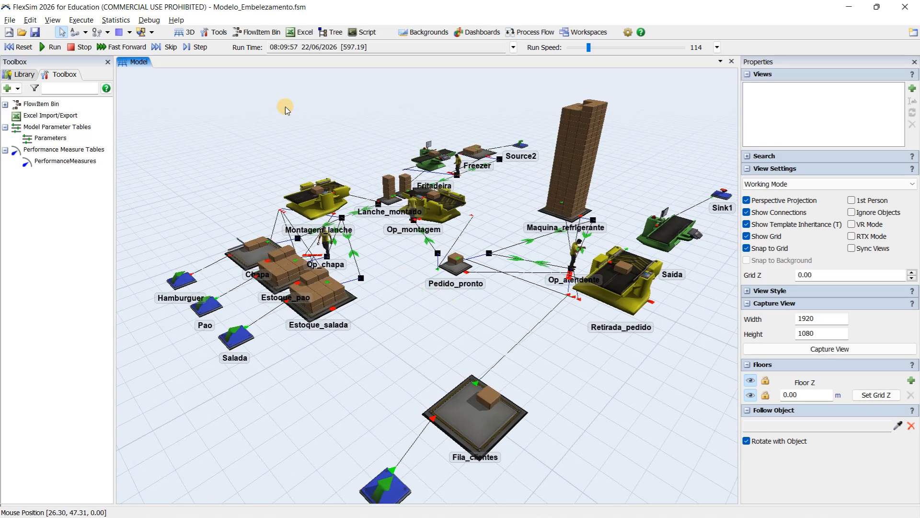
Reset the simulation model to its start time.
left_click(18, 47)
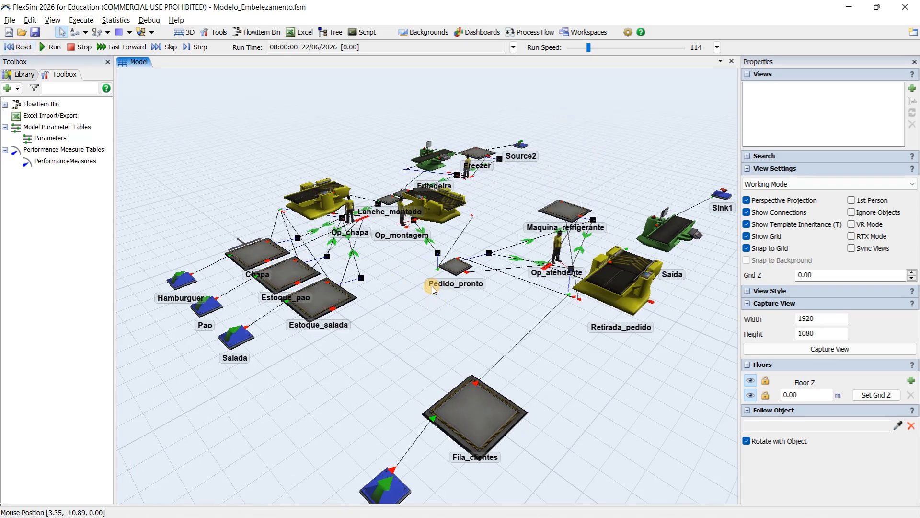
right_click_drag(404, 276, 403, 279)
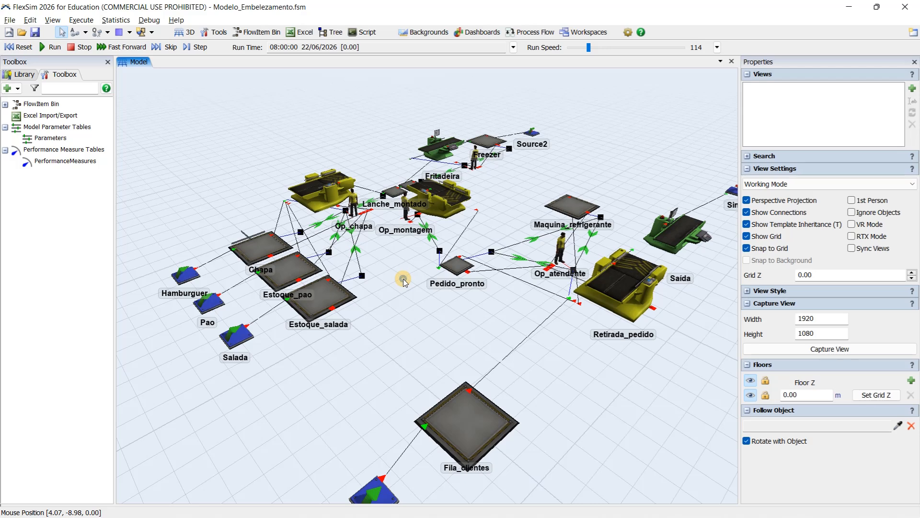
right_click(403, 280)
left_click(399, 274)
left_click_drag(406, 265, 352, 286)
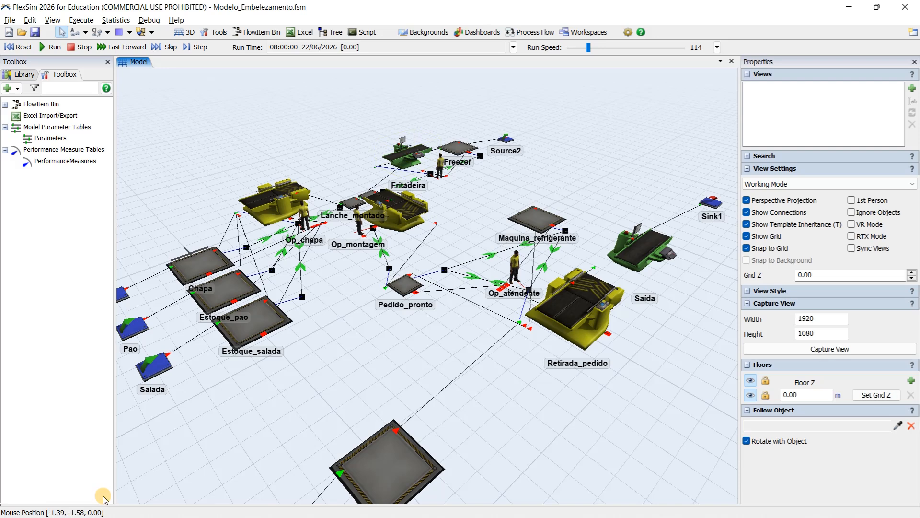
left_click(421, 196)
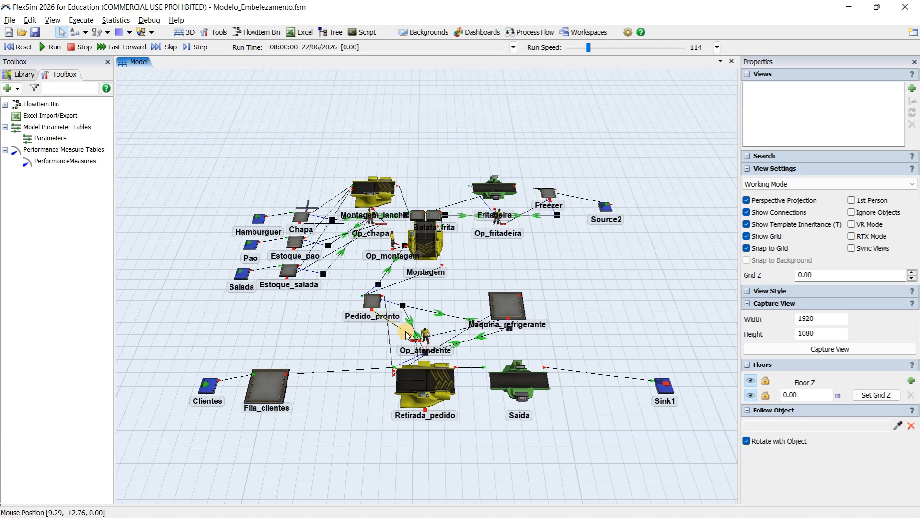
Switch to the 3D Warehouse site in the web browser and dismiss the image-search tip.
key("alt+Tab")
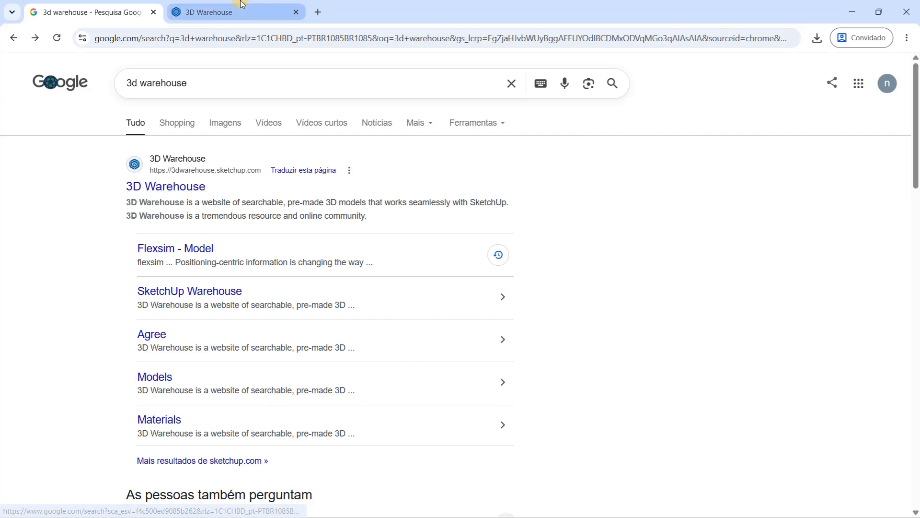
left_click(225, 12)
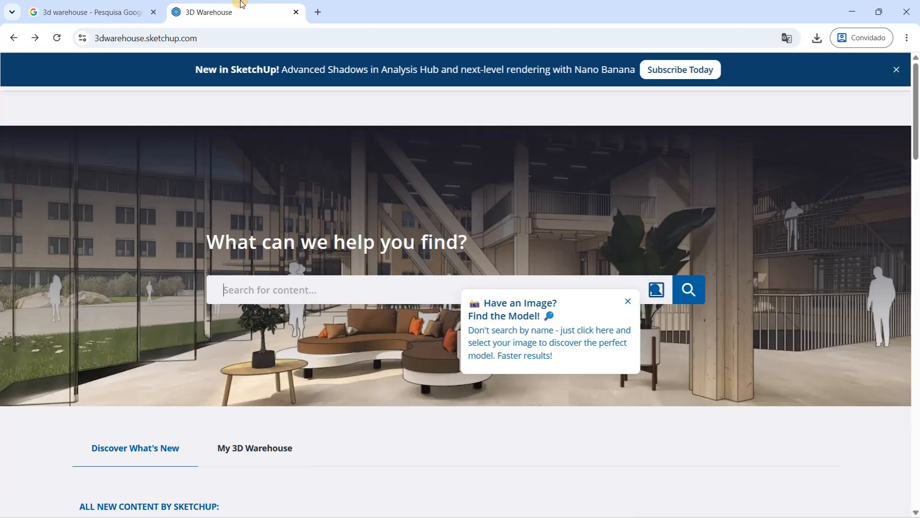
left_click(628, 301)
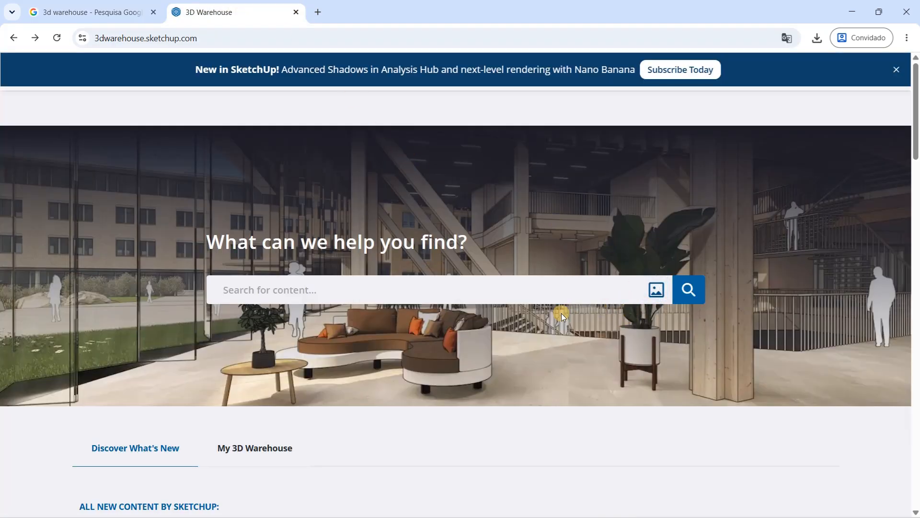
Look through the featured furniture, outdoor and sizable component models on the 3D Warehouse home page.
scroll(508, 314, "down", 3)
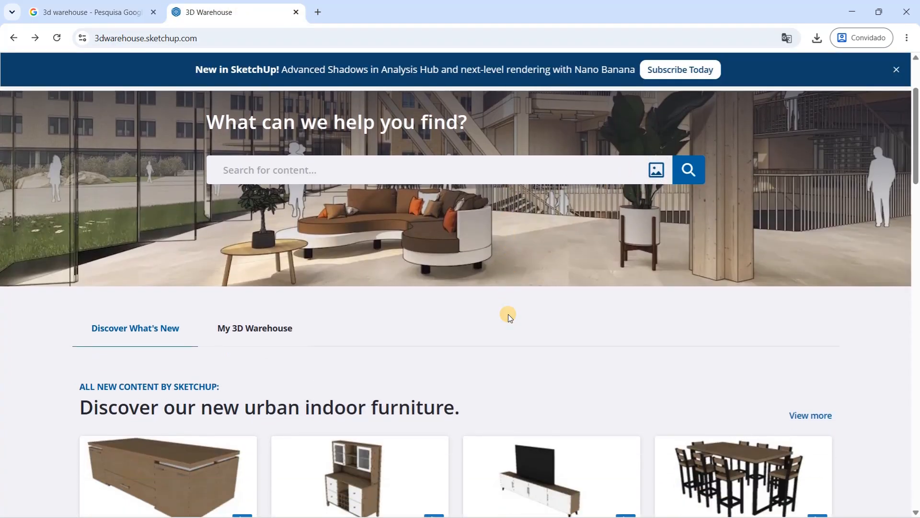
scroll(508, 314, "down", 1)
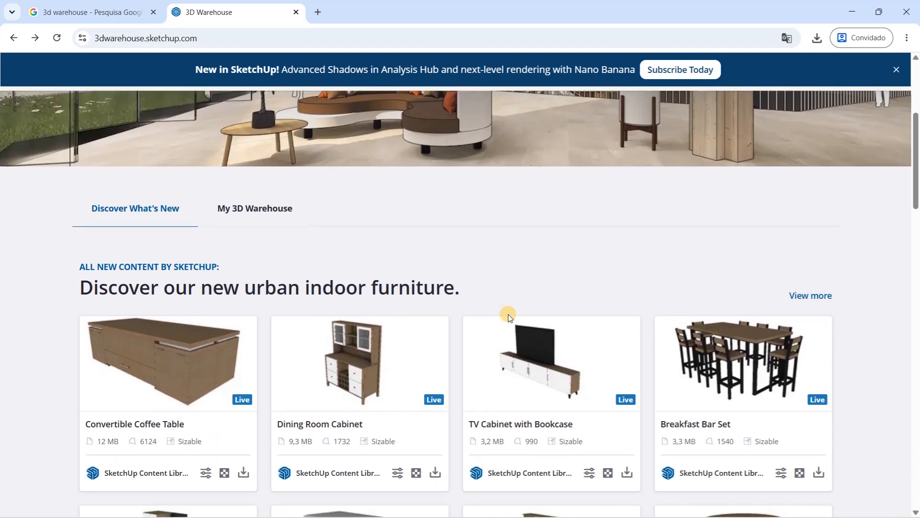
scroll(509, 318, "down", 1)
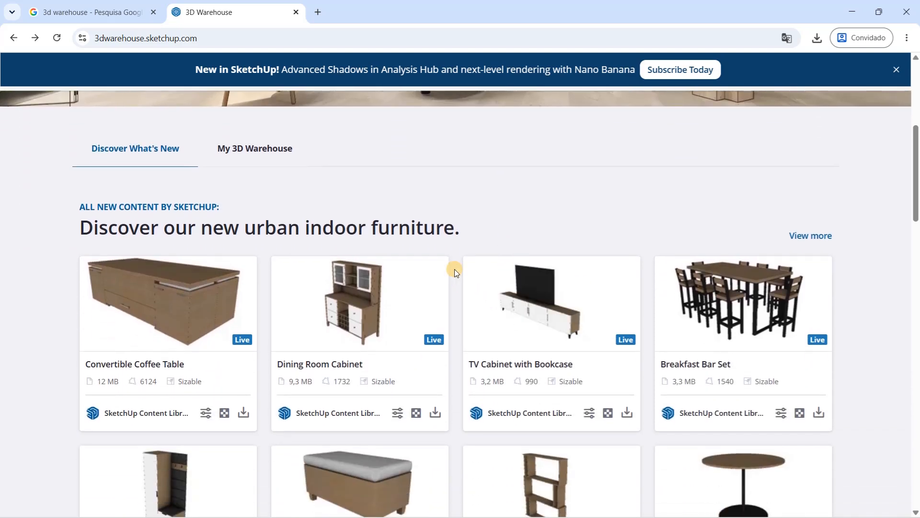
scroll(459, 282, "down", 2)
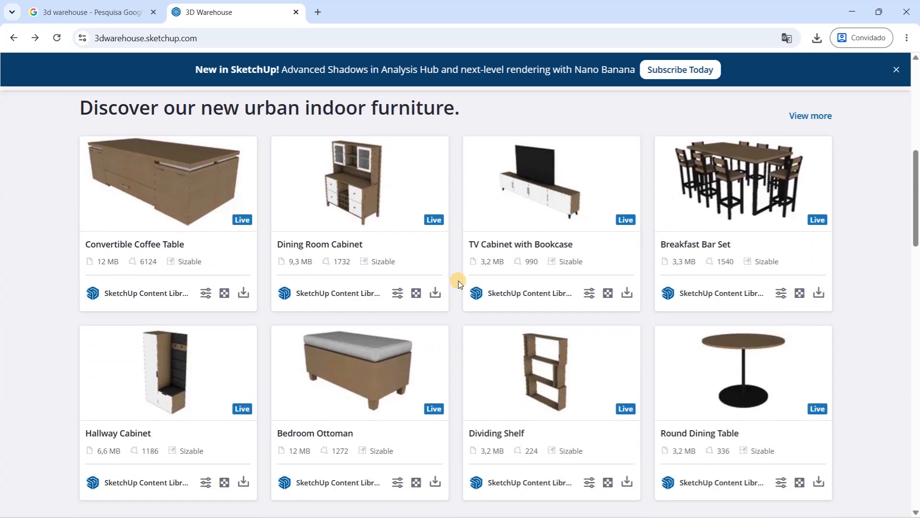
scroll(458, 282, "down", 1)
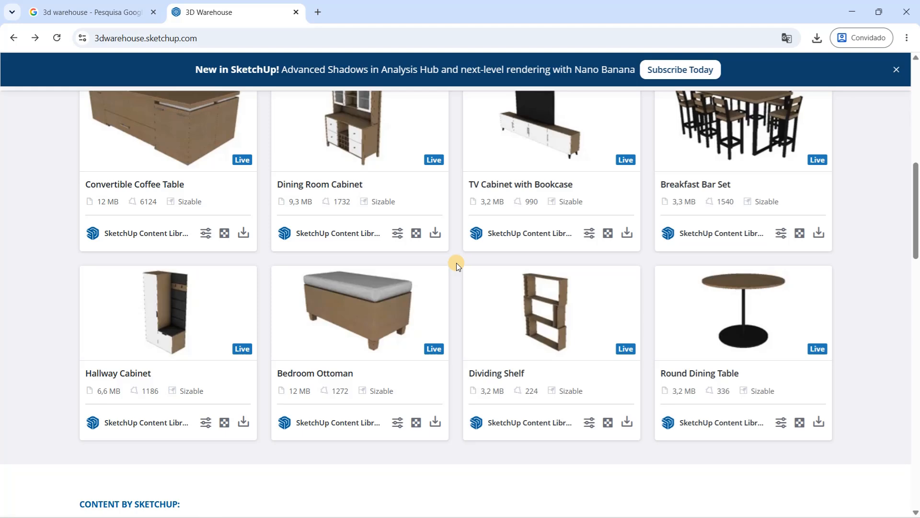
scroll(456, 264, "down", 2)
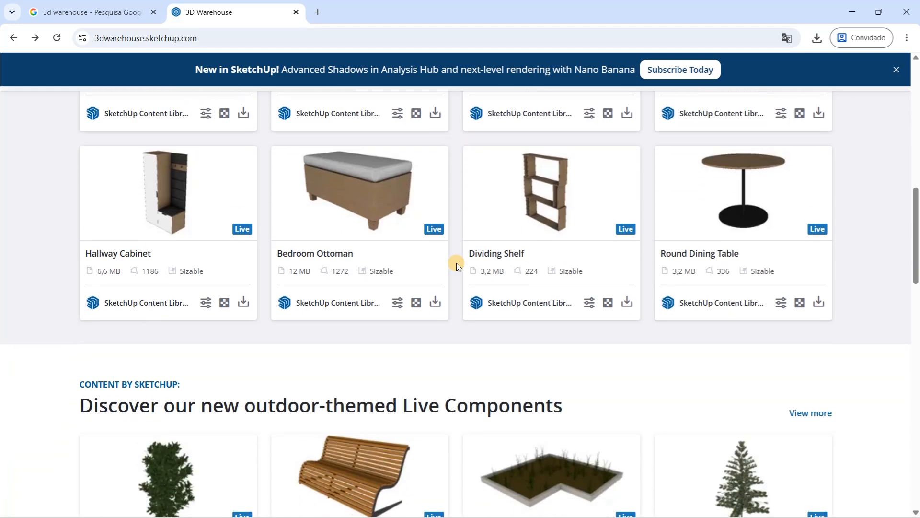
scroll(457, 267, "down", 4)
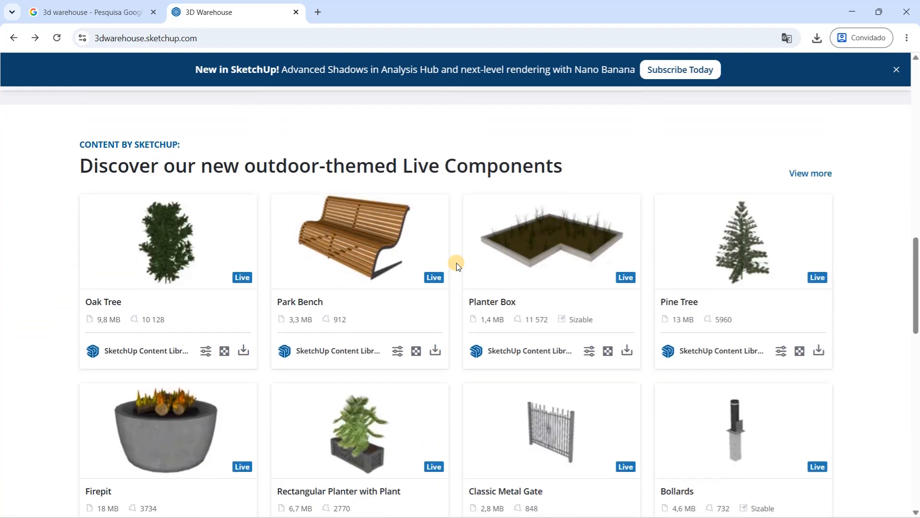
scroll(457, 267, "down", 1)
scroll(457, 264, "down", 1)
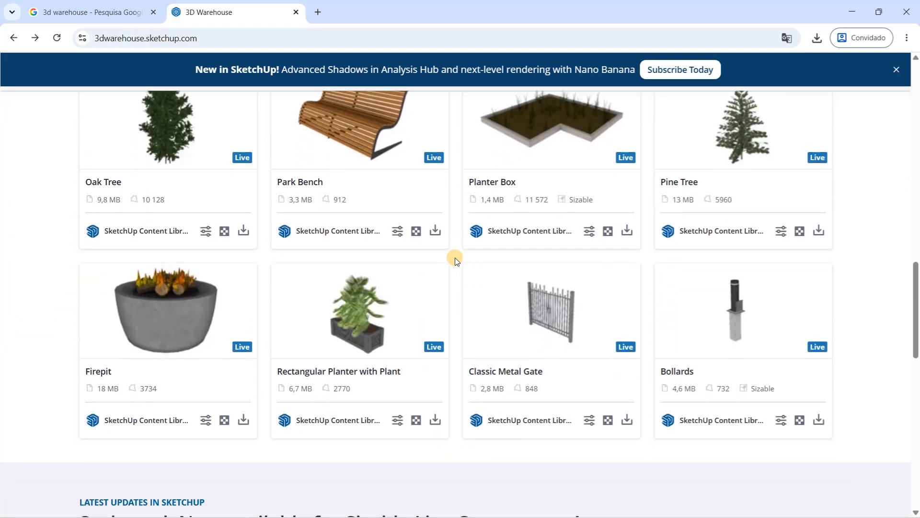
scroll(455, 259, "down", 5)
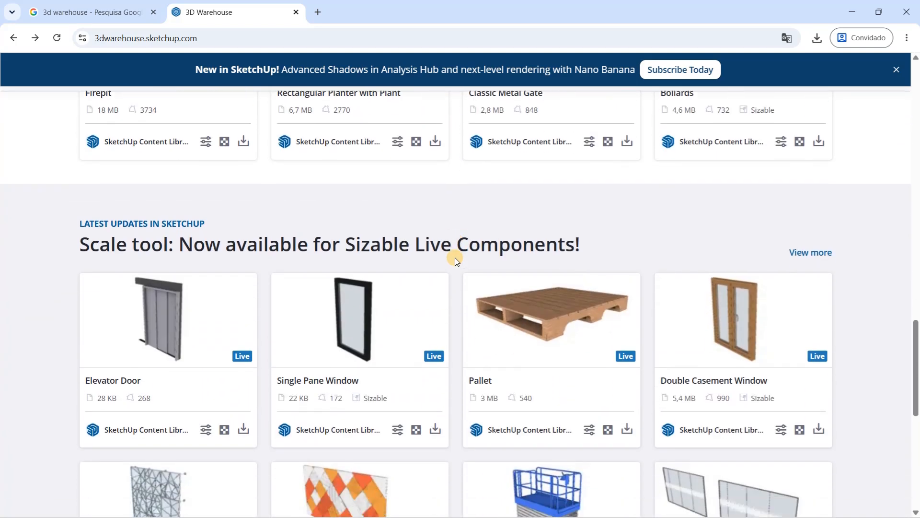
scroll(455, 258, "down", 2)
scroll(456, 257, "up", 13)
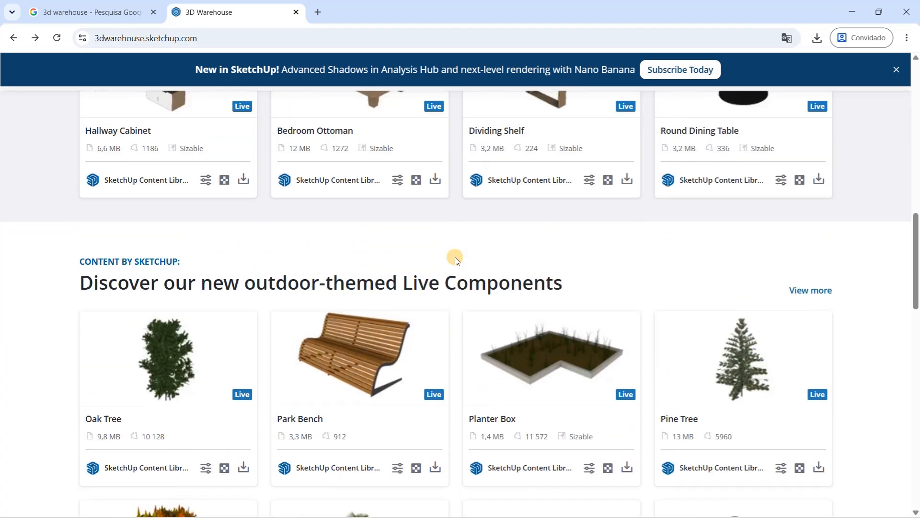
scroll(456, 257, "up", 12)
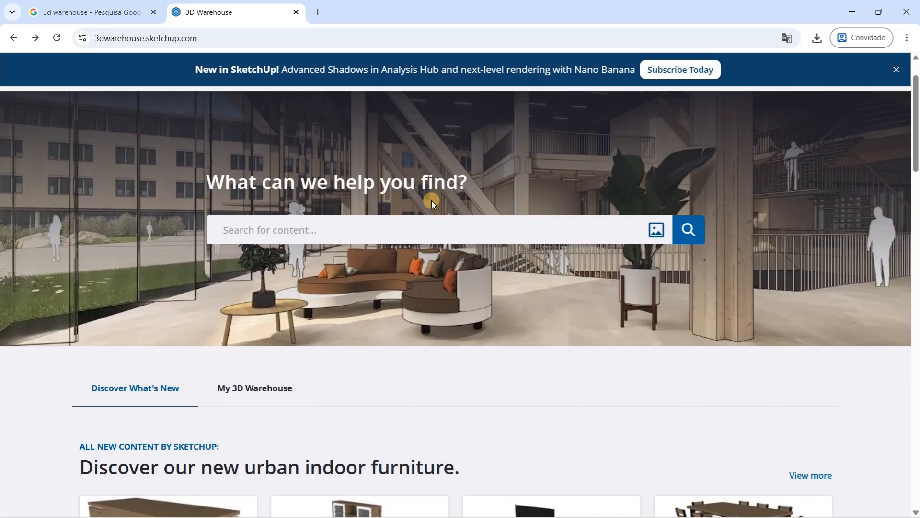
Search 3D Warehouse for "freezer" and open the "Freezer horizontal" model's page.
type("freezer")
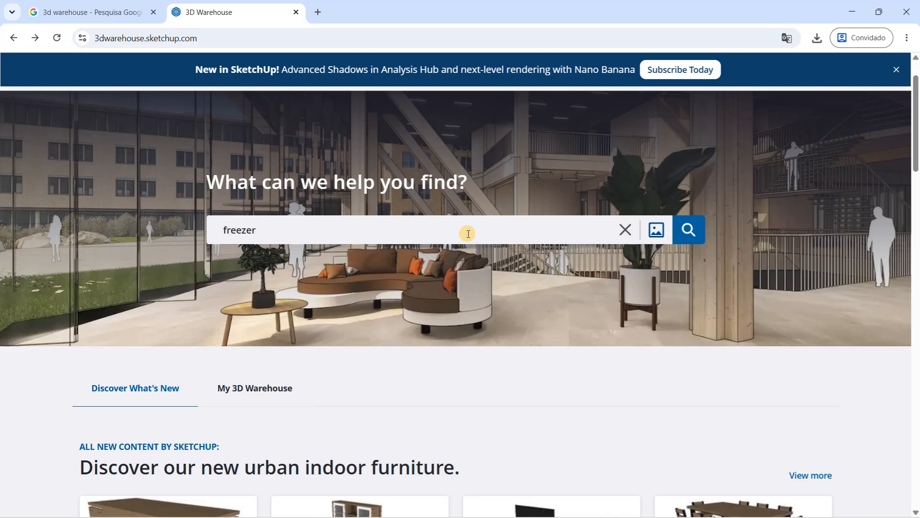
key("Return")
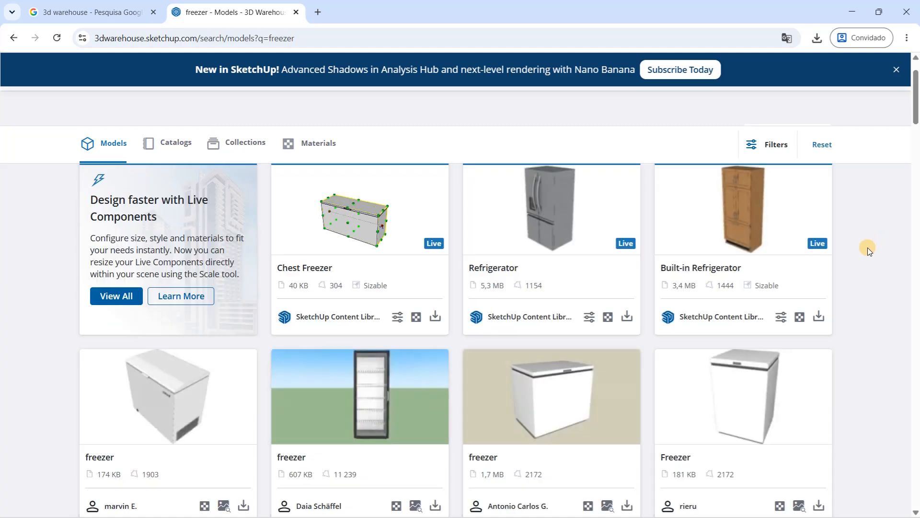
scroll(868, 248, "down", 5)
scroll(867, 249, "down", 4)
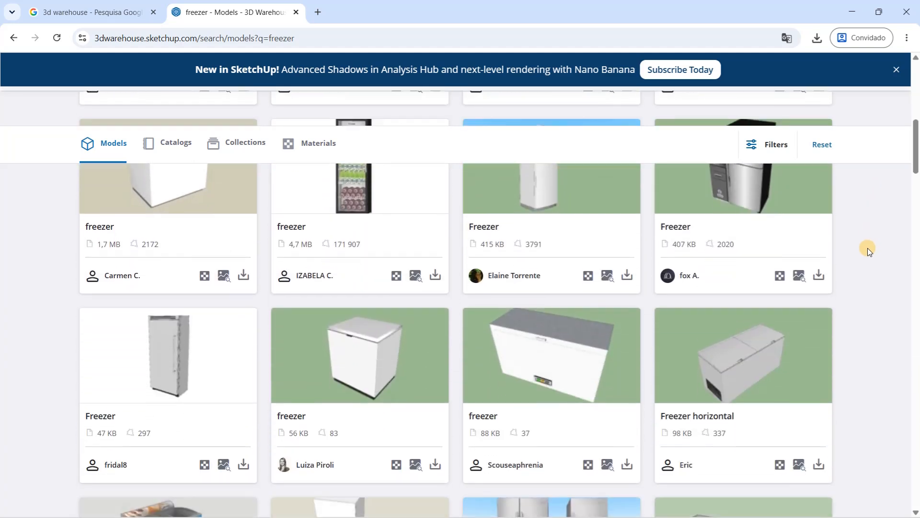
left_click(740, 381)
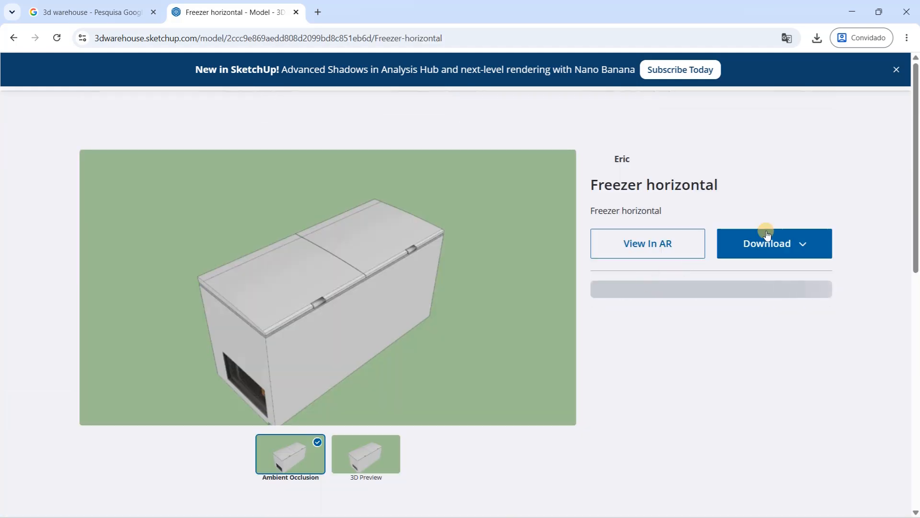
Download the horizontal freezer model as a SketchUp file, replacing the existing Freezer.skp in the Downloads folder.
left_click(774, 249)
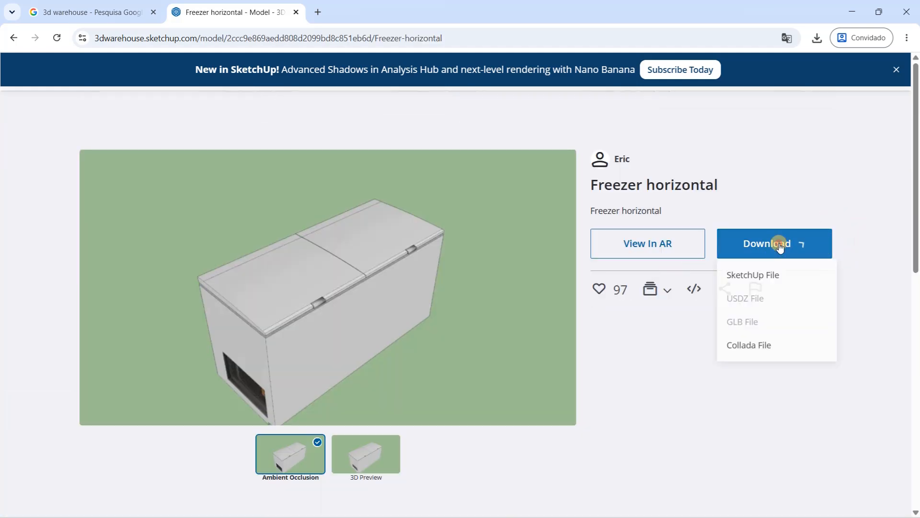
left_click(768, 282)
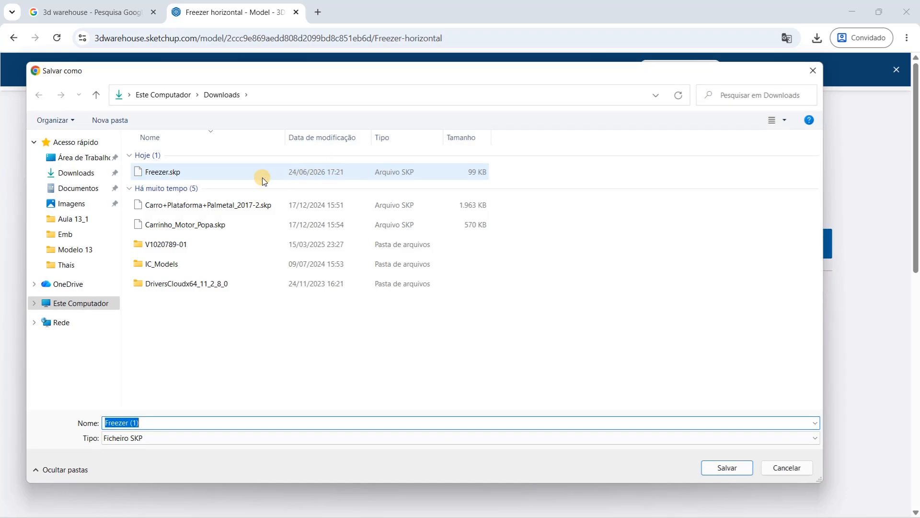
left_click(264, 181)
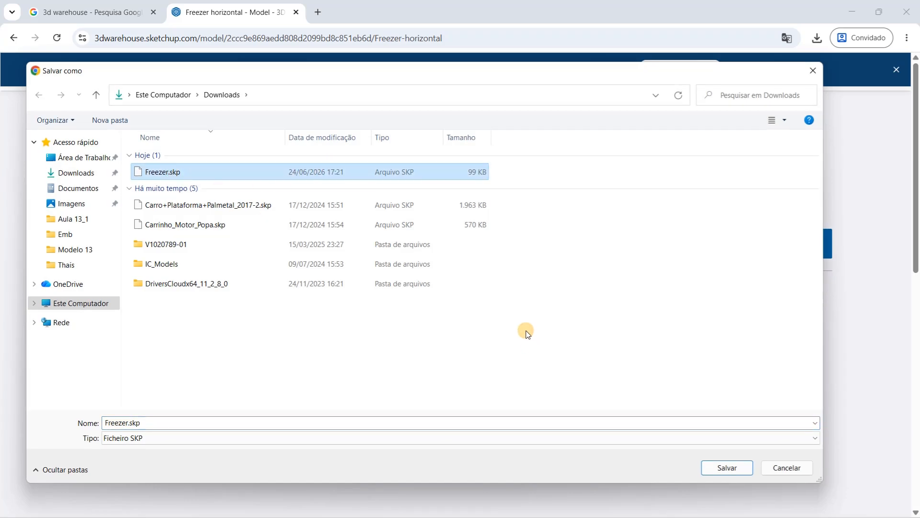
left_click(732, 470)
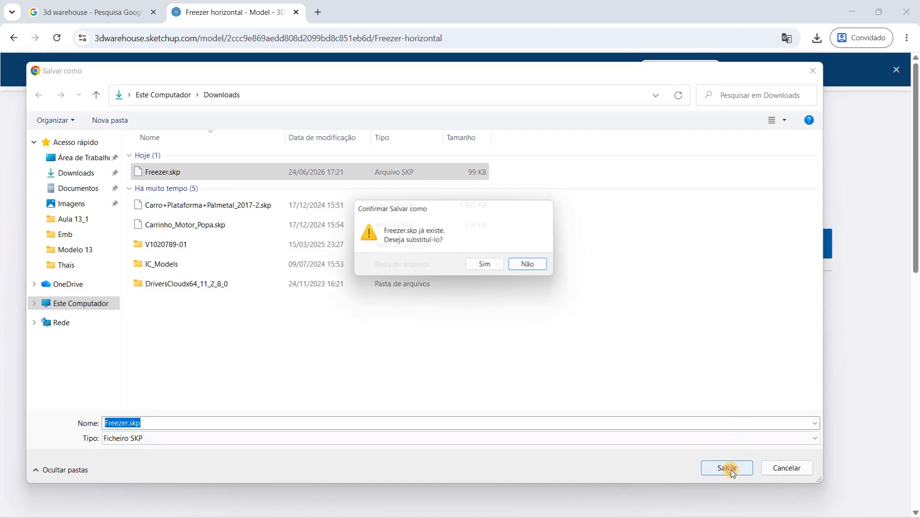
left_click(497, 264)
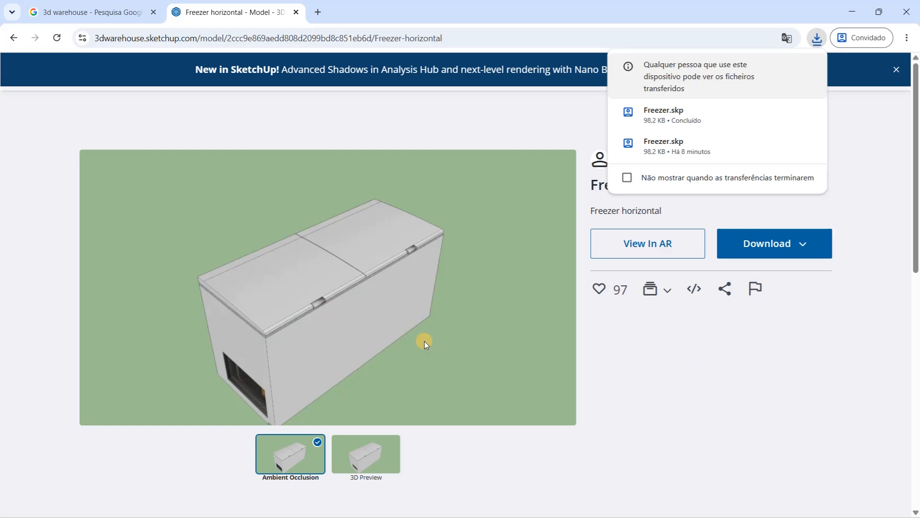
Switch to FlexSim and set the Freezer queue's 3D shape to Freezer.skp from the Emb folder.
key("alt+Tab")
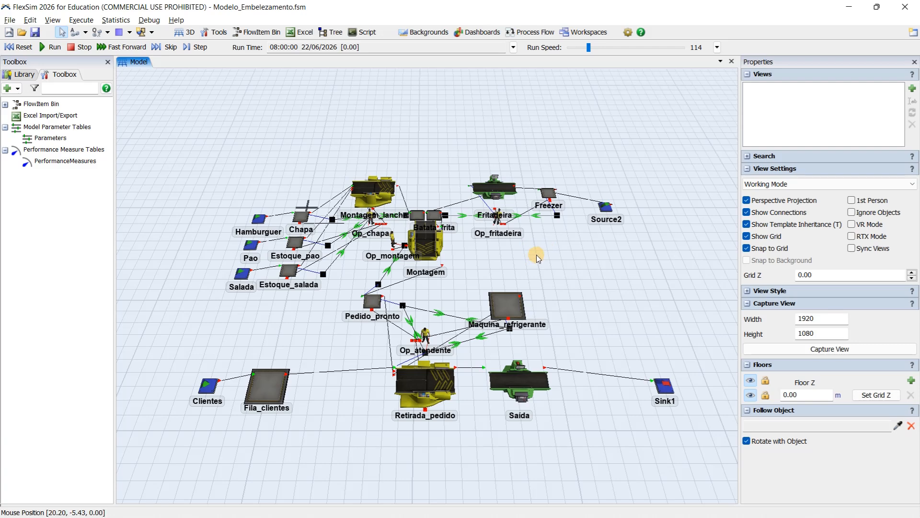
scroll(539, 245, "up", 5)
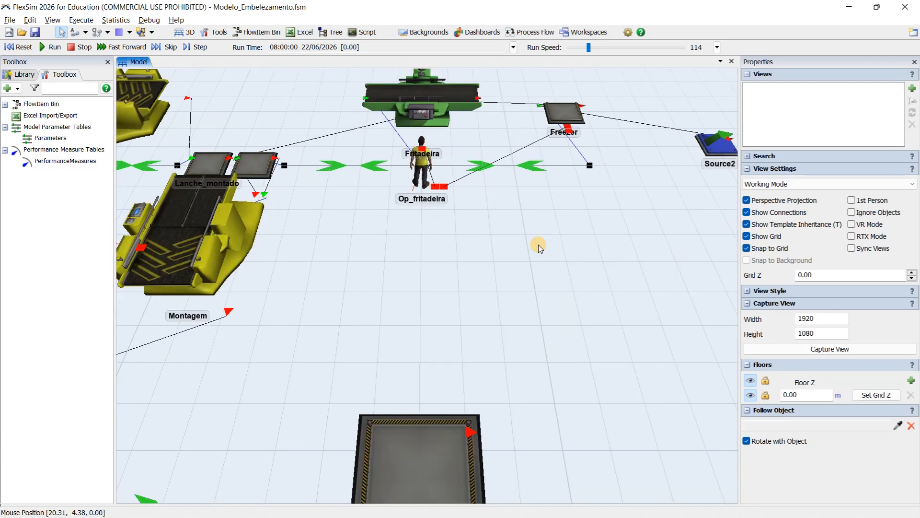
left_click_drag(530, 286, 481, 365)
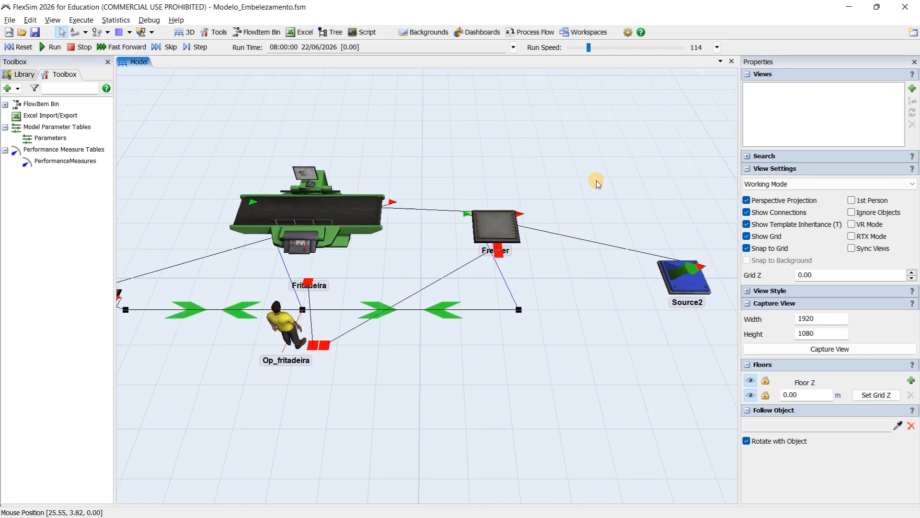
left_click(508, 238)
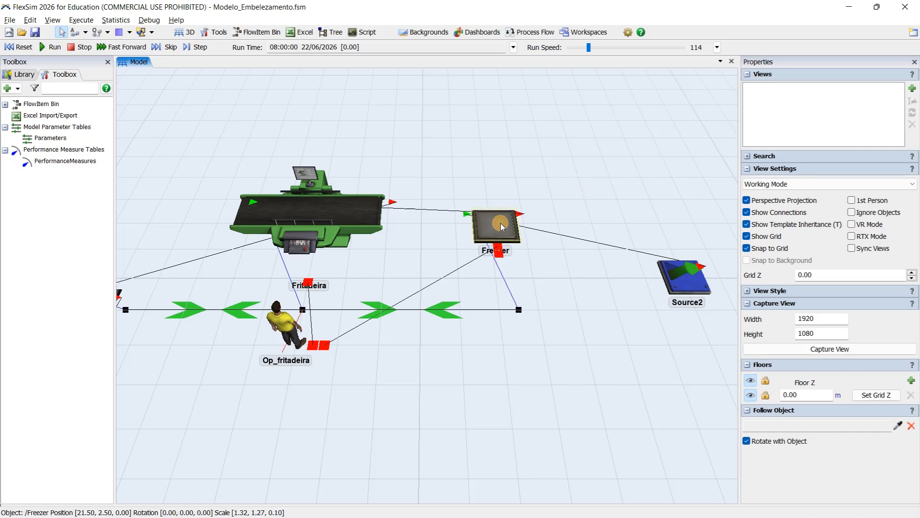
left_click(500, 223)
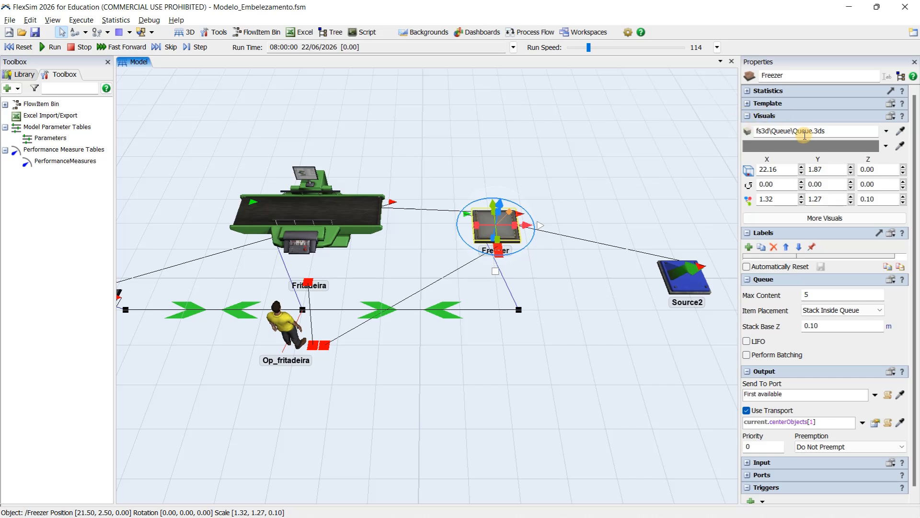
left_click(888, 131)
left_click(836, 146)
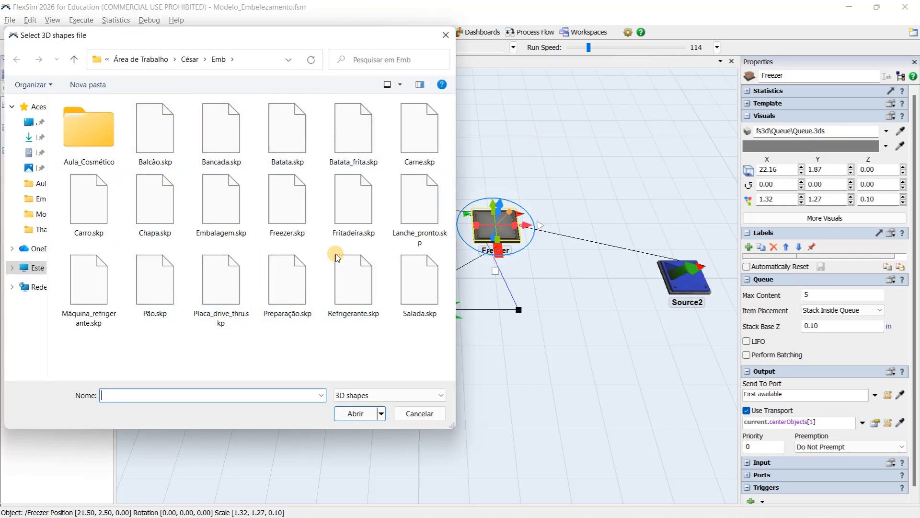
left_click(287, 199)
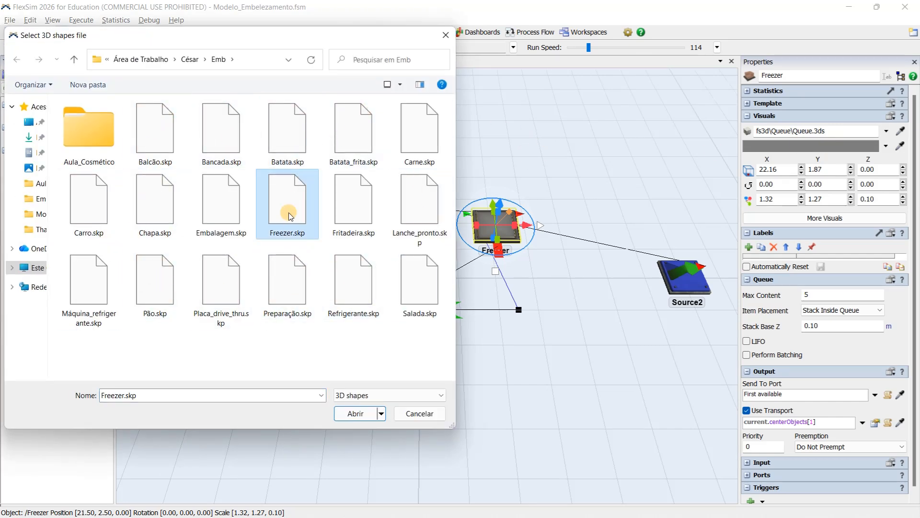
left_click(356, 414)
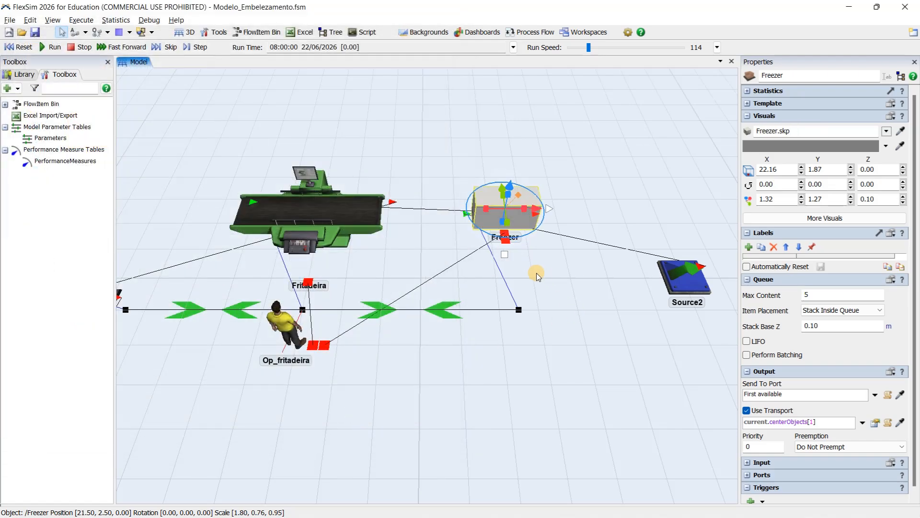
Examine the Freezer's new 3D shape from several angles and check its position, rotation and size values.
scroll(534, 271, "up", 3)
mouse_move(520, 271)
right_mouse_down()
mouse_move(528, 272)
mouse_move(514, 257)
right_mouse_up()
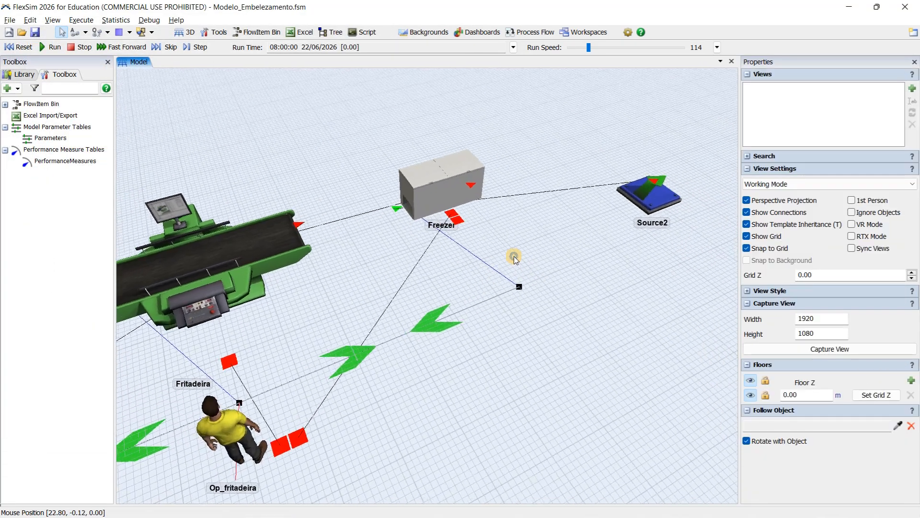
left_click_drag(496, 252, 532, 267)
mouse_move(532, 267)
right_mouse_down()
mouse_move(580, 245)
mouse_move(501, 259)
mouse_move(471, 249)
mouse_move(520, 258)
right_mouse_up()
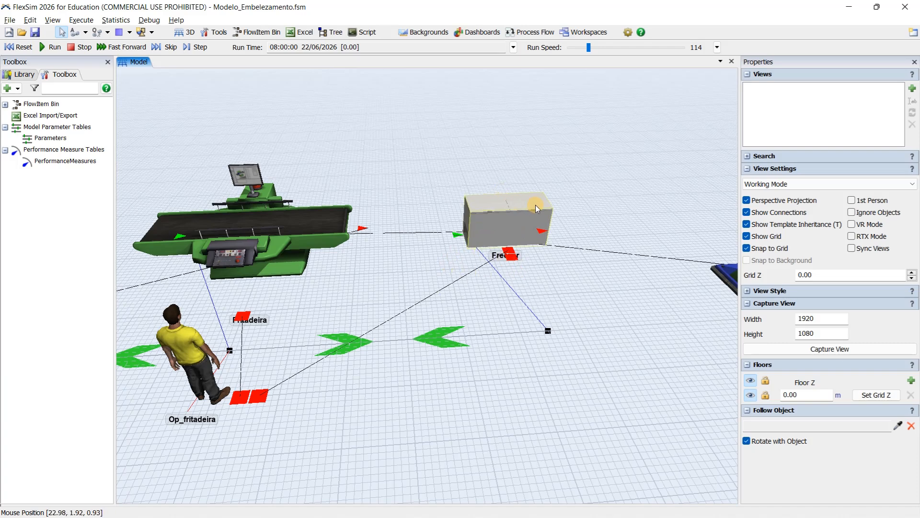
left_click(534, 227)
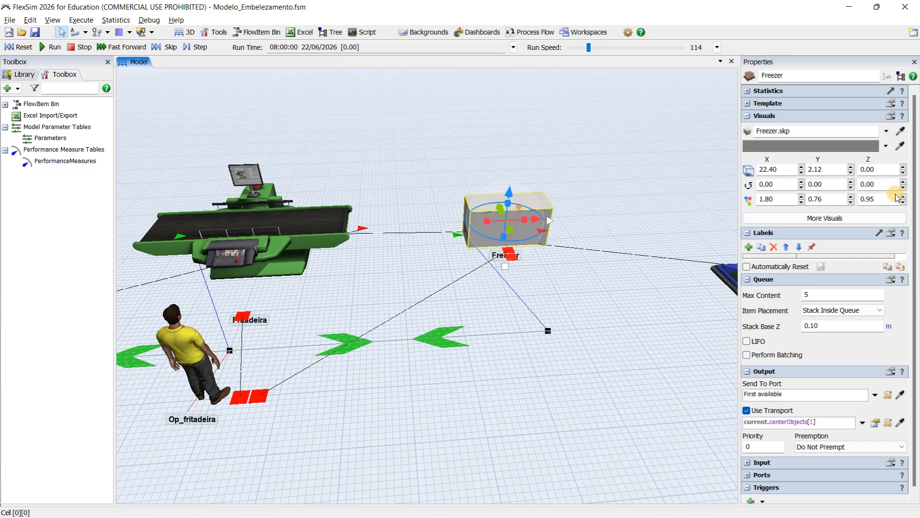
Set the Fritadeira processor's 3D shape to Fritadeira.skp from the Emb folder.
scroll(544, 271, "down", 2)
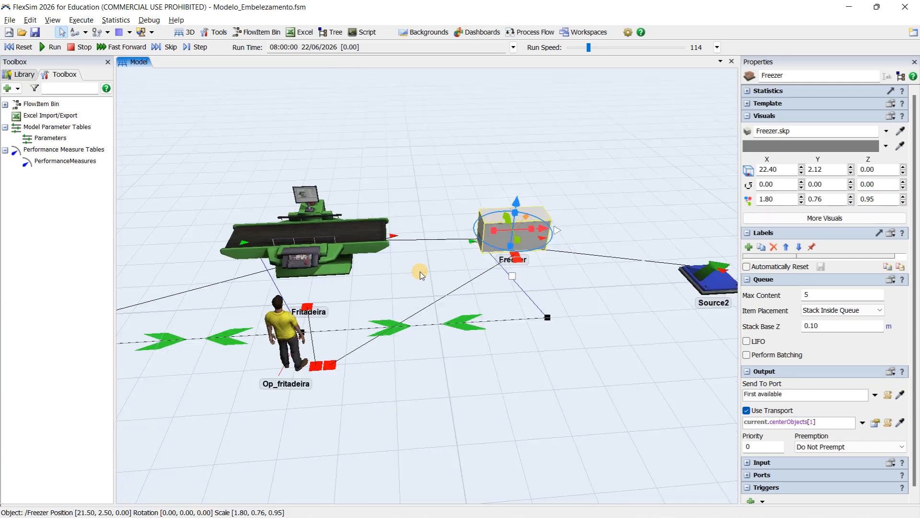
left_click_drag(421, 275, 561, 276)
left_click(474, 240)
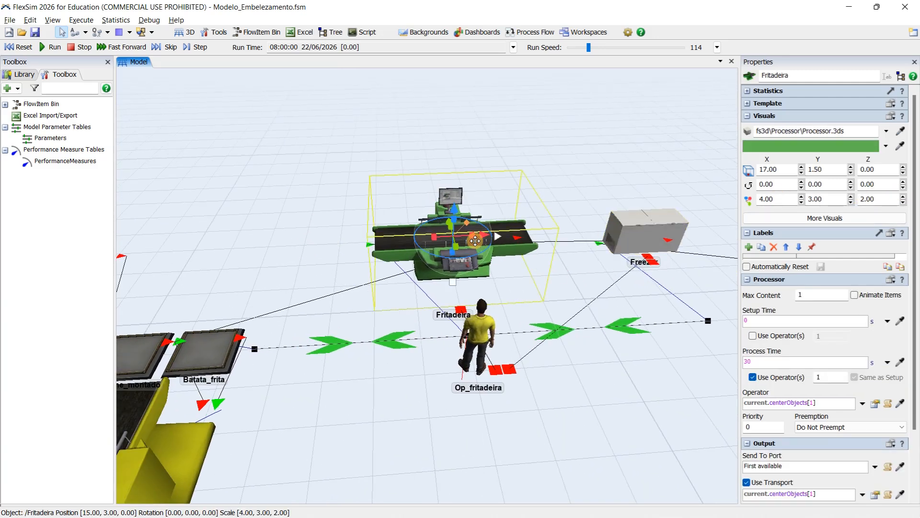
left_click(887, 133)
left_click(845, 149)
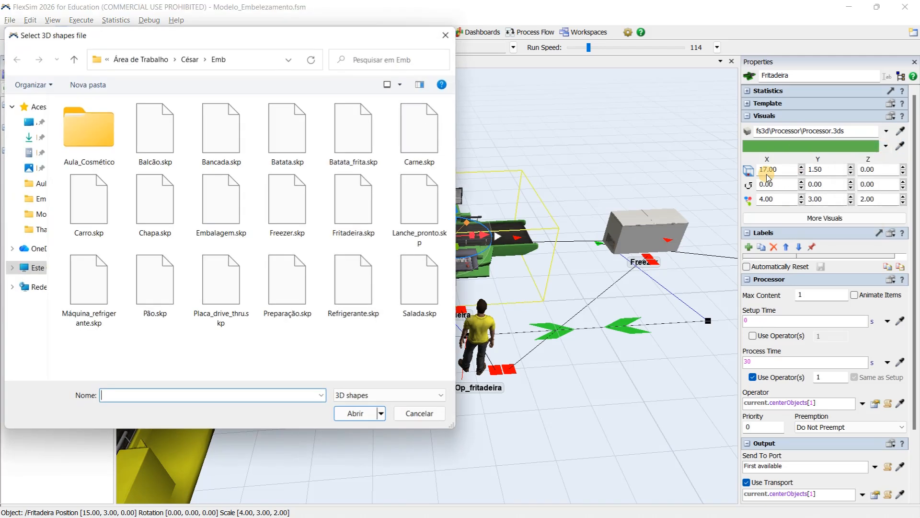
left_click(354, 194)
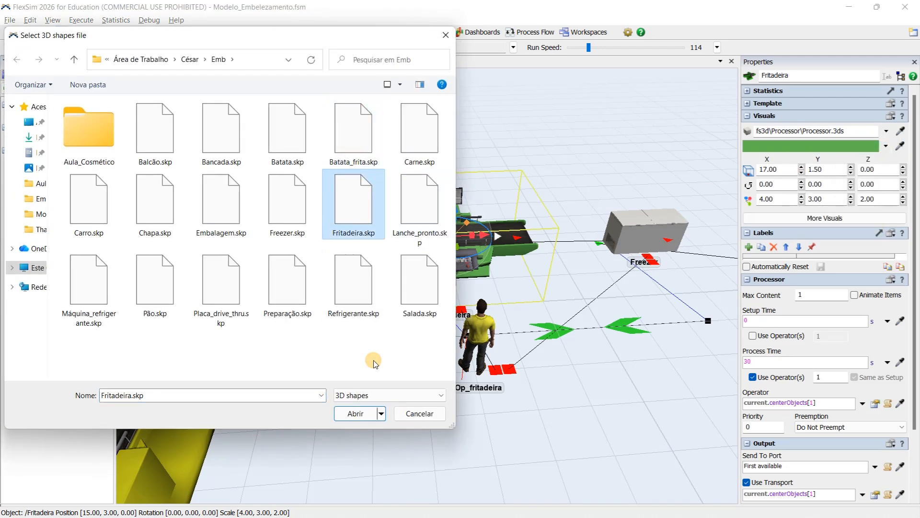
left_click(355, 413)
Rotate the Fritadeira 90 degrees about Z and move it toward the Freezer, to about X 16.4, Y 1.9.
scroll(502, 272, "up", 2)
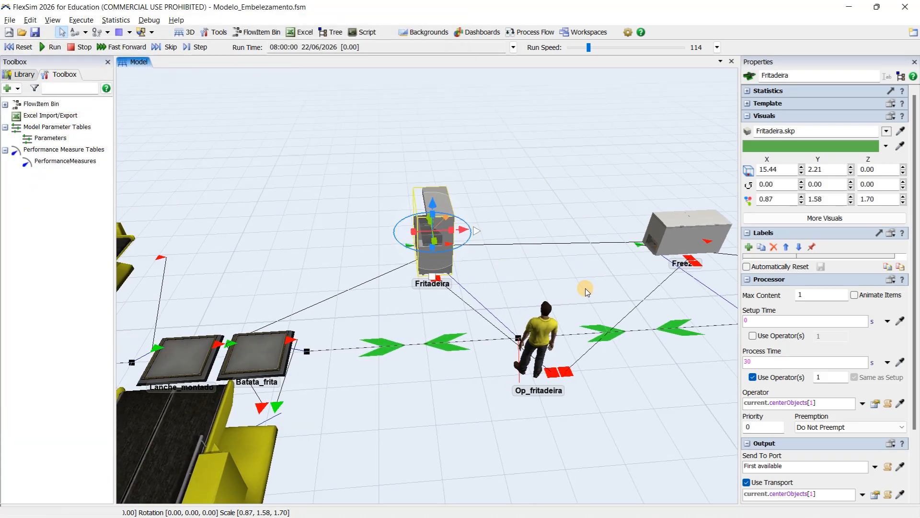
left_click(880, 184)
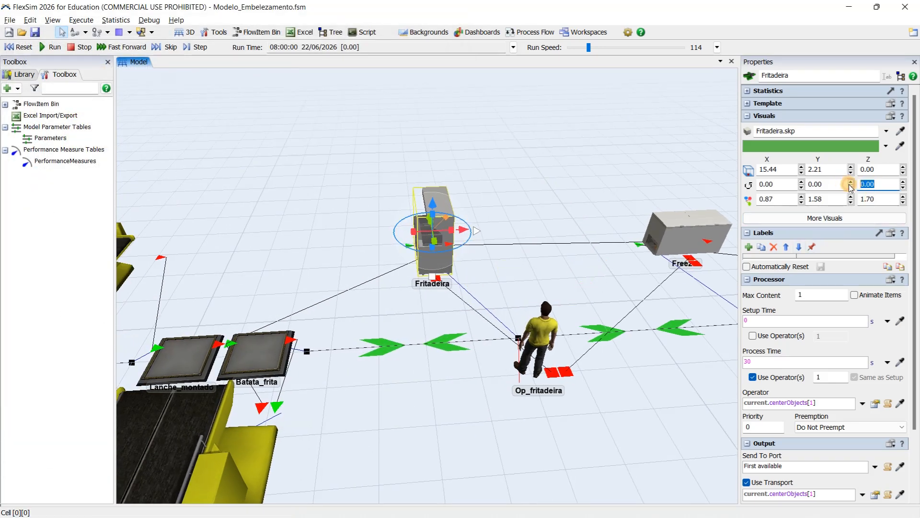
key("Return")
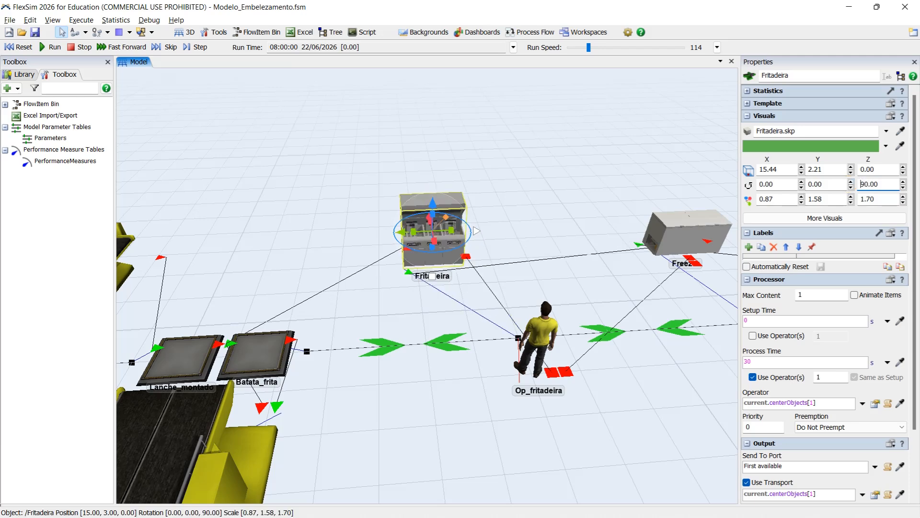
left_click(531, 262)
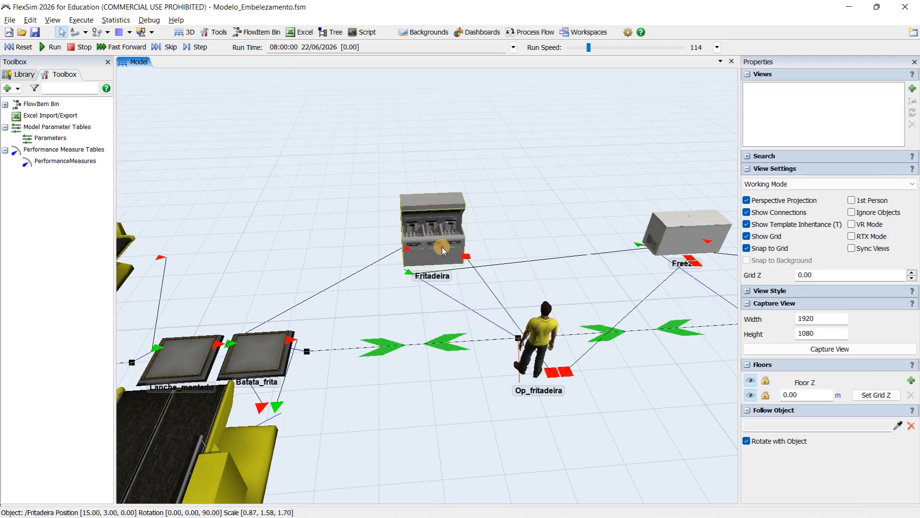
left_click_drag(441, 247, 483, 254)
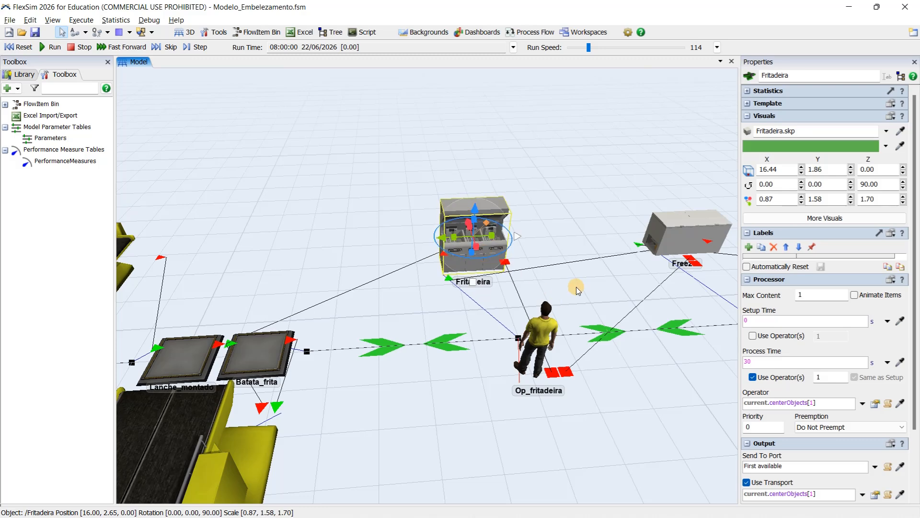
scroll(576, 286, "down", 2)
scroll(576, 287, "down", 2)
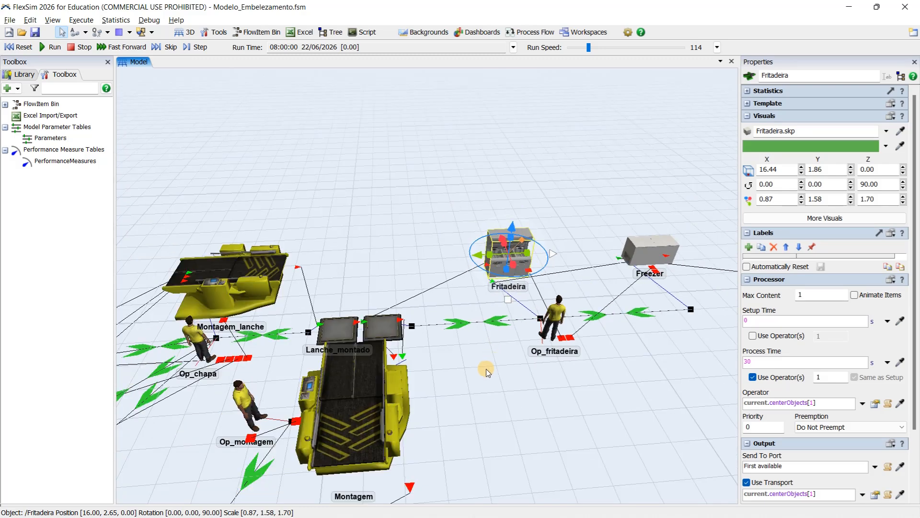
left_click_drag(487, 367, 490, 336)
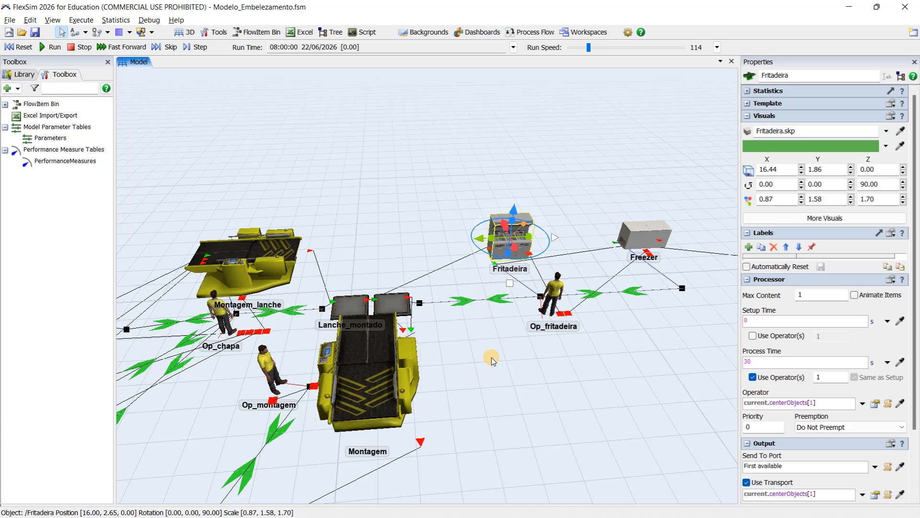
left_click_drag(491, 360, 520, 329)
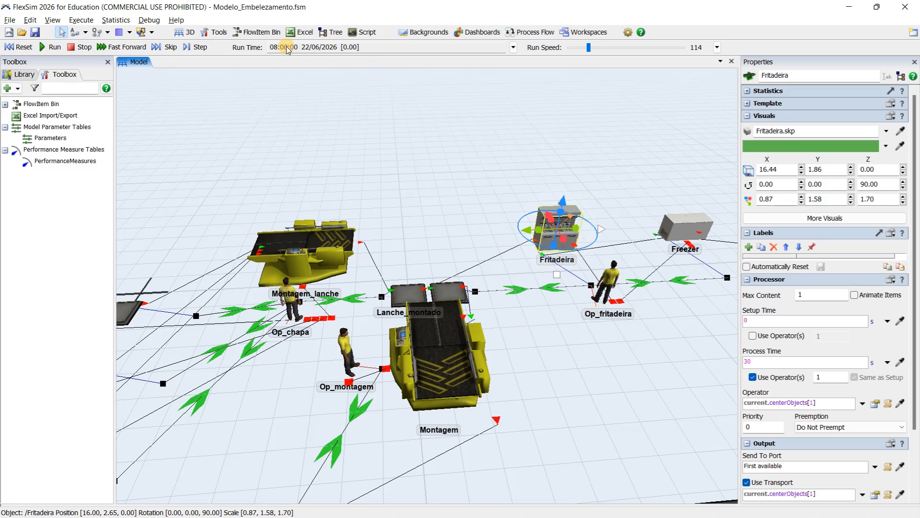
Open the FlowItem Bin and look through the default flow items from Cylinder to Pill Bottle.
left_click(262, 33)
left_click(142, 99)
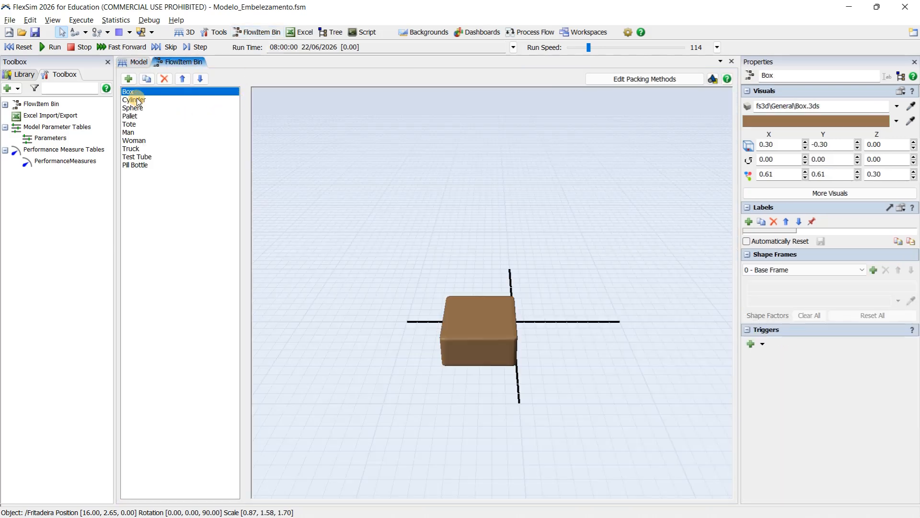
left_click(143, 107)
left_click(137, 117)
left_click(137, 124)
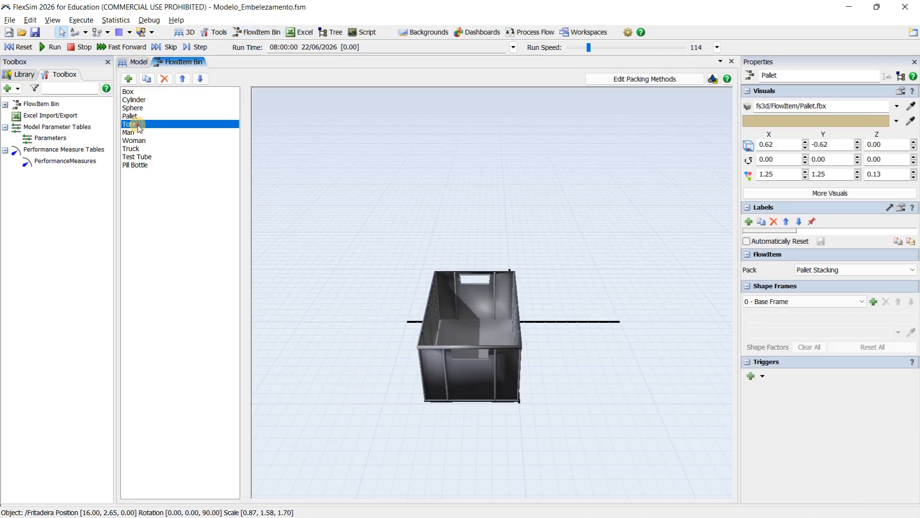
left_click(139, 133)
left_click(141, 141)
left_click(143, 149)
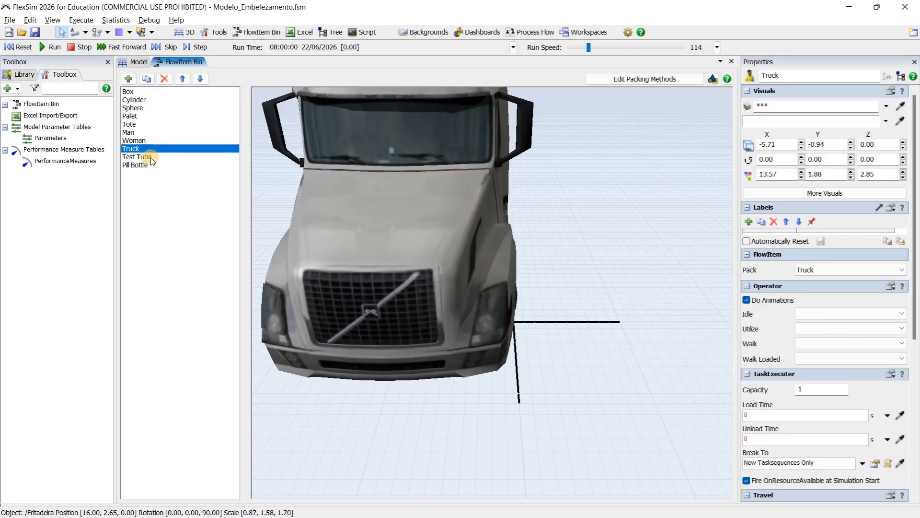
left_click(152, 157)
left_click(157, 168)
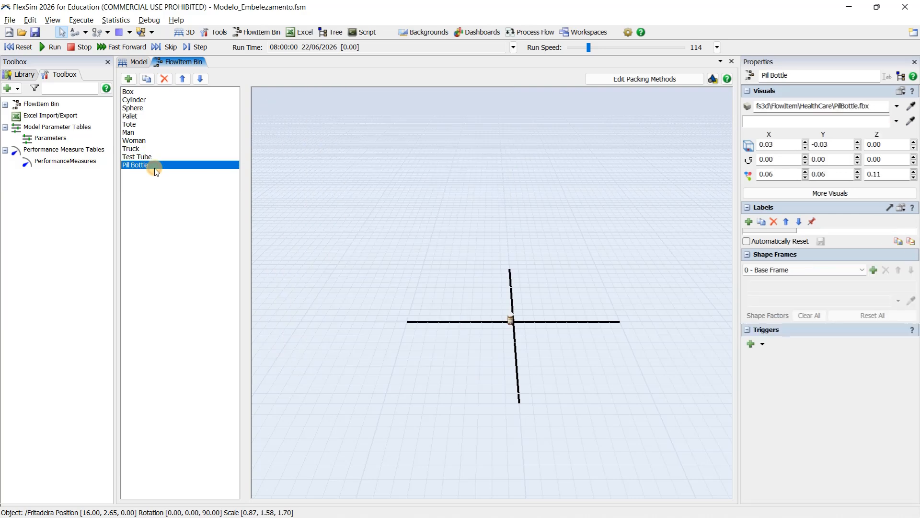
Add a new basic flow item to the FlowItem Bin and name it Salada.
left_click(129, 79)
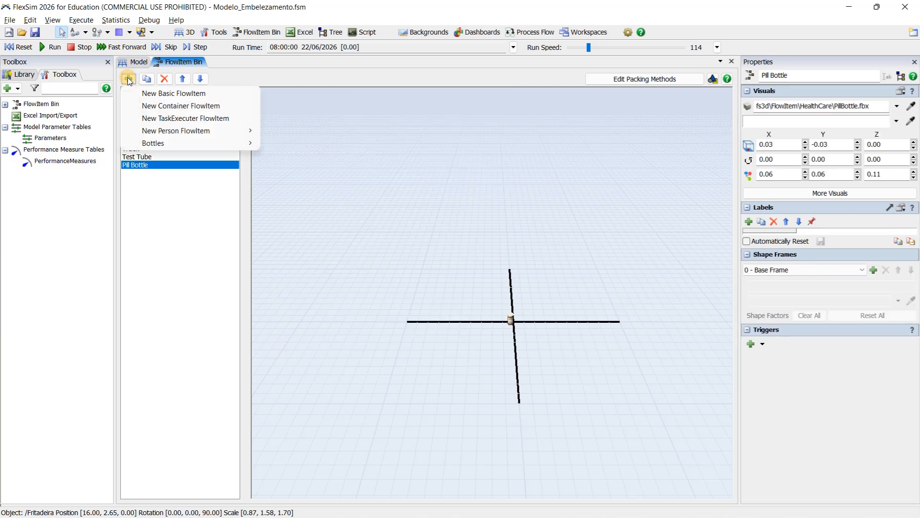
left_click(200, 94)
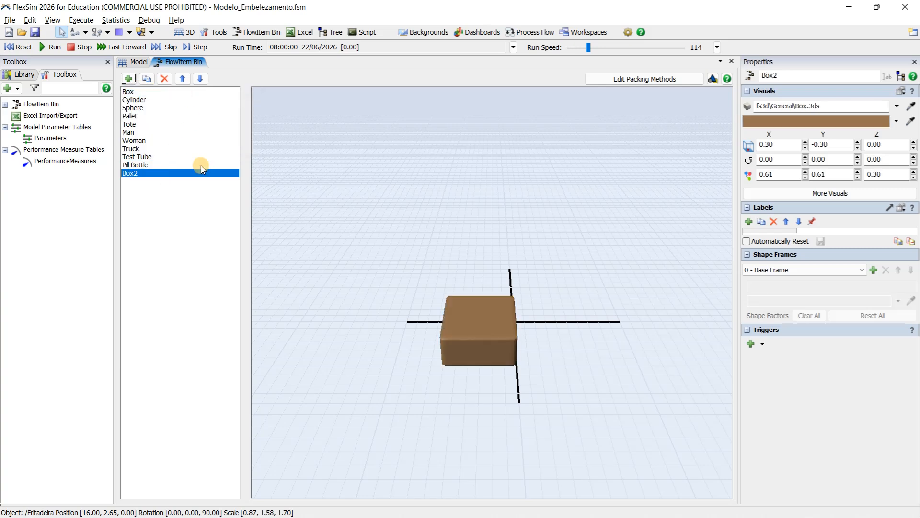
left_click_drag(800, 80, 735, 75)
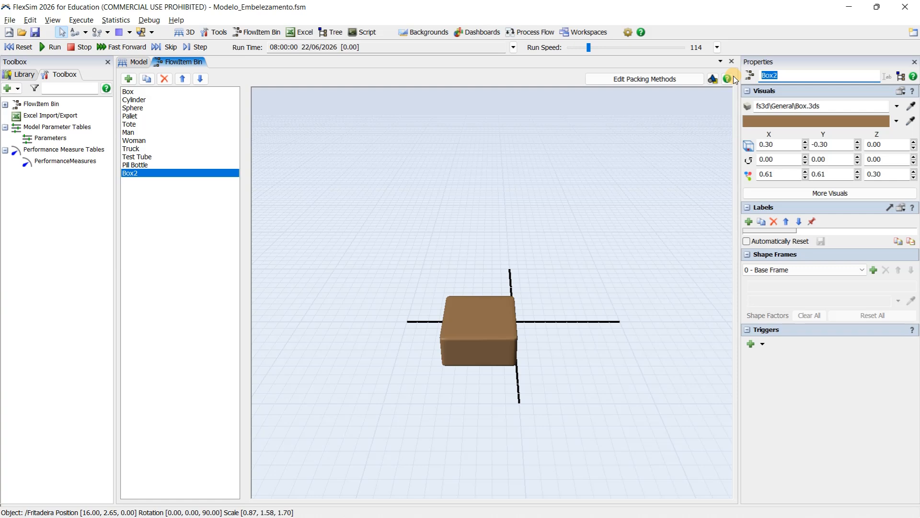
type("Salada")
Set the Salada flow item's 3D shape to Salada.skp from the Emb folder.
left_click(898, 107)
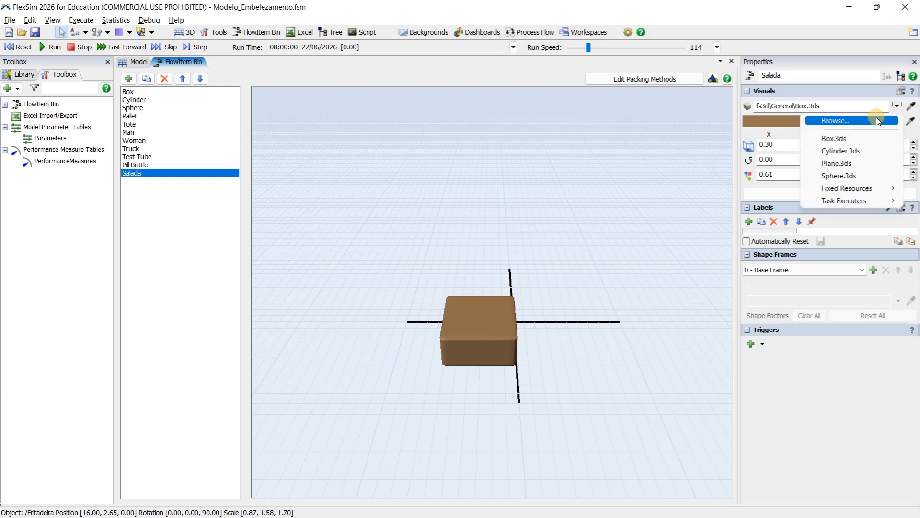
left_click(875, 117)
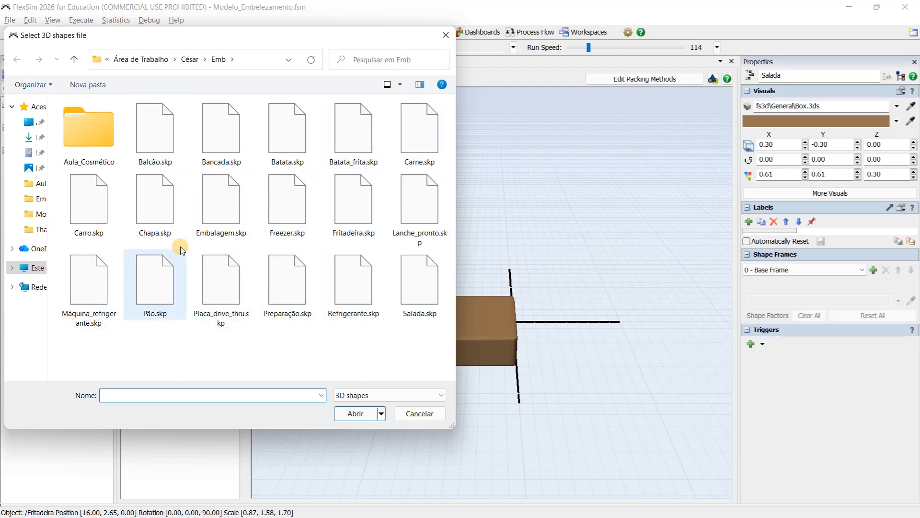
left_click(415, 302)
left_click(357, 413)
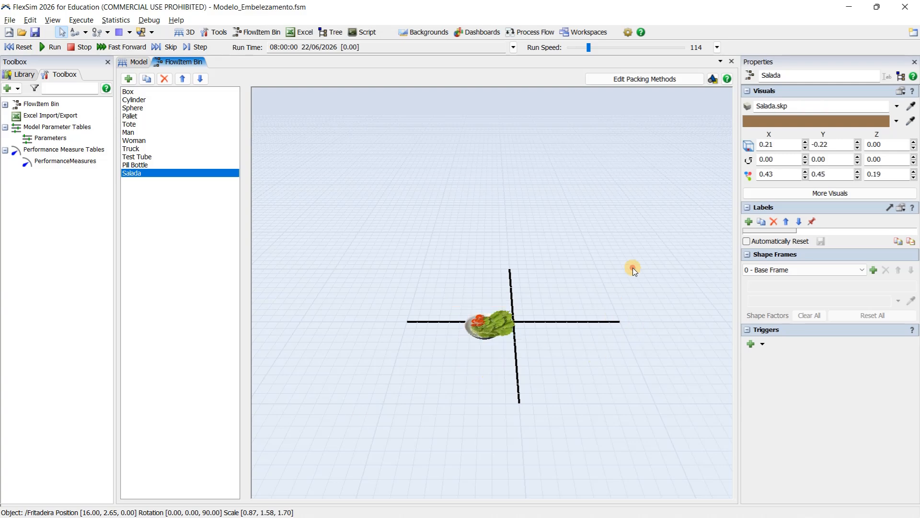
Try several palette colors on the Salada flow item and set it to light purple.
right_click_drag(540, 350, 575, 329)
left_click(494, 331)
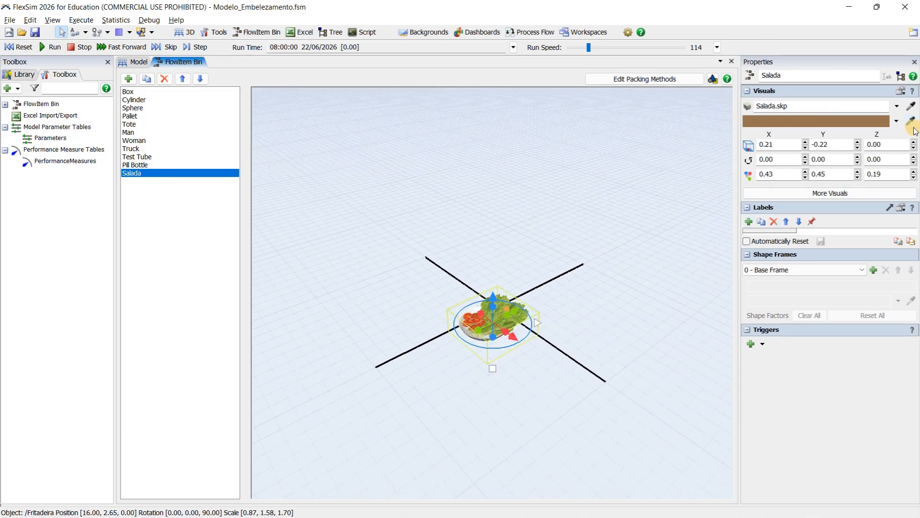
left_click(897, 119)
left_click(830, 144)
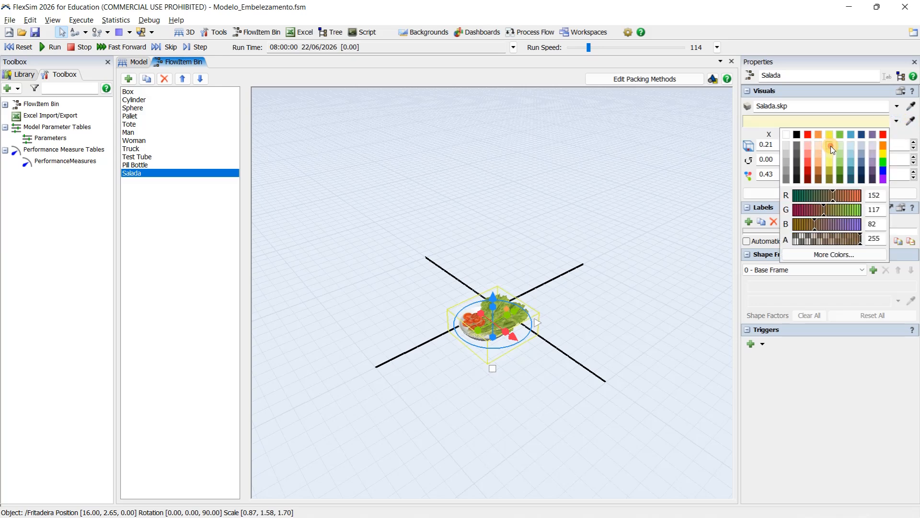
left_click(863, 134)
left_click(873, 148)
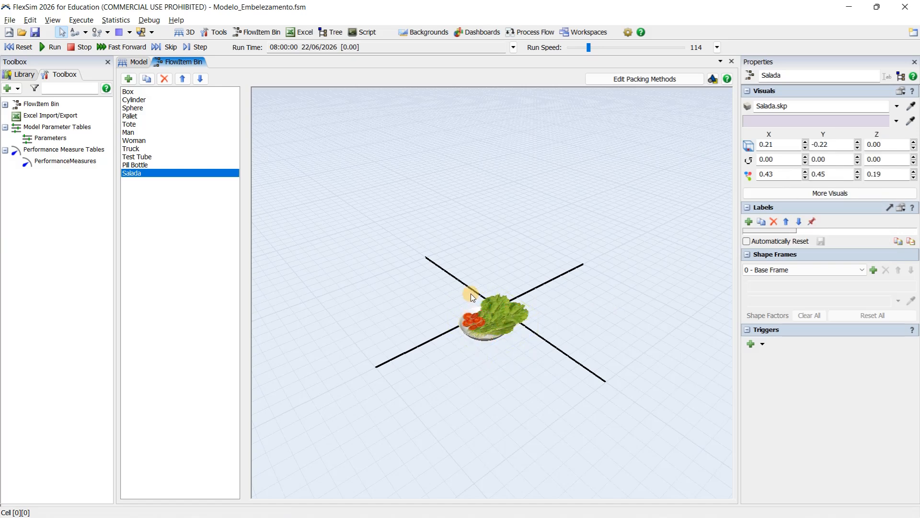
Add another basic flow item and set its 3D shape to Balcão.skp from the Emb folder.
left_click(128, 79)
left_click(163, 91)
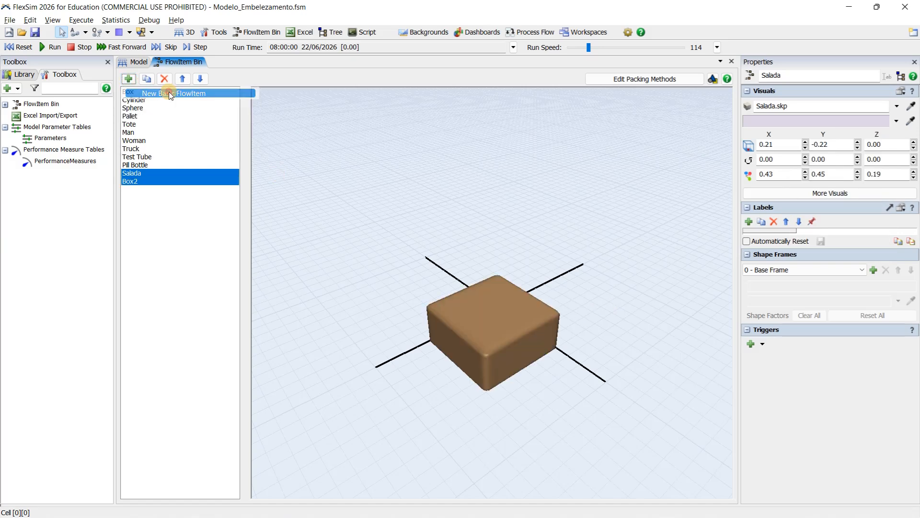
left_click(897, 106)
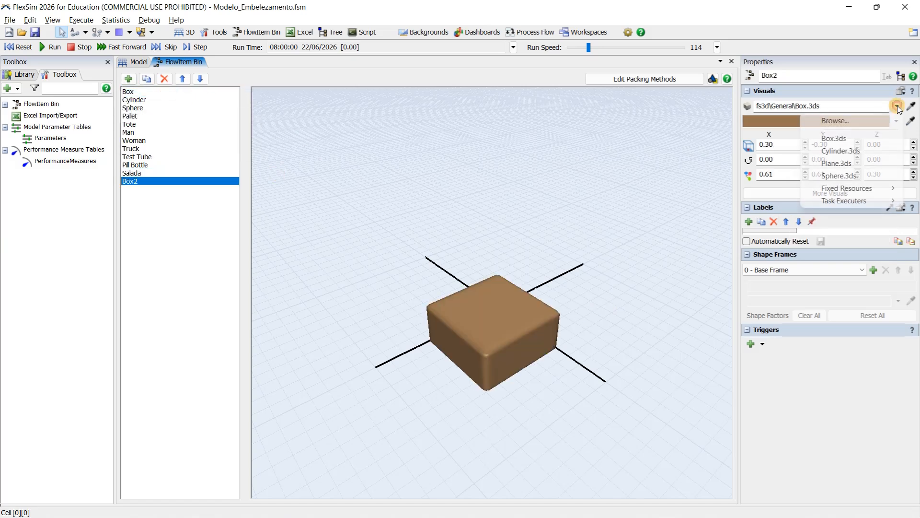
left_click(864, 120)
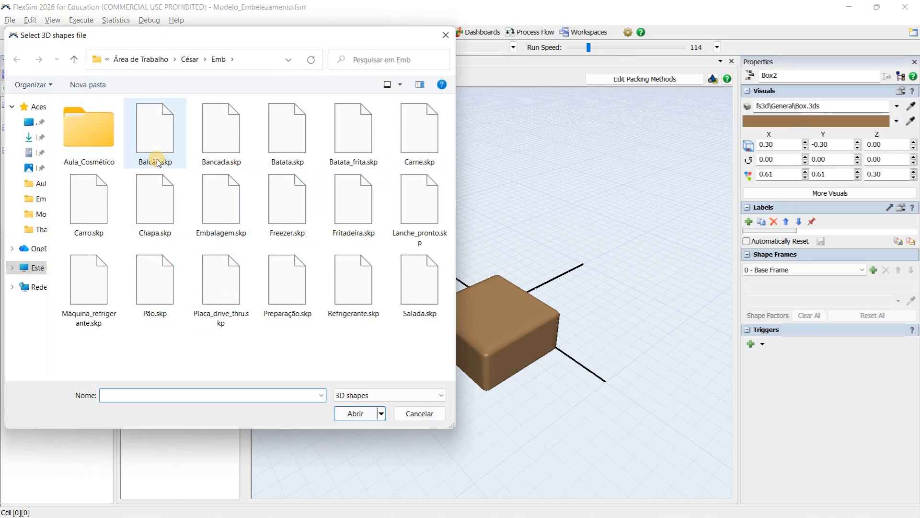
left_click(151, 143)
left_click(357, 414)
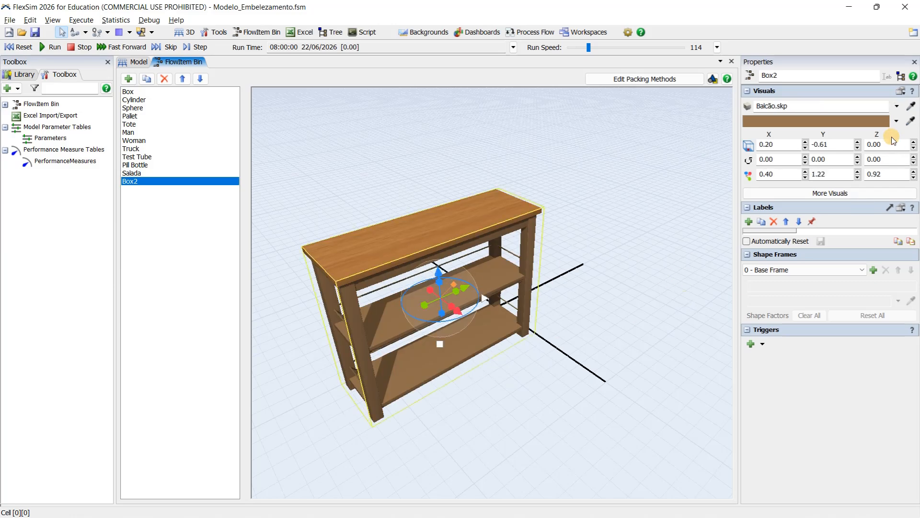
Color the counter flow item red and rename it Balcao.
left_click(897, 121)
left_click(883, 135)
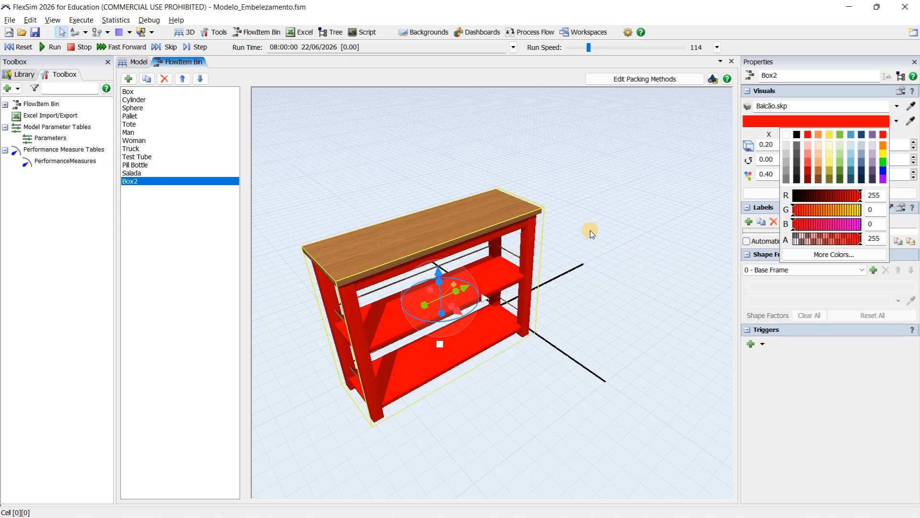
left_click(781, 75)
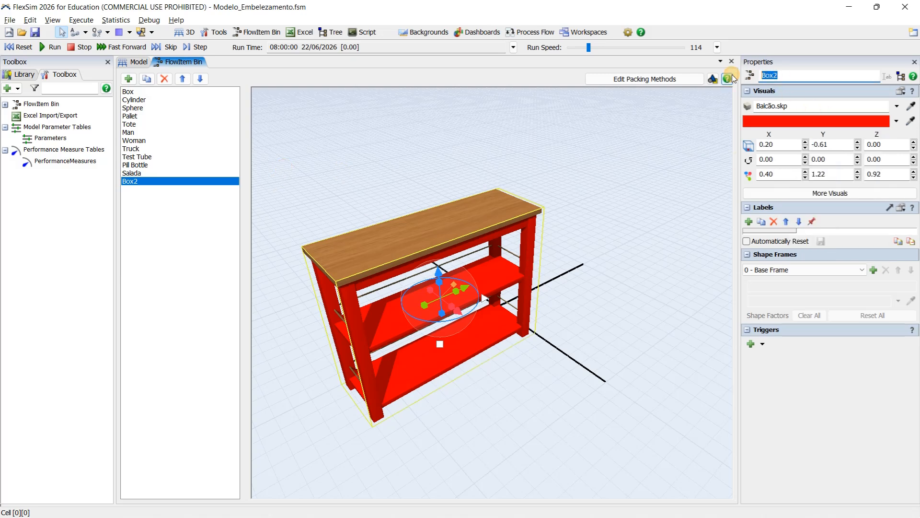
type("B")
left_click(659, 171)
left_click(436, 318)
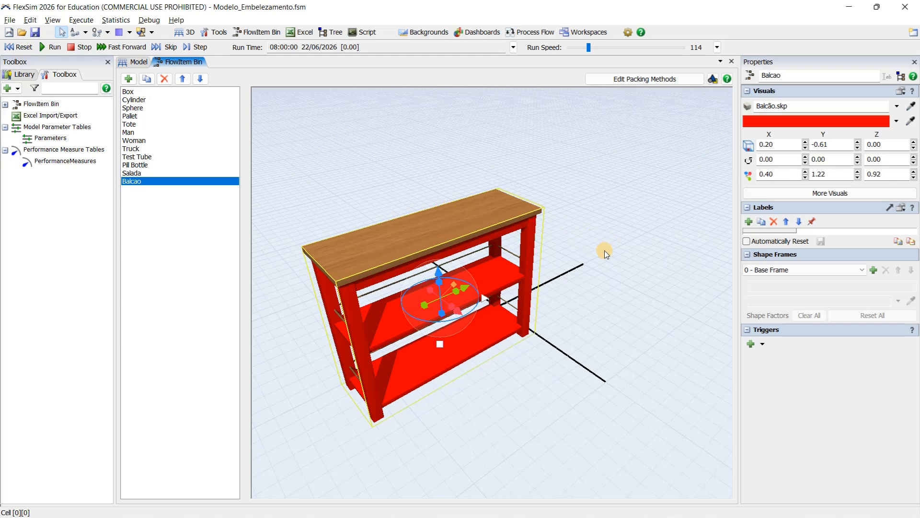
Apply the Balcao flow item's 3D shape to the Pedido_pronto queue in the model by sampling it from the FlowItem Bin.
left_click(134, 63)
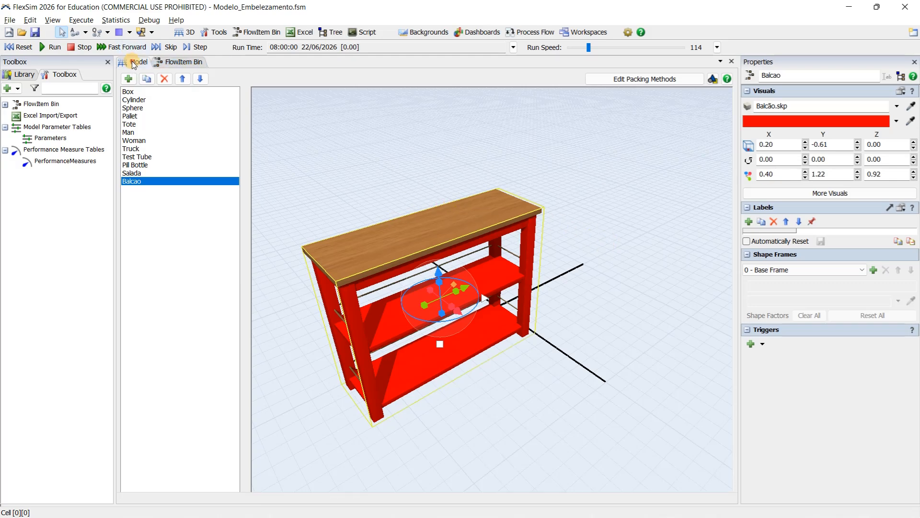
left_click_drag(414, 246, 454, 178)
scroll(454, 178, "down", 2)
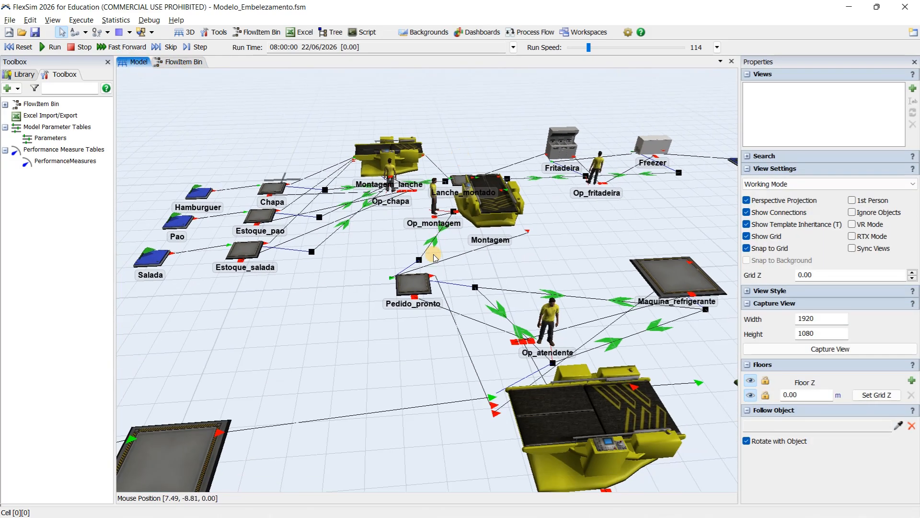
left_click(416, 282)
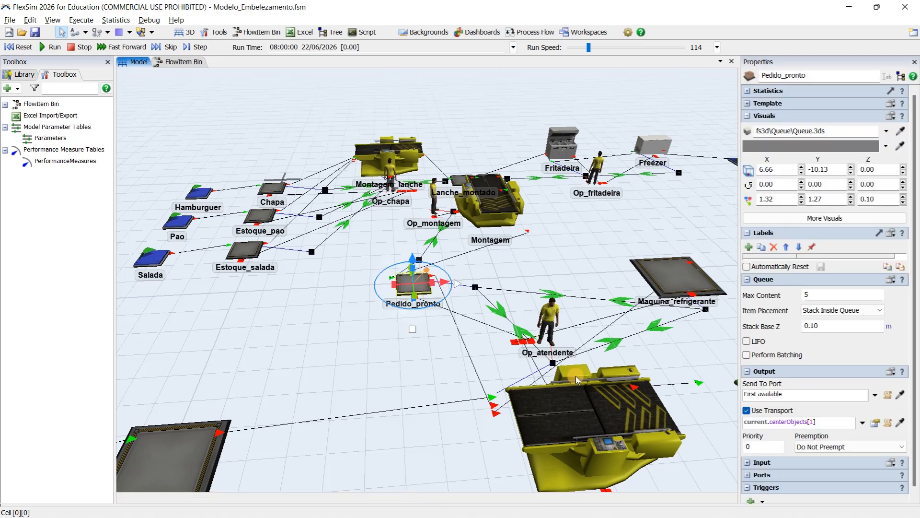
left_click_drag(383, 328, 382, 333)
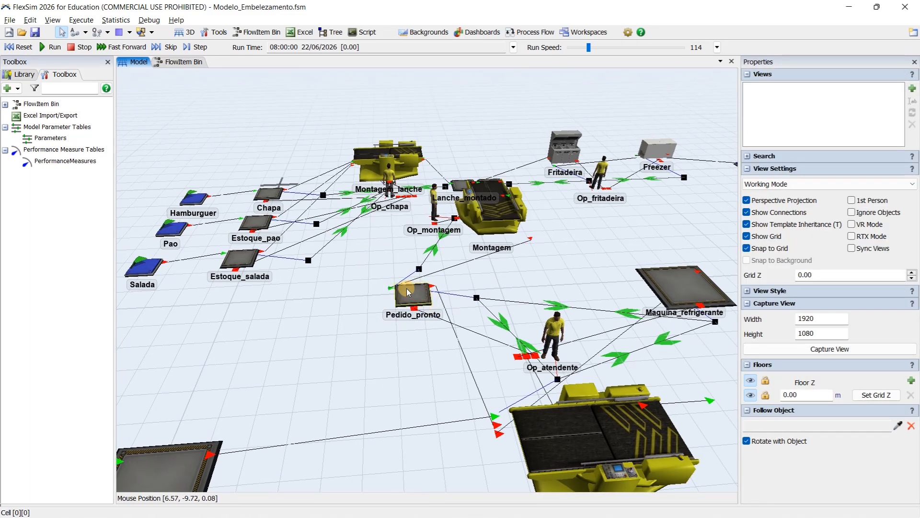
left_click(408, 291)
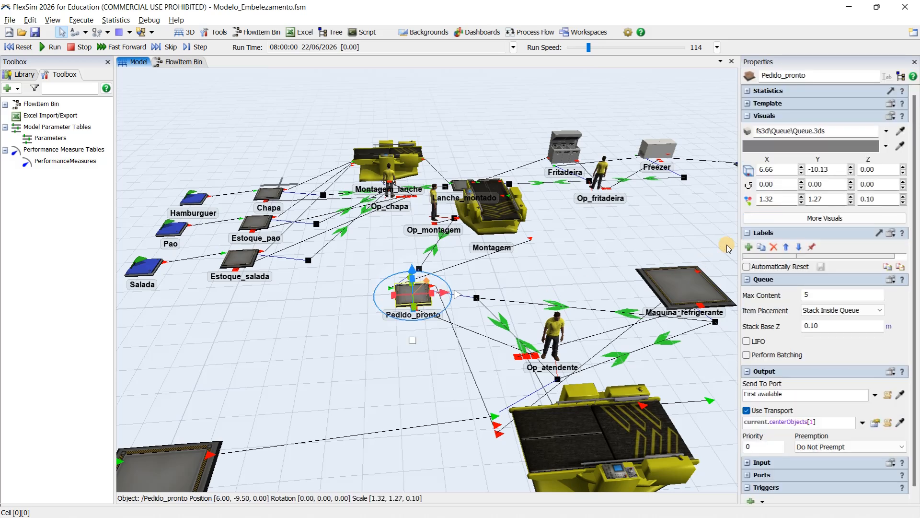
left_click(886, 131)
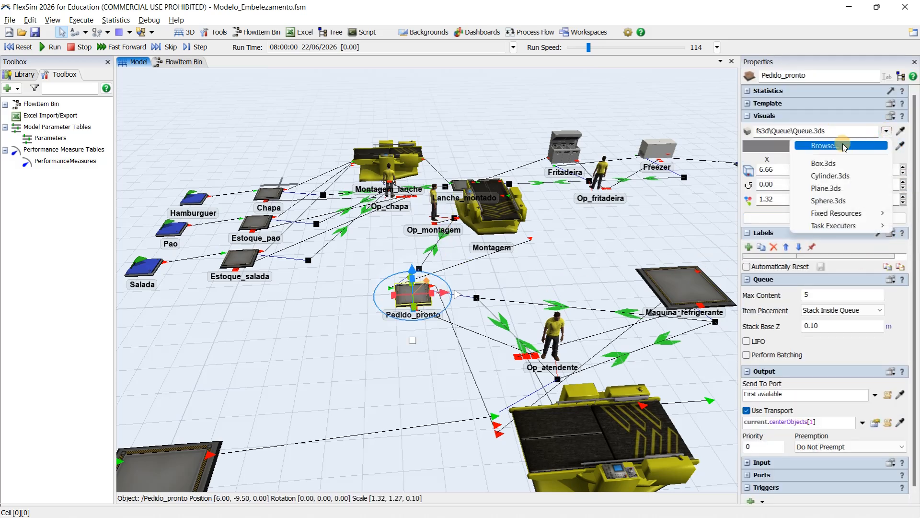
left_click(902, 132)
left_click(193, 62)
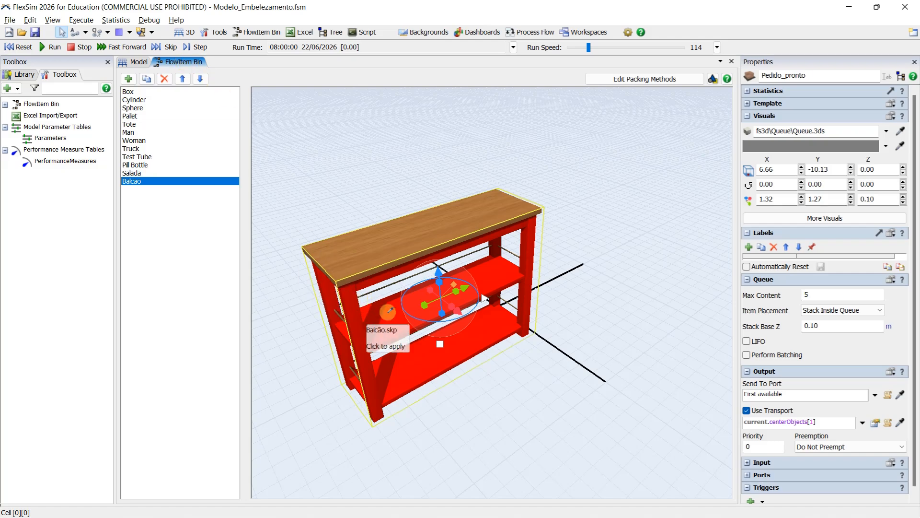
left_click(389, 311)
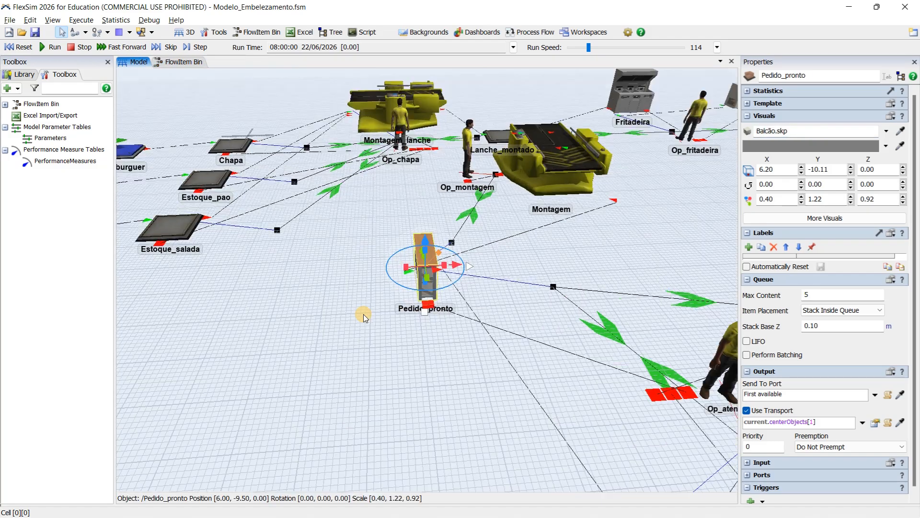
right_click_drag(382, 328, 477, 306)
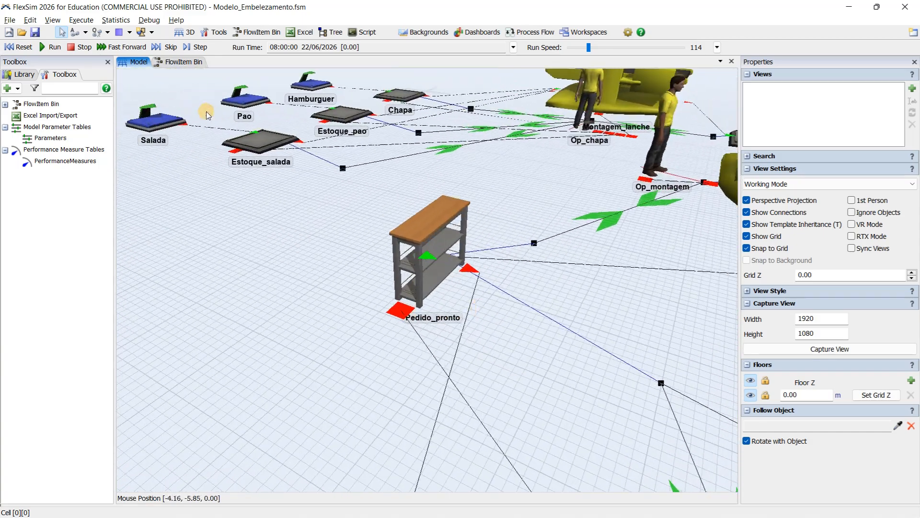
Compare the Pedido_pronto queue with the Balcao flow item and set the queue's color to orange.
left_click(184, 61)
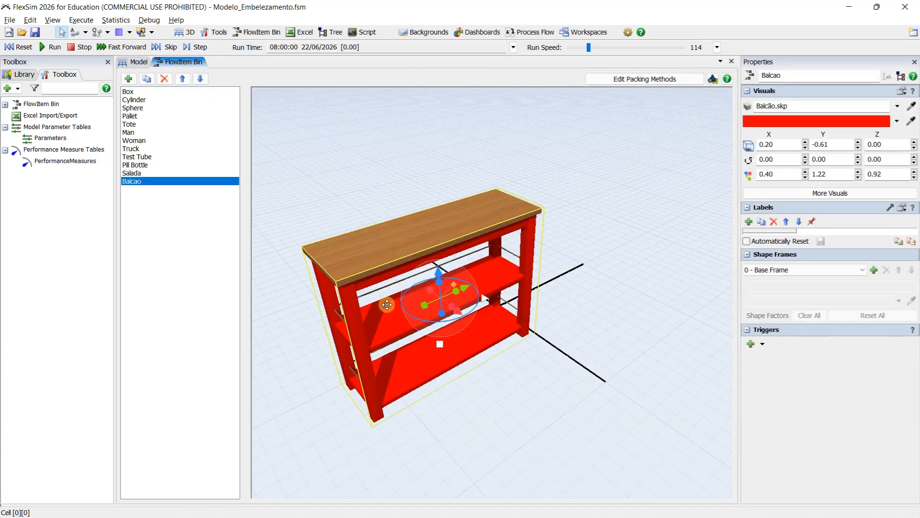
left_click(139, 62)
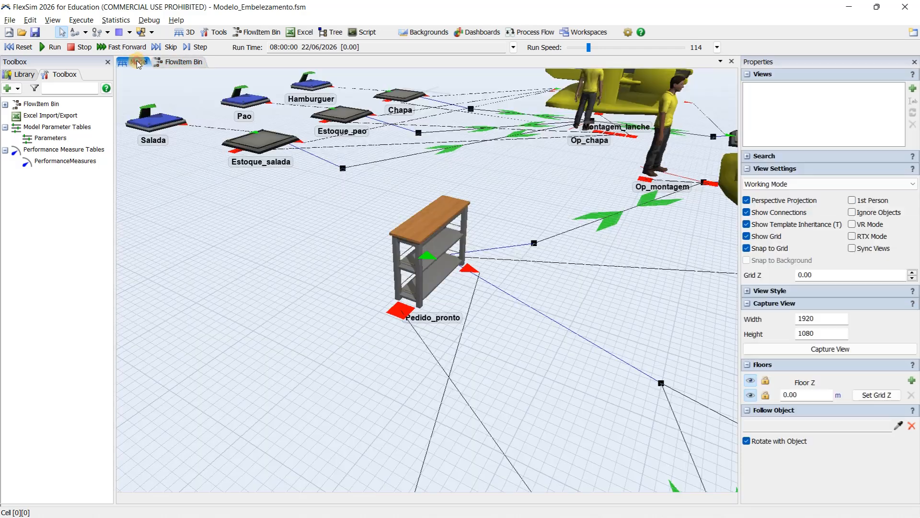
left_click(463, 275)
left_click(886, 146)
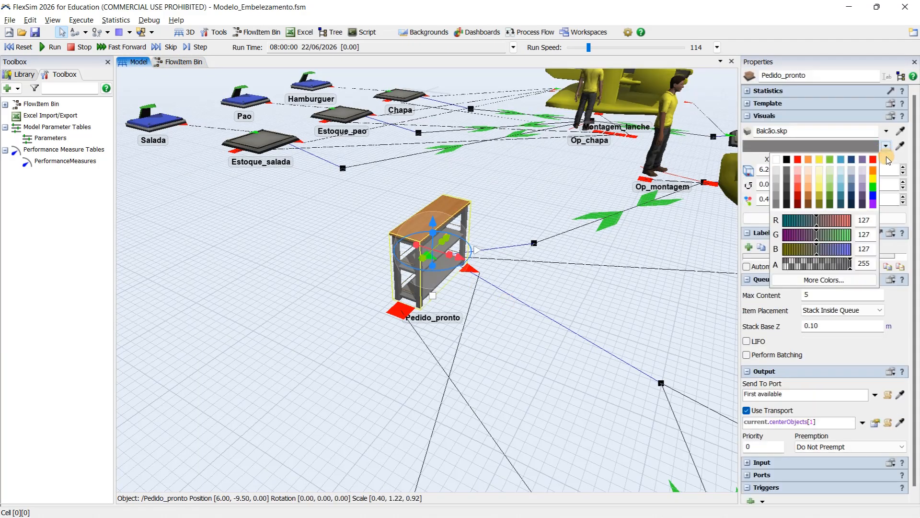
left_click(874, 169)
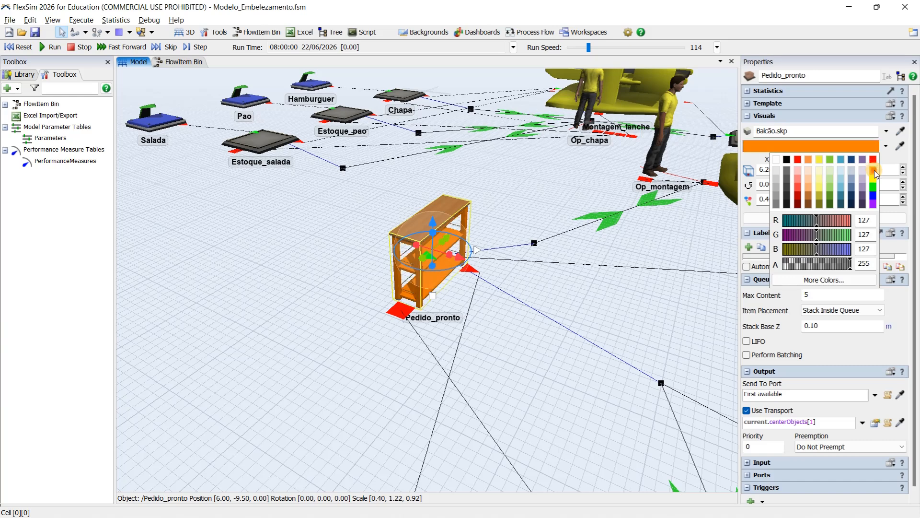
left_click(501, 296)
left_click(412, 236)
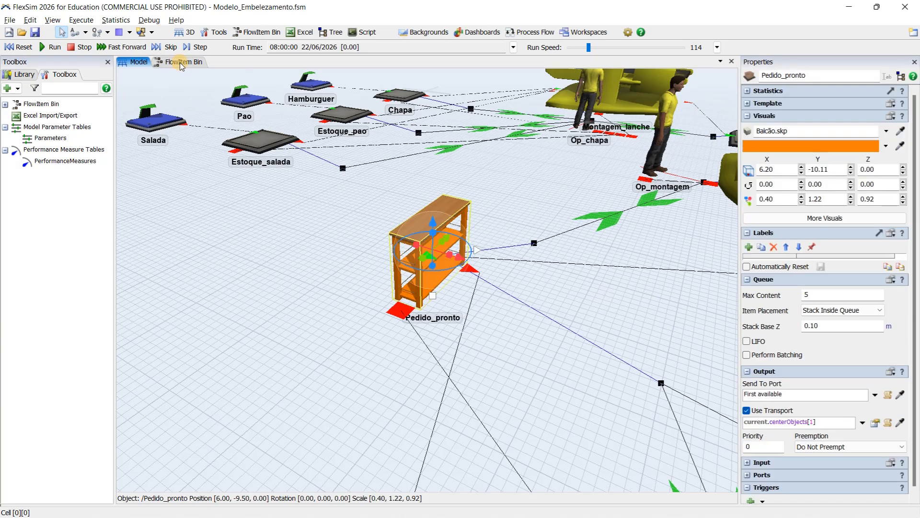
Compare the Balcao flow item with the Pedido_pronto queue again, checking the queue's X, Y and Z size values and its surroundings.
left_click(181, 62)
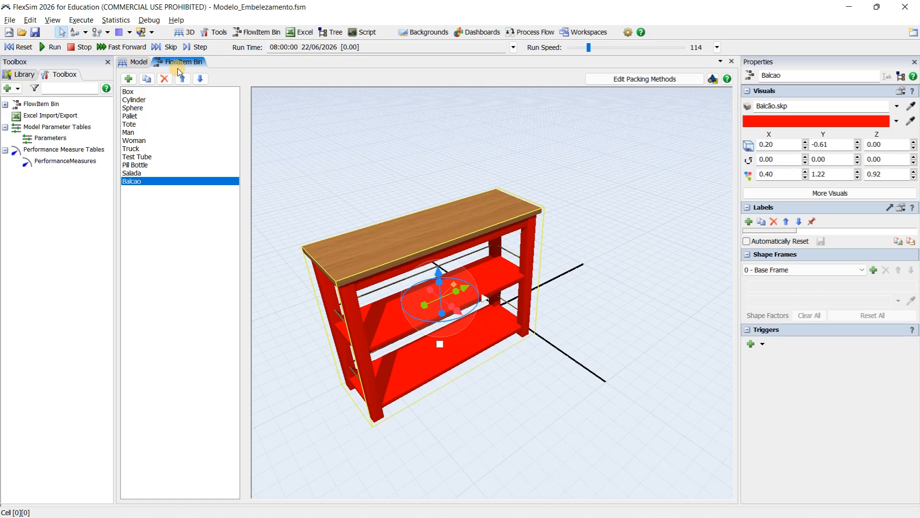
left_click(137, 61)
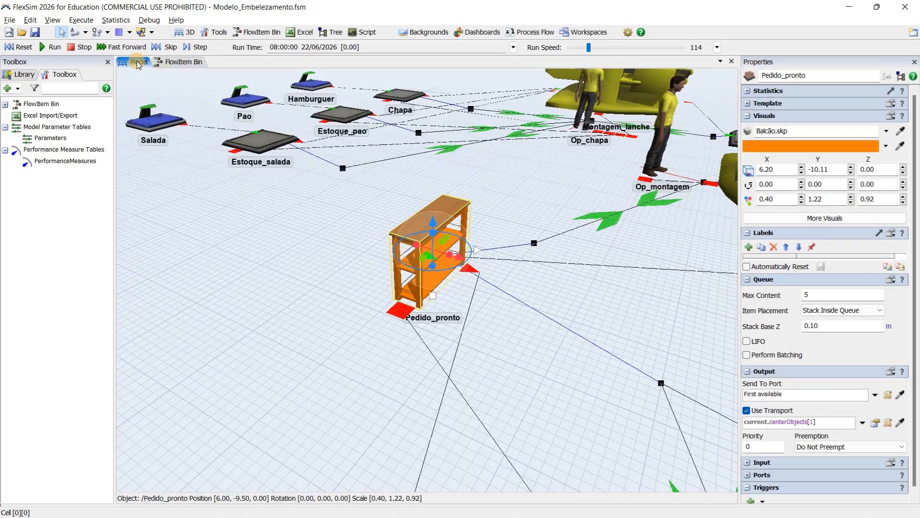
left_click(777, 200)
left_click(810, 200)
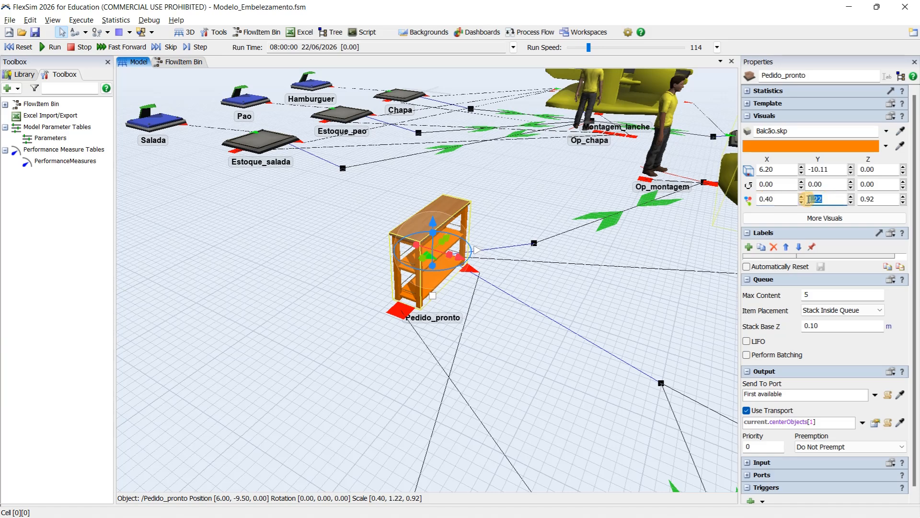
left_click(879, 199)
left_click(546, 290)
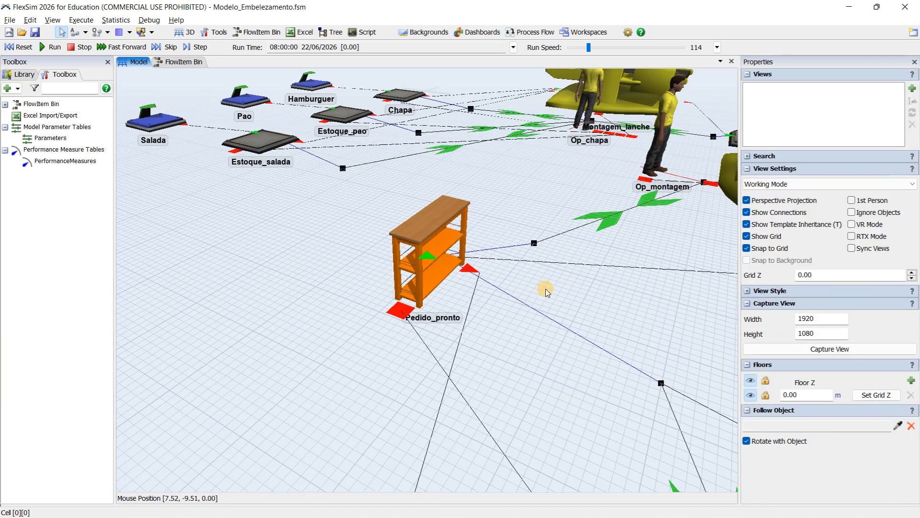
scroll(546, 290, "down", 4)
scroll(335, 269, "down", 2)
scroll(334, 277, "up", 3)
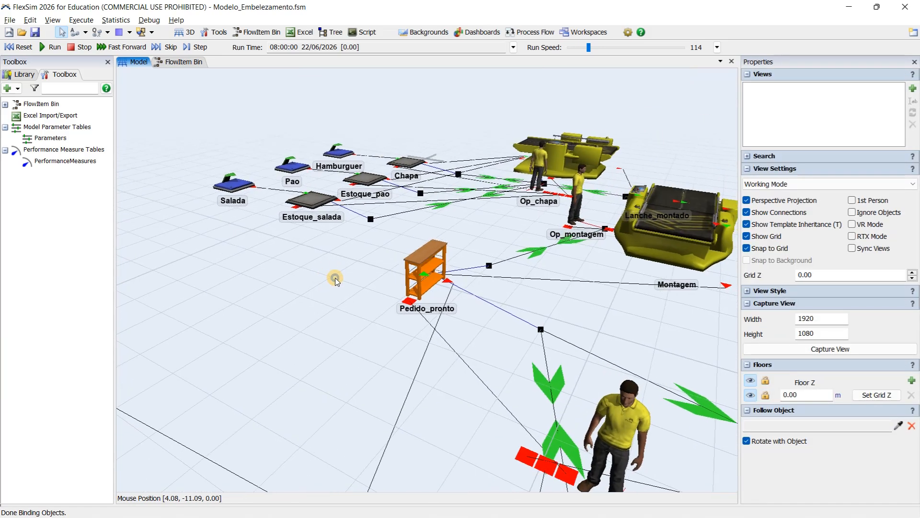
Add a new flow item to the FlowItem Bin and name it Carne.
scroll(335, 288, "up", 1)
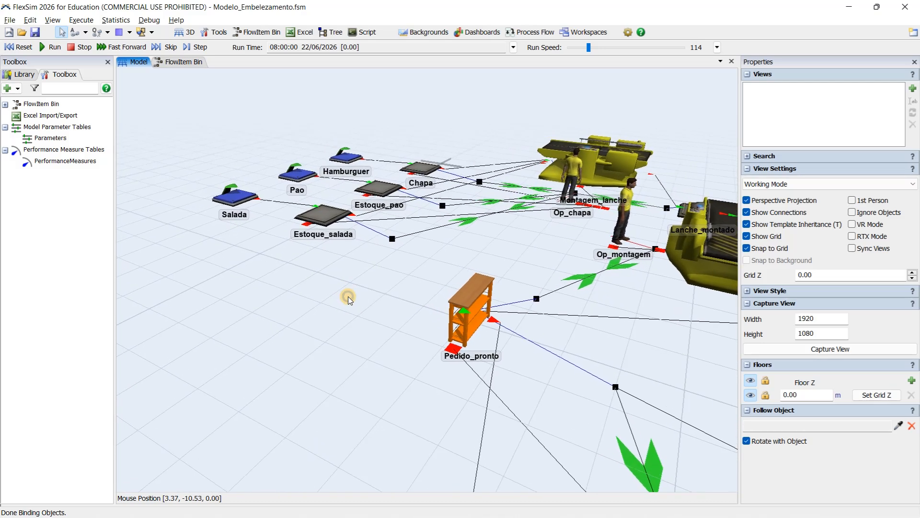
scroll(340, 284, "up", 1)
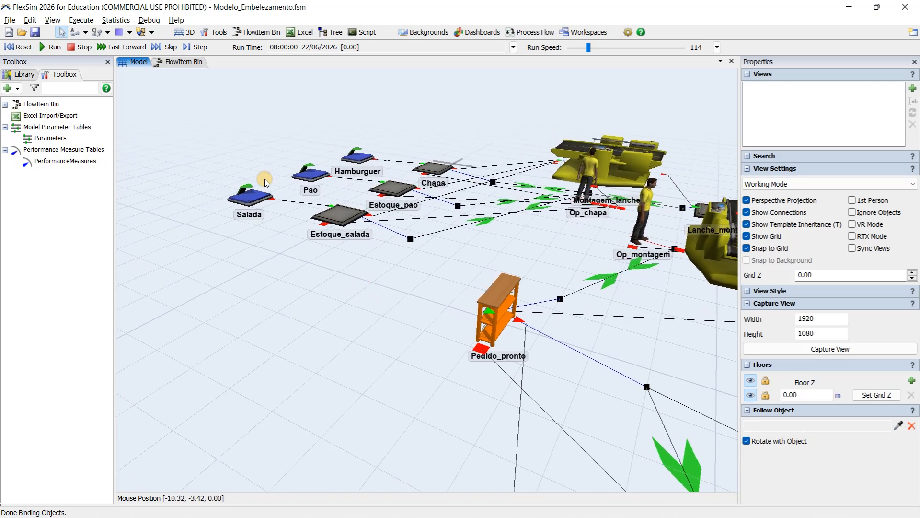
left_click(184, 62)
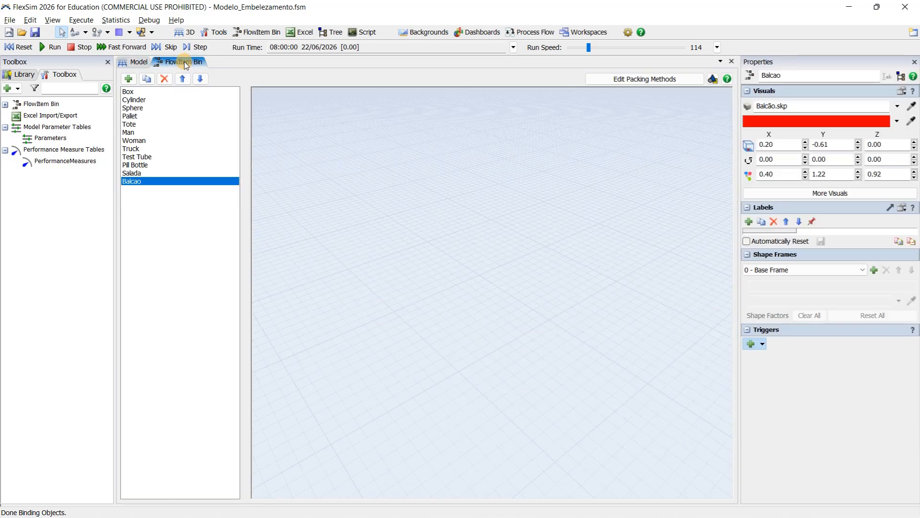
left_click(133, 80)
left_click(189, 90)
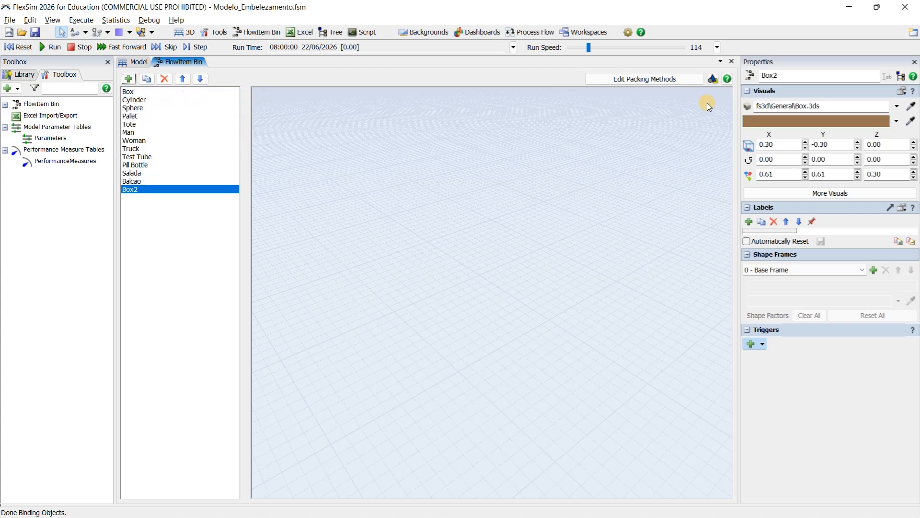
left_click_drag(795, 75, 750, 74)
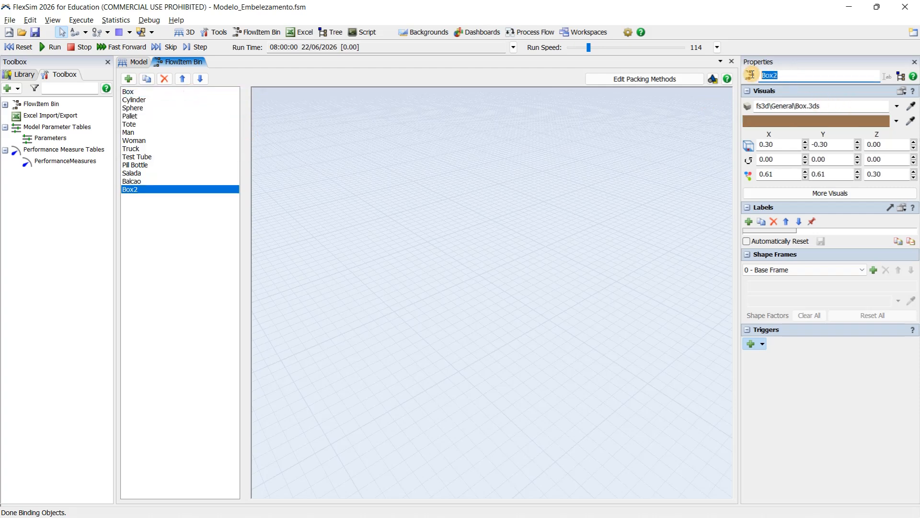
type("Carne")
Load Carne.skp from the Emb folder as the Carne flow item's 3D shape.
left_click(897, 106)
left_click(854, 119)
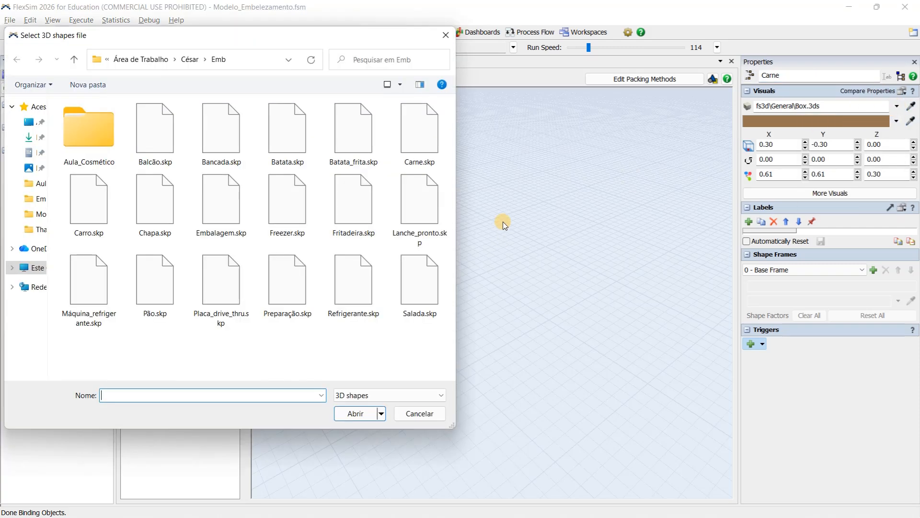
left_click(418, 137)
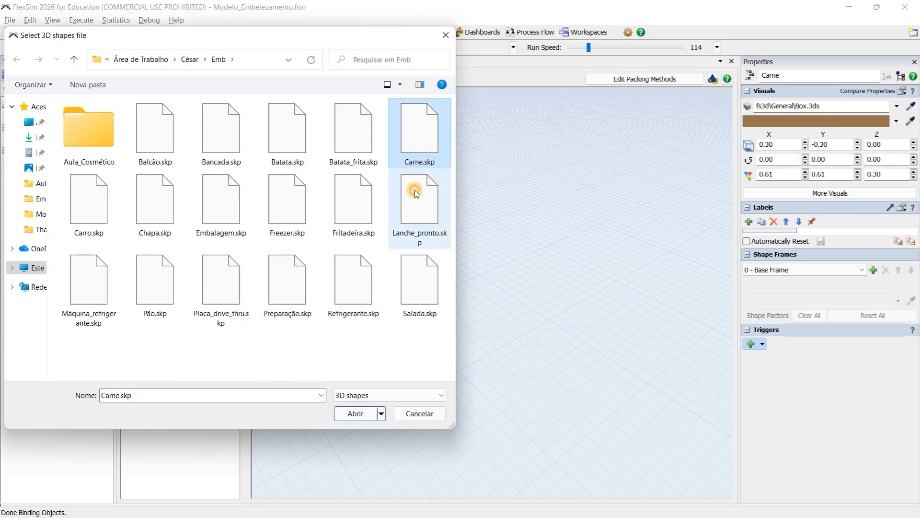
left_click(356, 415)
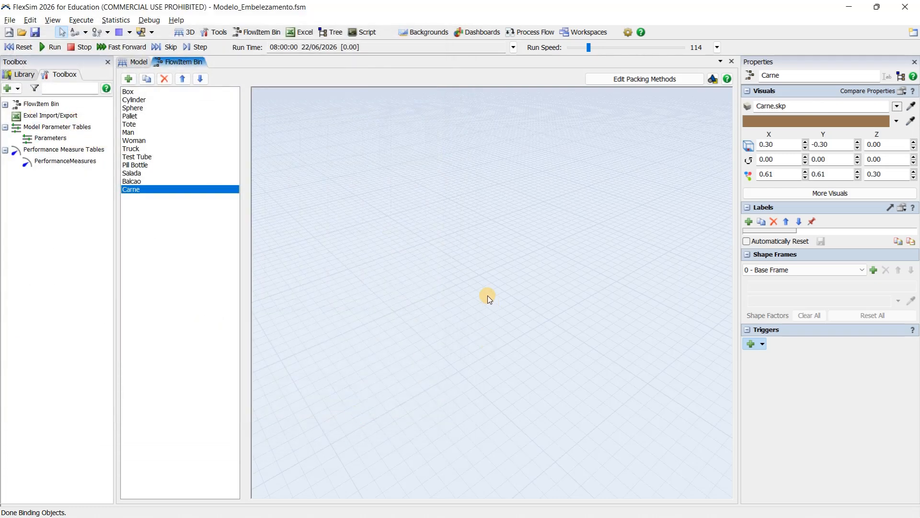
Select the Carne shape in the FlowItem Bin view and set its Z size to 0.10.
scroll(416, 263, "down", 4)
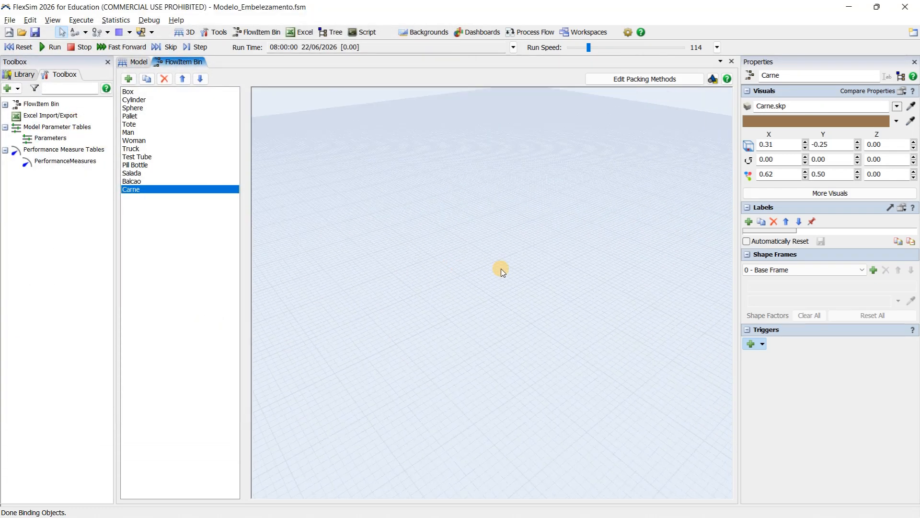
scroll(515, 269, "up", 8)
left_click_drag(299, 281, 526, 267)
scroll(407, 266, "up", 5)
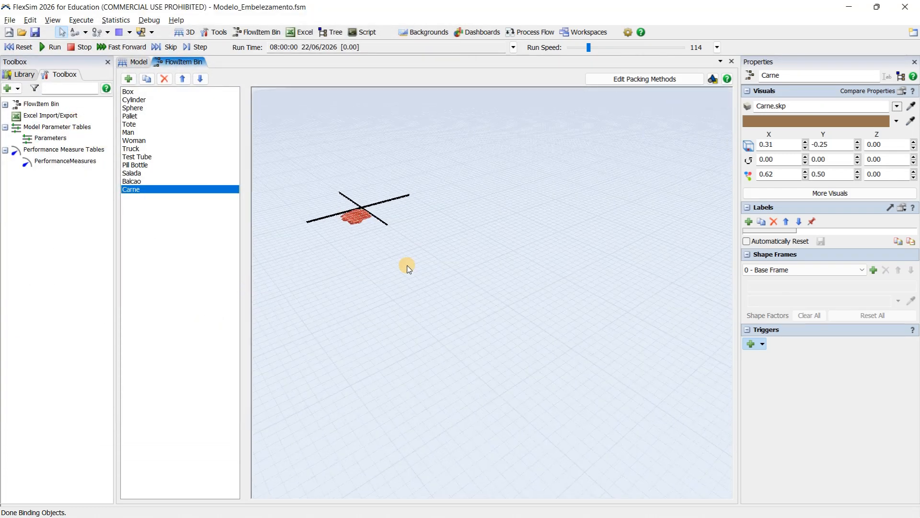
left_click_drag(362, 252, 472, 282)
left_click(472, 249)
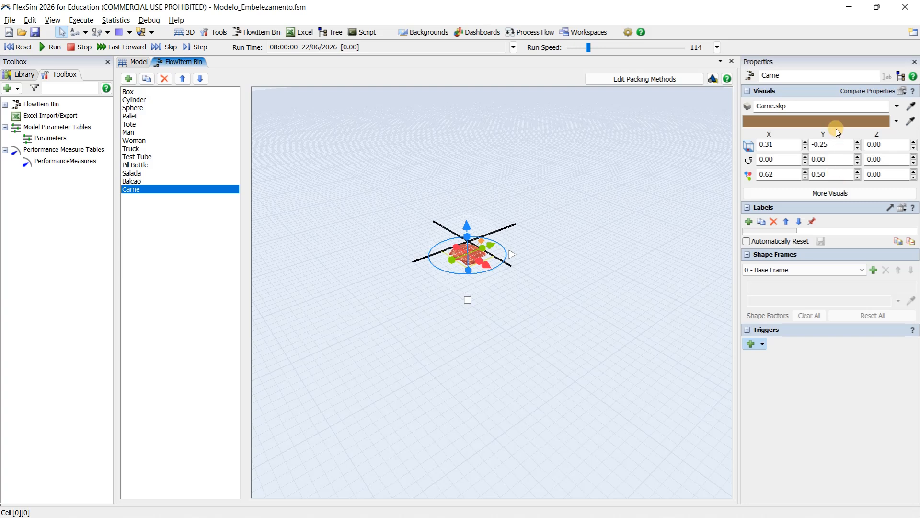
left_click_drag(890, 174, 866, 172)
type("0,1")
key("BackSpace")
key("BackSpace")
type(".1")
Set the Carne flow item's X size and Y size to 0.30 each.
double_click(819, 173)
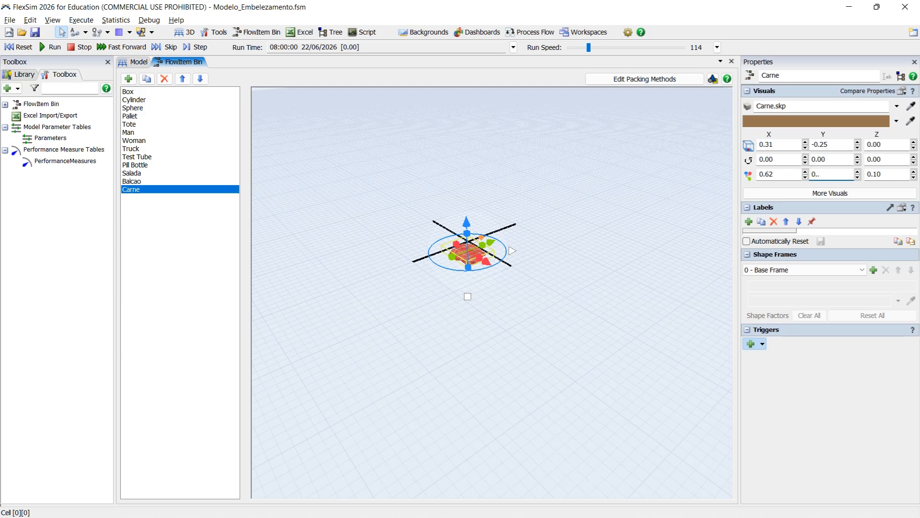
type("2")
double_click(767, 173)
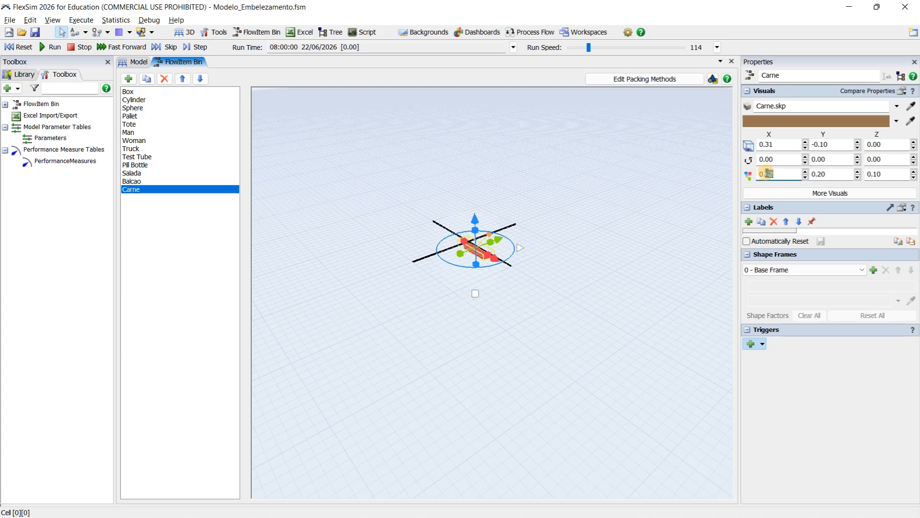
double_click(821, 173)
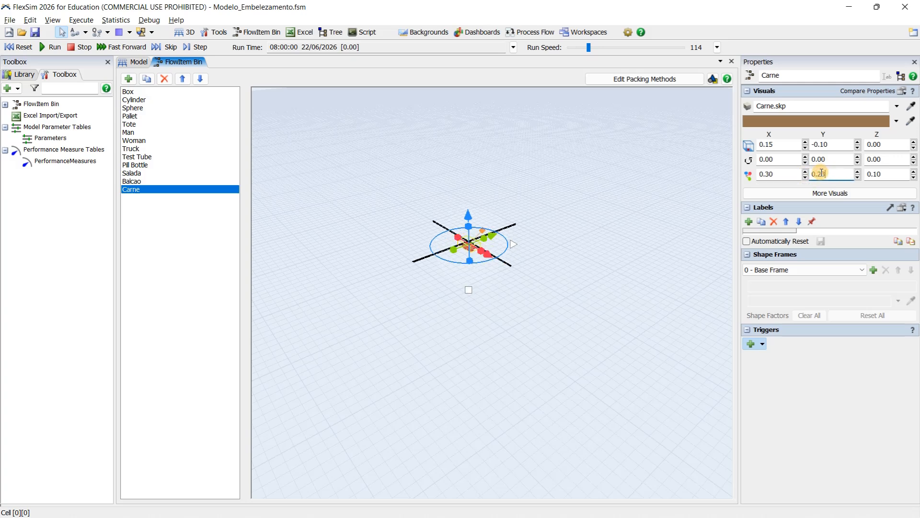
type("25")
double_click(817, 174)
type("3")
key("Return")
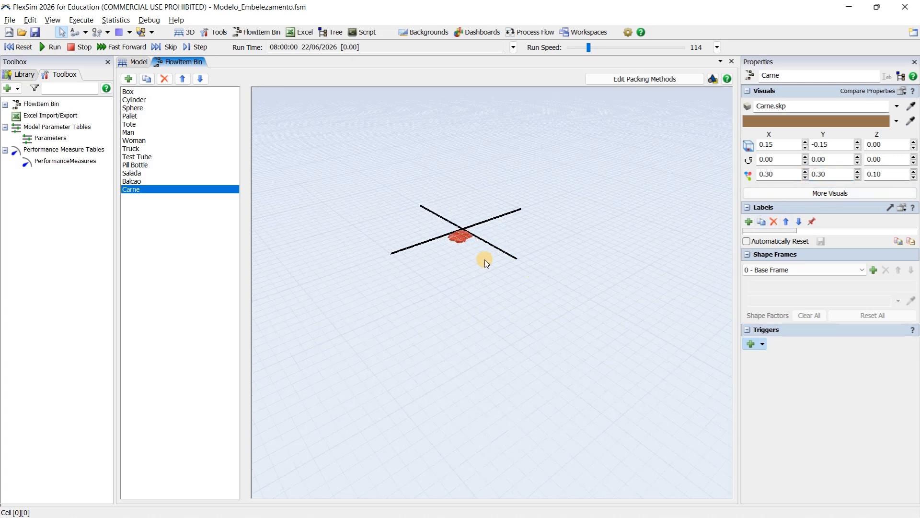
right_click_drag(472, 254, 507, 297)
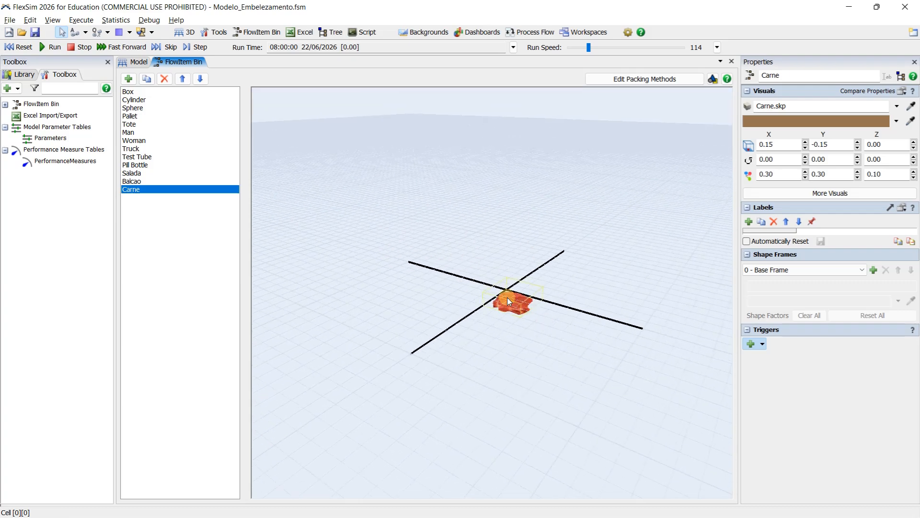
Return to the model and examine the FlowItem Class setting of the Hamburguer source.
left_click(140, 62)
right_click_drag(390, 268, 397, 318)
right_click_drag(374, 246, 389, 244)
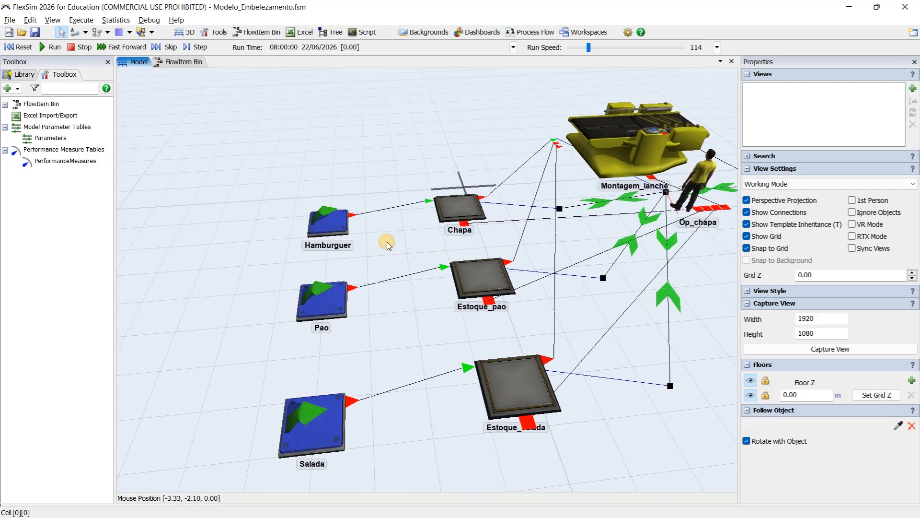
left_click(328, 222)
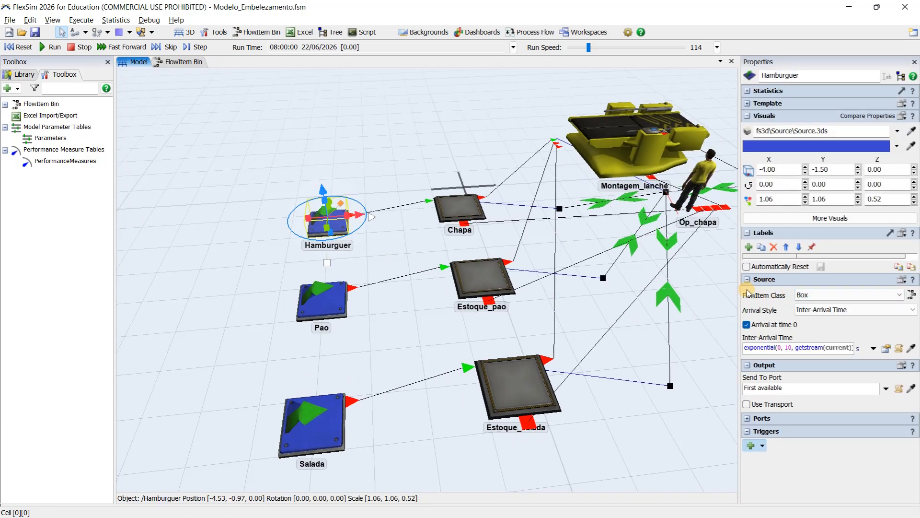
left_click(858, 296)
left_click(859, 296)
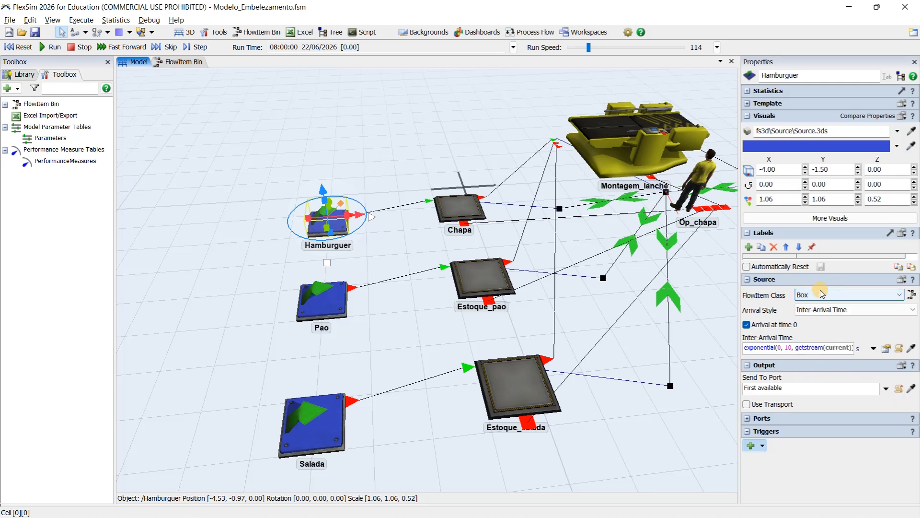
Run the model to watch the items that the Hamburguer source sends to Chapa, and reset it.
left_click(51, 49)
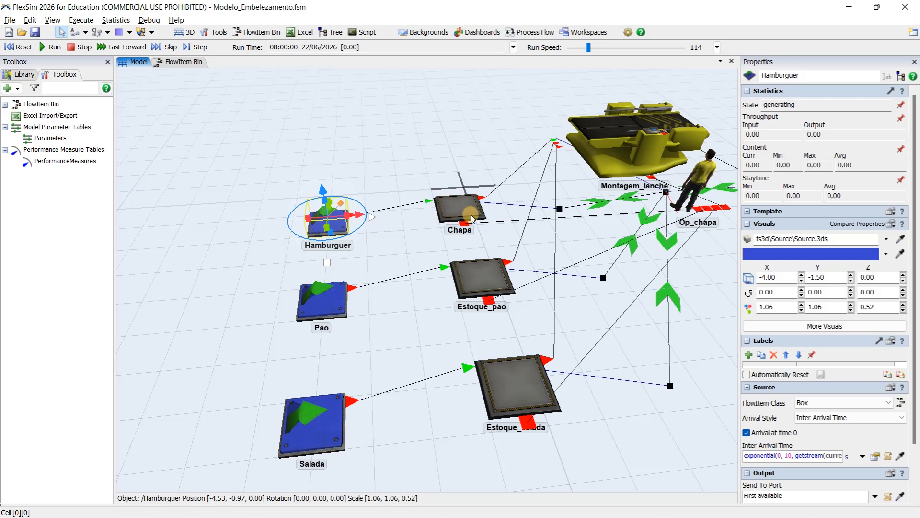
scroll(464, 214, "down", 2)
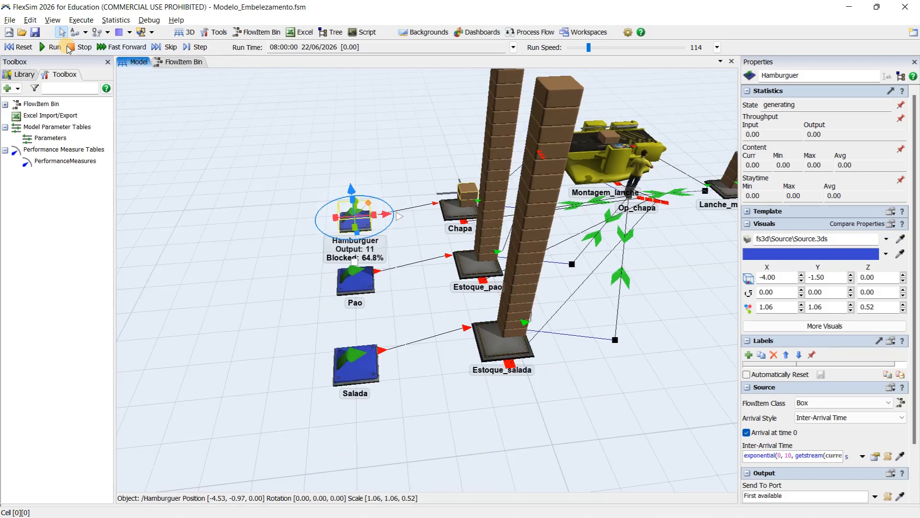
left_click(19, 47)
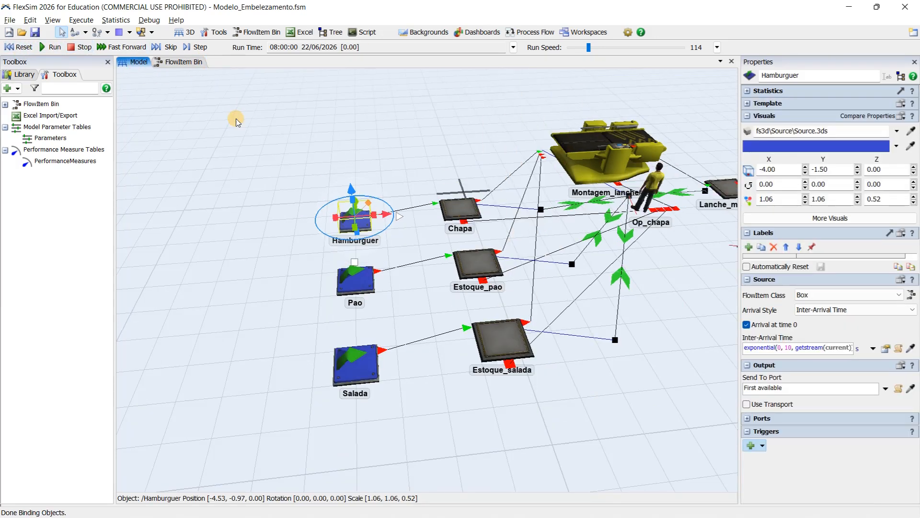
Set the Hamburguer source's FlowItem Class to Carne.
left_click_drag(391, 166, 328, 150)
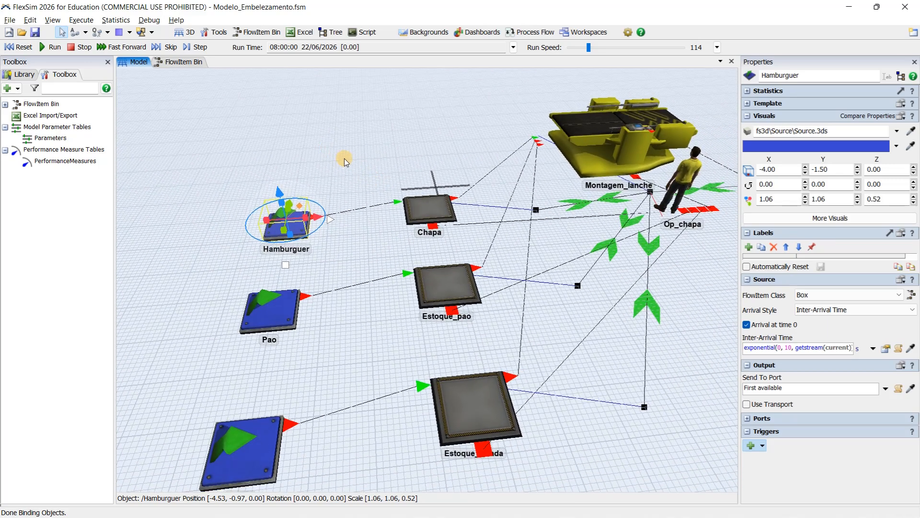
left_click(420, 192)
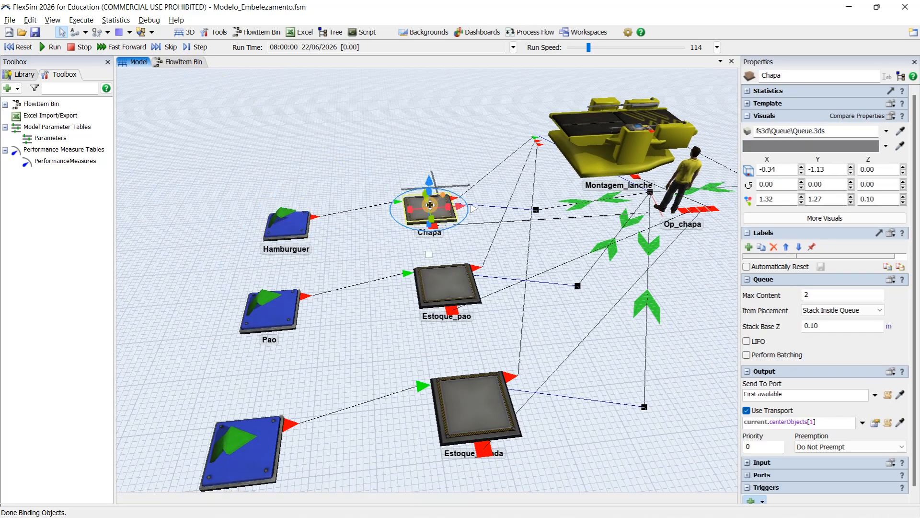
left_click(286, 221)
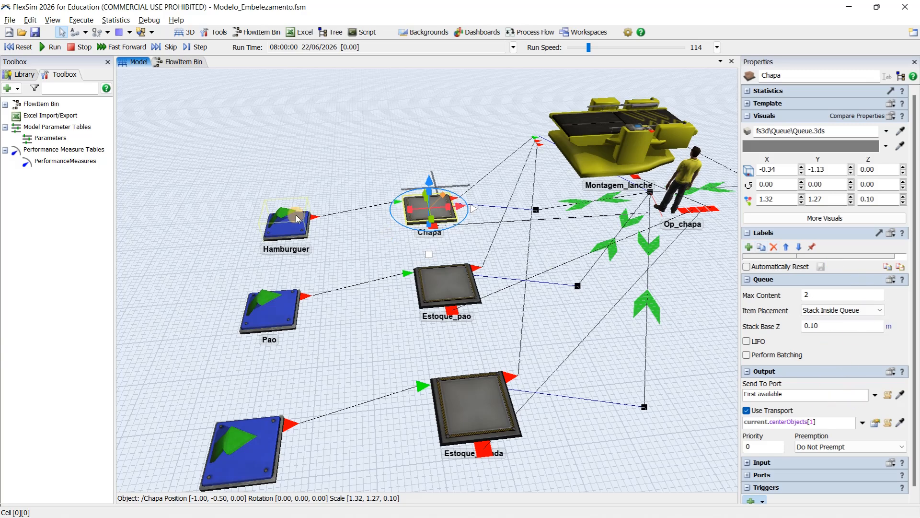
left_click(847, 295)
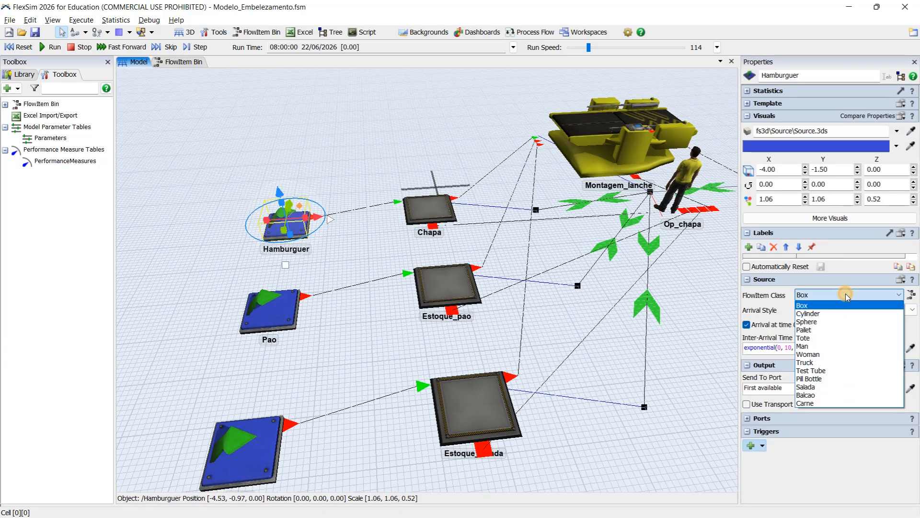
left_click(806, 403)
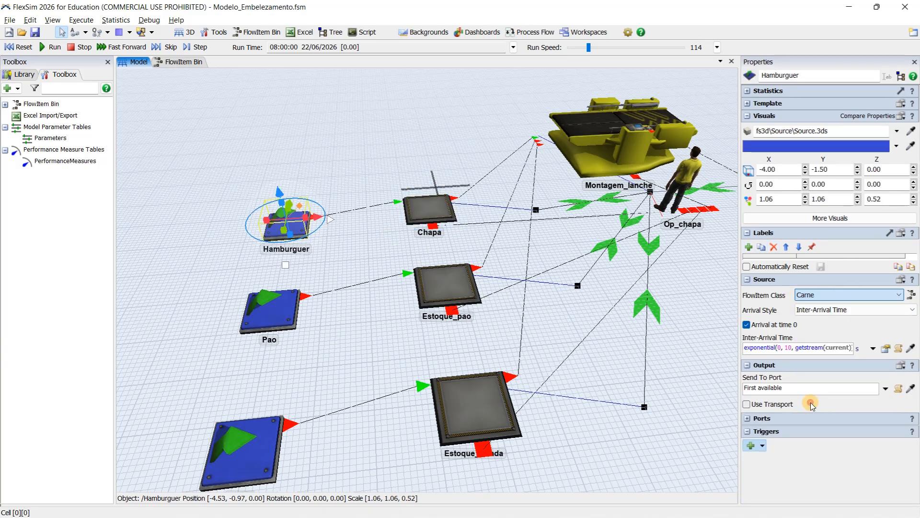
Run the model to watch the Carne items arriving at Chapa, and reset it.
left_click(19, 46)
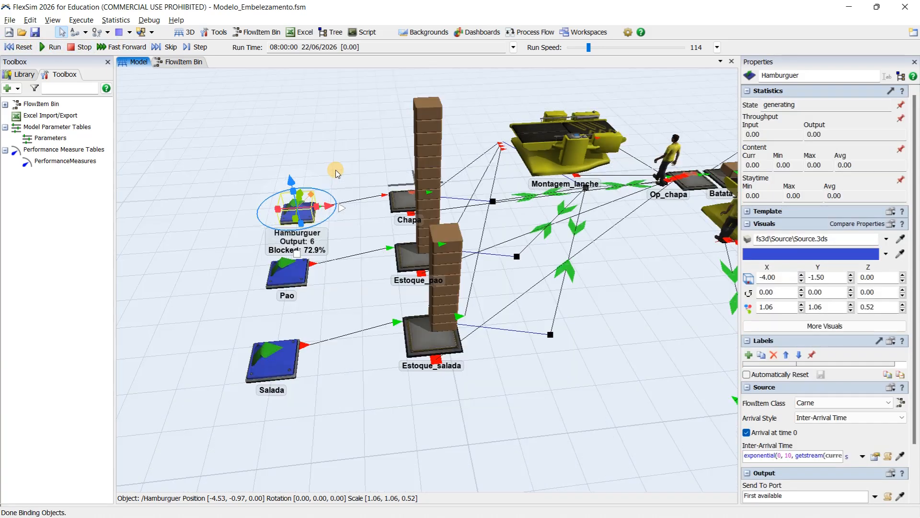
left_click(365, 238)
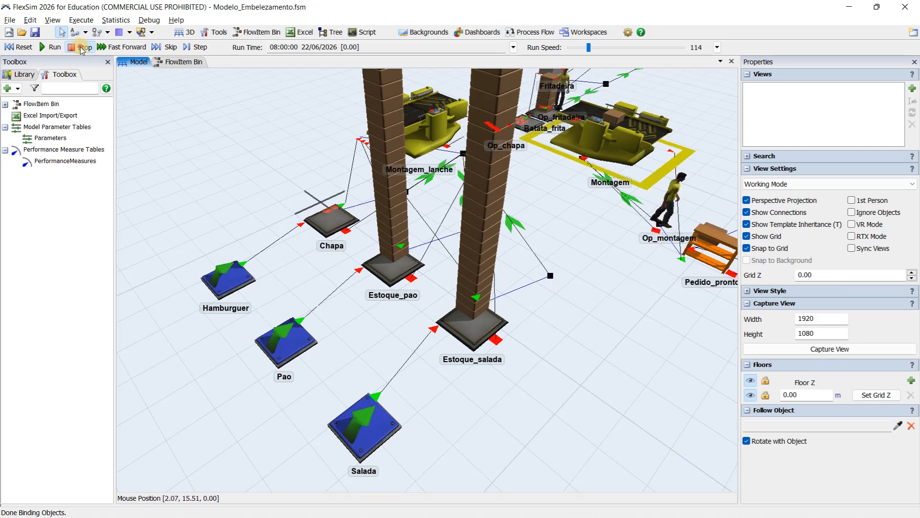
left_click(24, 47)
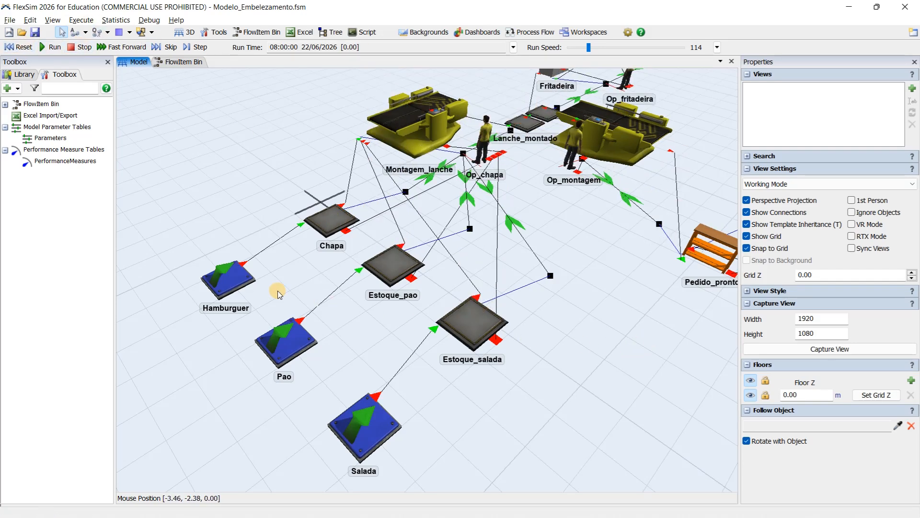
Set the Hamburguer source's FlowItem Class back to Box.
left_click(234, 279)
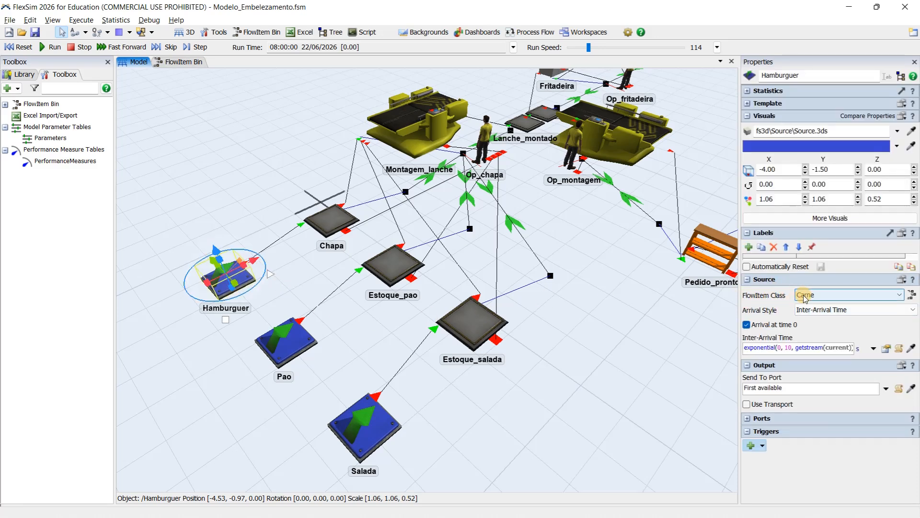
left_click(821, 295)
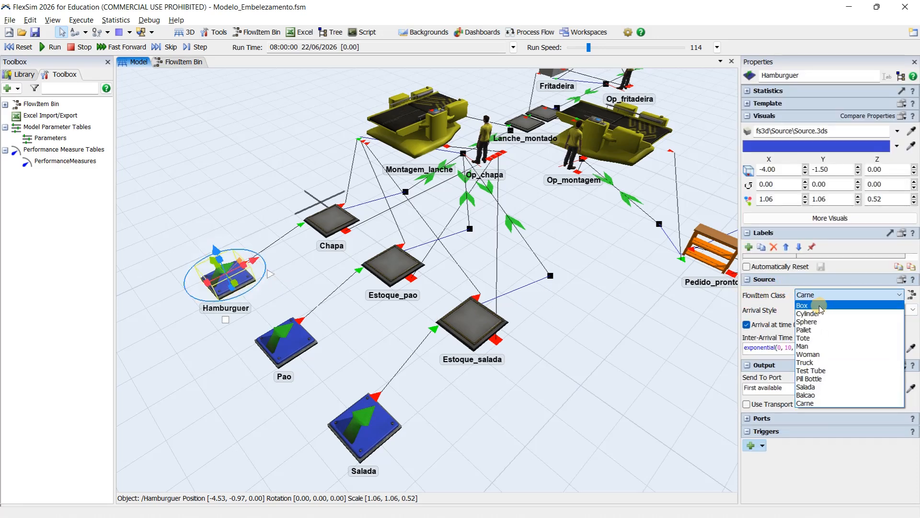
left_click(820, 307)
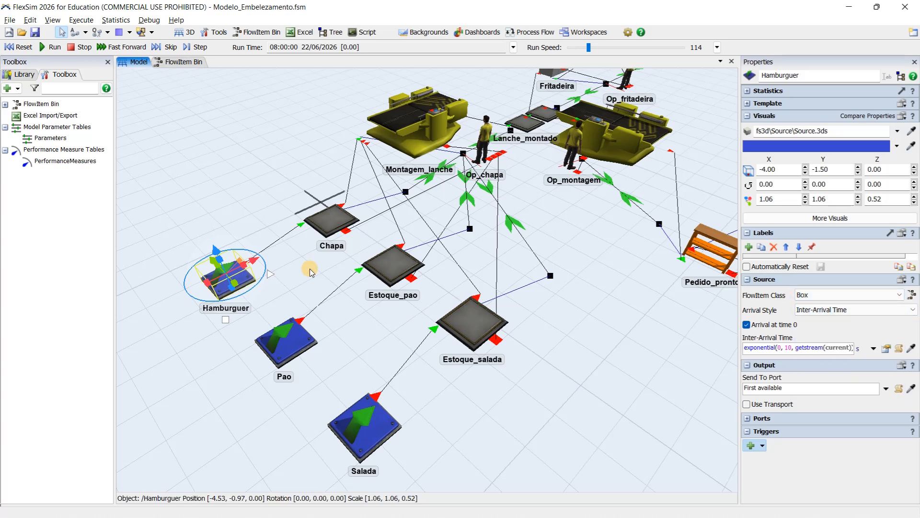
Add an On Entry trigger to the Chapa queue.
scroll(315, 307, "up", 2)
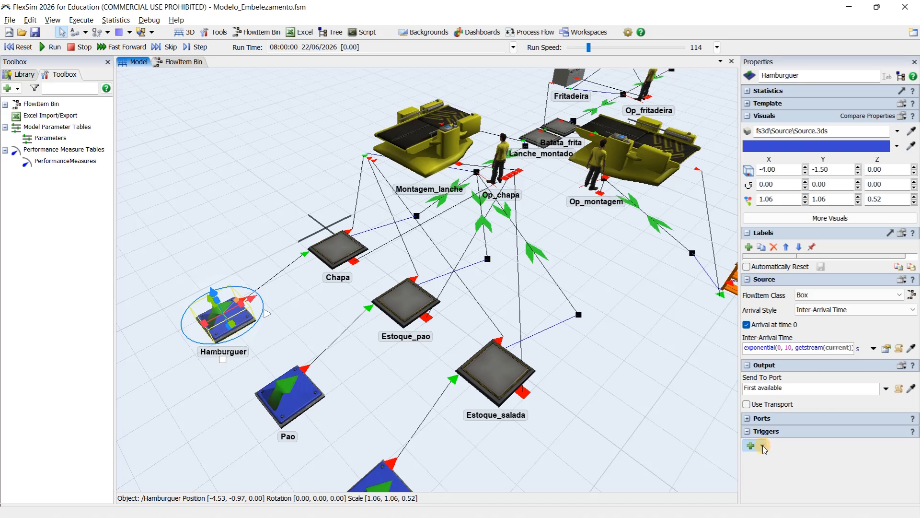
left_click(334, 251)
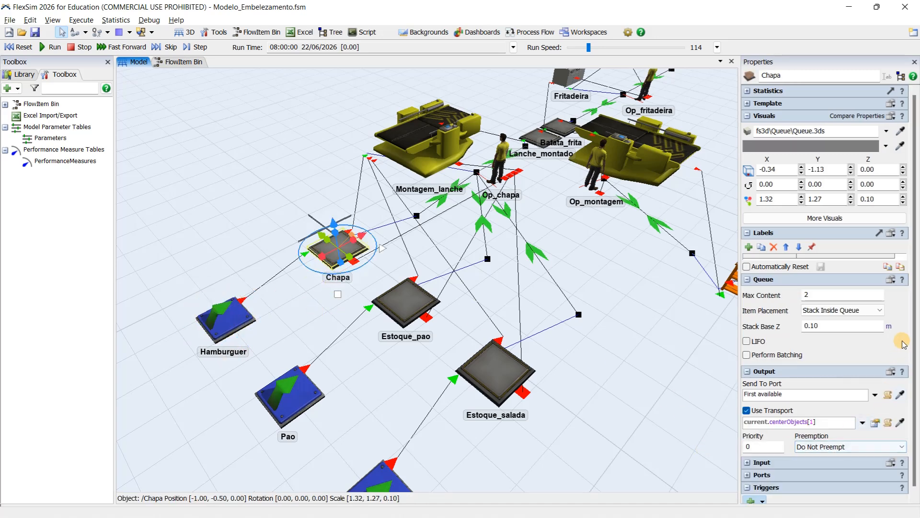
scroll(840, 424, "down", 1)
left_click(758, 494)
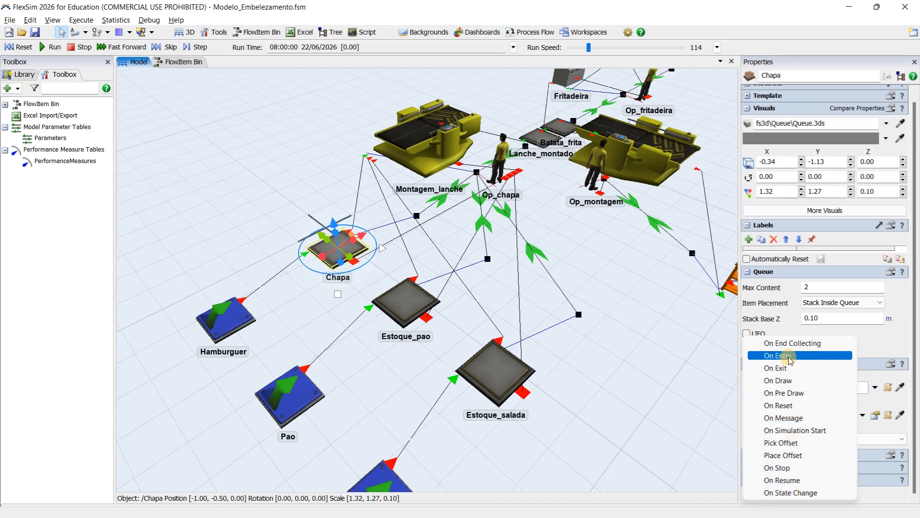
left_click(789, 357)
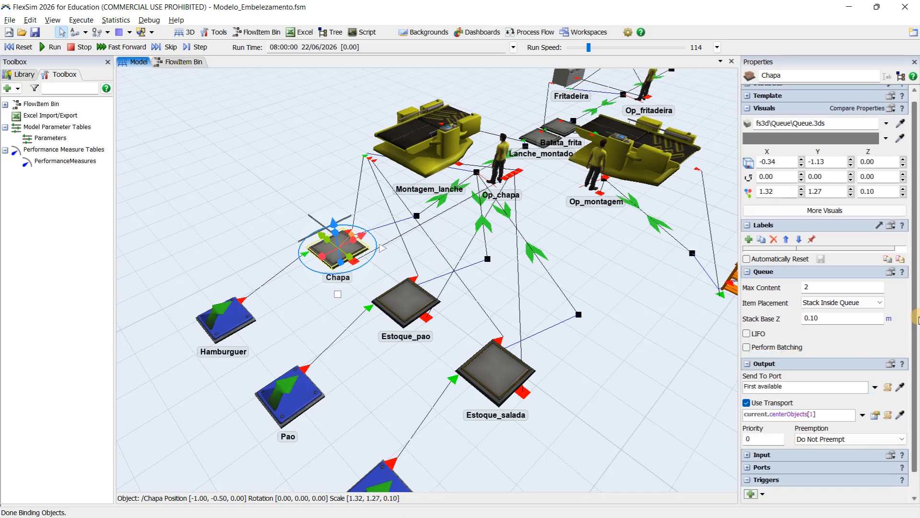
left_click_drag(917, 316, 916, 337)
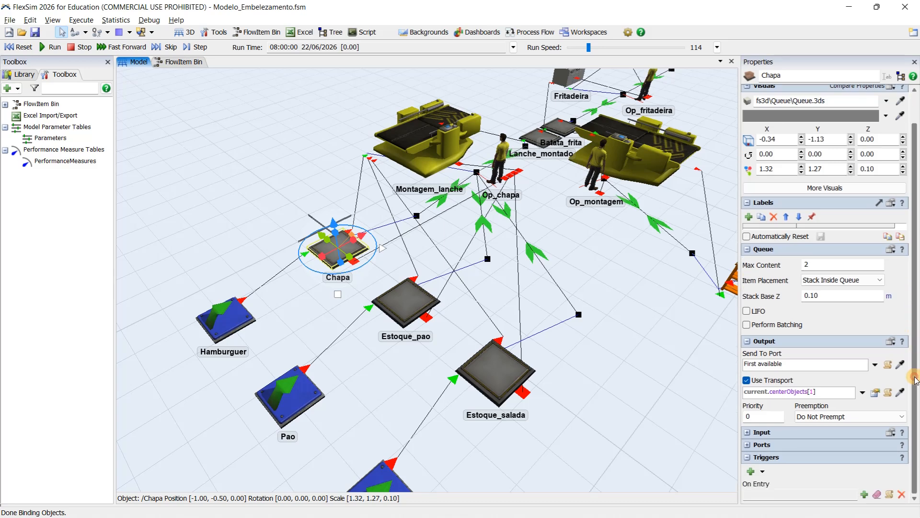
Give Chapa's On Entry trigger a Change 3D Shape action that turns the item into Carne.skp.
left_click(865, 493)
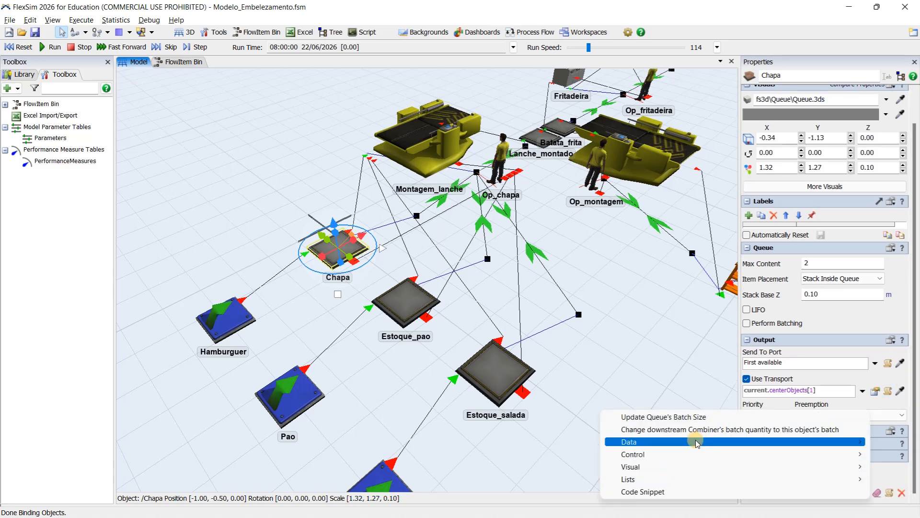
mouse_move(681, 454)
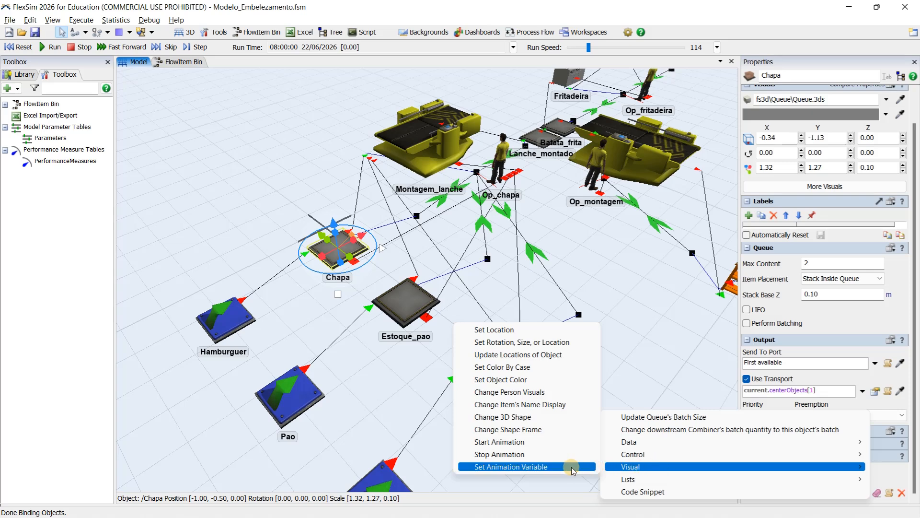
left_click(509, 417)
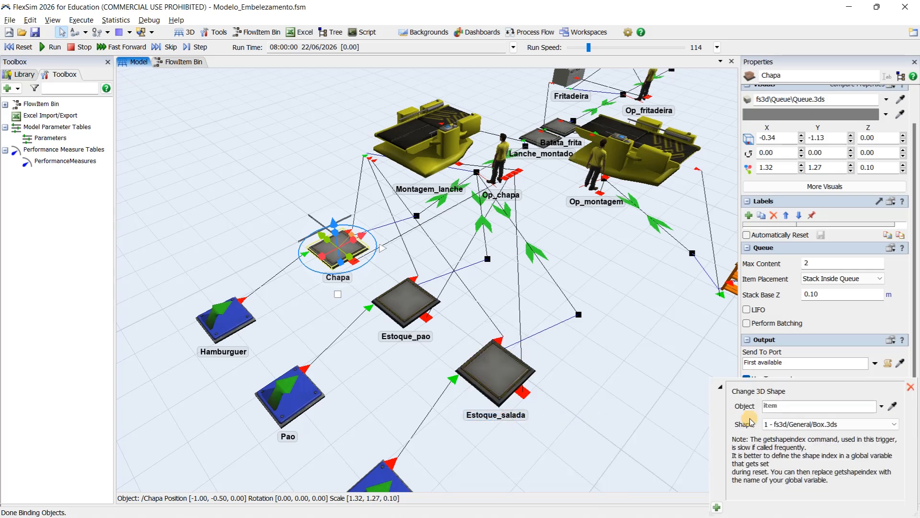
left_click(850, 424)
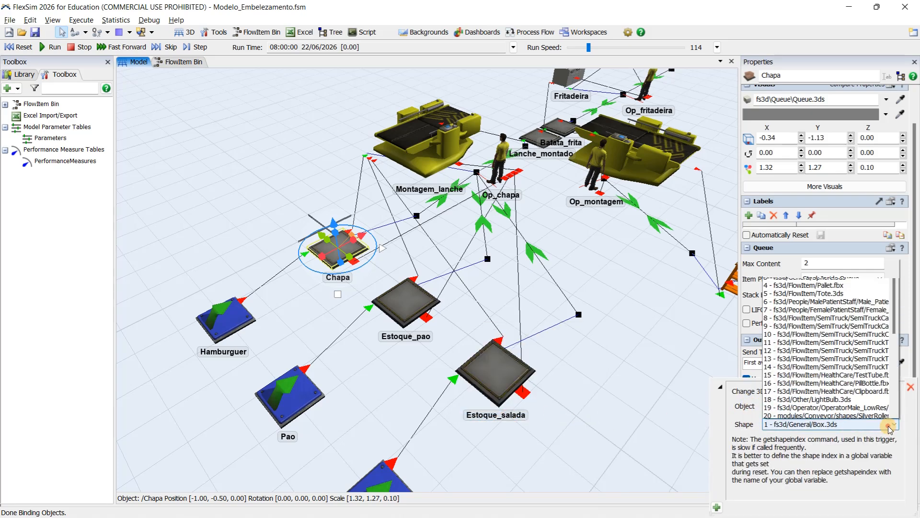
left_click_drag(895, 196, 895, 360)
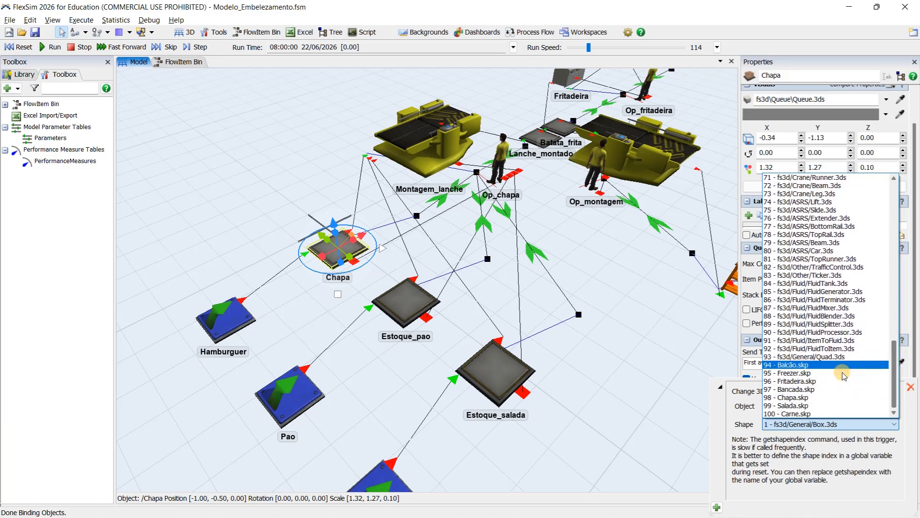
left_click(800, 414)
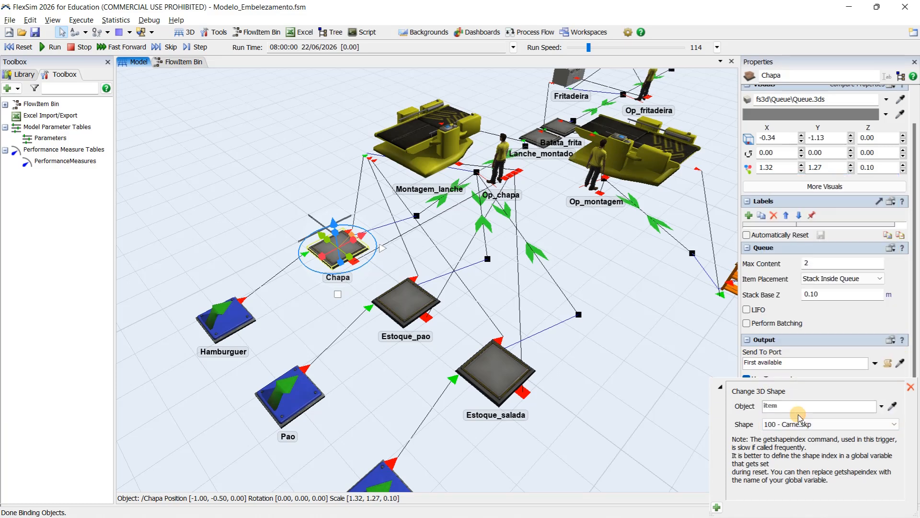
left_click(578, 353)
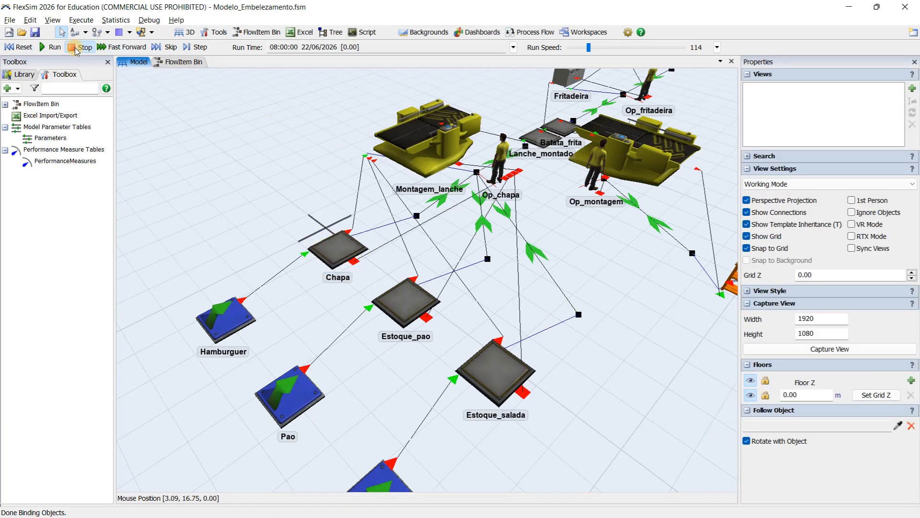
Run the model to watch the shape of the items entering Chapa, and reset it.
left_click(23, 49)
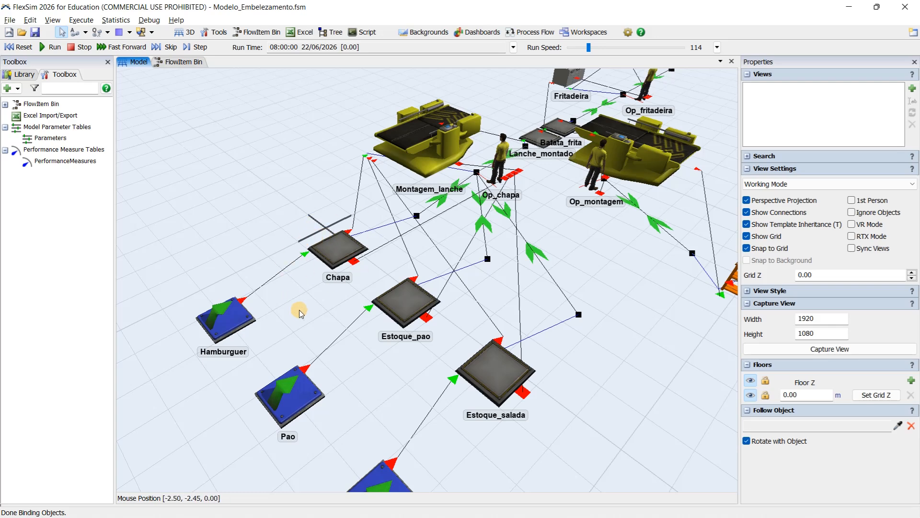
scroll(290, 277, "down", 1)
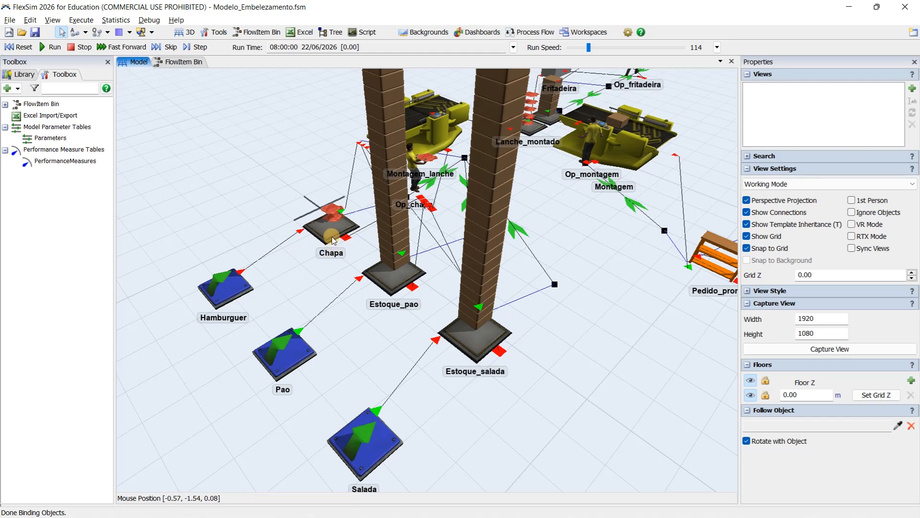
scroll(334, 240, "up", 5)
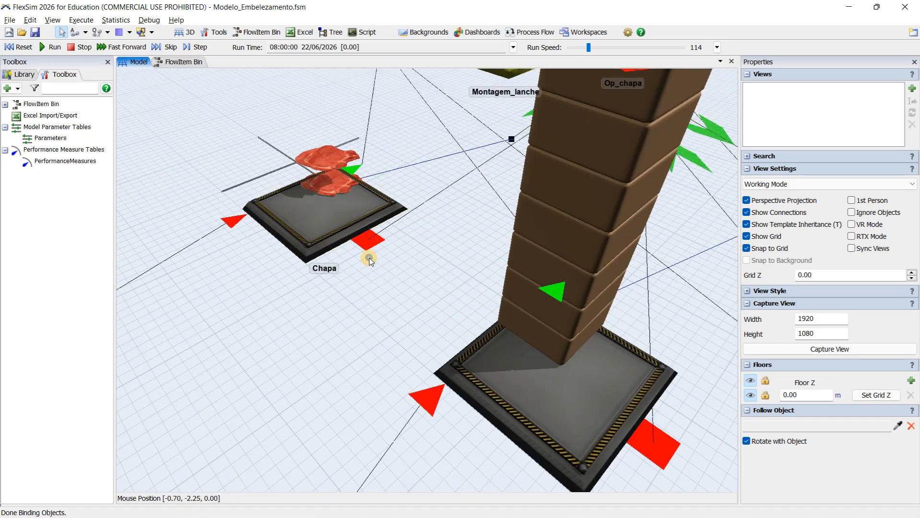
right_click_drag(369, 257, 367, 271)
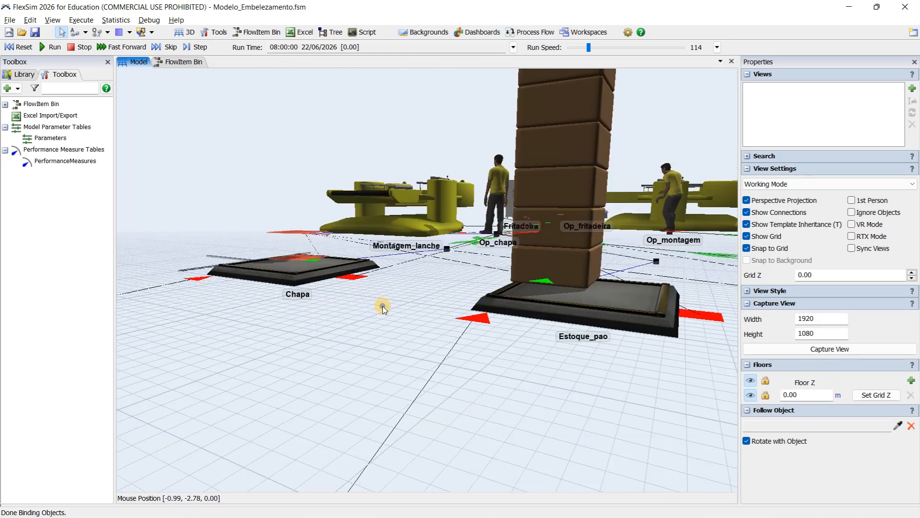
right_click_drag(382, 306, 464, 347)
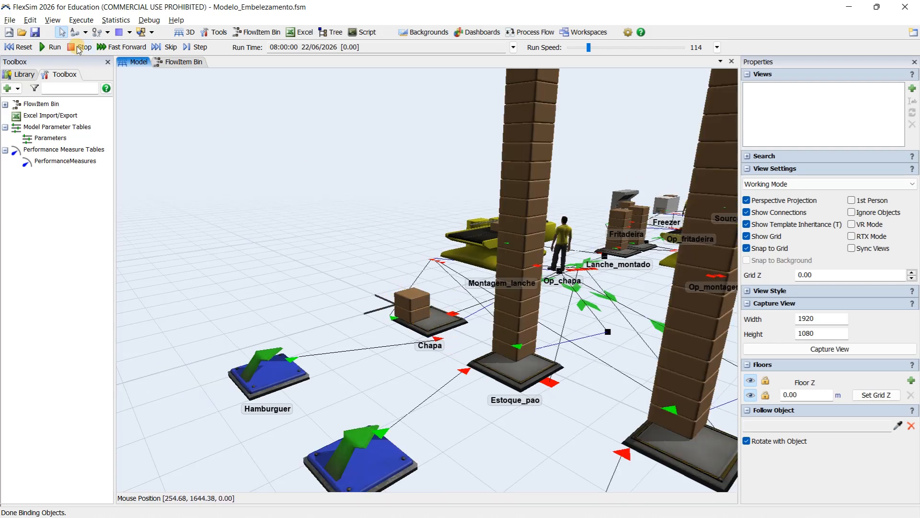
left_click(19, 46)
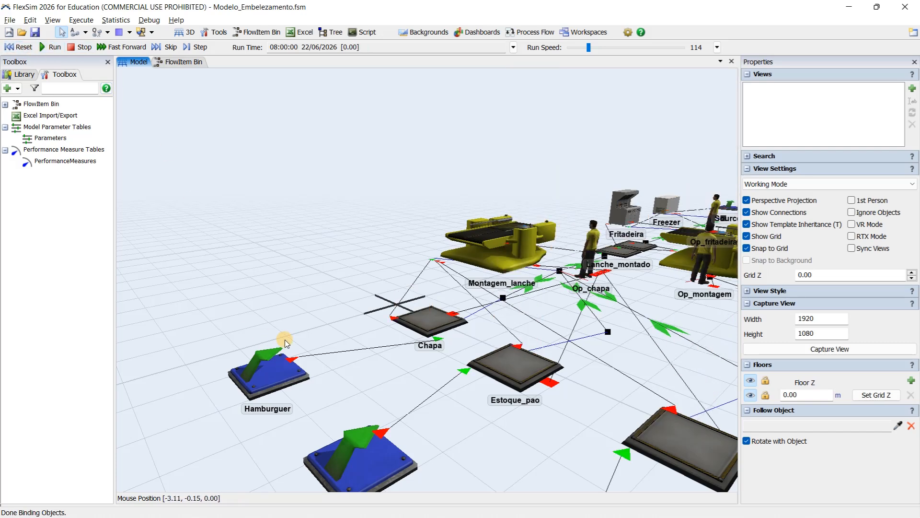
Set the Hamburguer source's FlowItem Class to Carne.
left_click(274, 362)
left_click(834, 294)
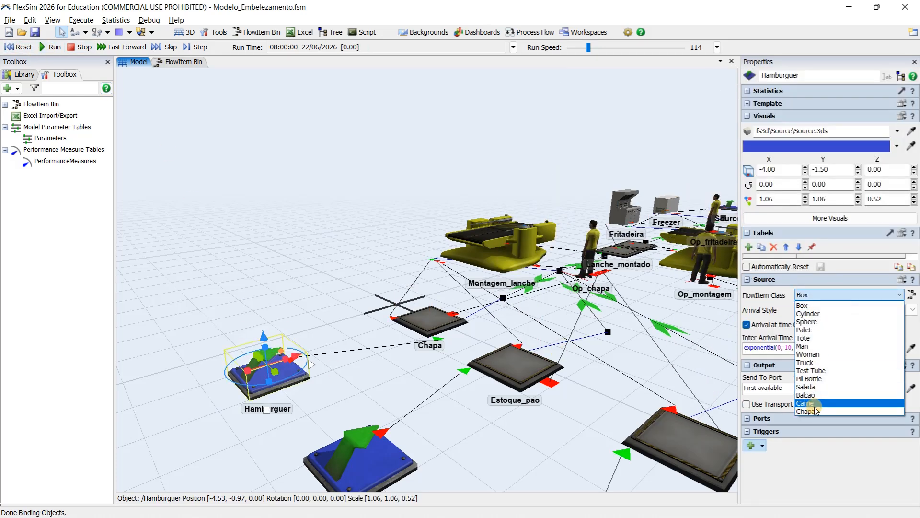
left_click(807, 403)
left_click(454, 290)
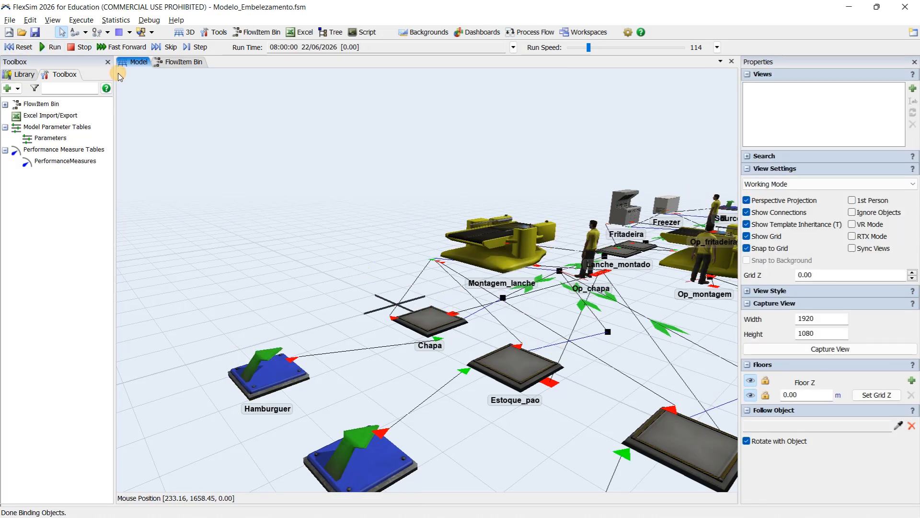
Run the model to check how the Carne items are placed on Chapa, stop it and reset it.
left_click(15, 48)
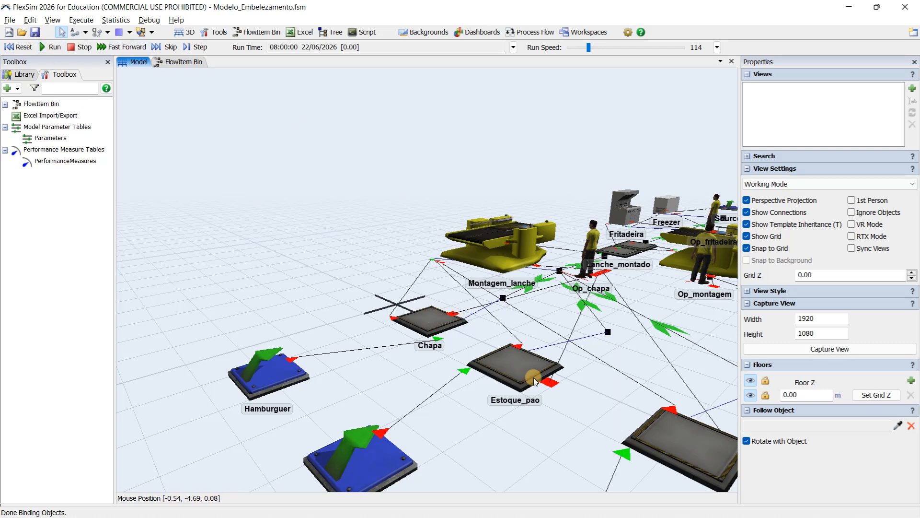
right_click(530, 334)
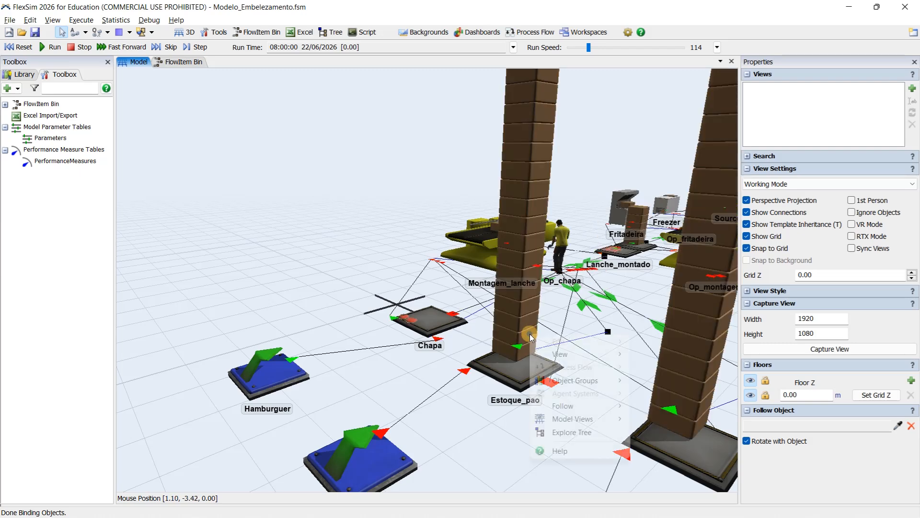
right_click_drag(450, 350, 468, 348)
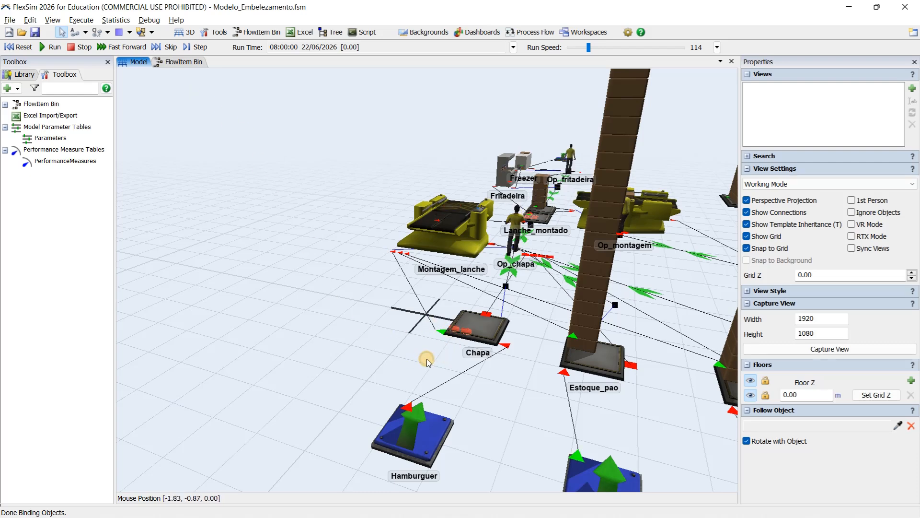
right_click_drag(418, 358, 408, 350)
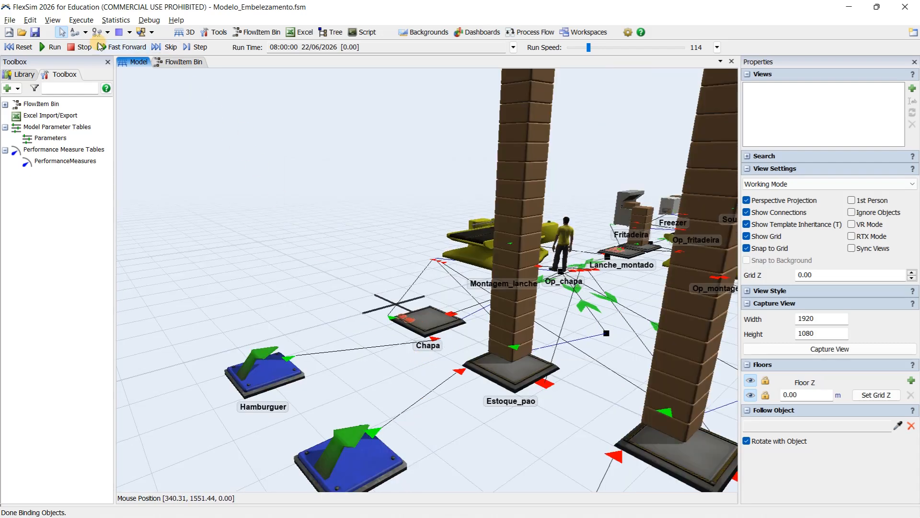
left_click(80, 45)
left_click(24, 47)
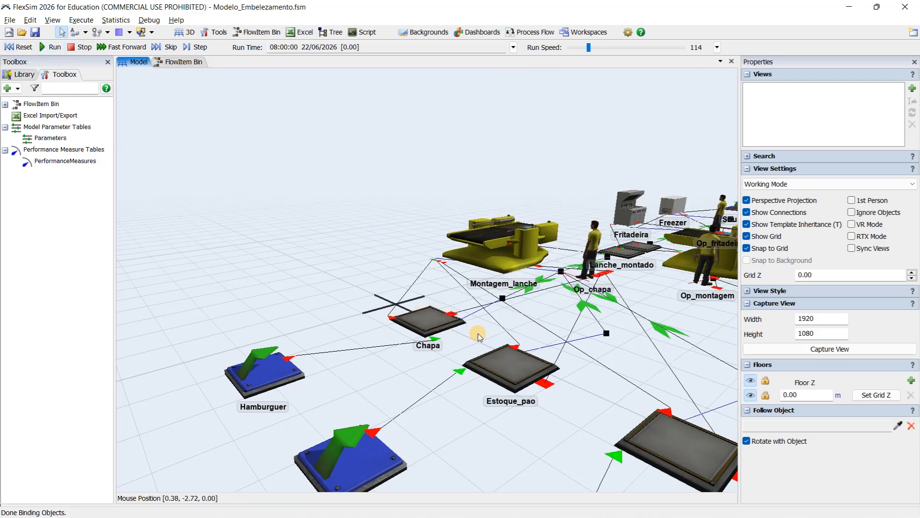
Apply the Chapa.skp shape to the Chapa queue by sampling the Chapa flow item in the FlowItem Bin.
left_click(182, 61)
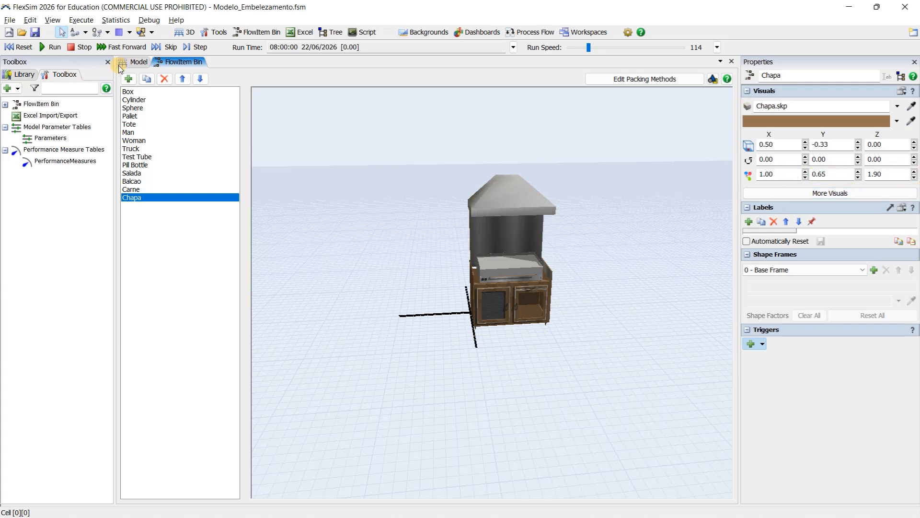
left_click(135, 63)
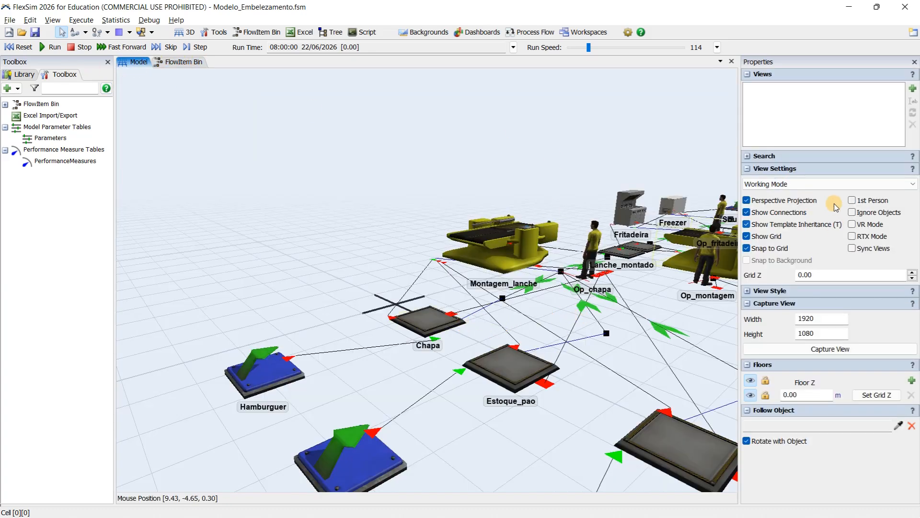
left_click(434, 317)
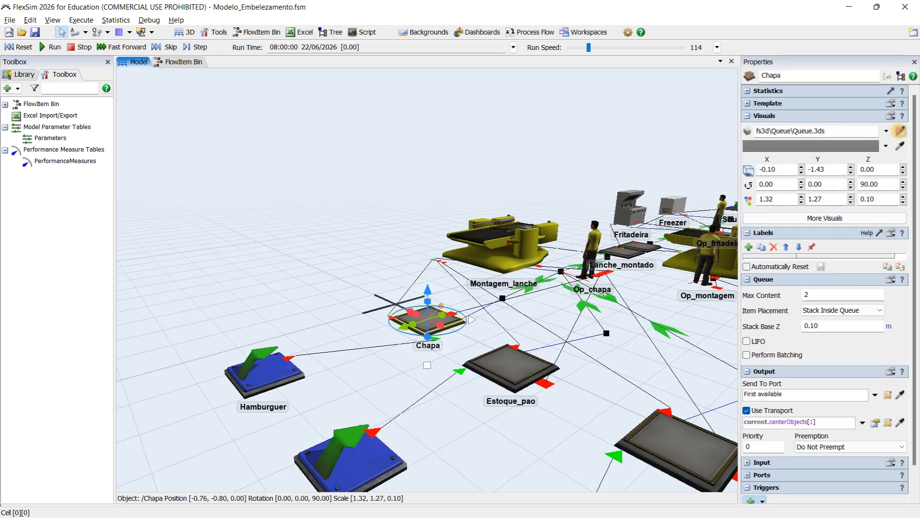
left_click(900, 130)
left_click(184, 62)
left_click(520, 235)
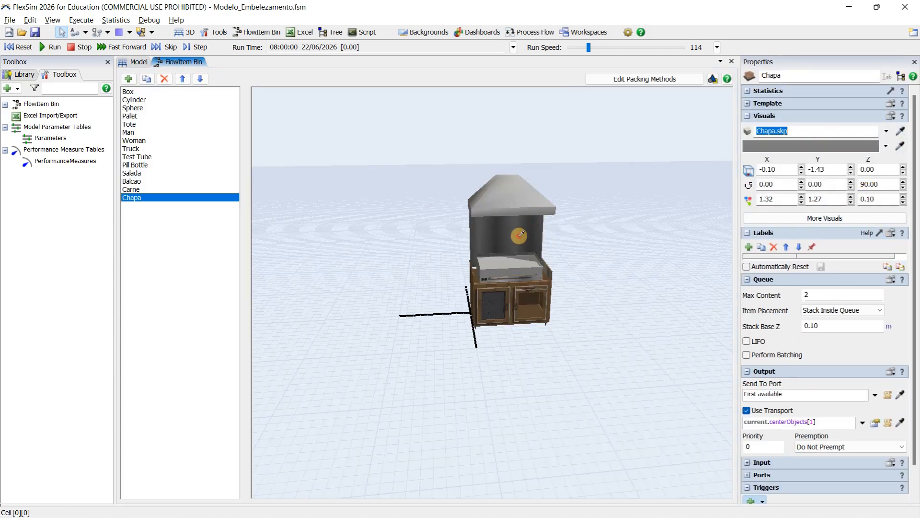
Examine the Chapa grill up close from several angles to check its shape and item placement.
right_click_drag(469, 336, 440, 308)
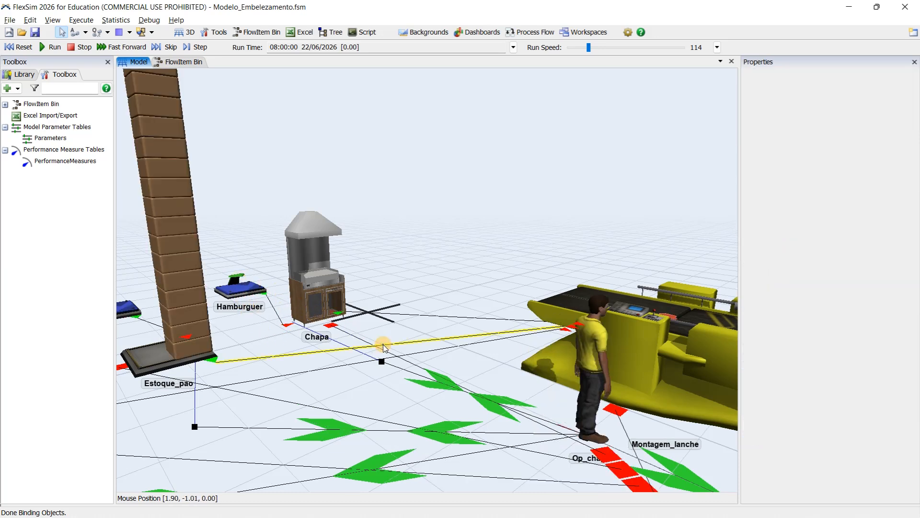
left_click(382, 344)
scroll(386, 326, "up", 2)
scroll(331, 312, "up", 3)
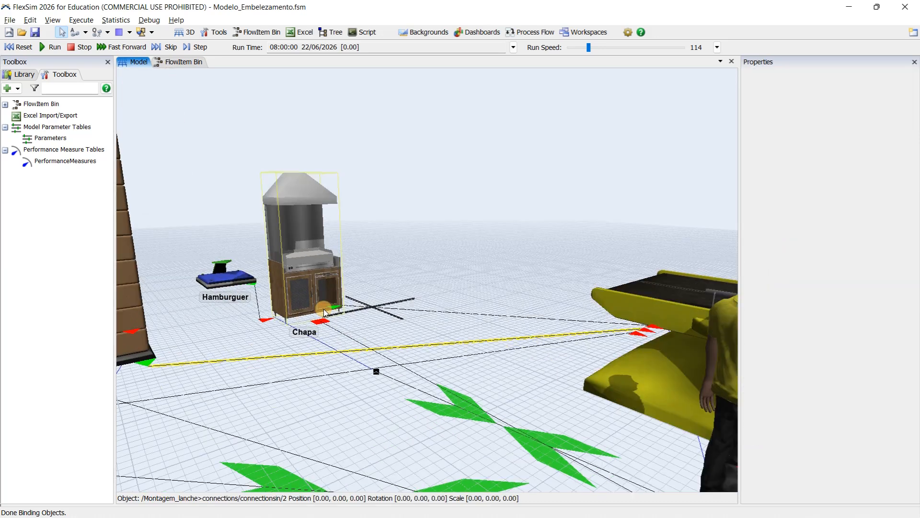
left_click(373, 335)
right_click_drag(374, 339, 374, 354)
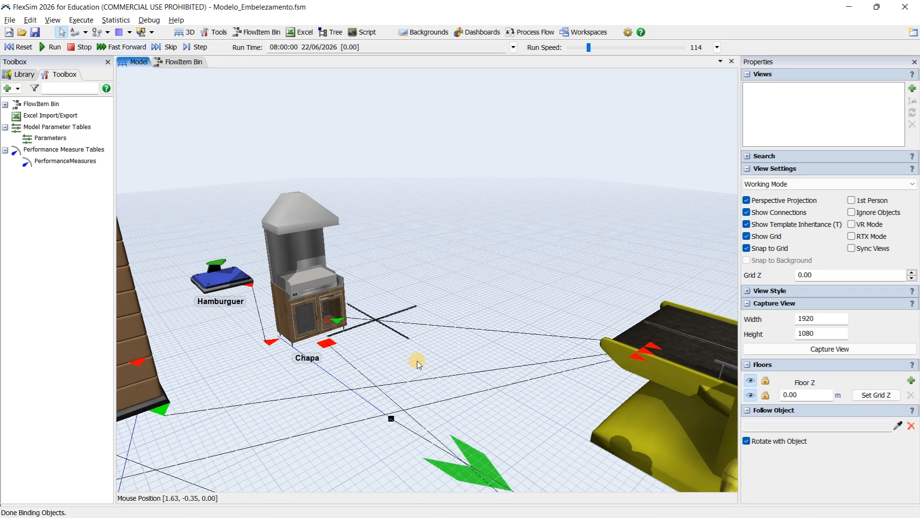
left_click_drag(417, 363, 519, 323)
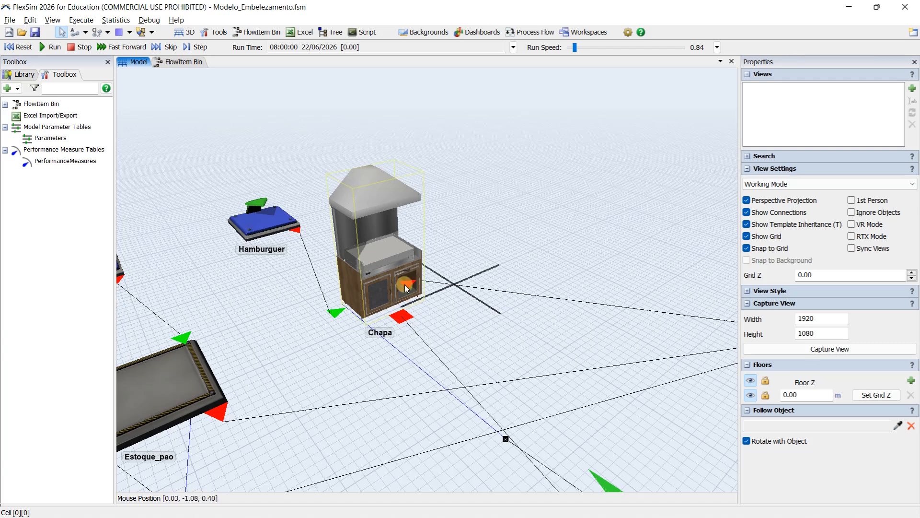
Set the Item Placement of the Chapa queue to Do Nothing.
left_click(381, 255)
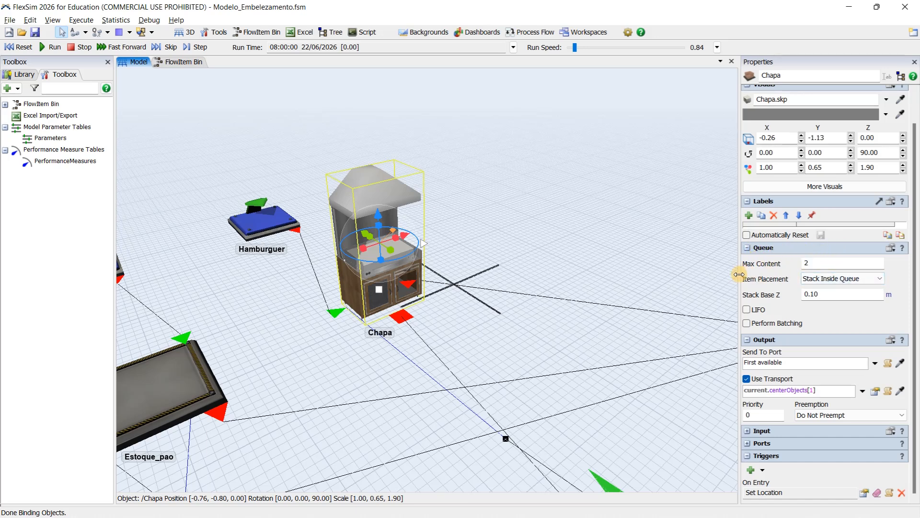
left_click(869, 281)
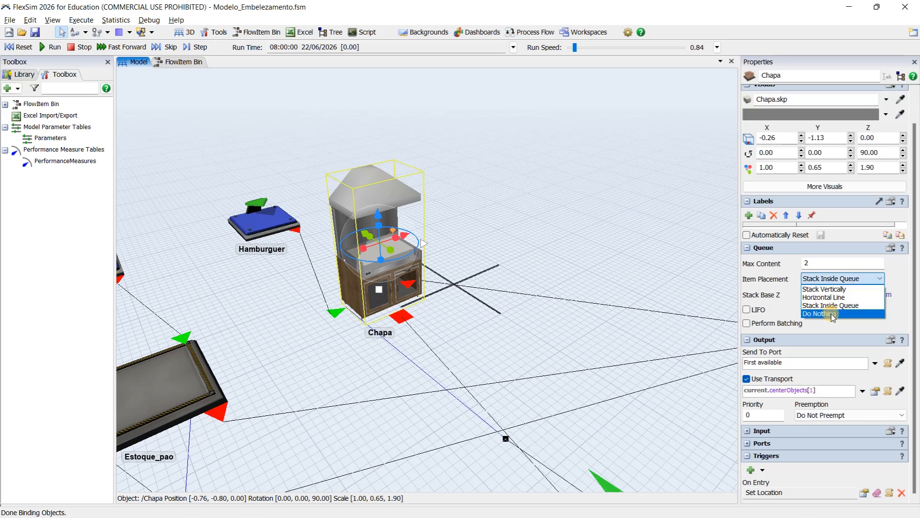
left_click(831, 314)
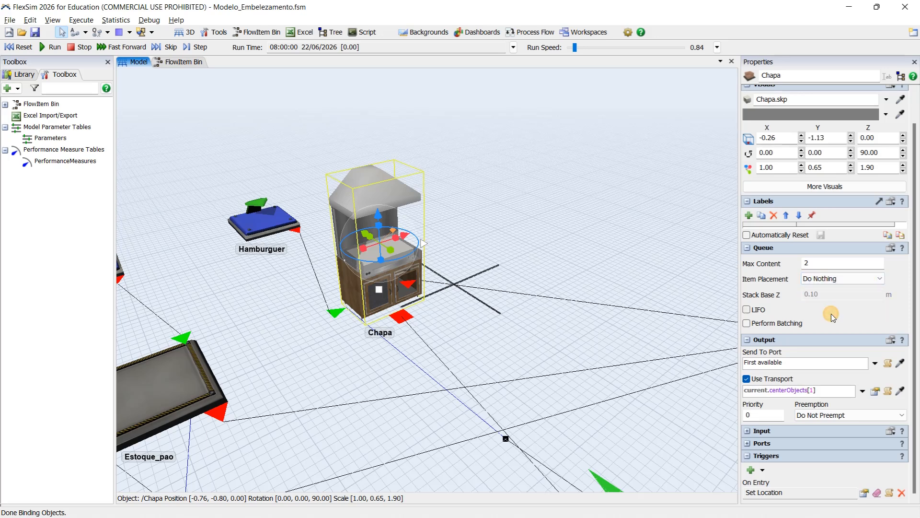
left_click(583, 244)
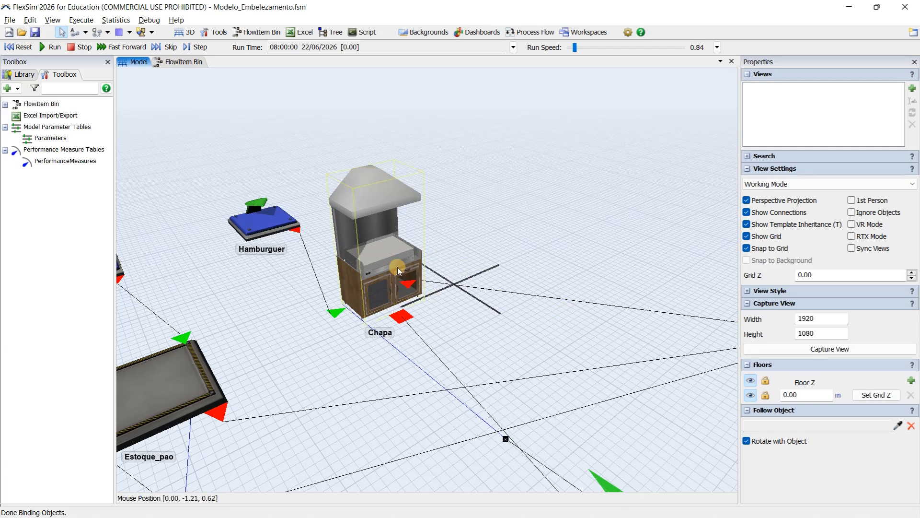
Review the Set Location logic of Chapa's On Entry trigger and remove that trigger.
left_click(382, 247)
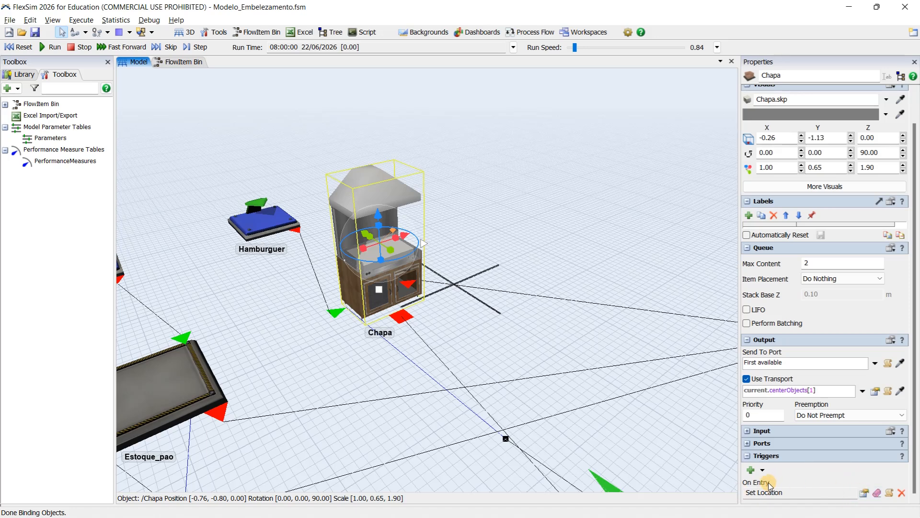
left_click(863, 493)
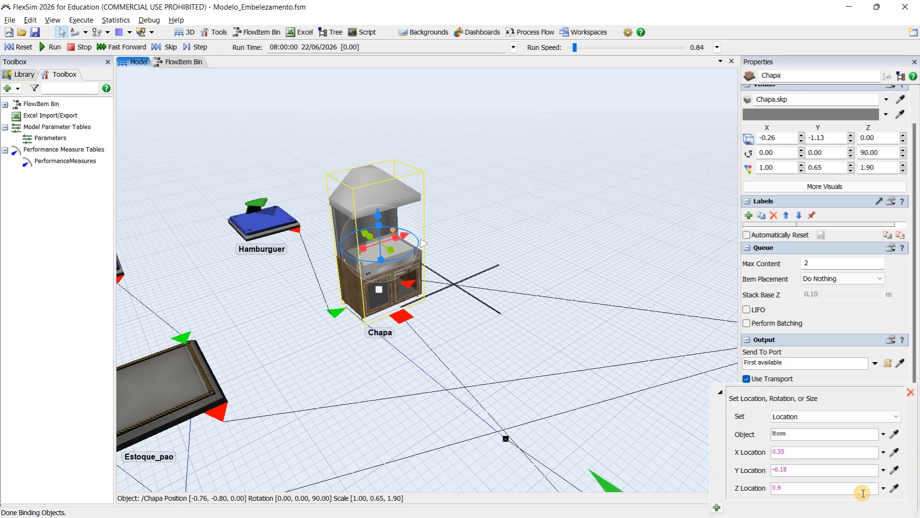
left_click(911, 392)
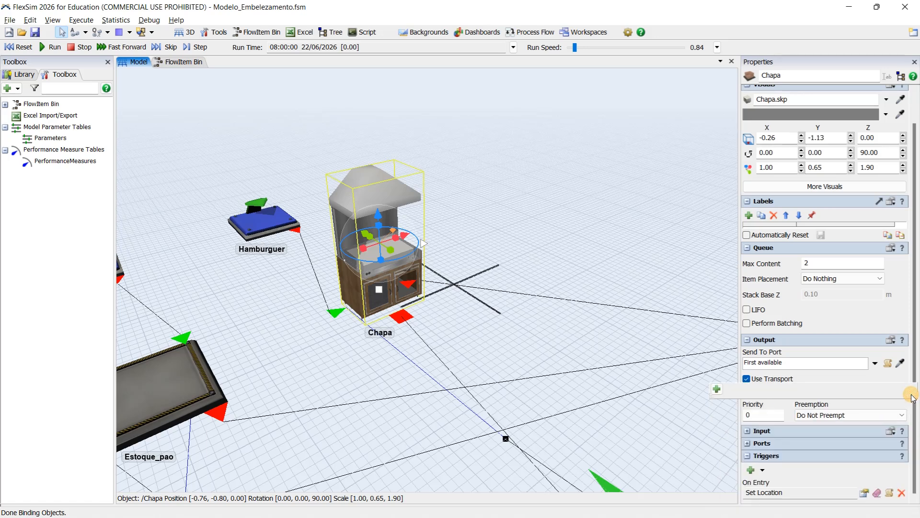
left_click(902, 493)
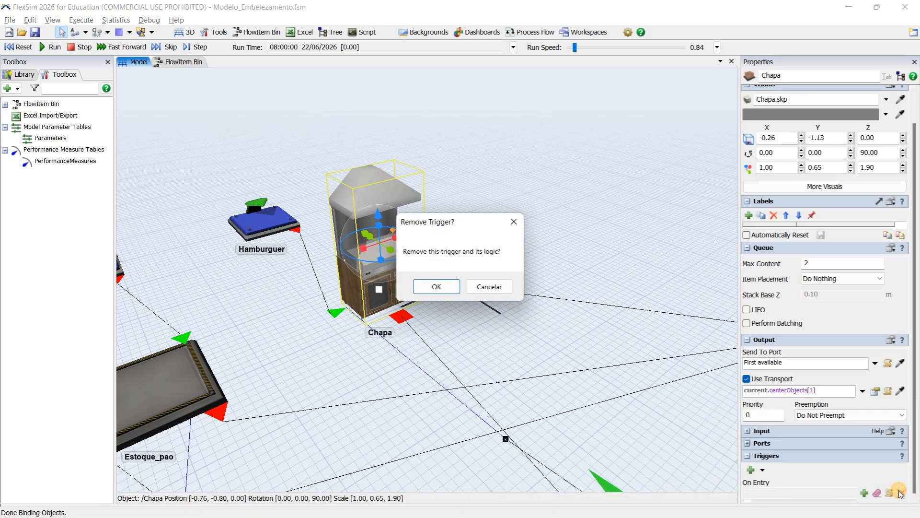
left_click(436, 286)
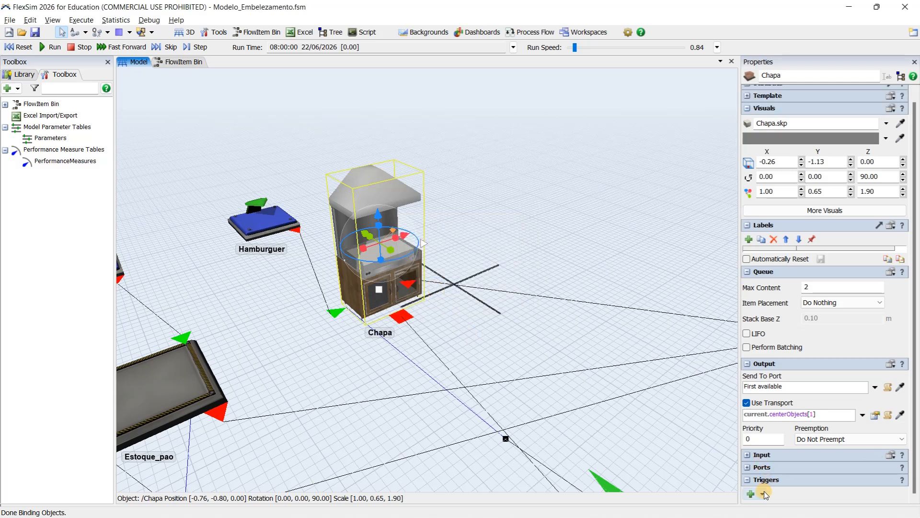
Add an On Entry trigger to Chapa with the visual action that sets the location of the item.
left_click(765, 494)
left_click(788, 356)
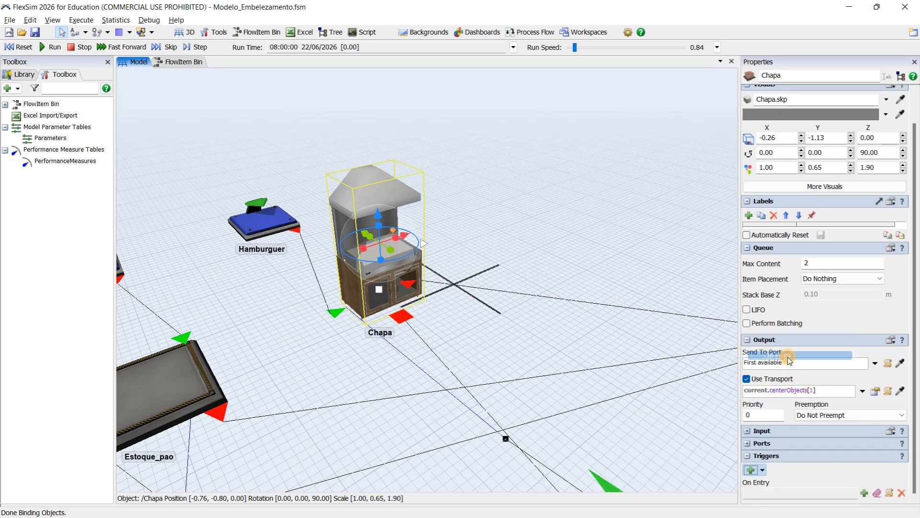
left_click(859, 496)
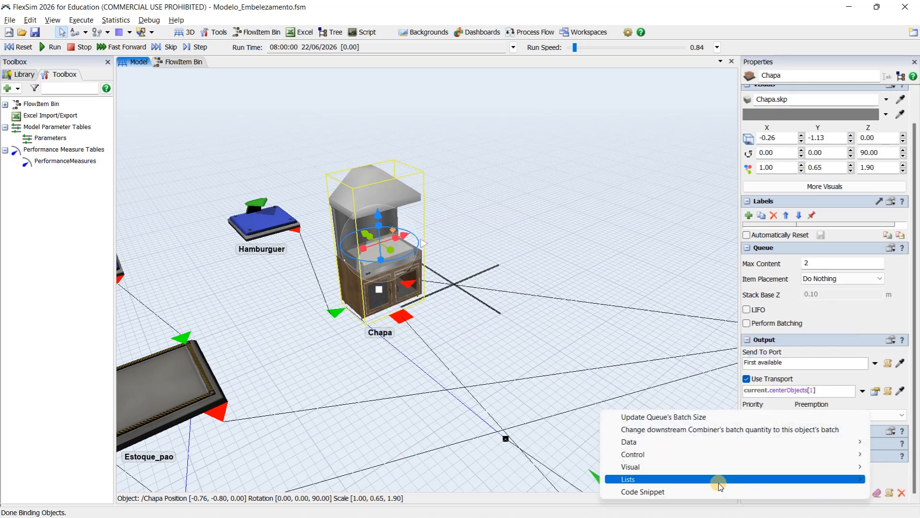
mouse_move(696, 468)
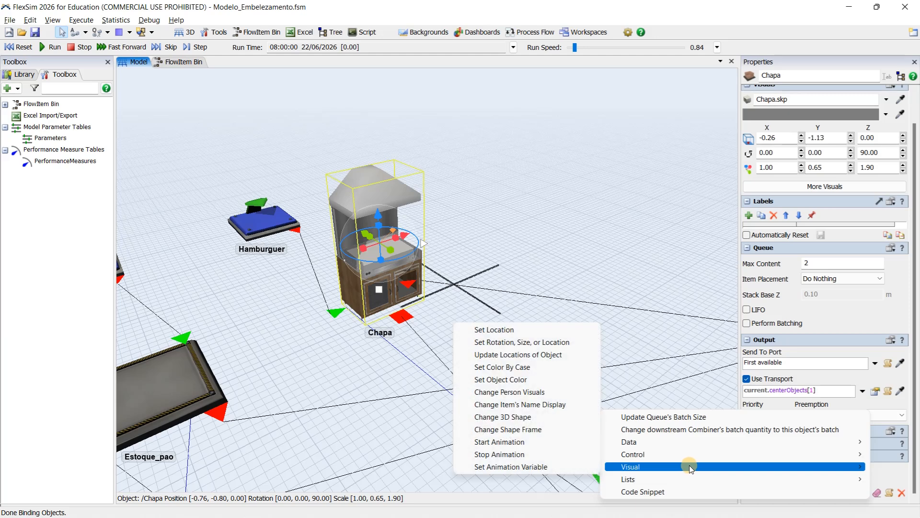
left_click(522, 344)
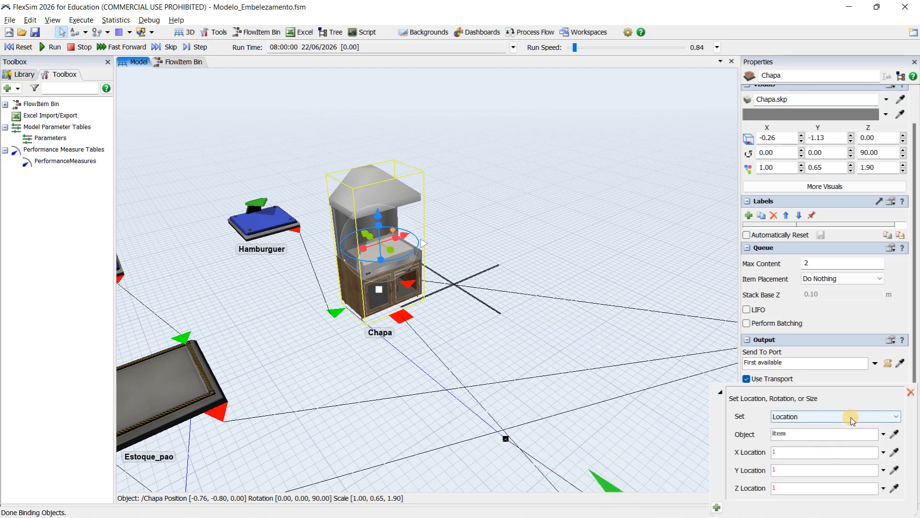
left_click(851, 417)
left_click(800, 427)
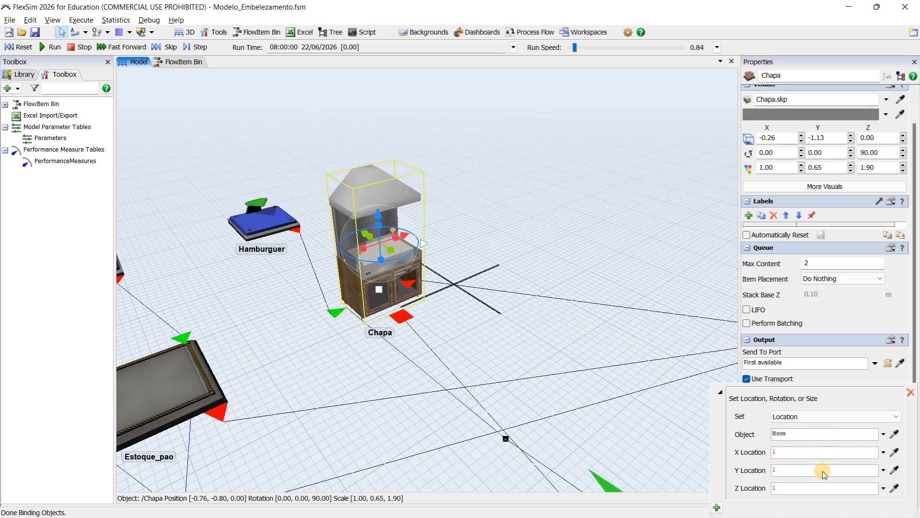
Set the trigger's item location to X 0.35, Y -0.18 and Z 0.9.
left_click_drag(794, 454, 768, 453)
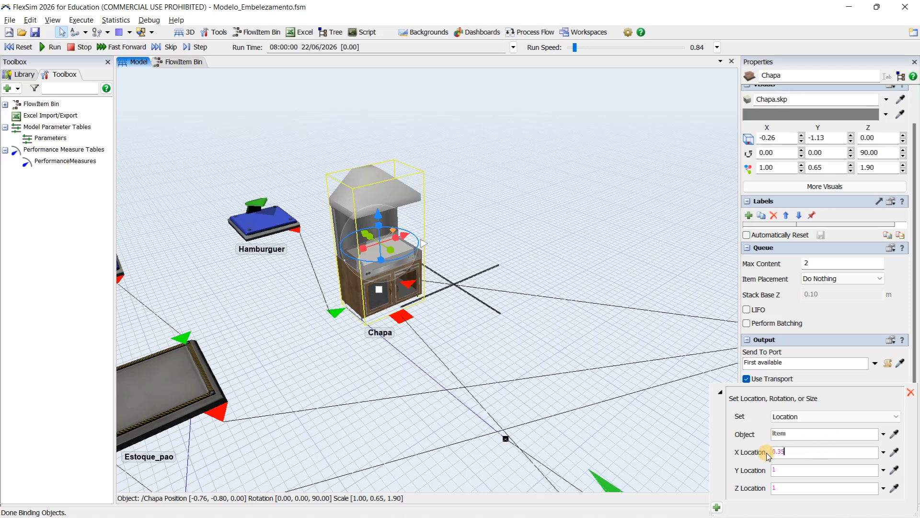
left_click_drag(781, 471, 765, 468)
left_click_drag(778, 488, 772, 488)
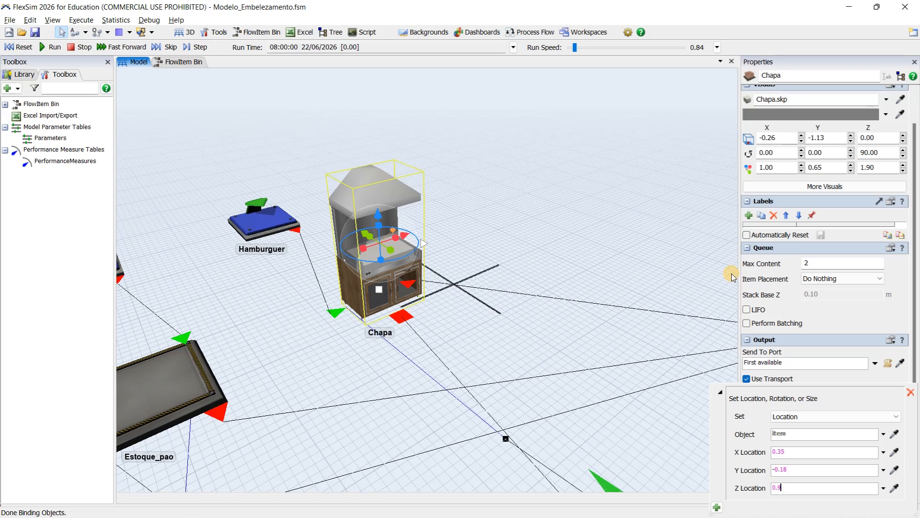
left_click(671, 245)
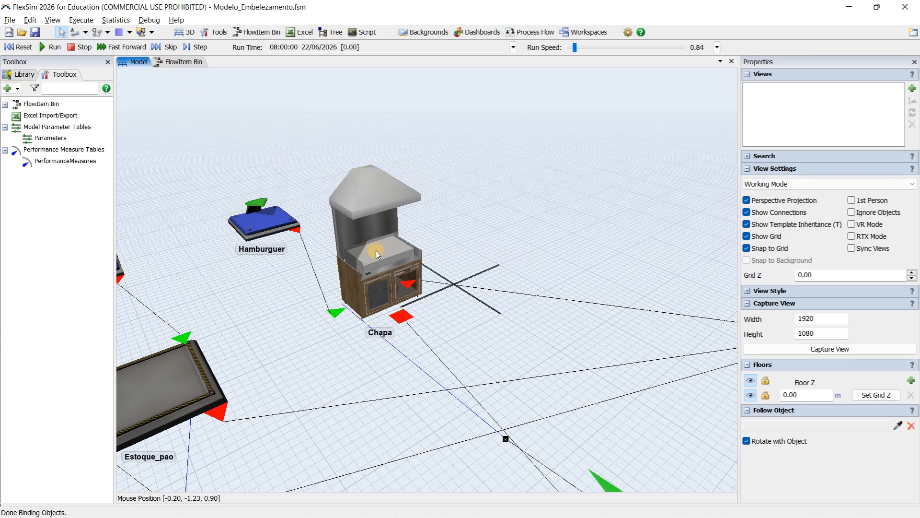
Watch the running model around Chapa to check the item placement on the grill and the queue's statistics.
scroll(605, 268, "down", 2)
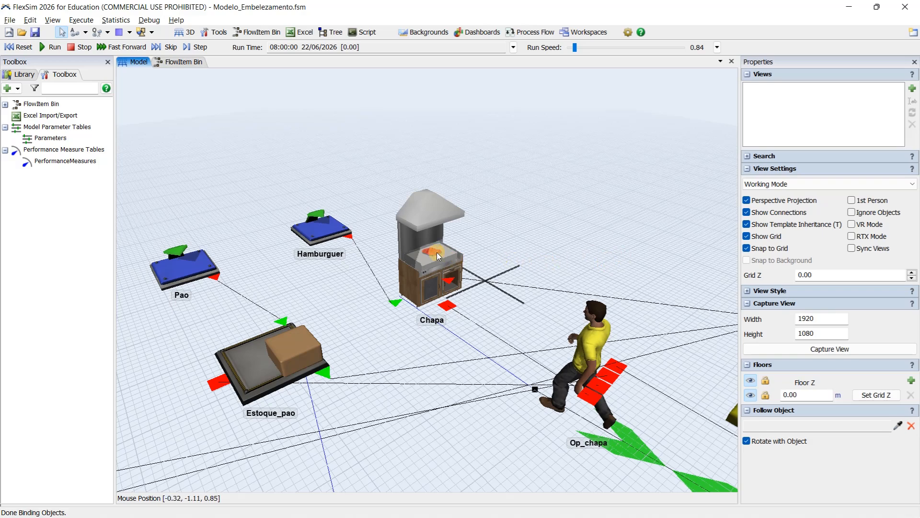
scroll(431, 253, "up", 2)
scroll(562, 265, "down", 2)
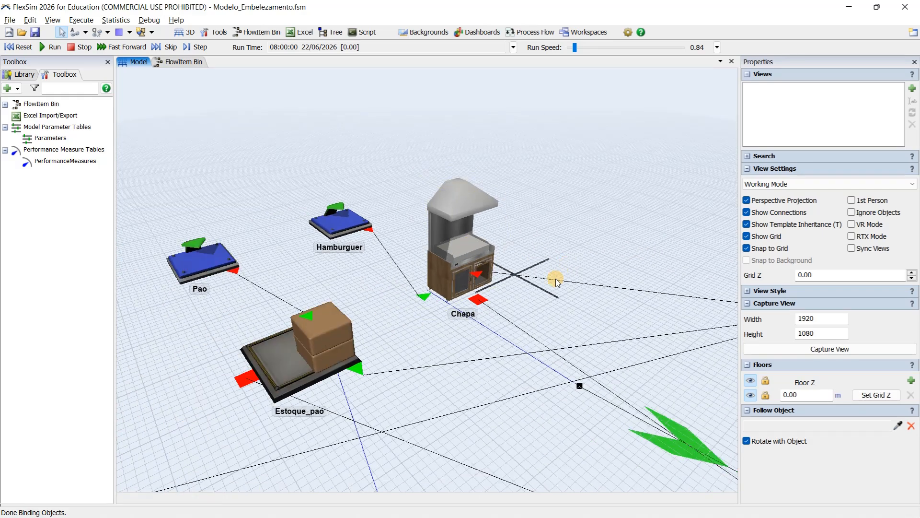
scroll(605, 261, "down", 1)
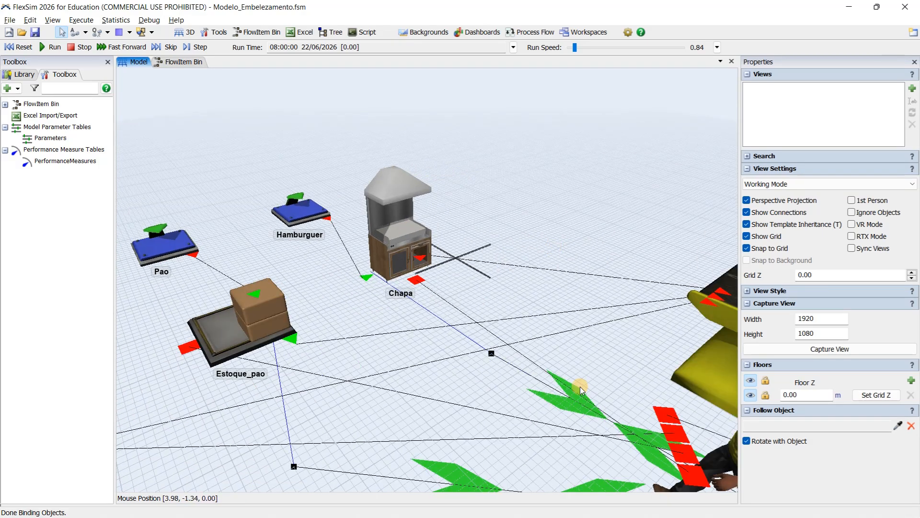
scroll(522, 222, "down", 1)
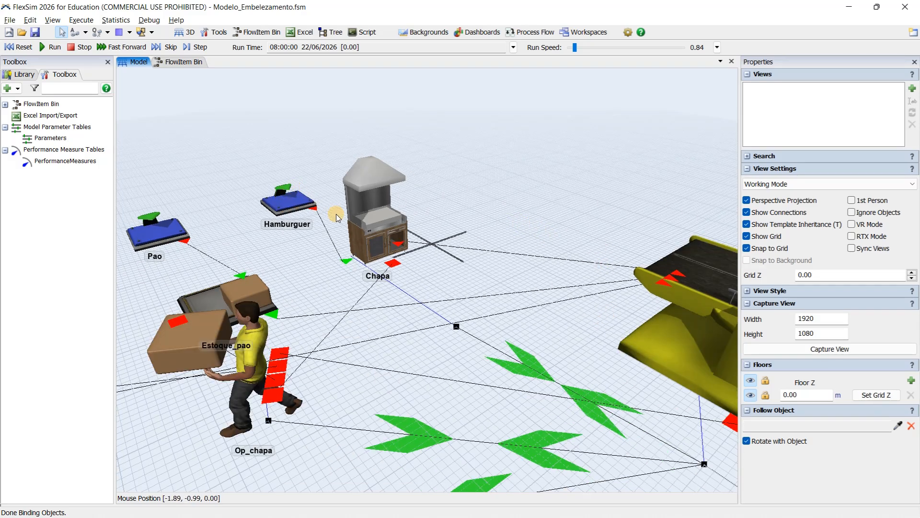
left_click(378, 221)
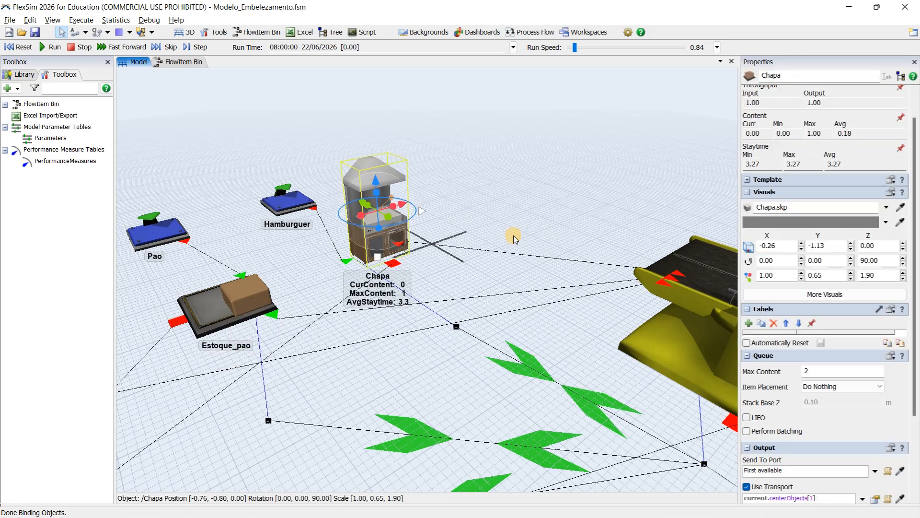
left_click(503, 205)
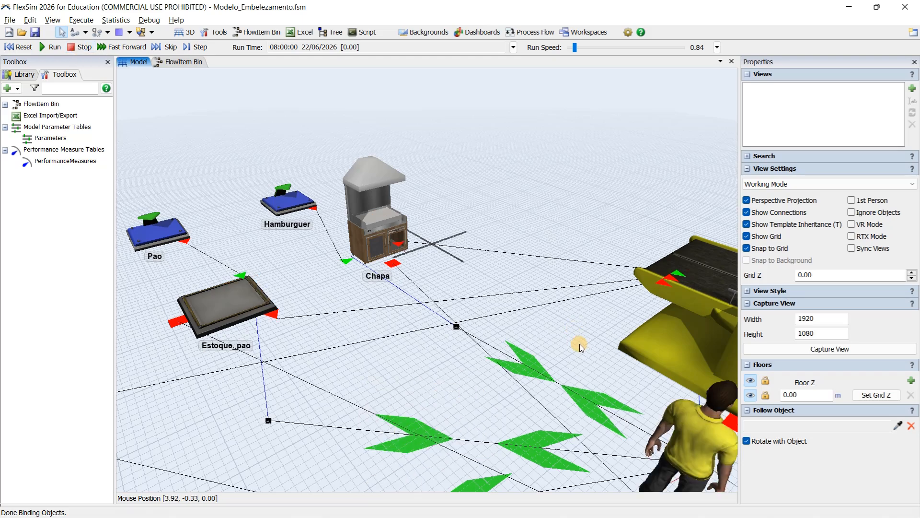
Examine the frying area with Fritadeira, Op_fritadeira and the freezer while the model runs.
left_click_drag(579, 344, 475, 265)
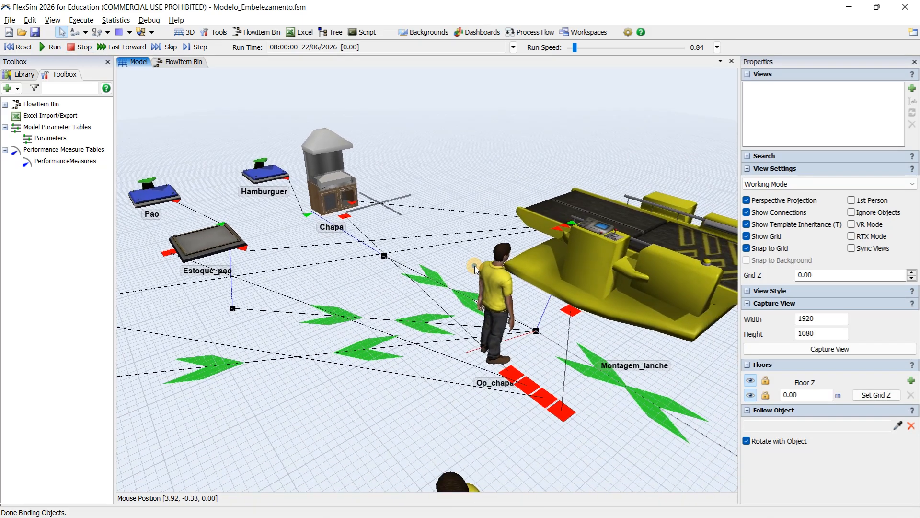
left_click_drag(693, 384, 493, 277)
left_click_drag(626, 364, 434, 261)
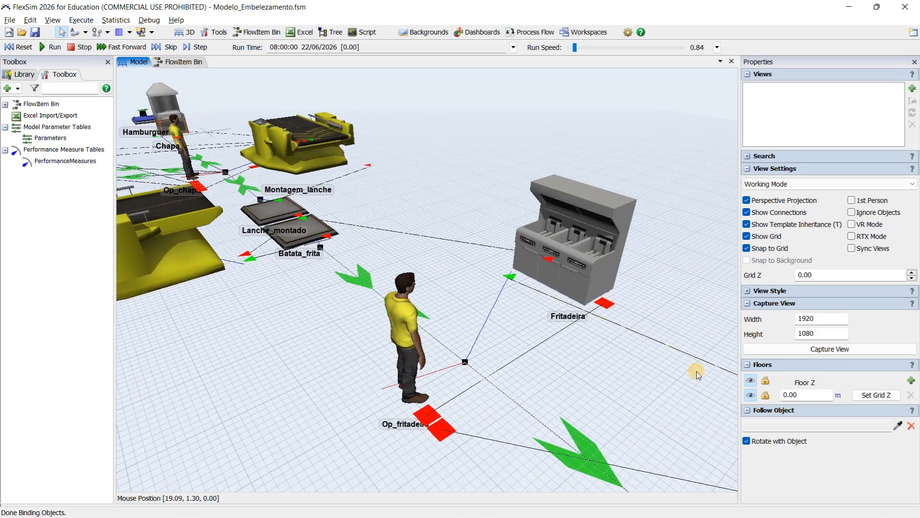
left_click_drag(661, 375, 722, 249)
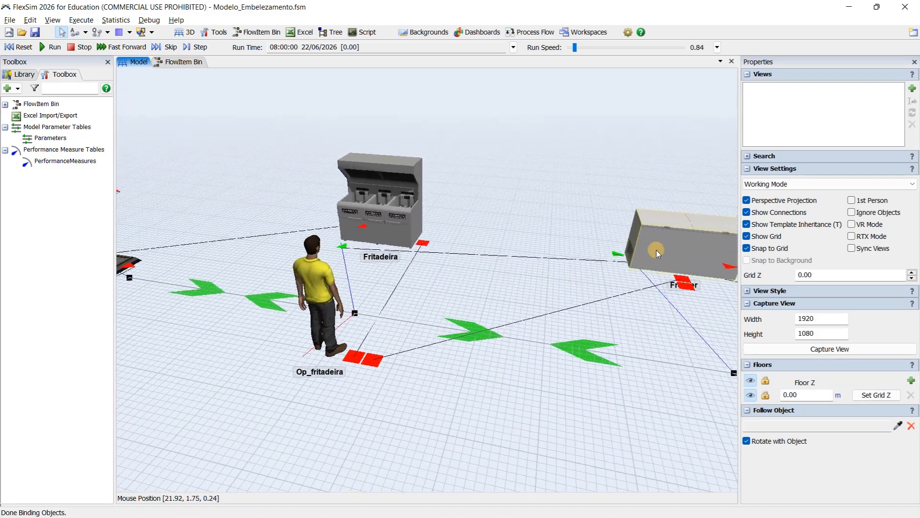
left_click_drag(436, 296, 489, 298)
left_click(398, 283)
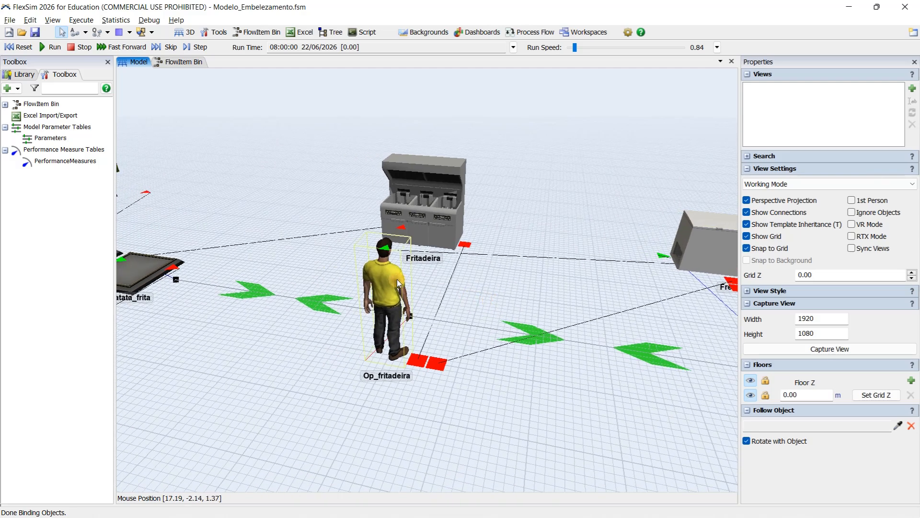
left_click(702, 277)
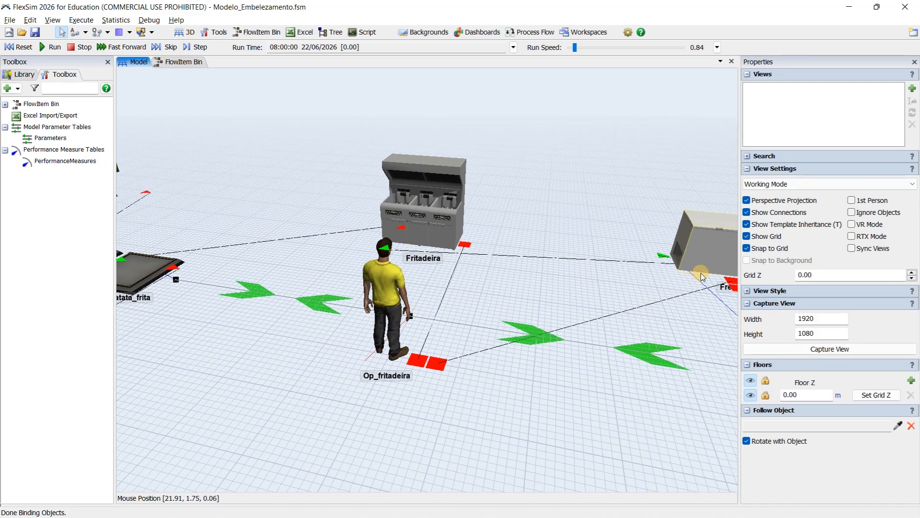
left_click(435, 248)
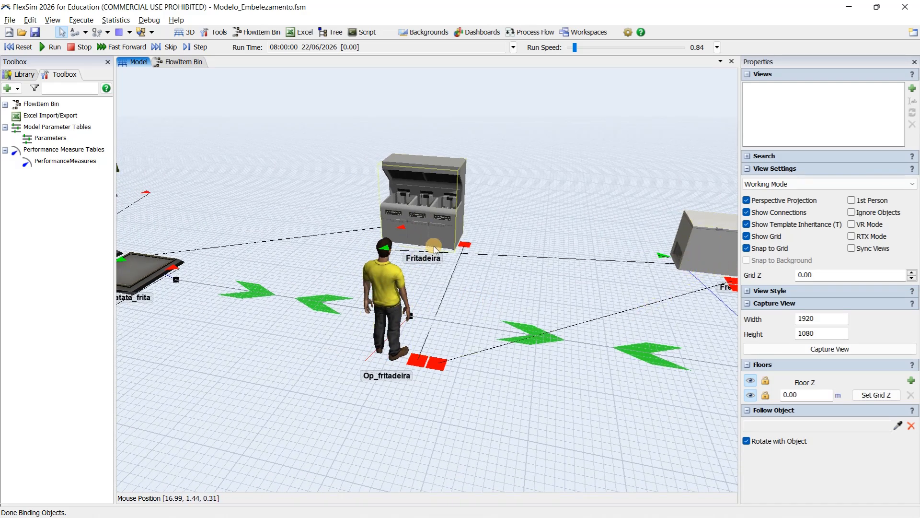
Follow the route from Fritadeira to Batata_frita and the Montagem station, and return to the fryer.
left_click_drag(478, 289, 560, 303)
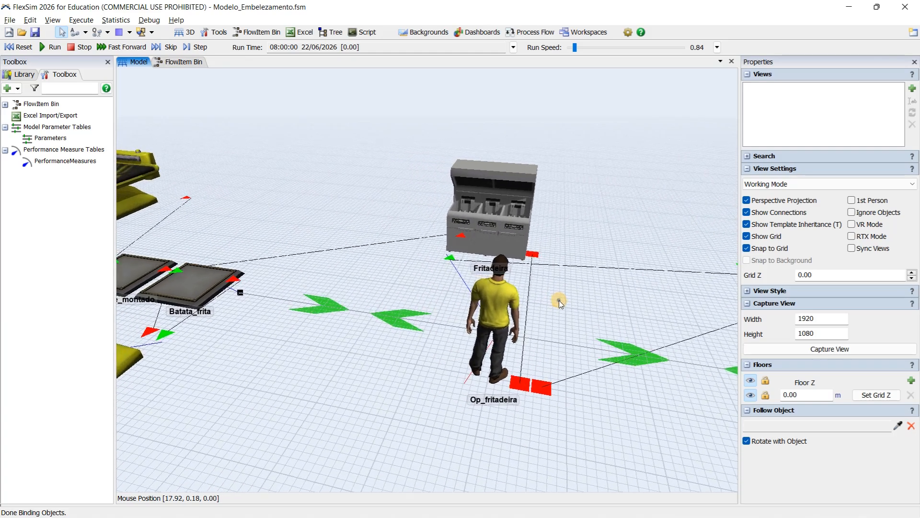
left_click_drag(464, 281, 510, 279)
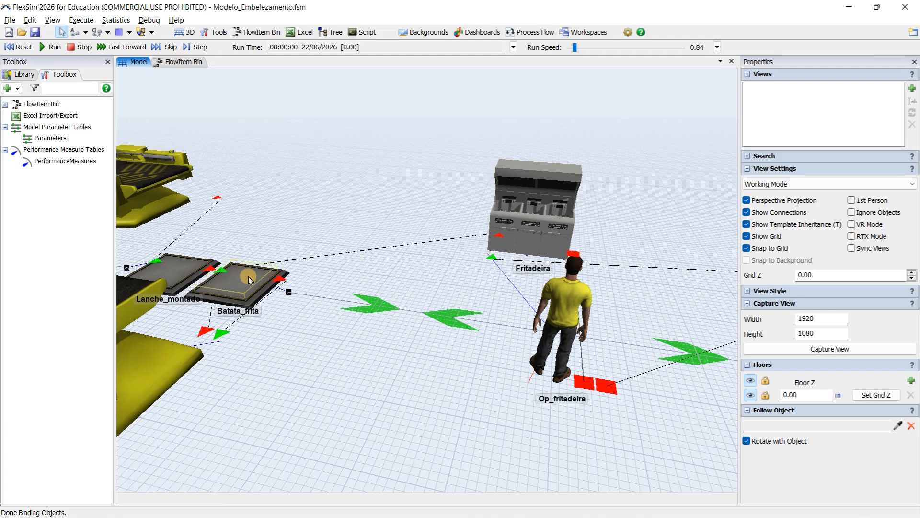
left_click_drag(283, 317, 421, 313)
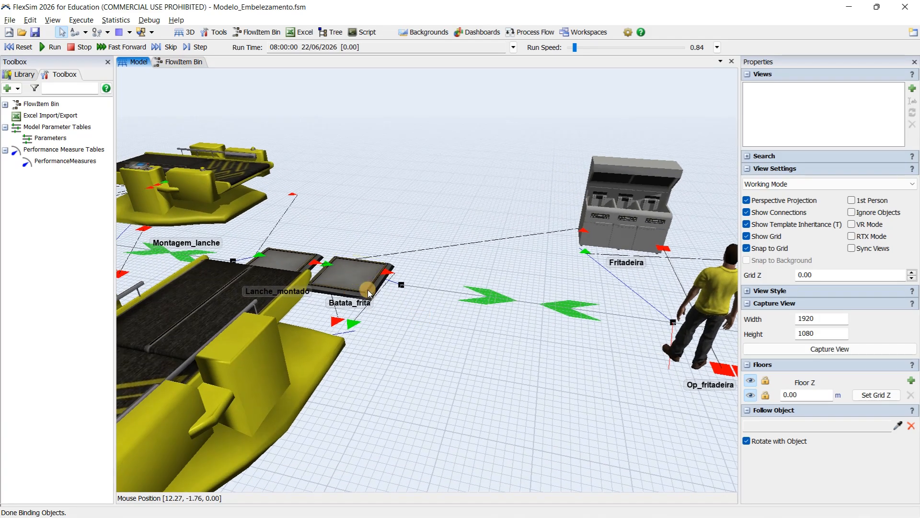
right_click_drag(368, 289, 631, 288)
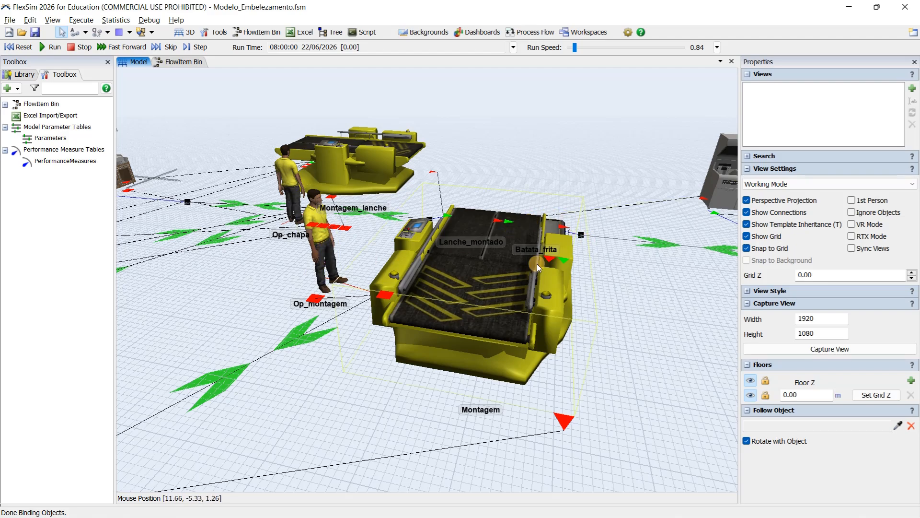
left_click_drag(663, 275, 470, 318)
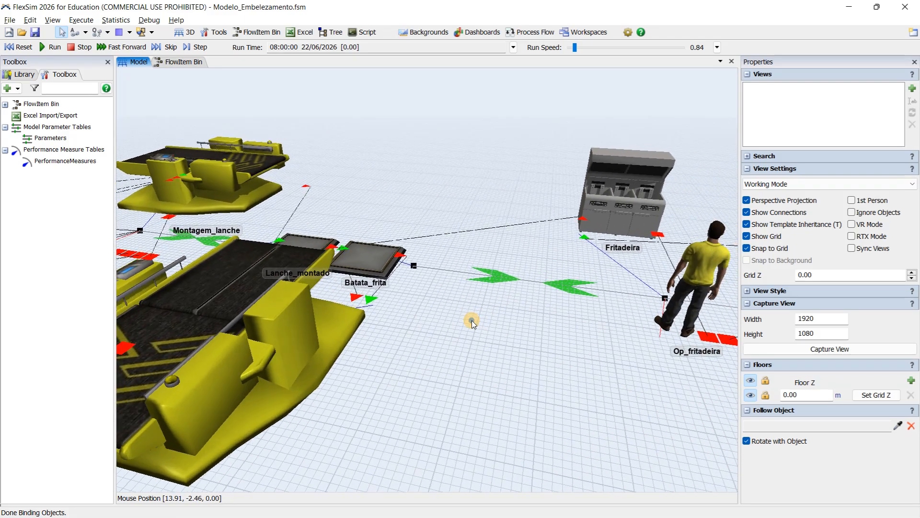
scroll(521, 259, "up", 3)
left_click_drag(521, 259, 324, 298)
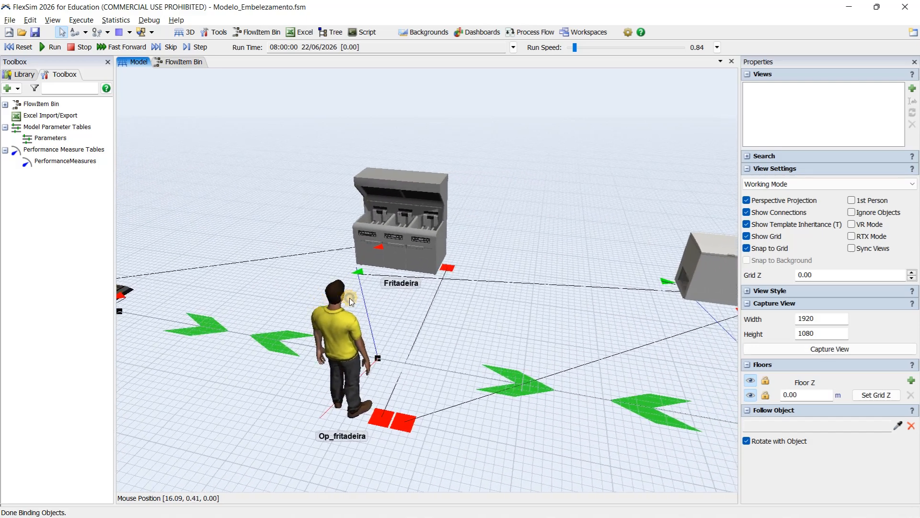
Select Fritadeira and inspect its processor settings and surroundings near Op_fritadeira and the freezer.
left_click_drag(575, 321, 559, 318)
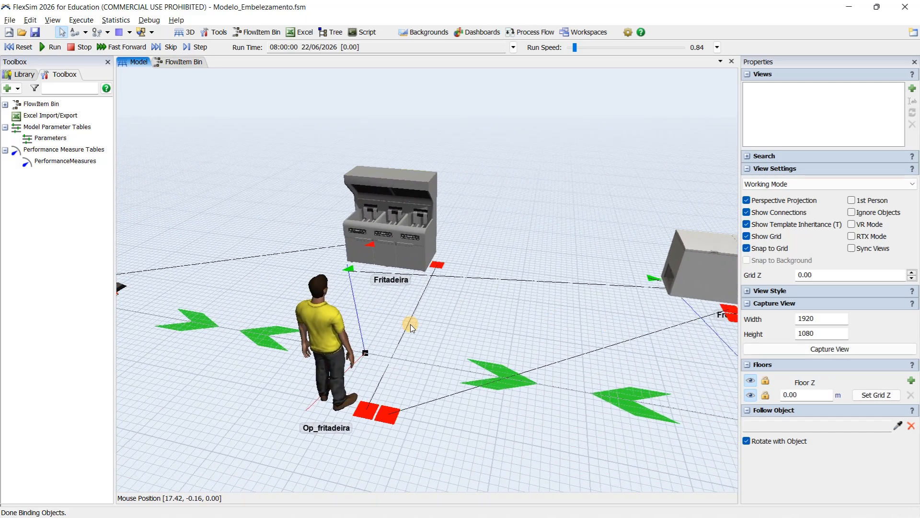
left_click_drag(609, 310, 567, 309)
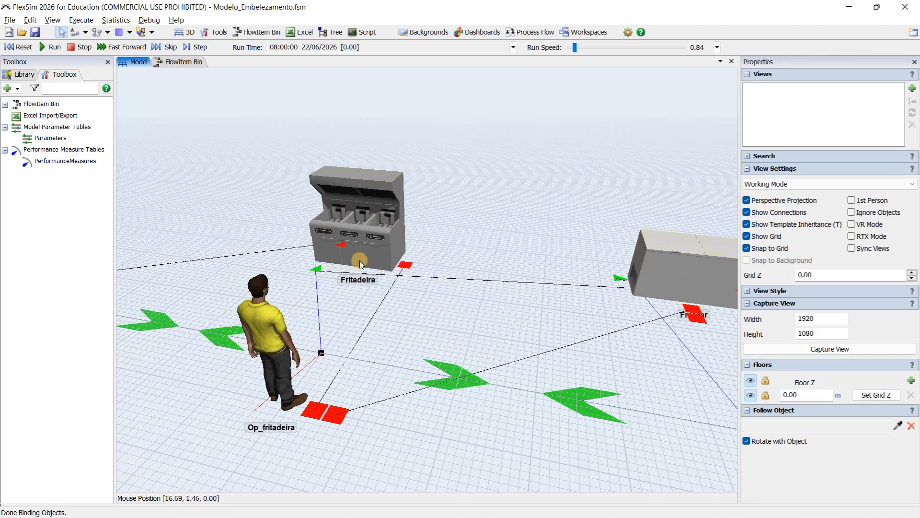
left_click_drag(379, 297, 503, 314)
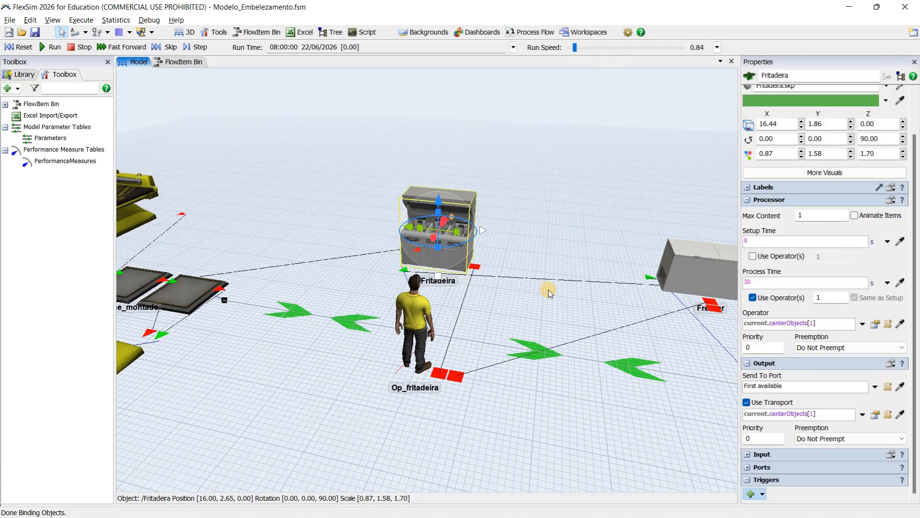
Compare the Batata and Batata_frita flow items, and return to the model around Fritadeira, Freezer and Source2.
left_click(183, 63)
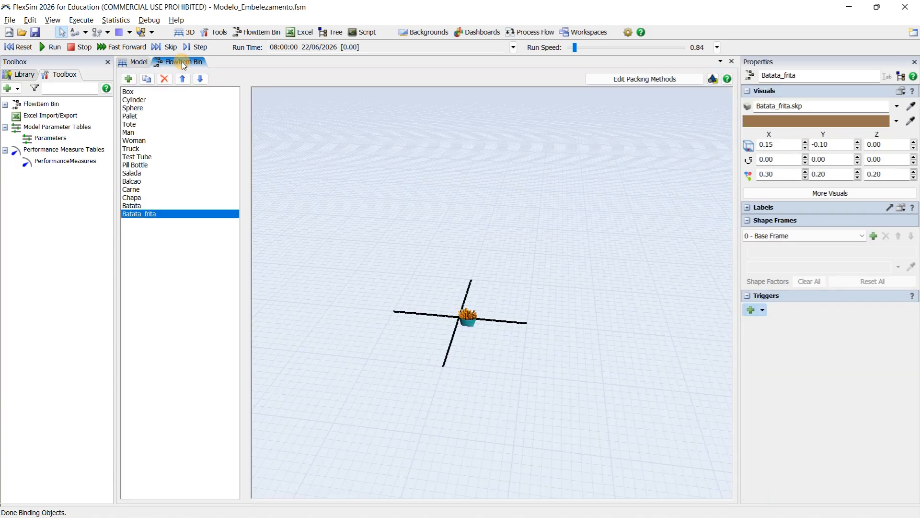
left_click(148, 206)
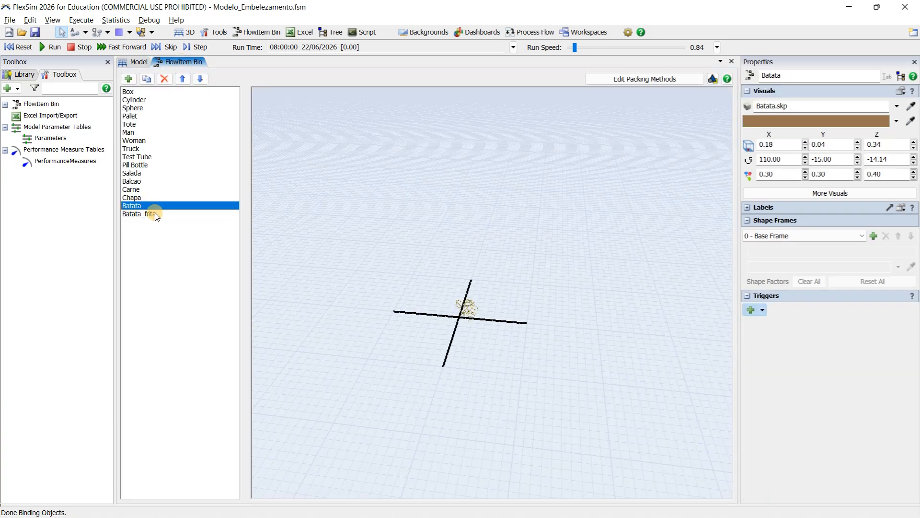
left_click(154, 214)
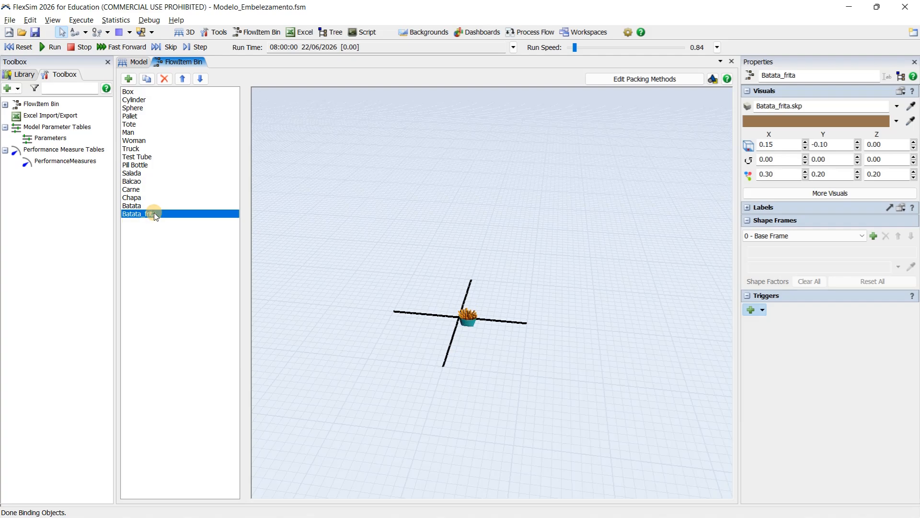
left_click(136, 62)
left_click_drag(552, 310, 347, 272)
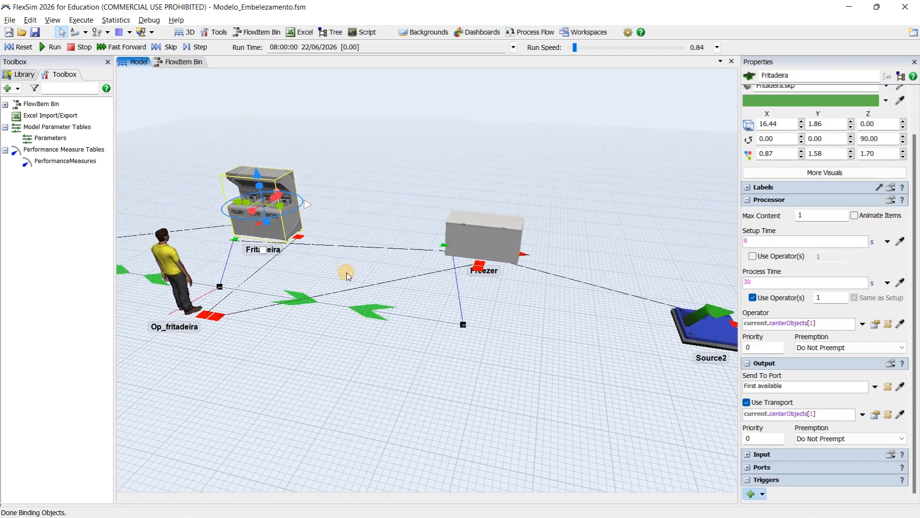
Set the FlowItem Class of Source2 to Batata.
left_click_drag(615, 323, 589, 320)
left_click(683, 322)
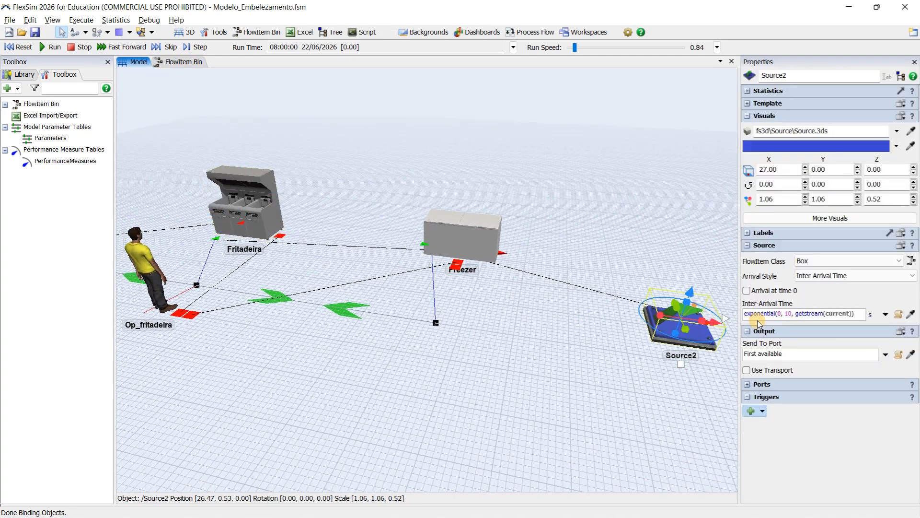
left_click(843, 261)
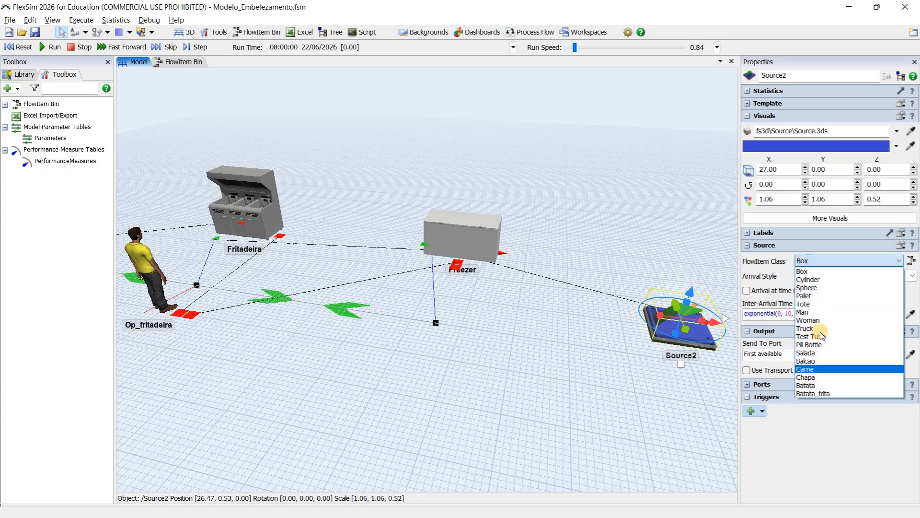
left_click(815, 388)
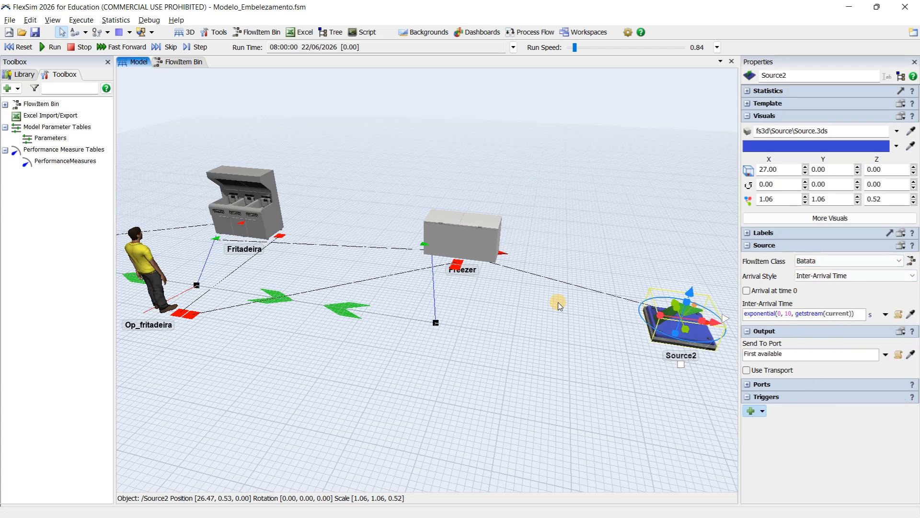
Examine the Freezer's properties and the potato route from Source2 through the Freezer and Fritadeira to Batata_frita.
left_click_drag(521, 309, 625, 341)
left_click_drag(542, 309, 512, 334)
left_click(473, 260)
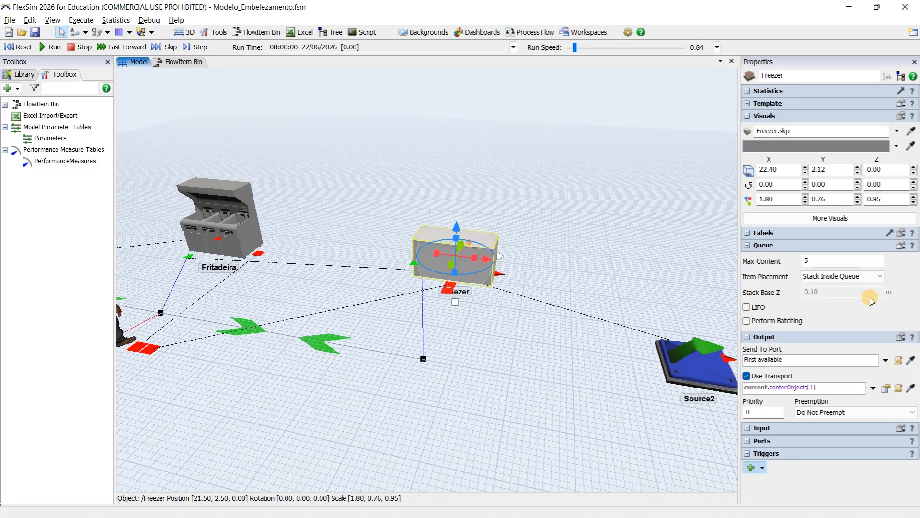
left_click_drag(524, 351, 589, 349)
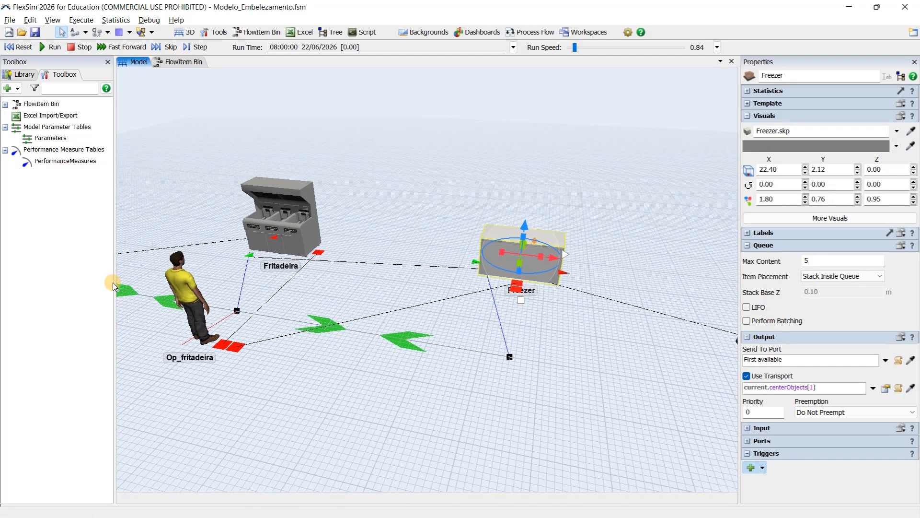
left_click_drag(494, 294, 590, 348)
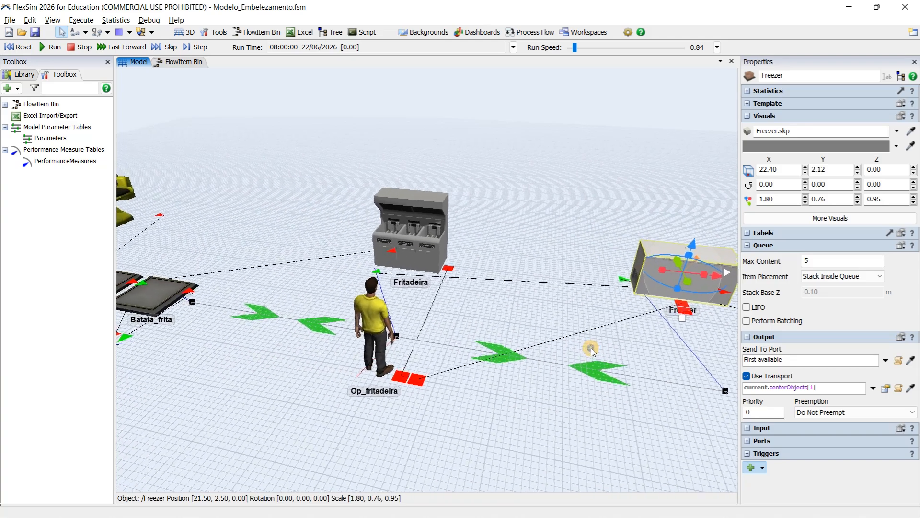
left_click_drag(470, 311, 515, 324)
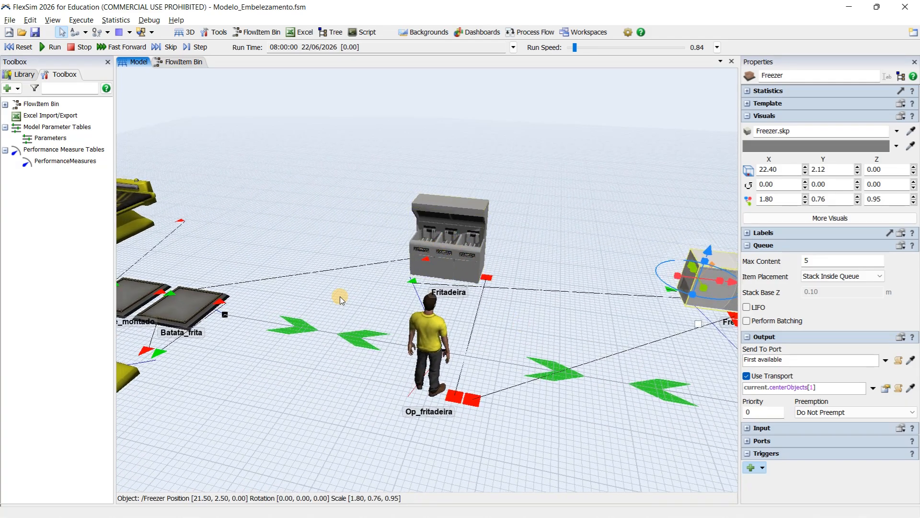
left_click_drag(339, 293, 456, 290)
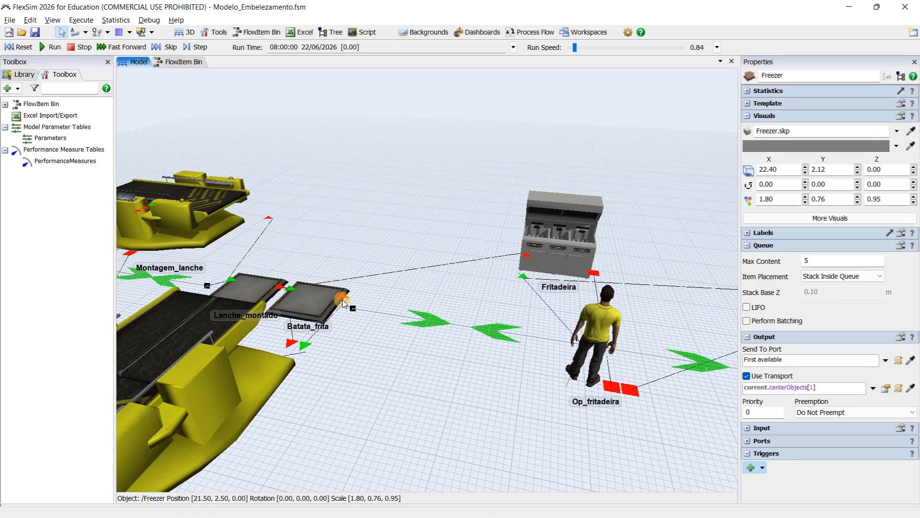
left_click_drag(461, 295, 339, 273)
Add an On Exit trigger to the Fritadeira processor.
left_click(441, 258)
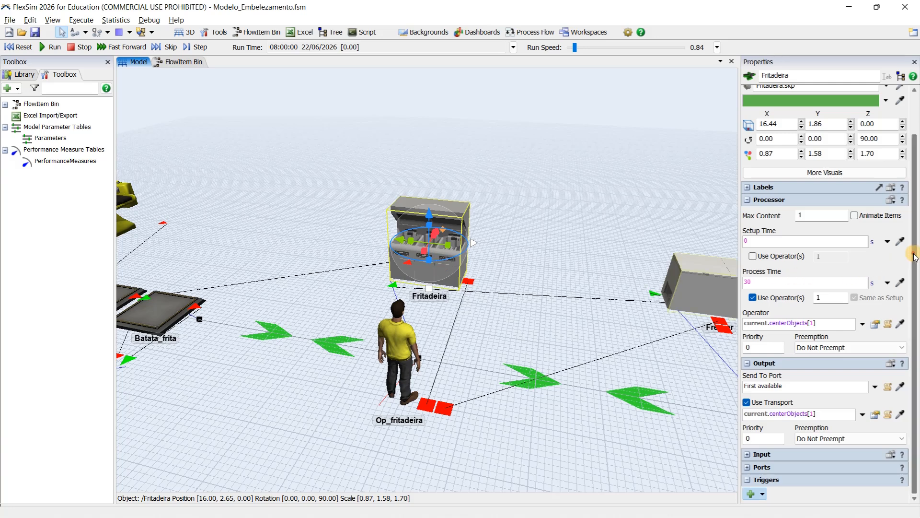
left_click(755, 493)
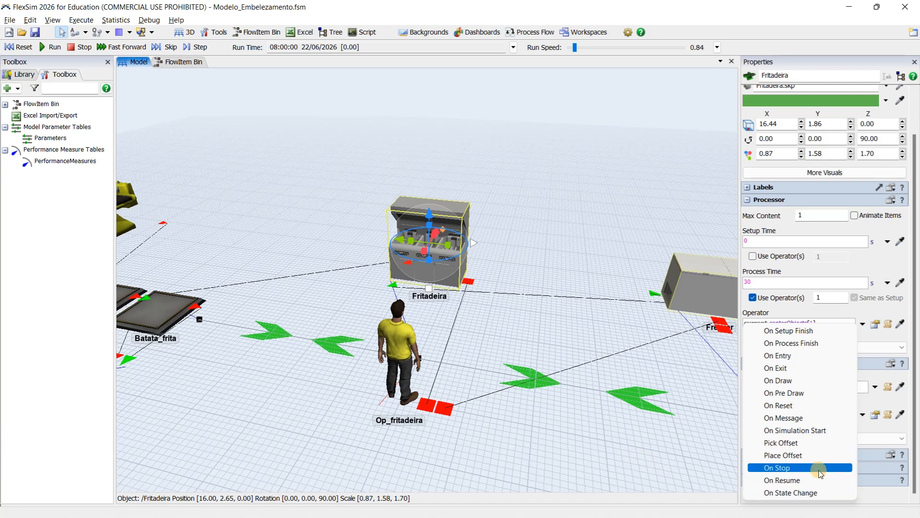
left_click(789, 373)
scroll(910, 445, "down", 1)
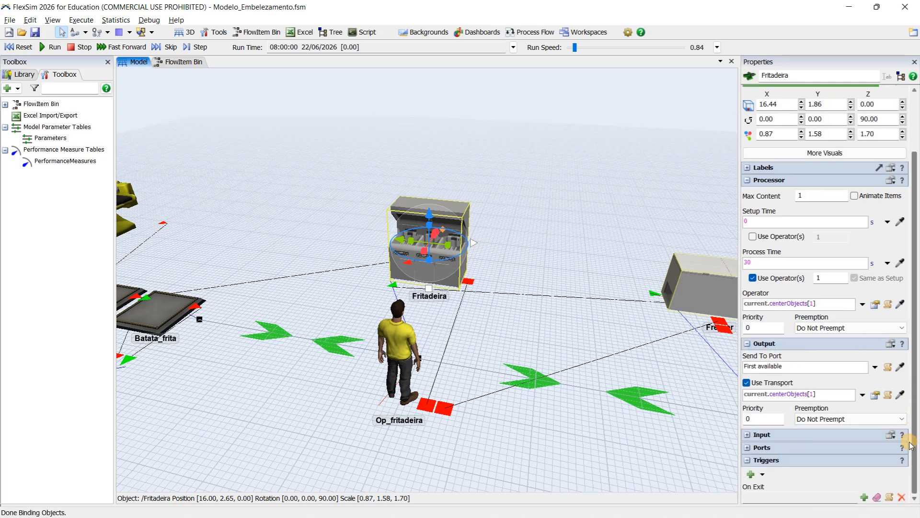
Make the Fritadeira's On Exit trigger change the item's 3D shape to 102 - Batata_frita.skp.
left_click(865, 494)
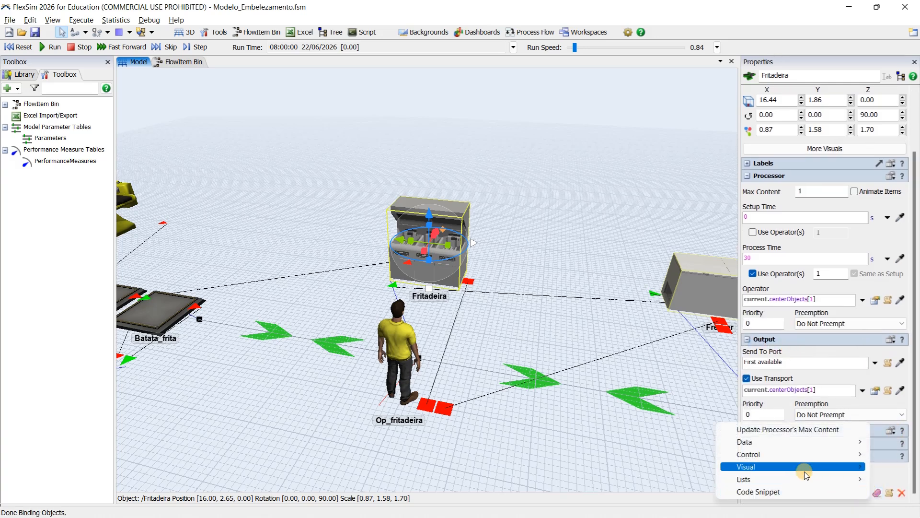
mouse_move(797, 469)
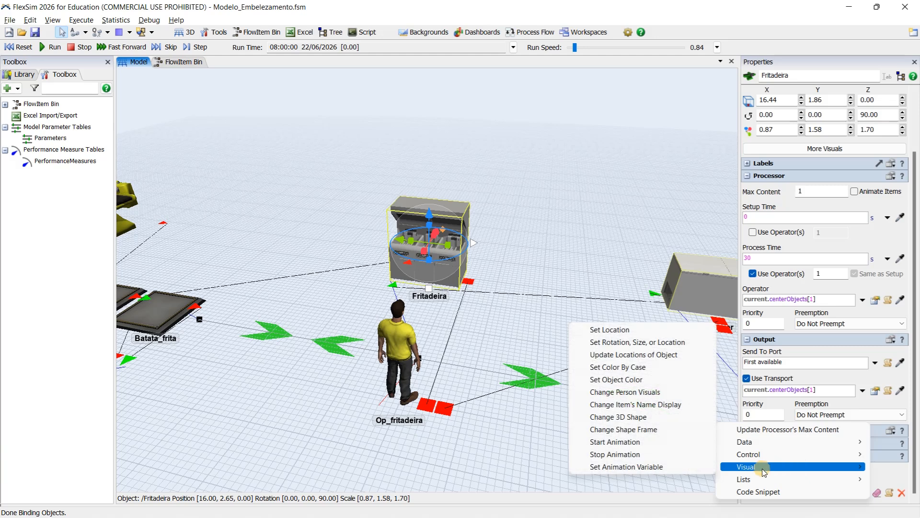
left_click(629, 420)
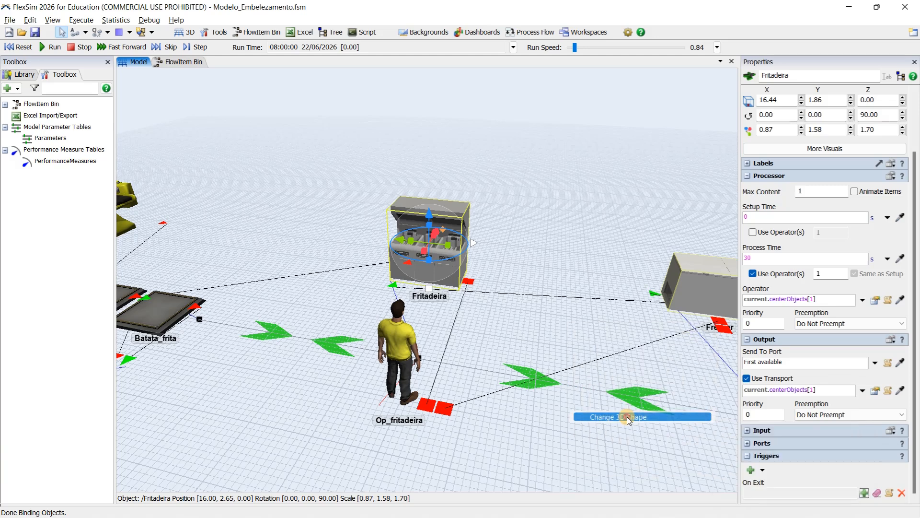
left_click(881, 424)
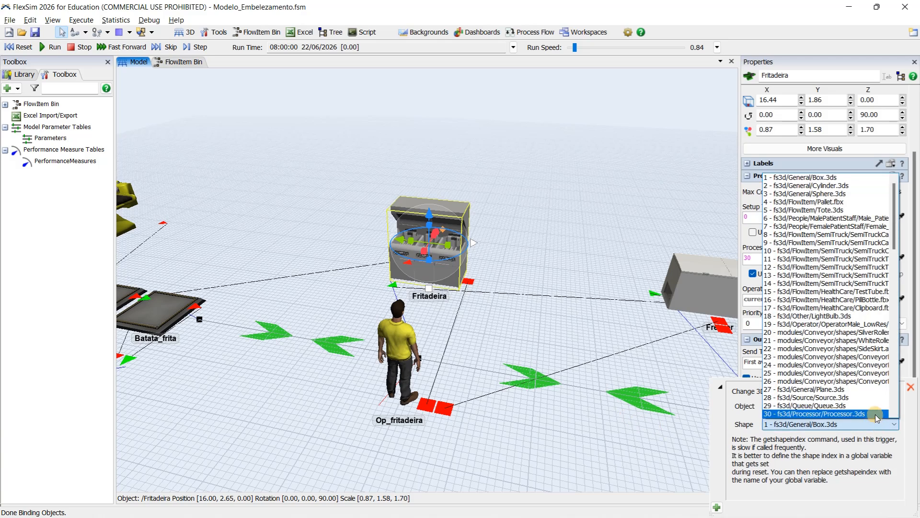
left_click_drag(905, 230, 892, 378)
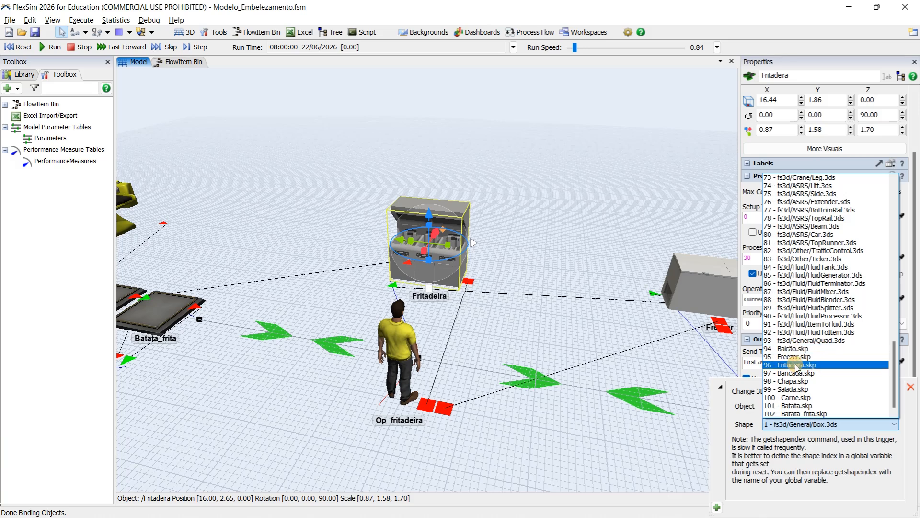
left_click(792, 413)
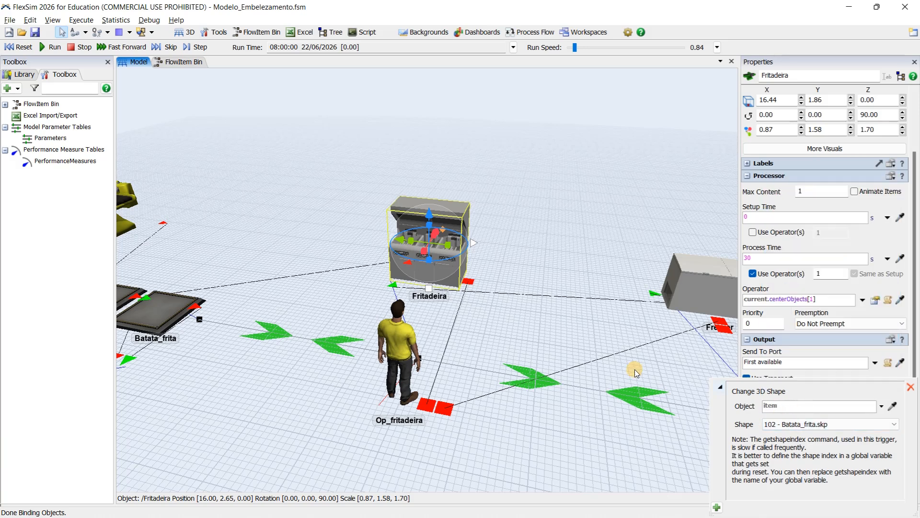
left_click(550, 299)
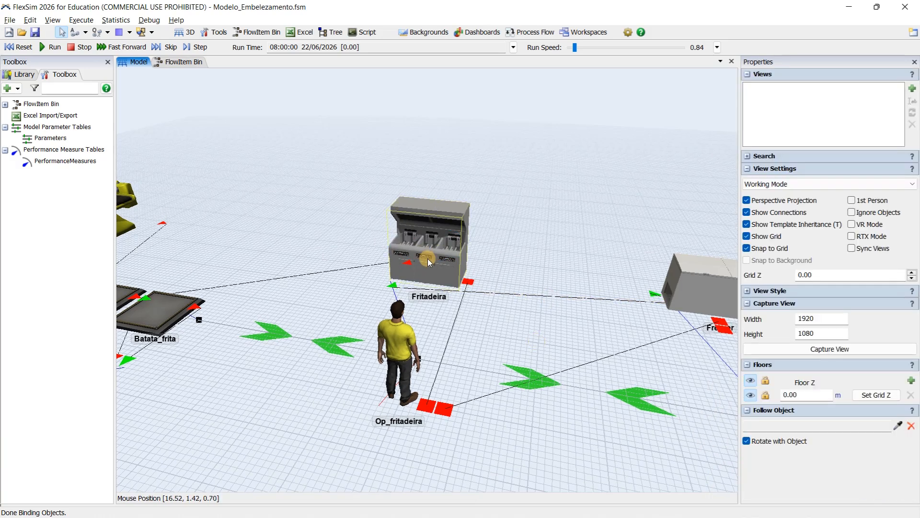
Reset the model and run the simulation with the Fritadeira and Batata_frita area in view.
left_click(25, 47)
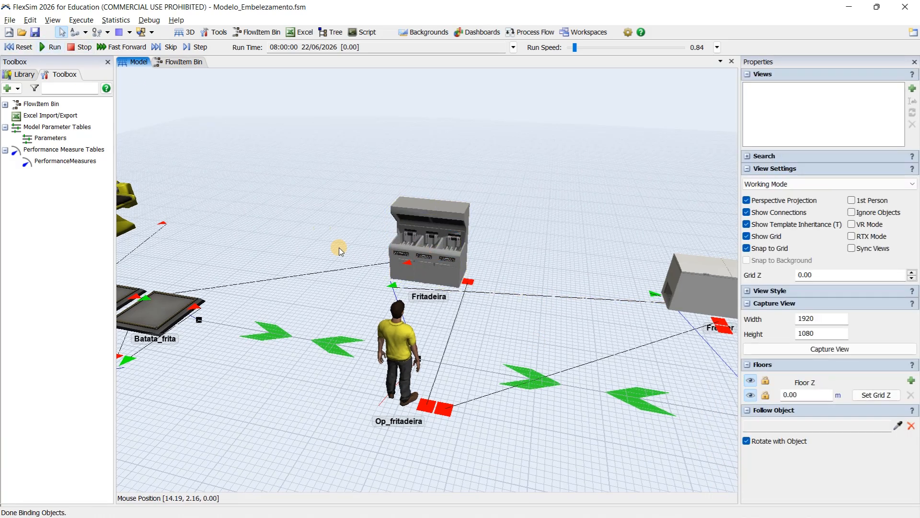
left_click_drag(548, 325, 585, 315)
left_click(615, 267)
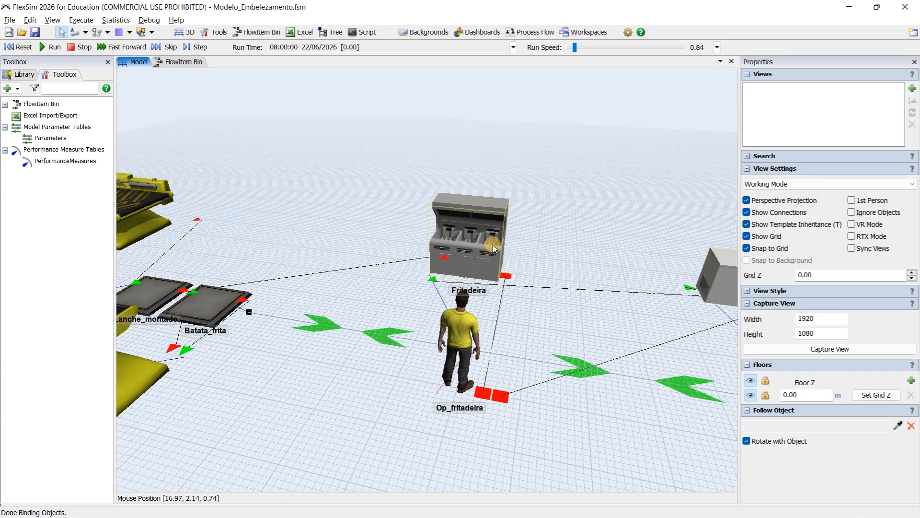
left_click(469, 250)
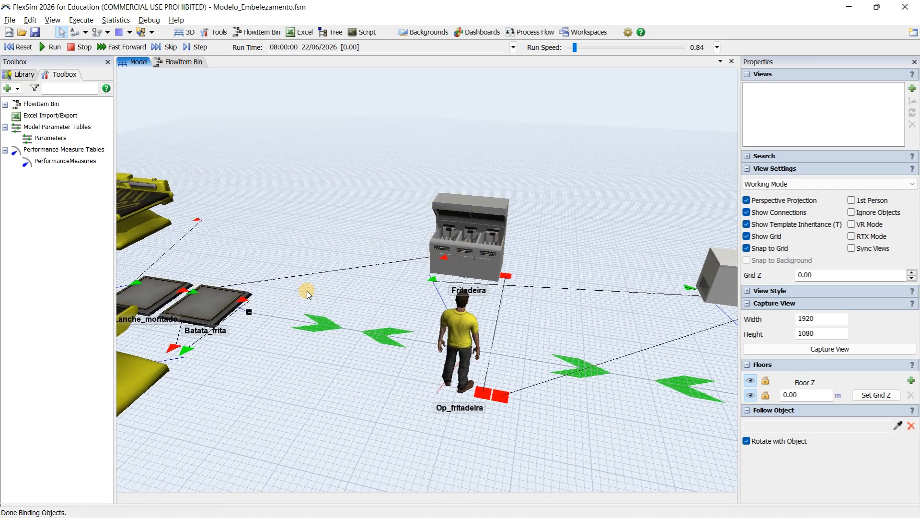
left_click_drag(307, 291, 376, 302)
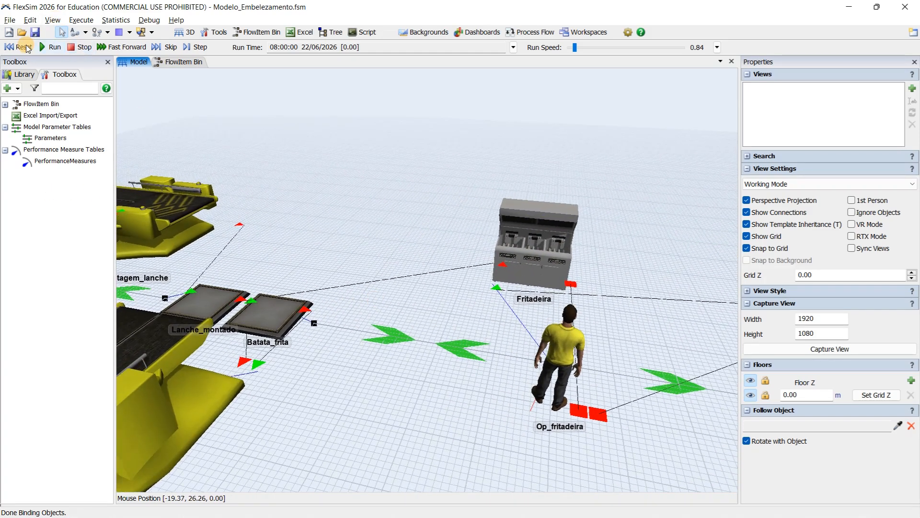
left_click(52, 48)
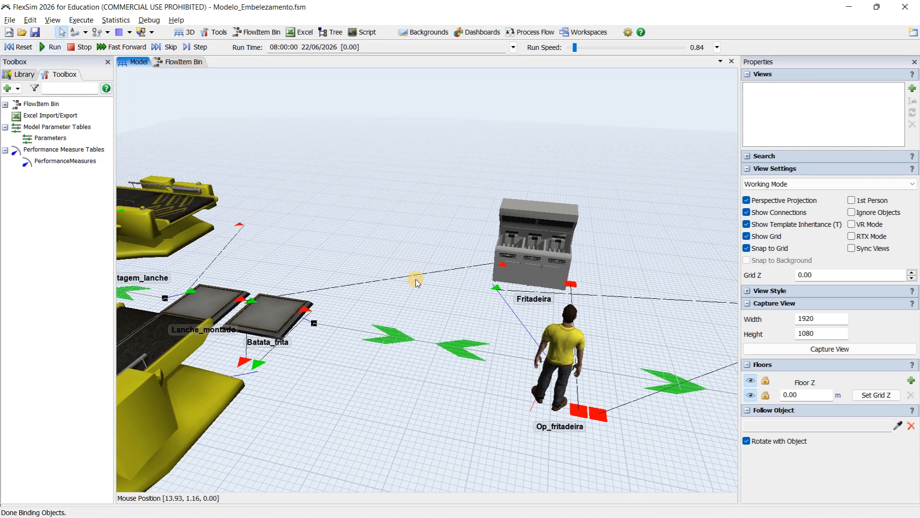
Watch how Op_fritadeira moves potatoes between the Freezer and the Fritadeira during the simulation run.
scroll(429, 374, "down", 1)
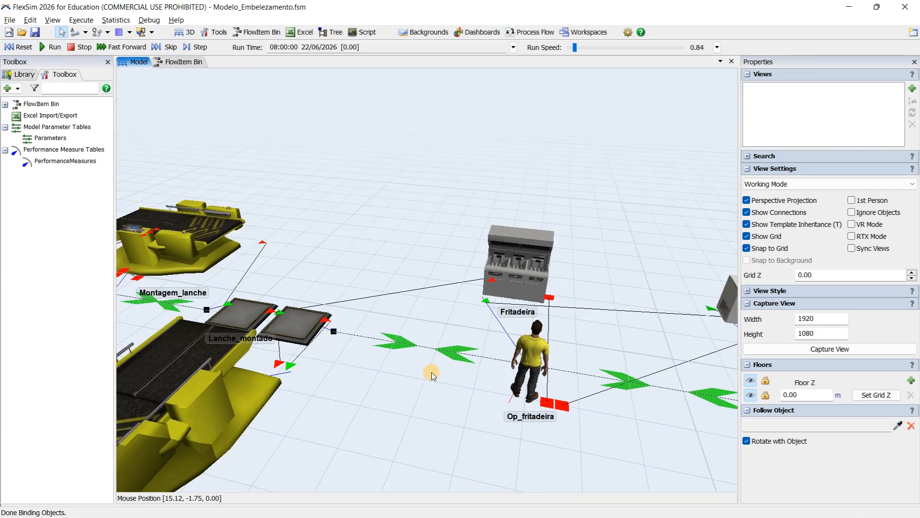
scroll(368, 327, "down", 1)
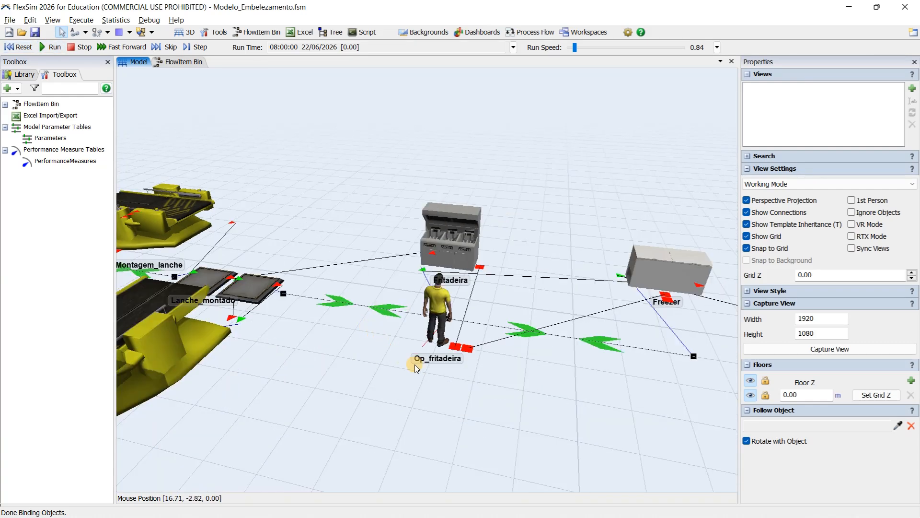
left_click_drag(523, 387, 491, 379)
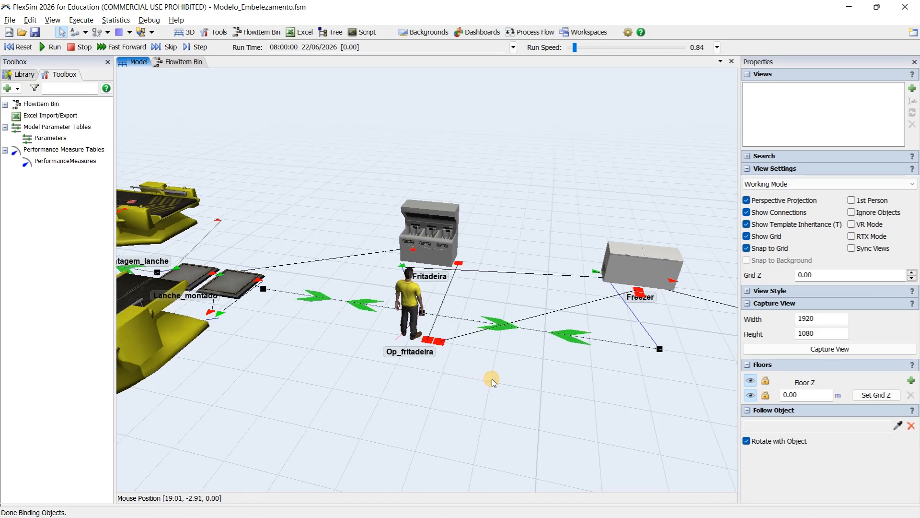
scroll(494, 381, "down", 1)
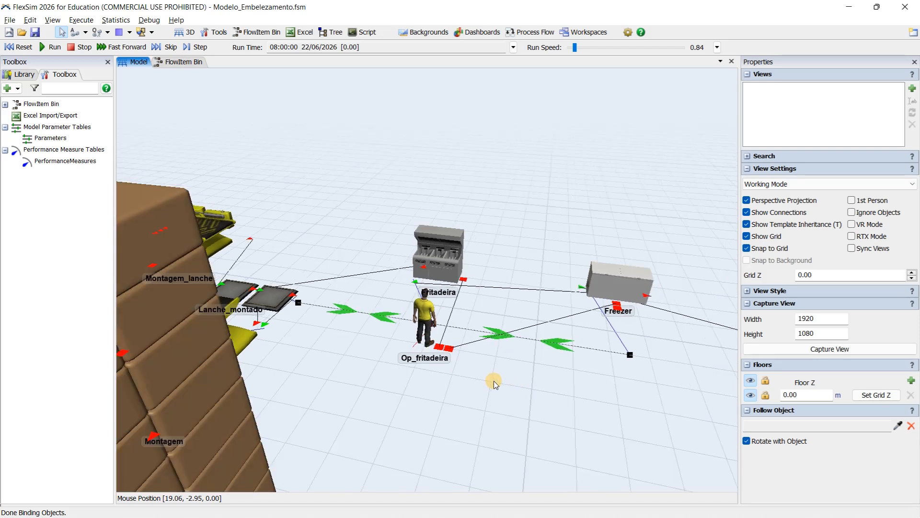
left_click(469, 377)
key("ctrl+z")
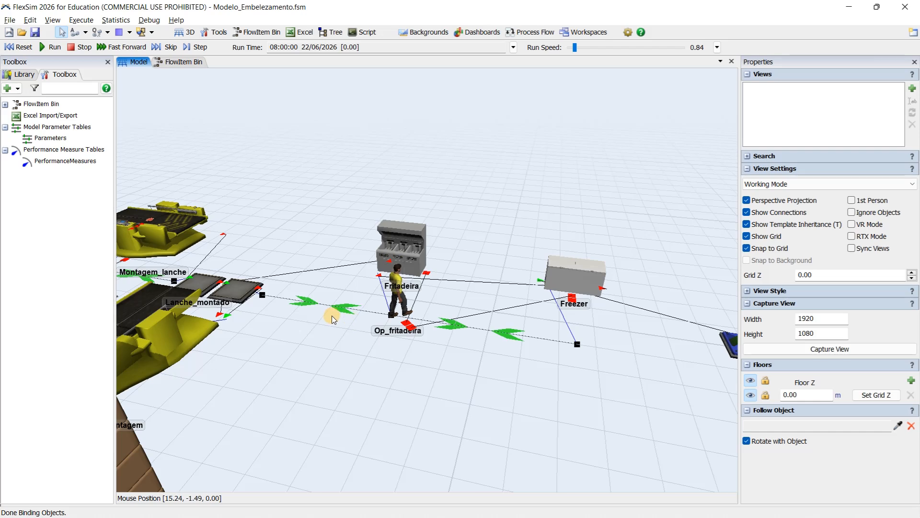
key("ctrl+z")
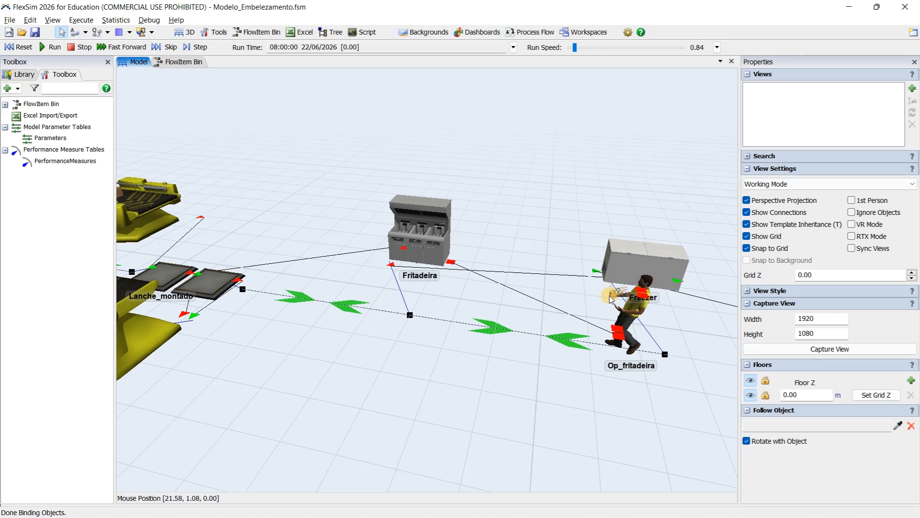
scroll(447, 298, "up", 3)
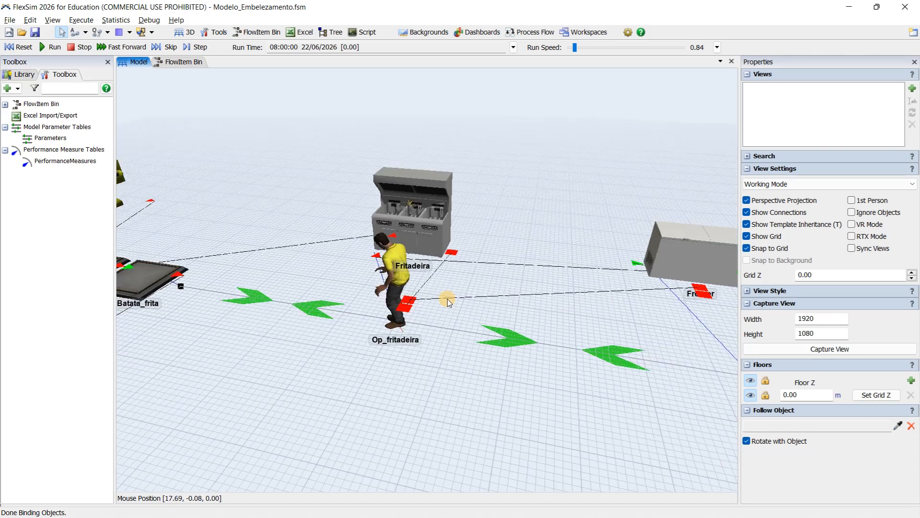
scroll(447, 298, "down", 3)
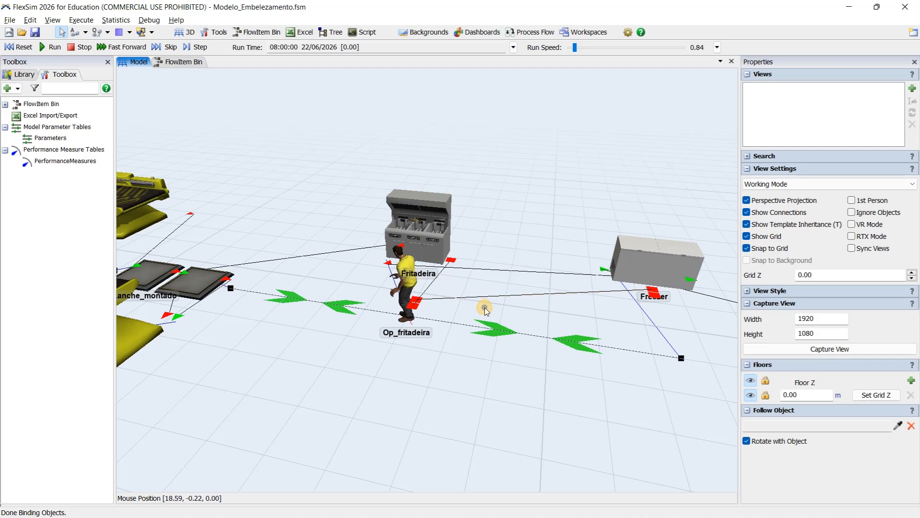
scroll(495, 306, "up", 1)
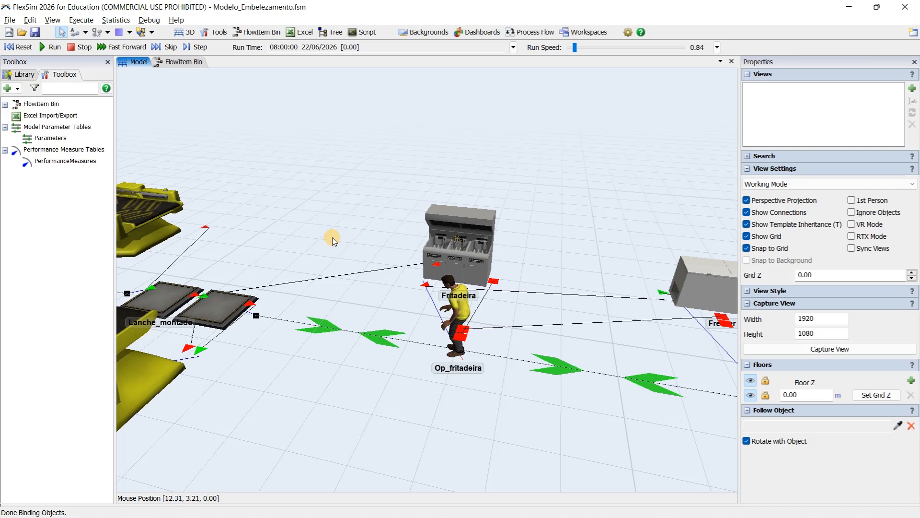
Inspect the items arriving at the Montagem station, including the fries shape, and the surrounding stations while the simulation runs.
left_click_drag(334, 240, 363, 238)
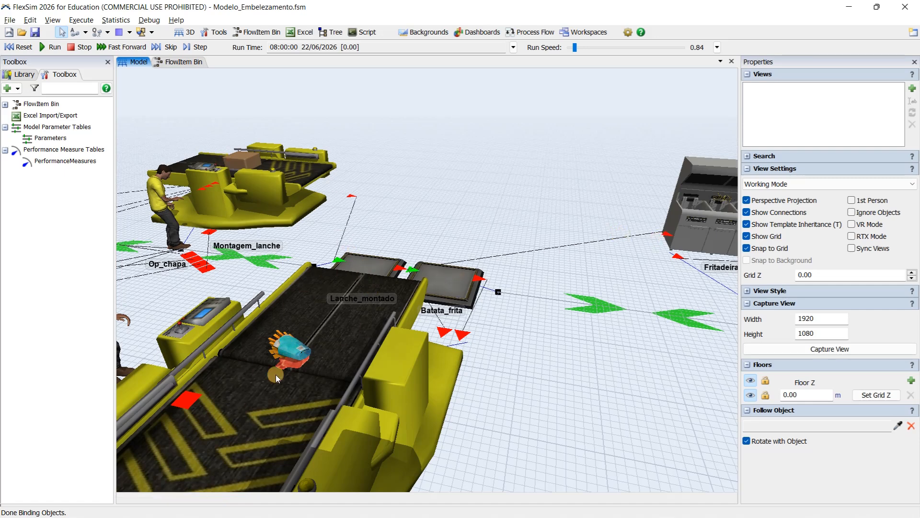
scroll(506, 379, "down", 4)
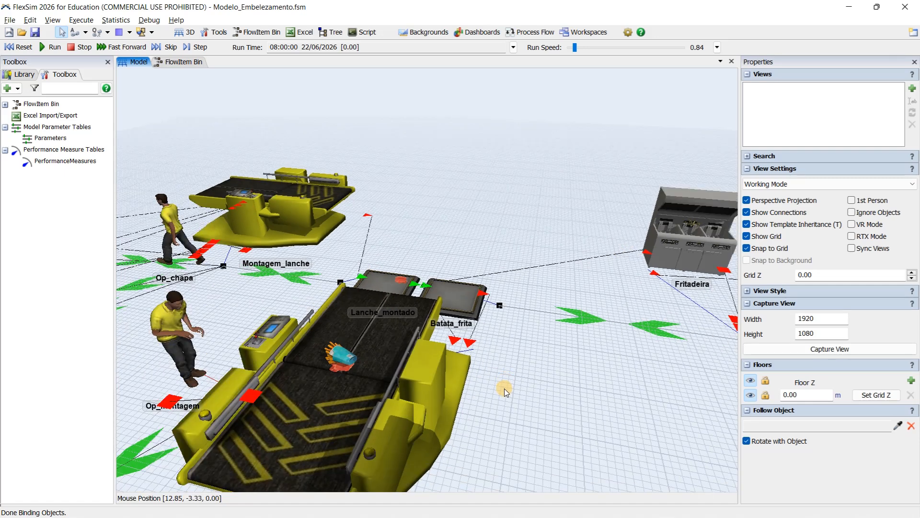
scroll(579, 320, "down", 3)
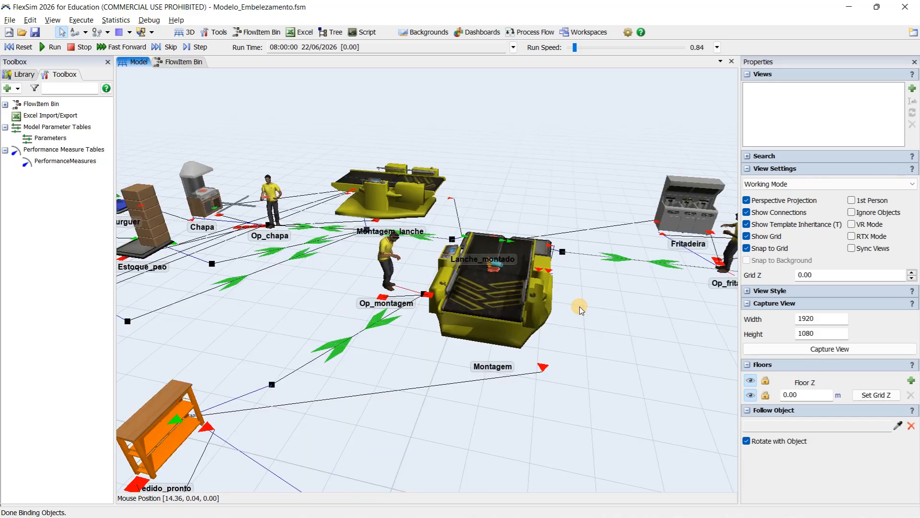
Start the simulation run and reset the model to its starting state, with the whole restaurant in view.
left_click(56, 47)
left_click(18, 47)
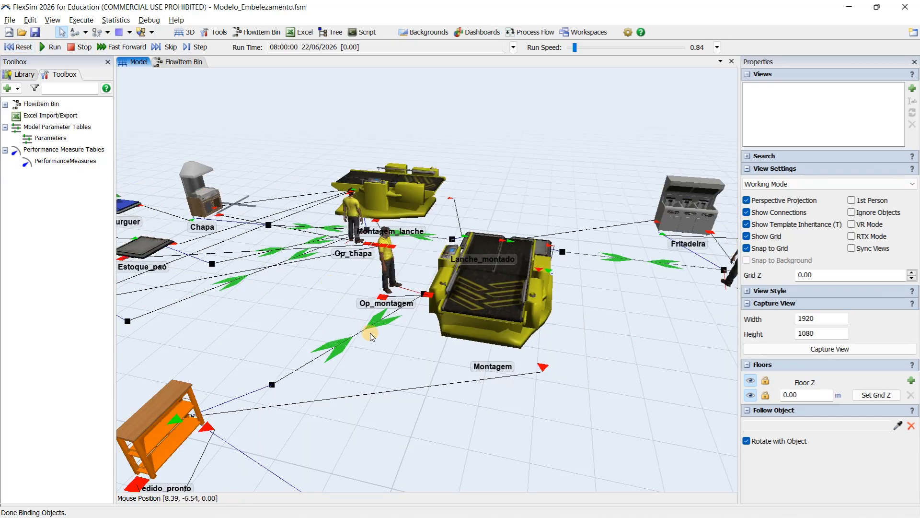
scroll(445, 394, "down", 4)
scroll(445, 394, "down", 3)
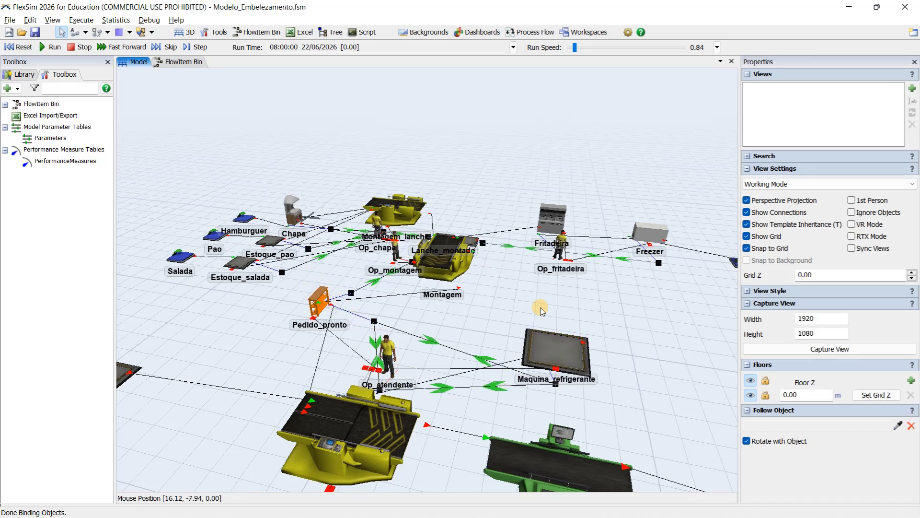
scroll(446, 379, "down", 1)
scroll(446, 378, "down", 1)
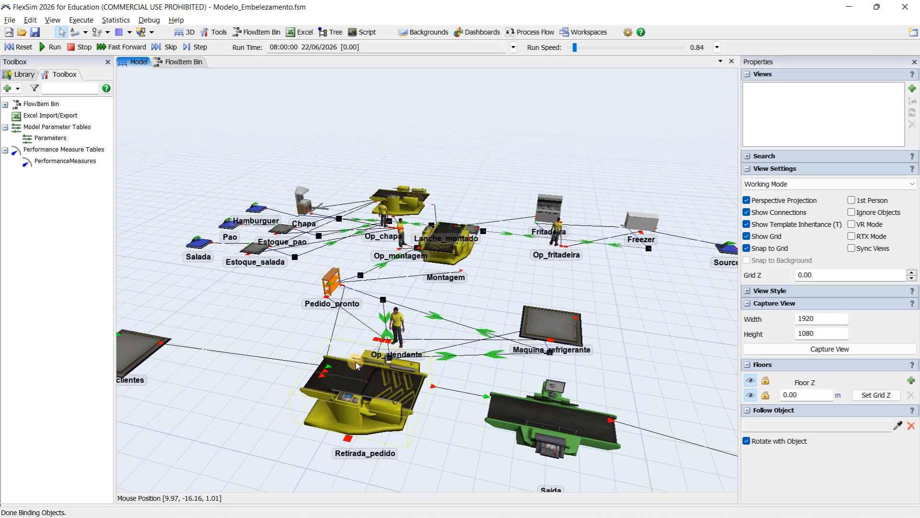
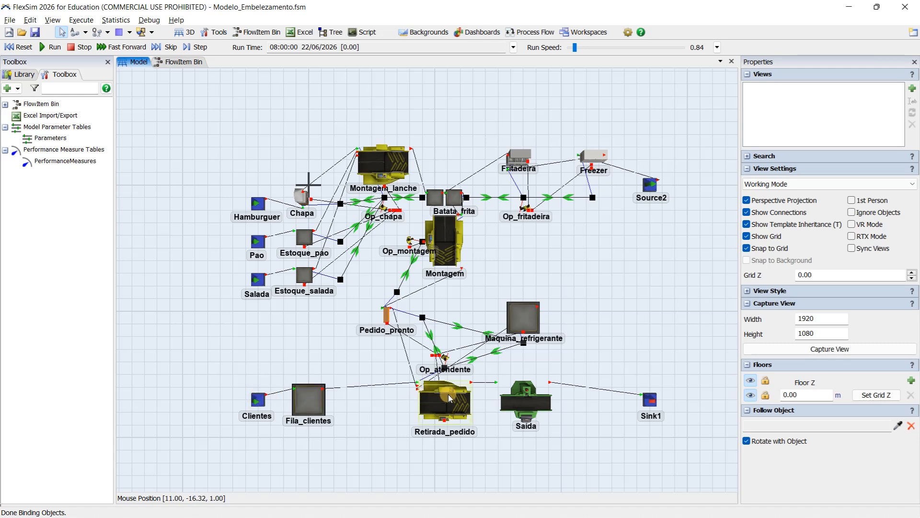
Examine the properties of the Retirada_pedido and Montagem_lanche combiners in the plan view of the restaurant layout.
scroll(451, 406, "up", 2)
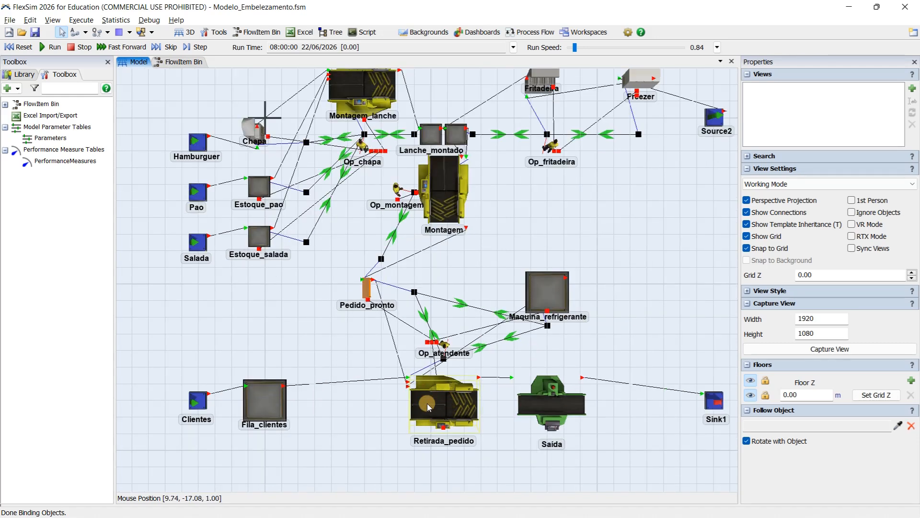
left_click(443, 401)
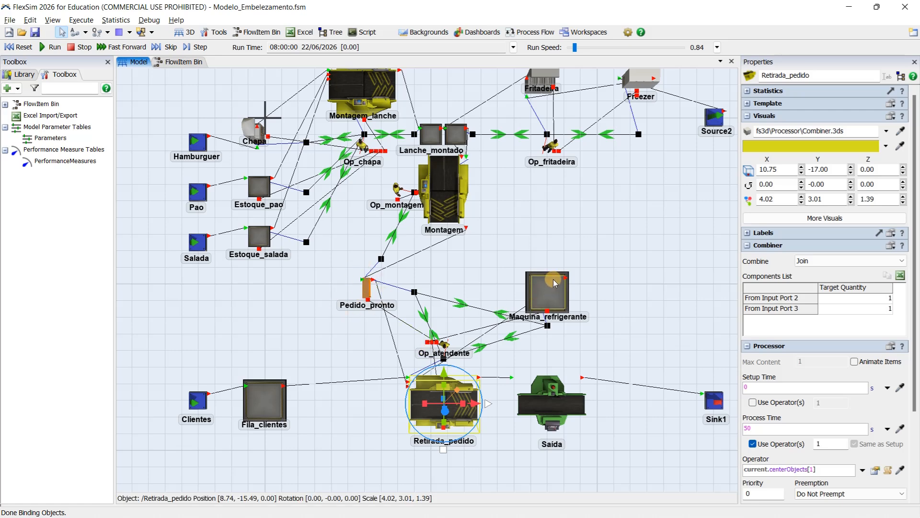
scroll(504, 402, "down", 3)
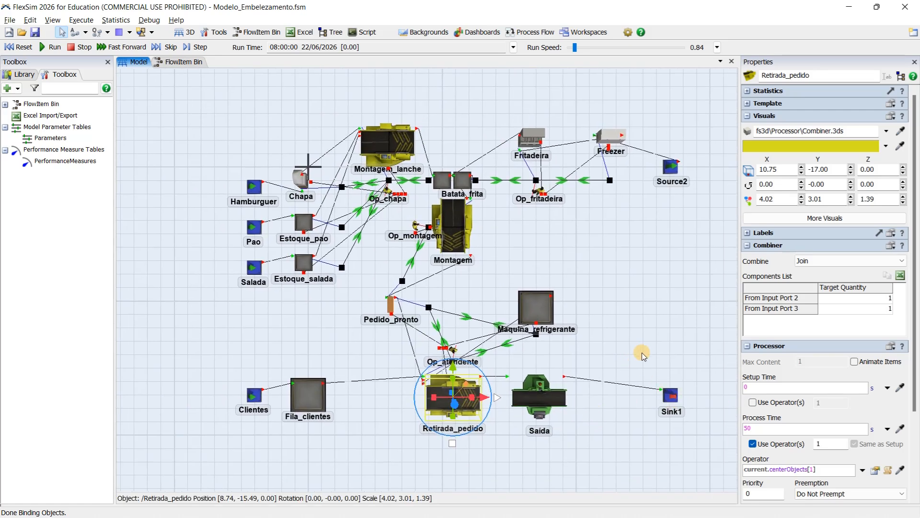
left_click_drag(634, 305, 622, 307)
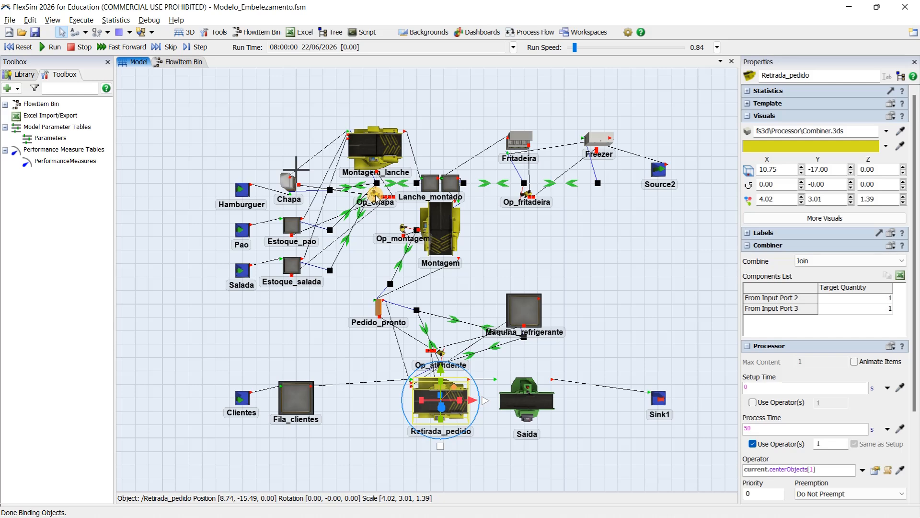
left_click(383, 145)
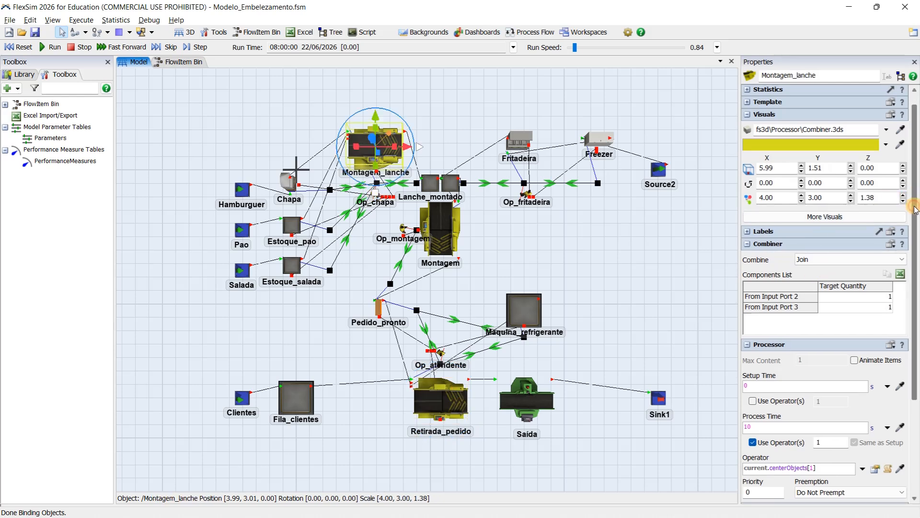
scroll(767, 230, "down", 1)
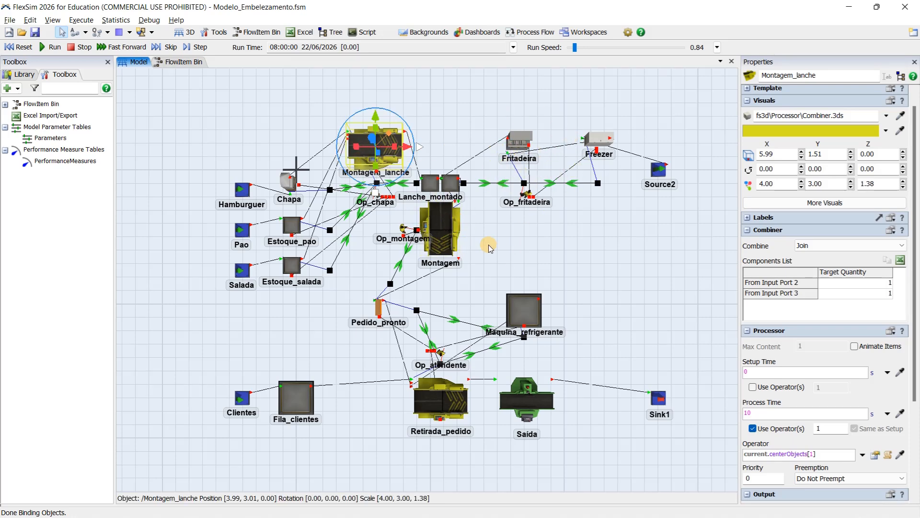
scroll(488, 244, "up", 1)
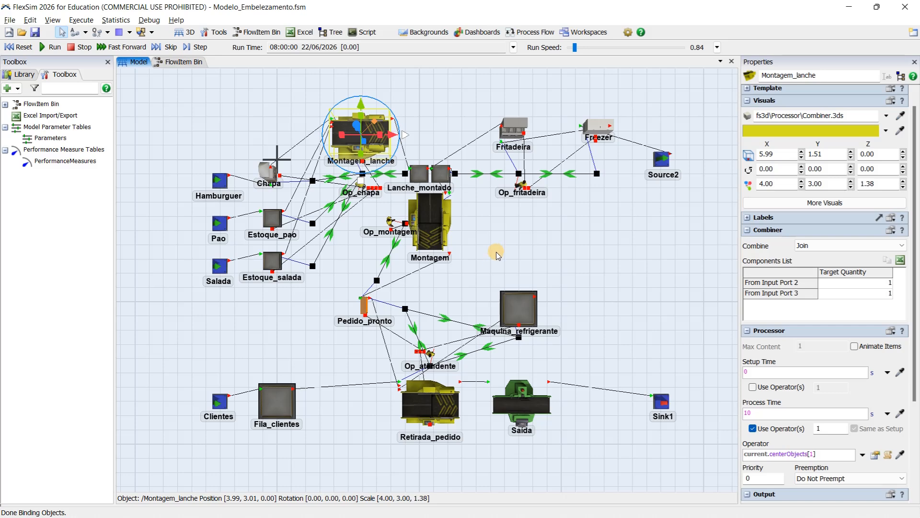
Examine the Freezer, Fritadeira and Montagem stations in perspective, including their operators and connections.
right_click_drag(497, 252, 512, 231)
scroll(470, 217, "up", 5)
left_click_drag(476, 204, 490, 289)
scroll(480, 224, "up", 3)
left_click_drag(451, 241, 469, 231)
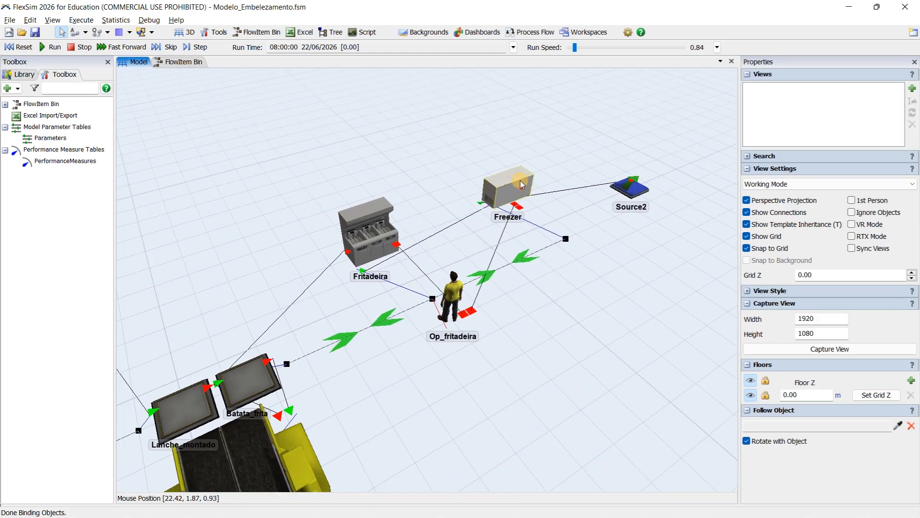
scroll(549, 185, "down", 3)
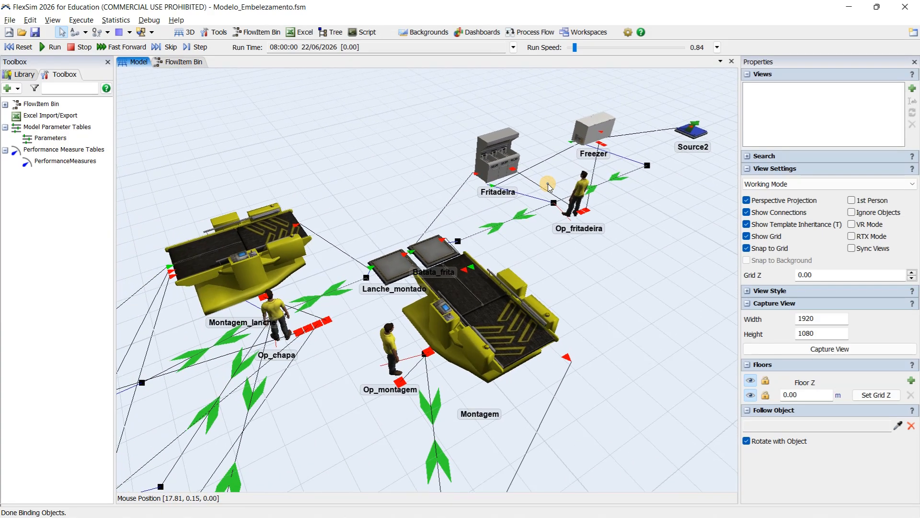
left_click_drag(448, 192, 560, 128)
left_click_drag(503, 312, 486, 307)
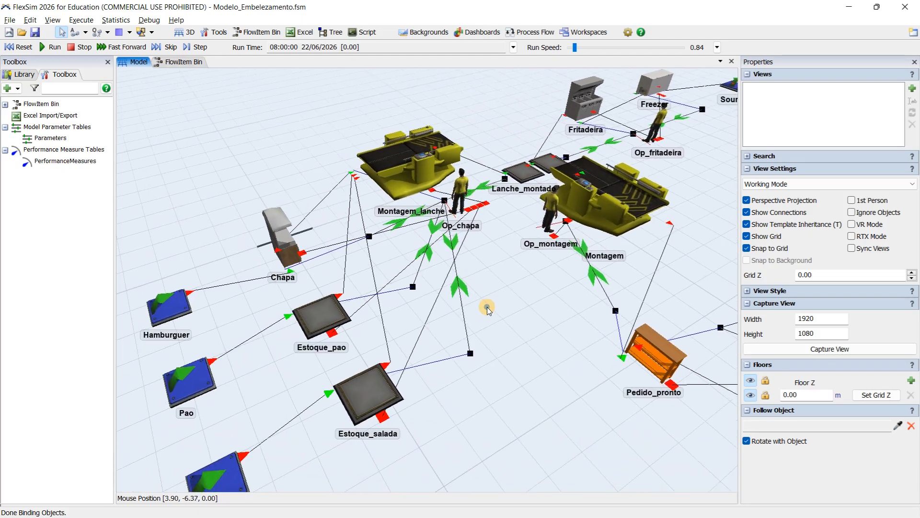
Examine the ingredient stocks, Pedido_pronto, Maquina_refrigerante, Retirada_pedido, Saída and the customer queue area in perspective.
right_click_drag(487, 307, 466, 317)
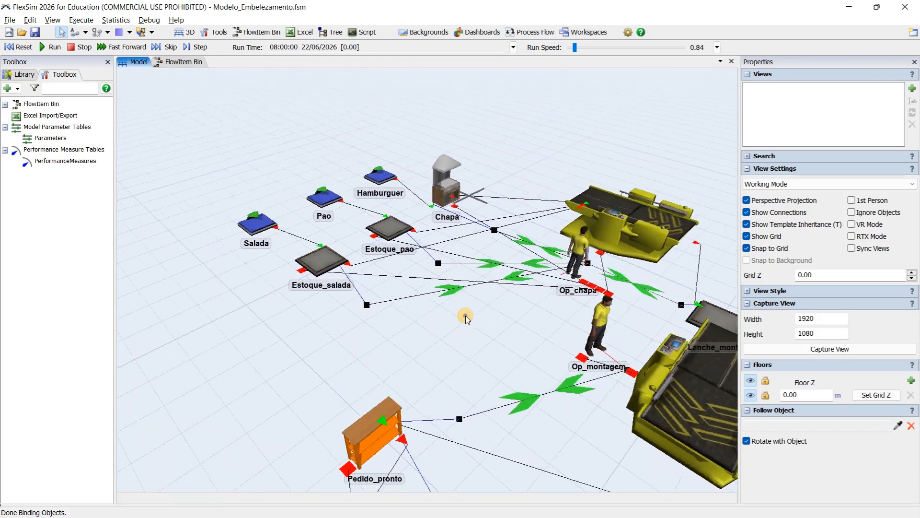
left_click_drag(466, 317, 441, 189)
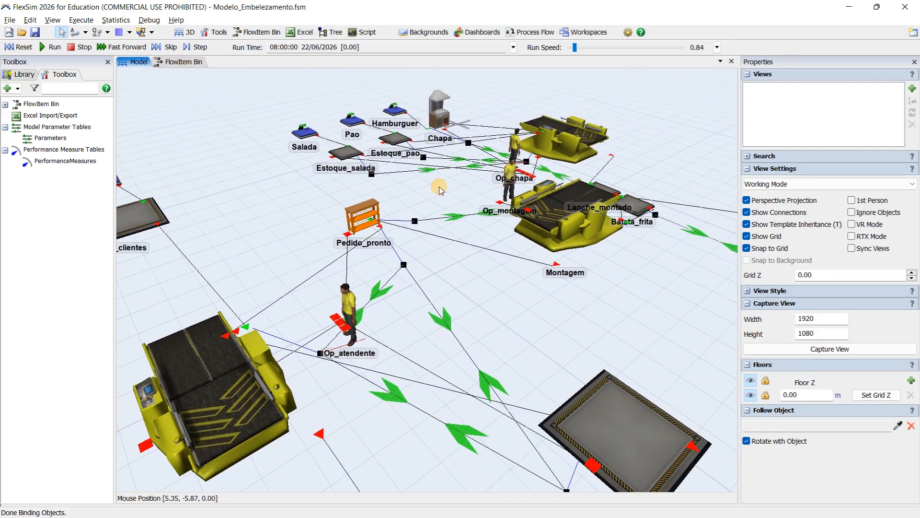
scroll(489, 249, "down", 5)
scroll(464, 293, "up", 3)
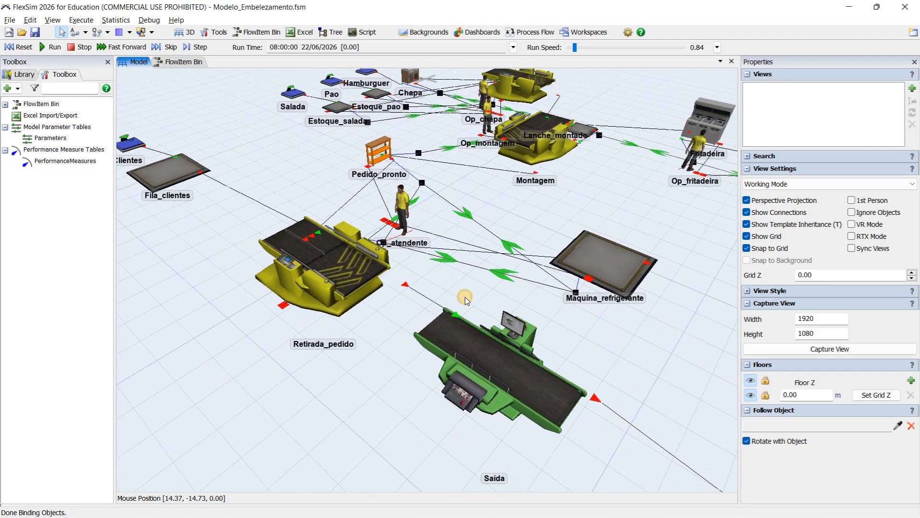
right_click_drag(466, 298, 469, 295)
left_click_drag(476, 202, 518, 177)
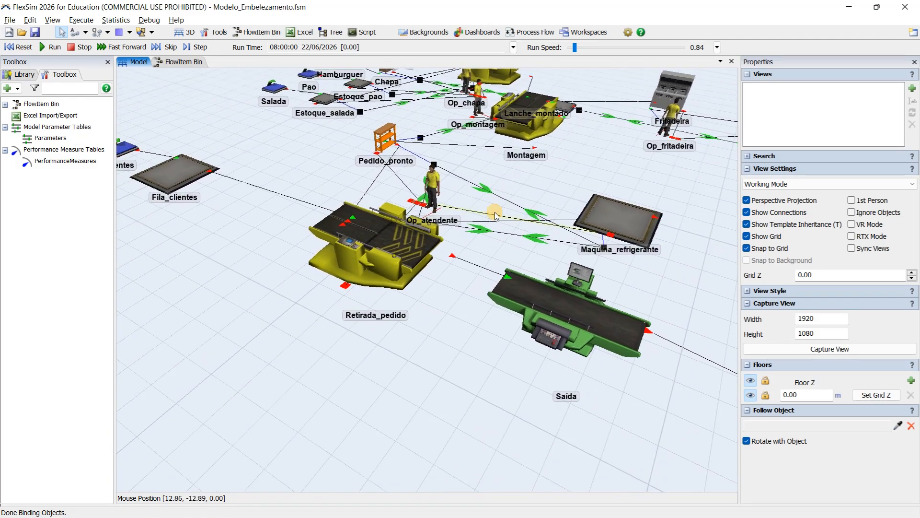
left_click_drag(341, 182, 392, 299)
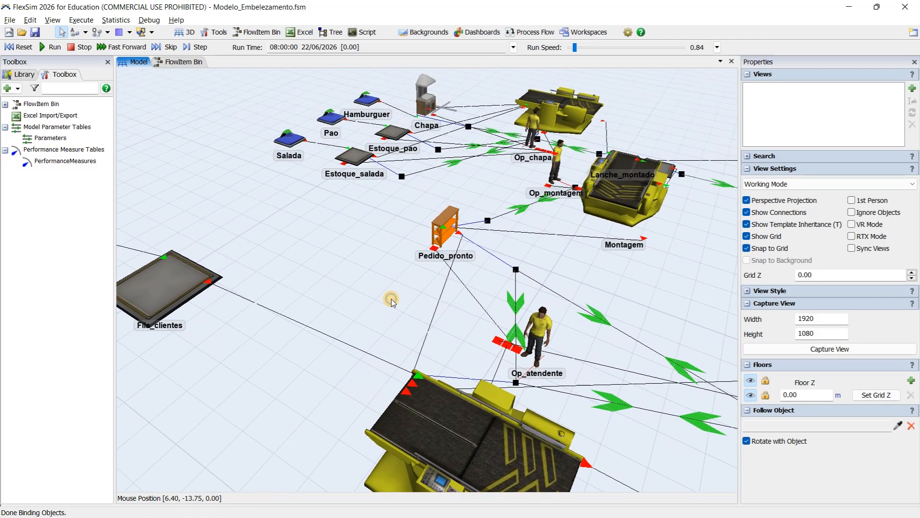
right_click_drag(579, 274, 596, 269)
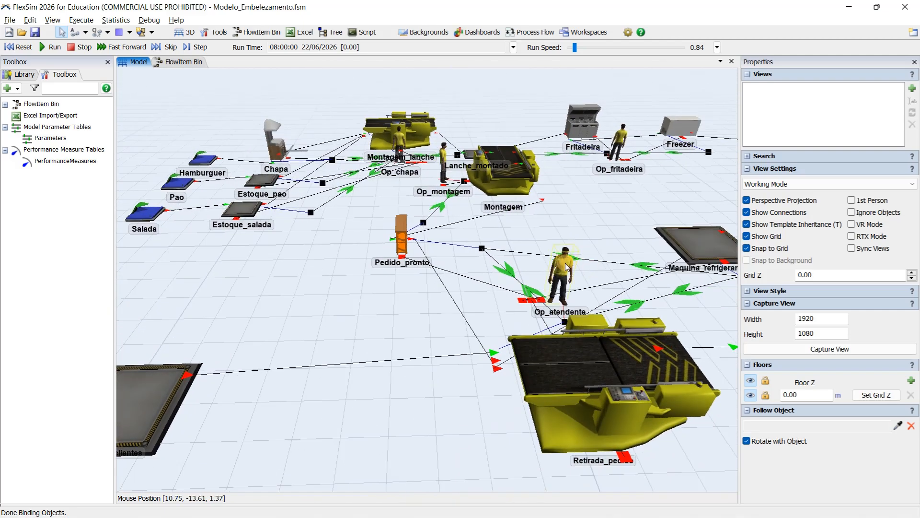
right_click_drag(356, 329, 373, 326)
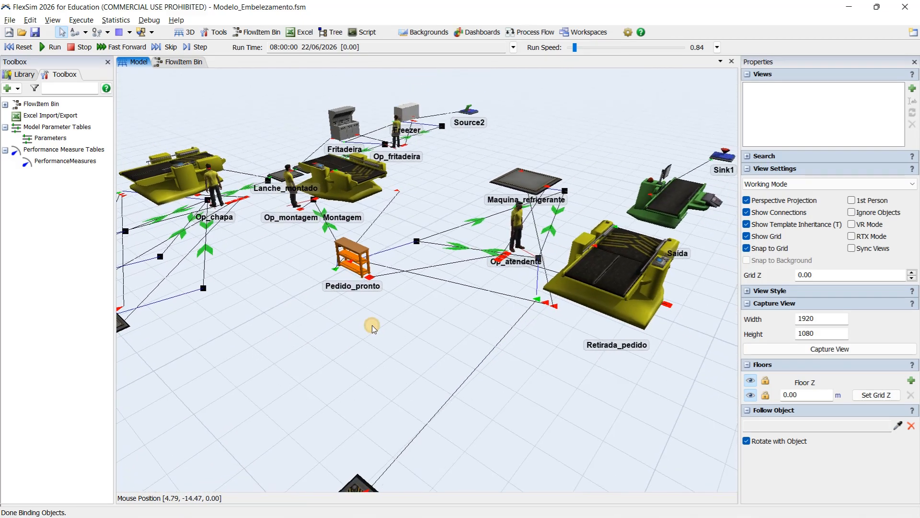
left_click_drag(383, 336, 508, 237)
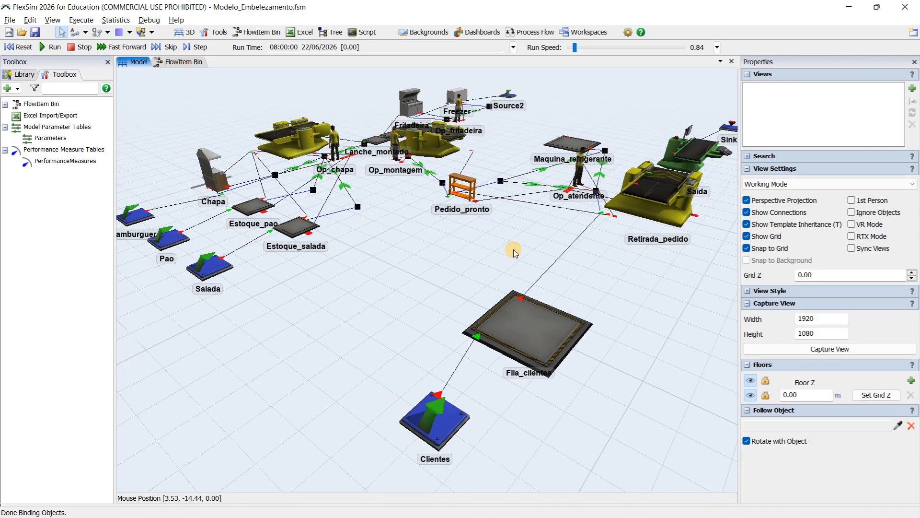
scroll(514, 237, "down", 5)
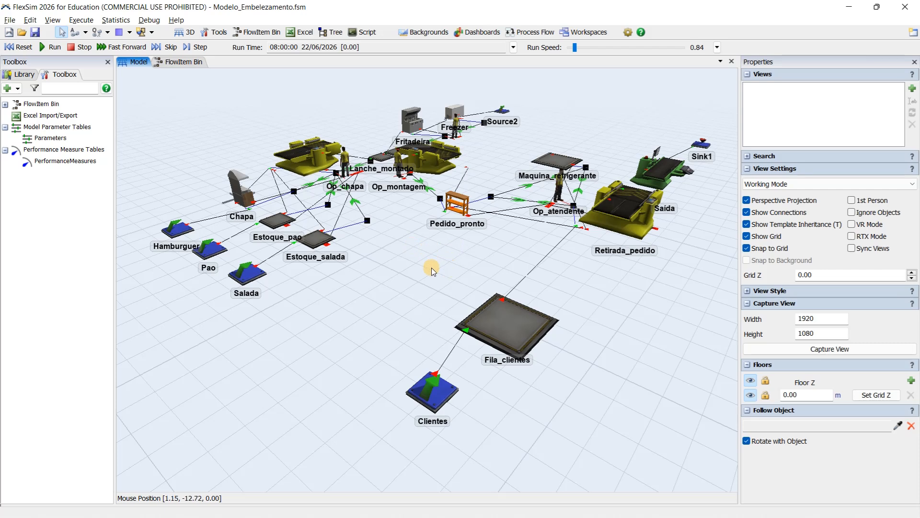
Look over the settings of a new model background and close them without choosing a file.
left_click(427, 32)
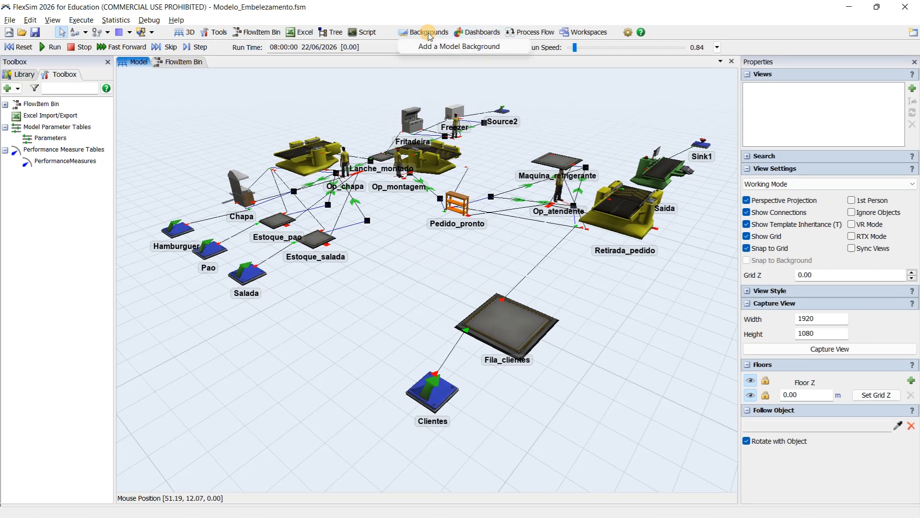
left_click(464, 47)
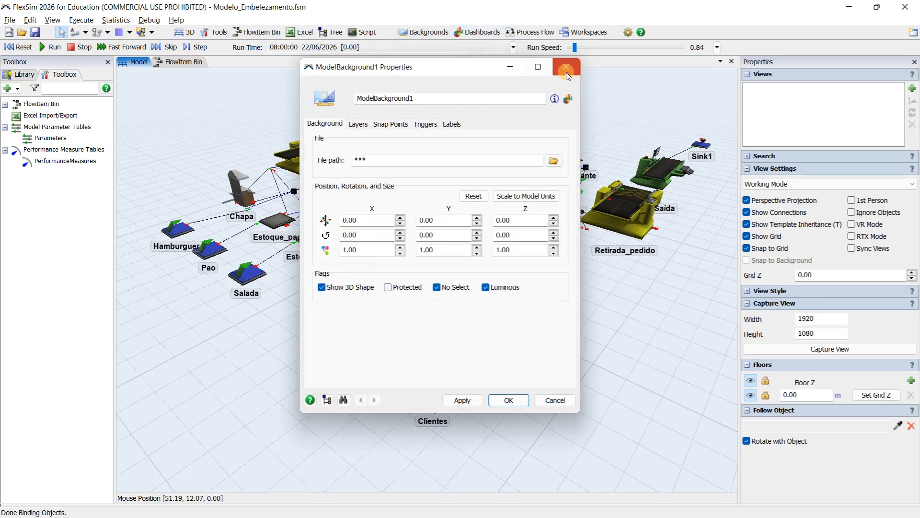
left_click(566, 72)
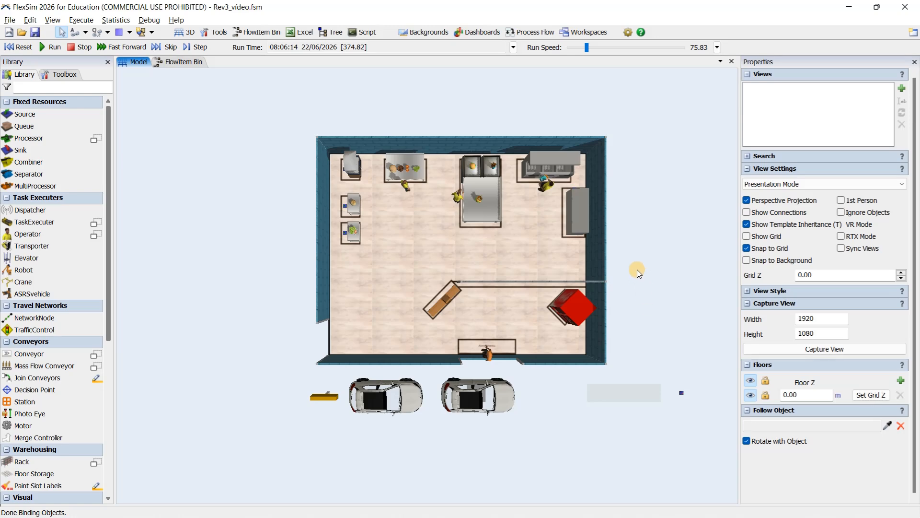
In the finished Rev3_vídeo.fsm model, examine the building in perspective and the properties of Estoque_batata and Fritadeira.
right_click_drag(638, 269, 642, 249)
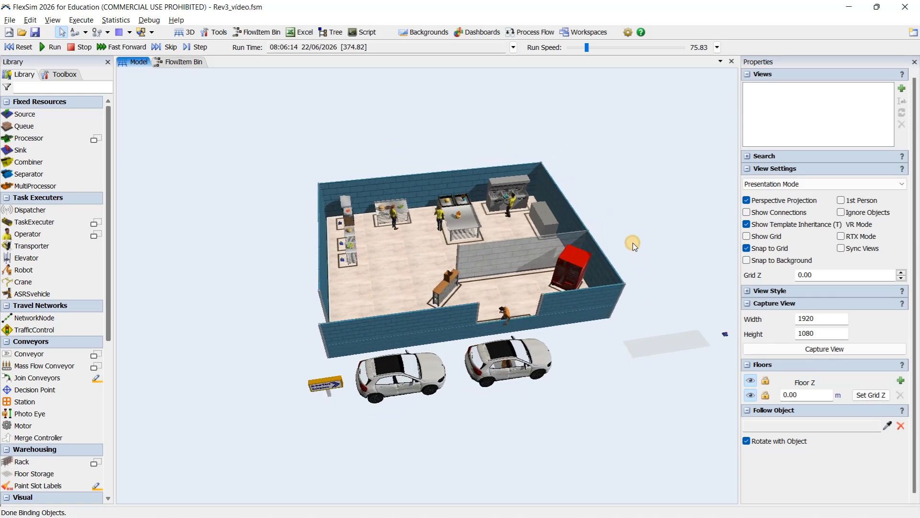
scroll(633, 243, "up", 3)
left_click_drag(619, 220, 644, 302)
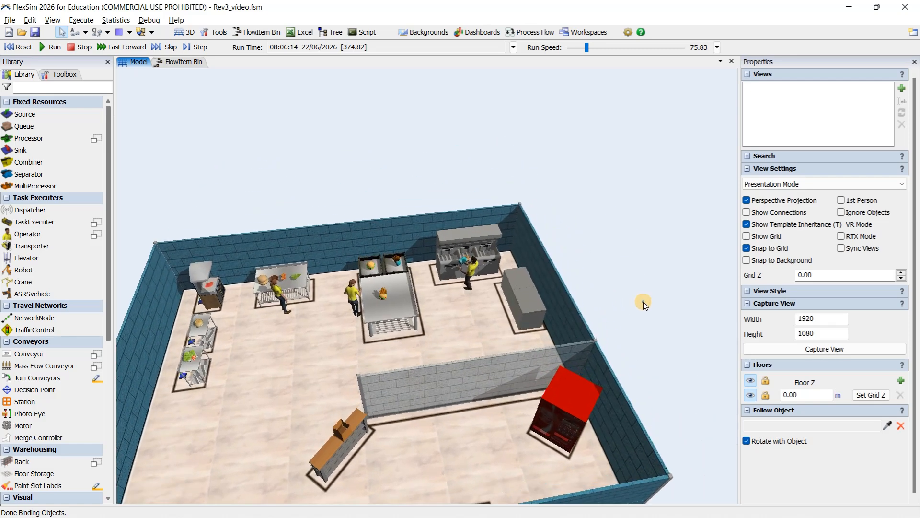
left_click(529, 299)
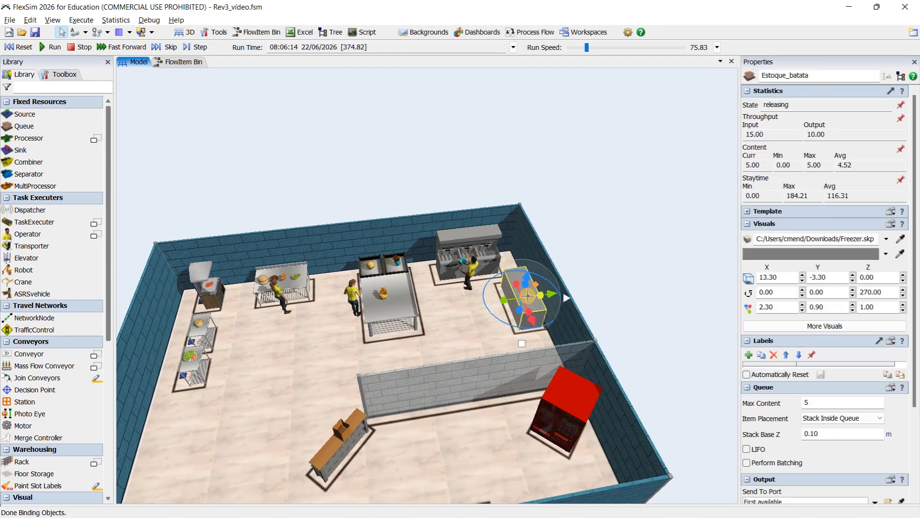
scroll(528, 296, "up", 2)
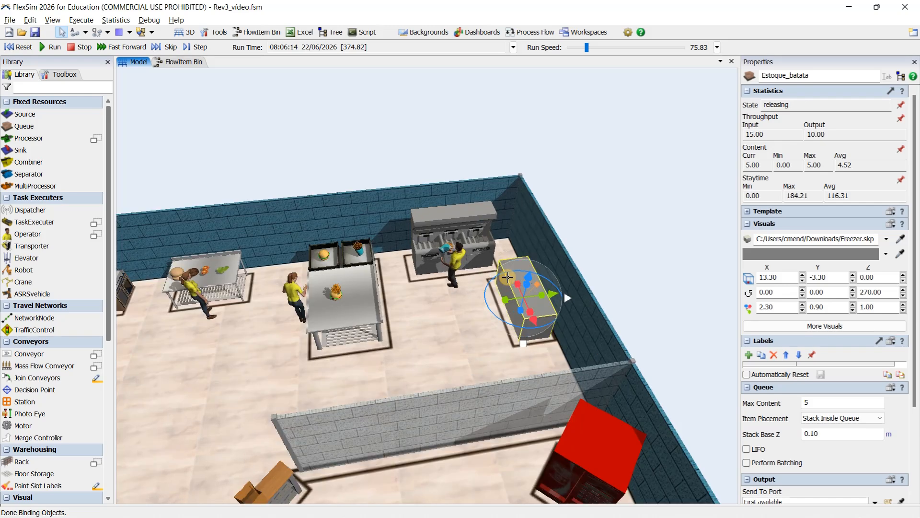
left_click(483, 249)
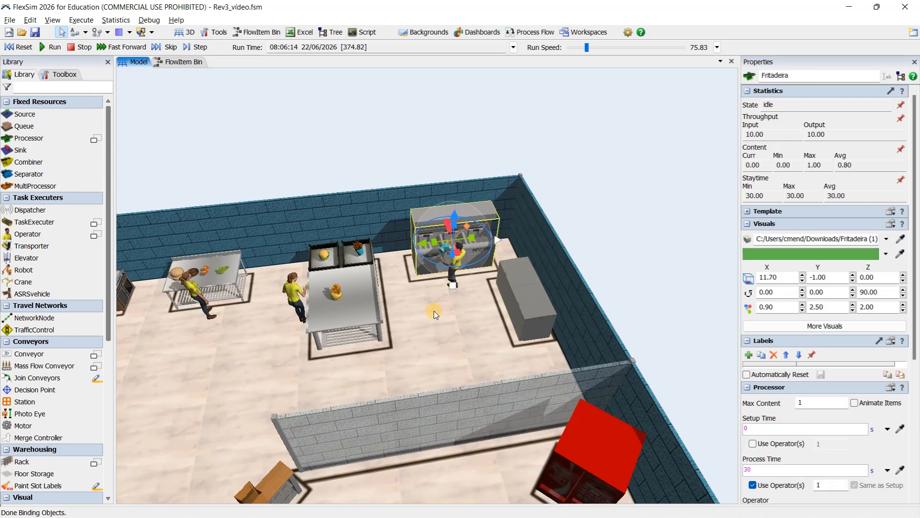
Examine the properties of the Batata_frita and Lanche_montado queues and the Montagem and Montagem_lanche combiners in the finished model.
left_click_drag(433, 311, 483, 317)
left_click(426, 273)
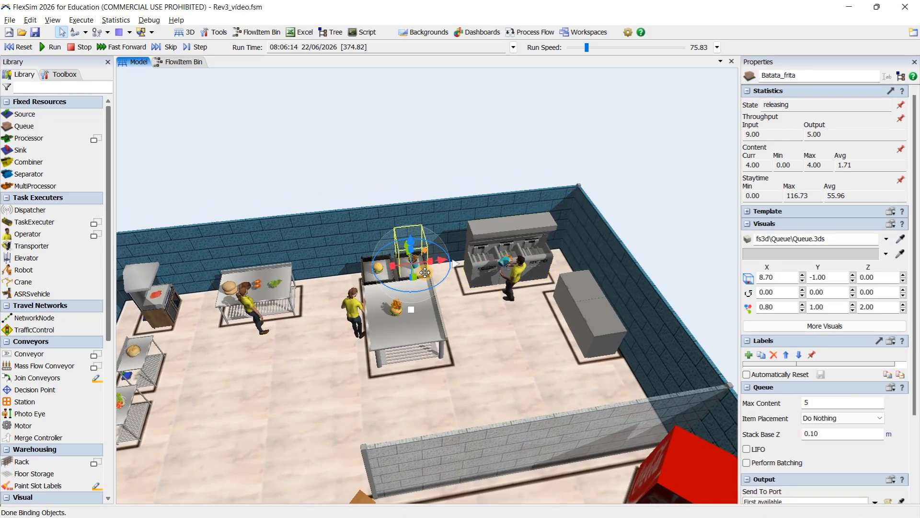
left_click(368, 277)
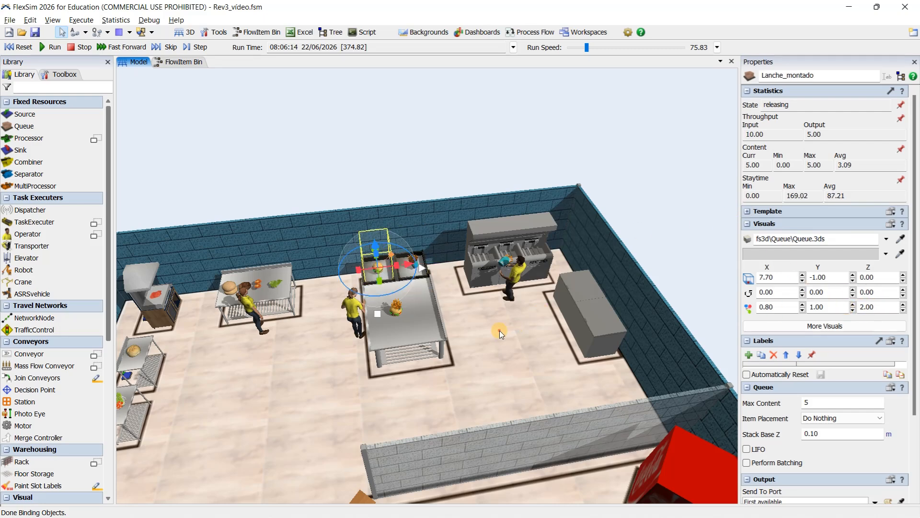
left_click_drag(500, 330, 530, 328)
left_click(452, 320)
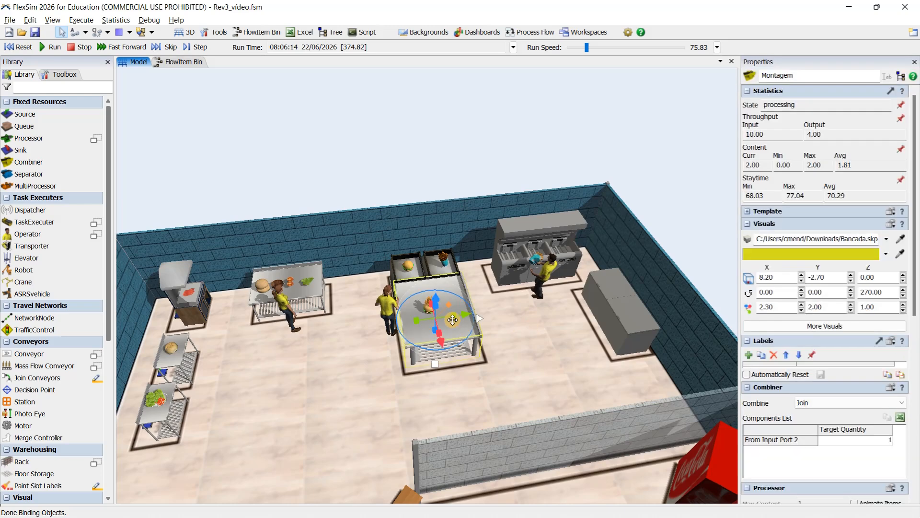
left_click_drag(535, 335, 554, 335)
left_click_drag(354, 362, 441, 359)
left_click(426, 312)
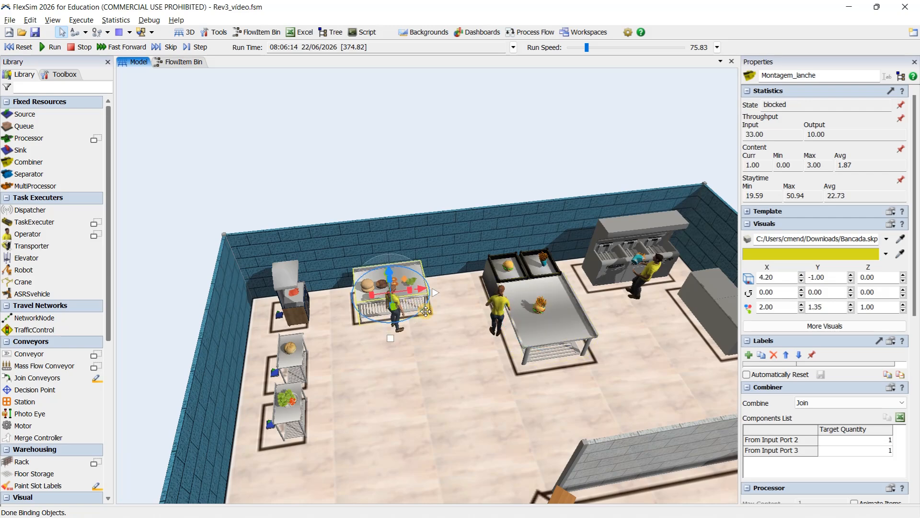
Examine the properties of the Estoque_pao and Estoque_salada queues and the ingredient stock area.
left_click(445, 370)
right_click_drag(446, 370, 439, 369)
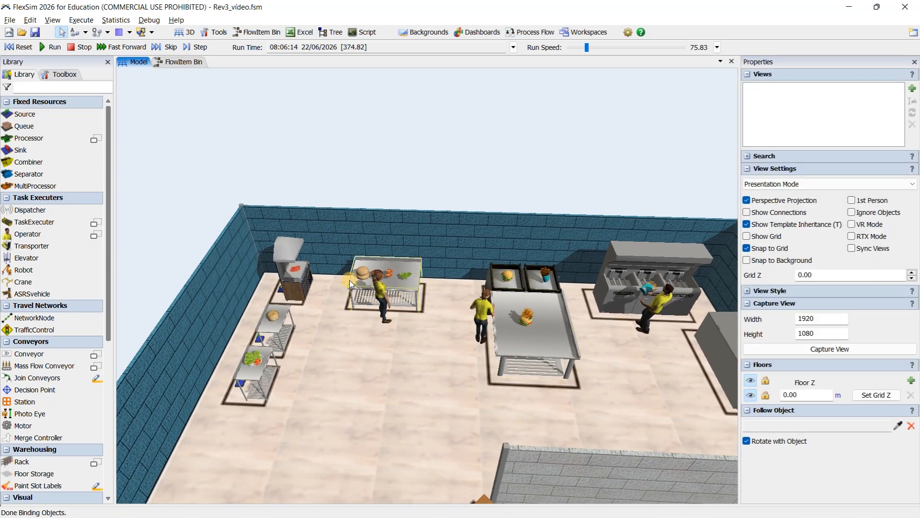
left_click(287, 332)
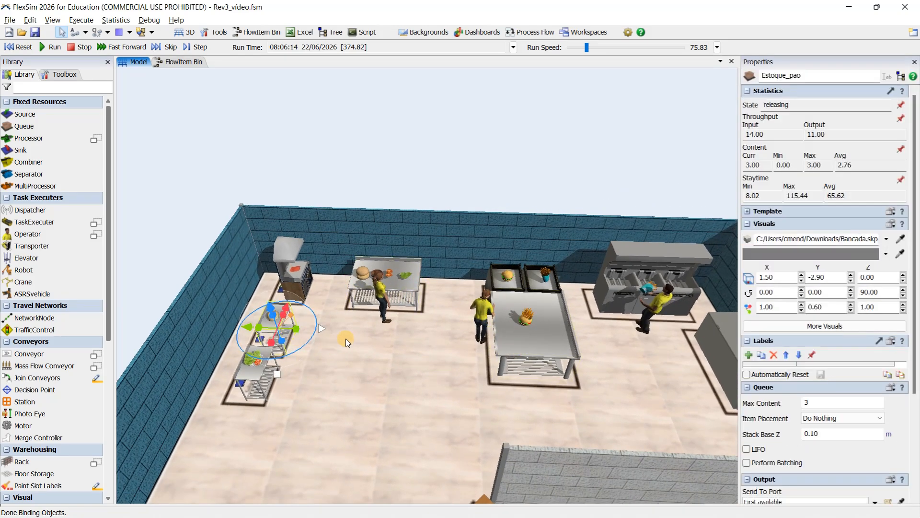
left_click(267, 385)
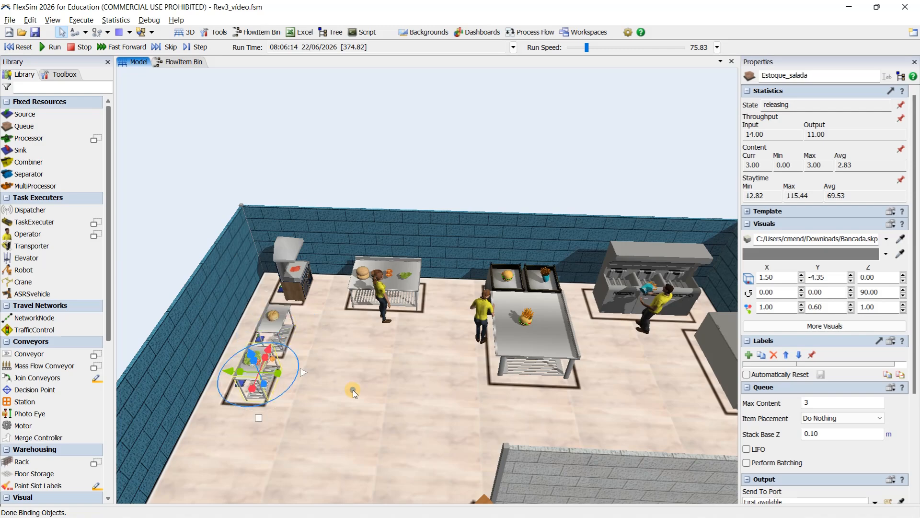
left_click_drag(353, 389, 478, 383)
scroll(360, 388, "up", 3)
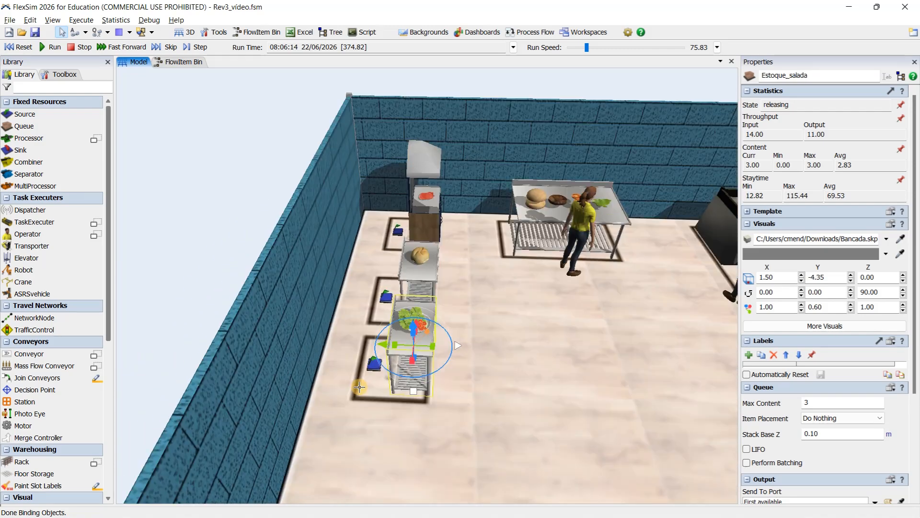
left_click(361, 414)
scroll(367, 414, "up", 3)
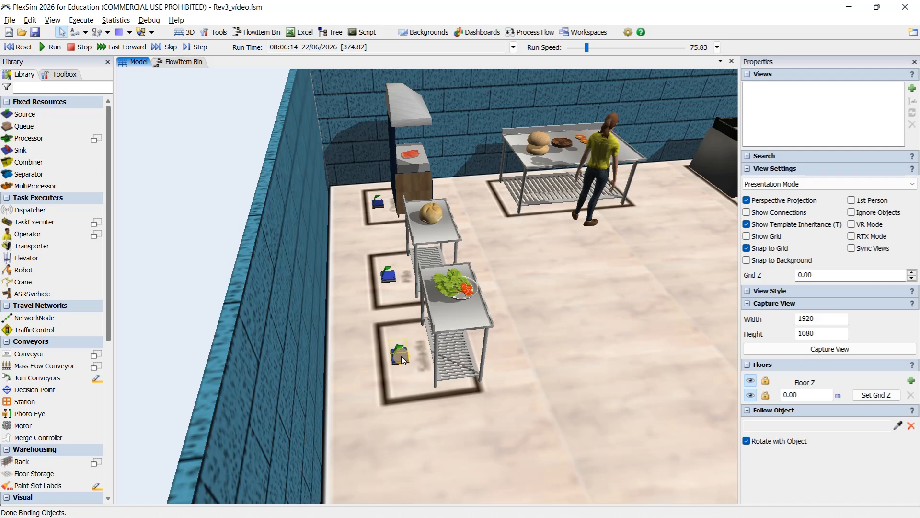
Check the size values of the Salada source behind the salad stock.
left_click(402, 358)
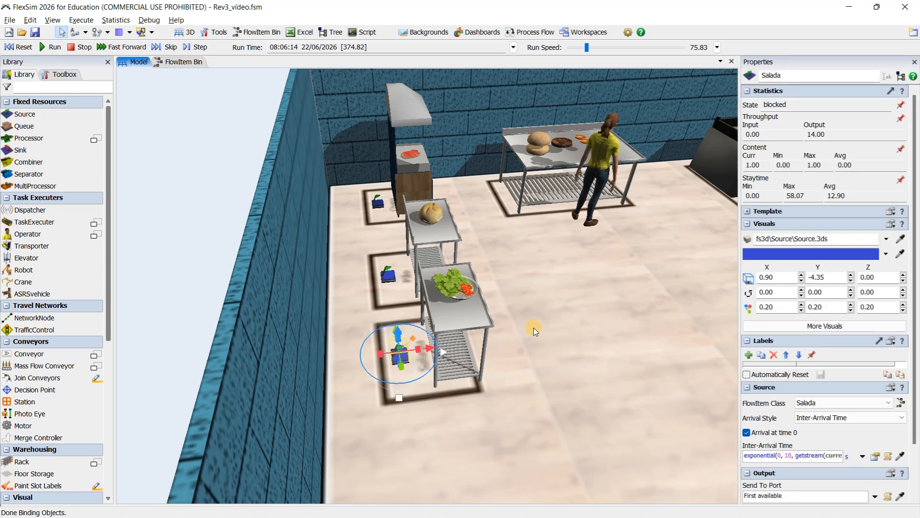
left_click_drag(787, 307, 754, 307)
key("Tab")
key("Tab")
left_click(629, 324)
scroll(629, 320, "down", 3)
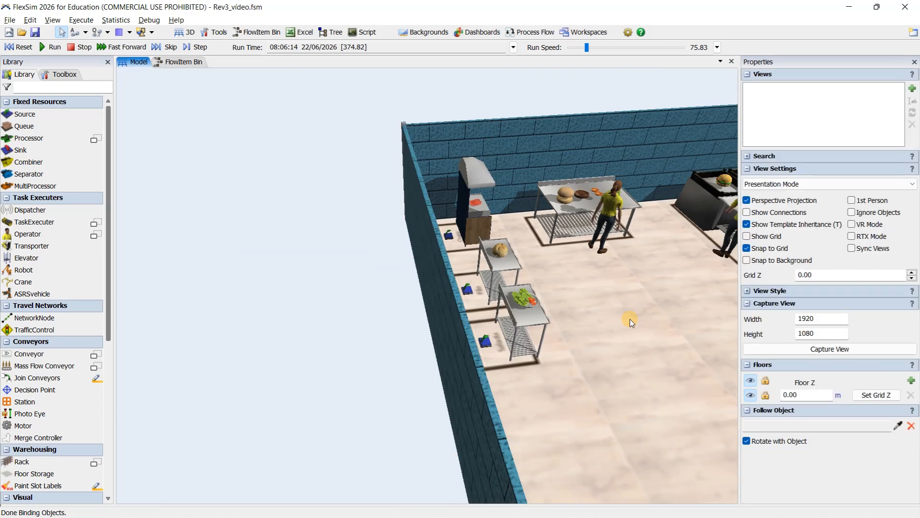
Examine the kitchen in perspective, from the ingredient stocks and assembly benches to the fryer and freezer corner.
scroll(646, 310, "down", 3)
left_click_drag(662, 310, 500, 299)
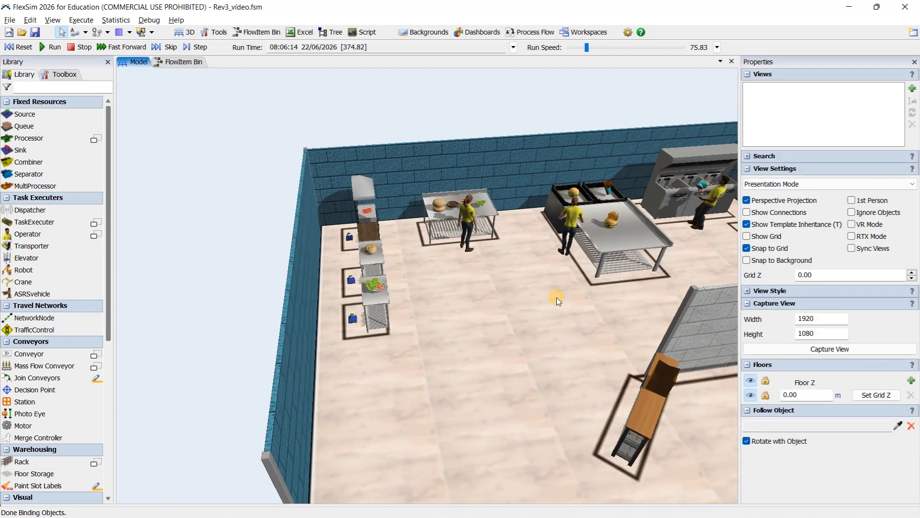
left_click_drag(568, 293, 482, 311)
left_click_drag(714, 285, 626, 315)
right_click_drag(626, 314, 550, 248)
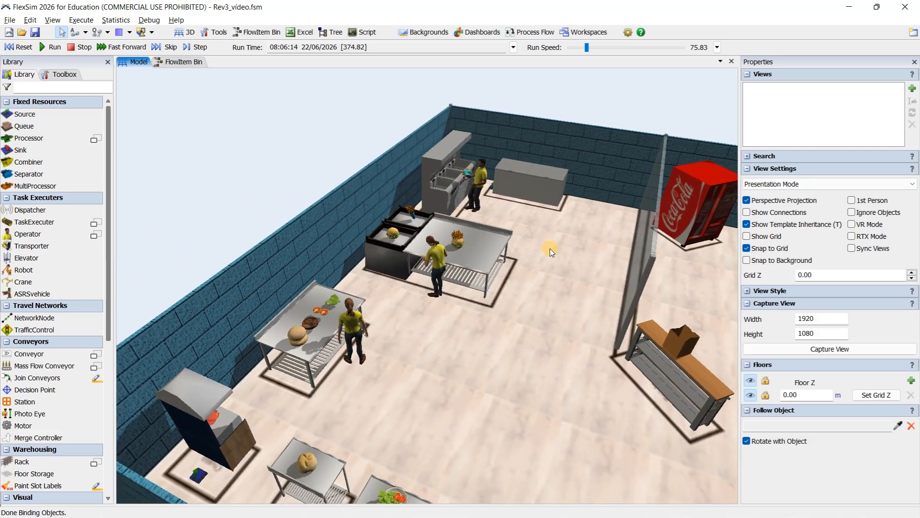
scroll(589, 314, "up", 4)
right_click_drag(572, 300, 552, 372)
right_click_drag(534, 339, 598, 418)
scroll(597, 417, "down", 6)
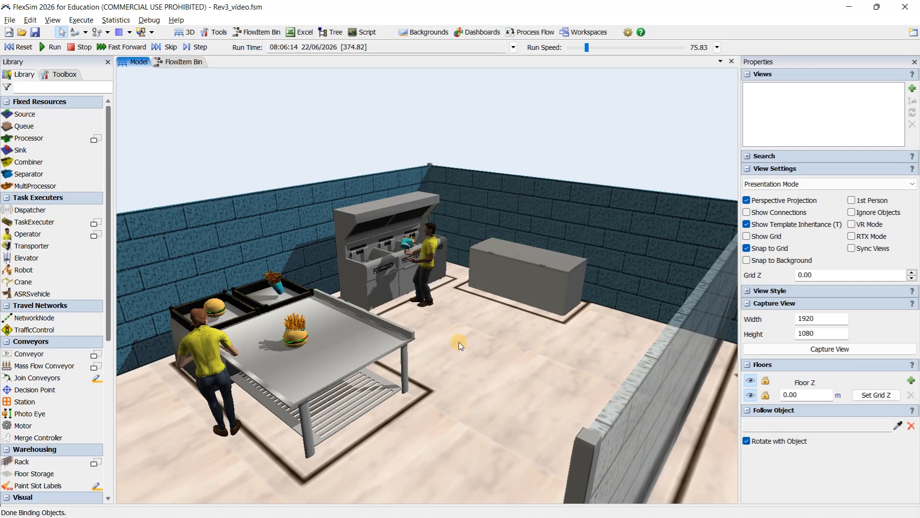
scroll(463, 323, "up", 5)
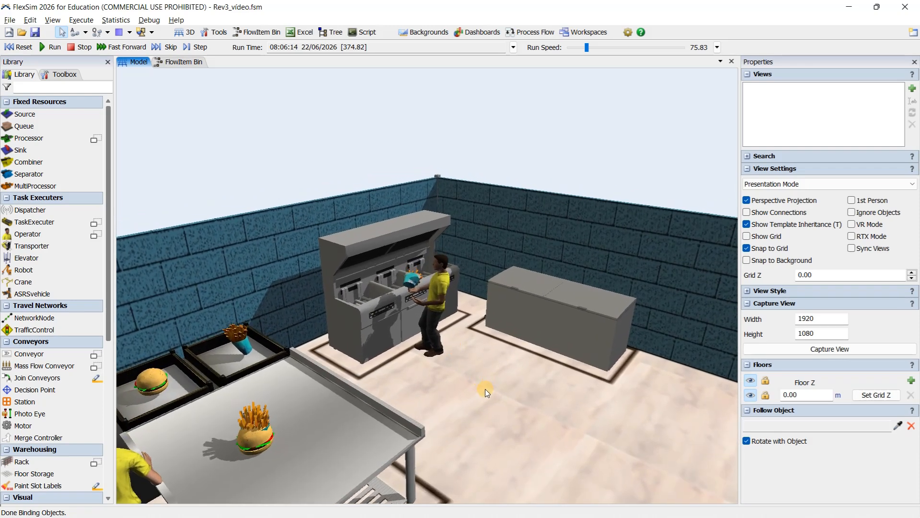
scroll(489, 394, "down", 2)
left_click_drag(439, 357, 457, 361)
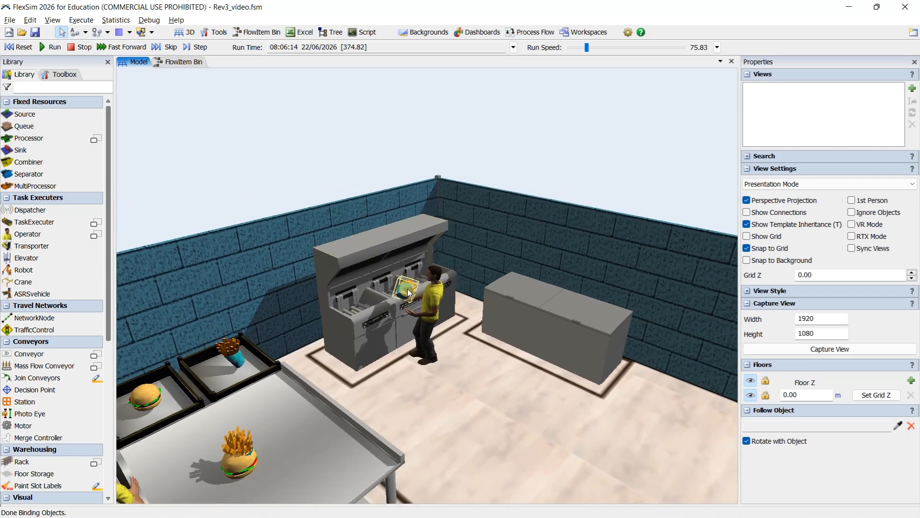
left_click(457, 371)
left_click_drag(476, 391, 435, 351)
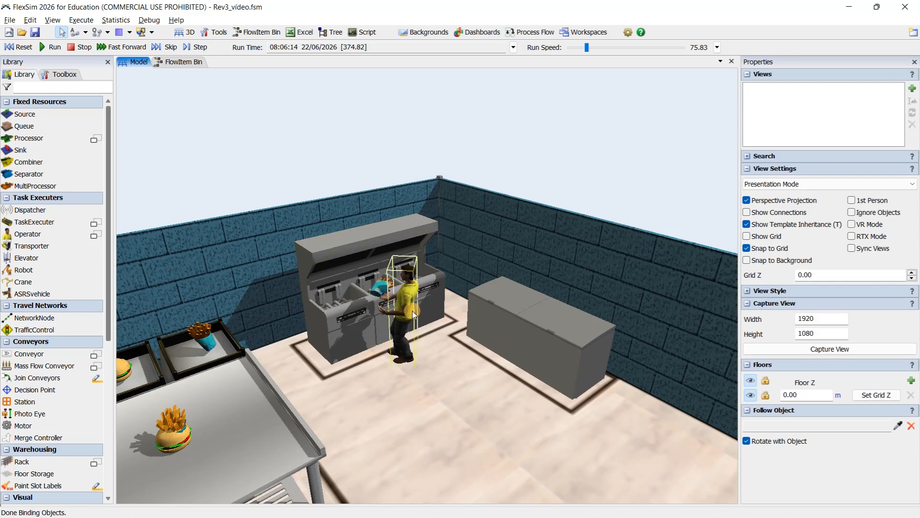
left_click(217, 349)
left_click_drag(307, 386, 359, 395)
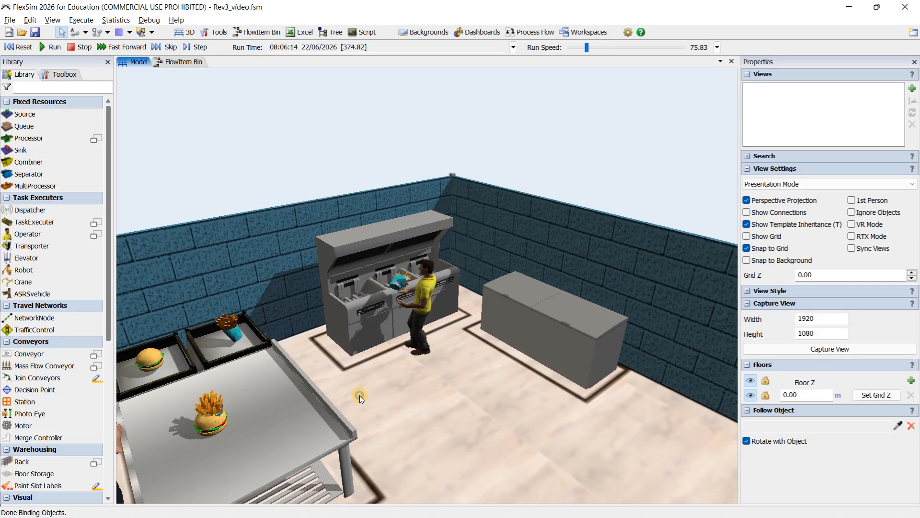
Review the visual, processing, output and trigger settings of Fritadeira and Estoque_batata.
left_click(387, 313)
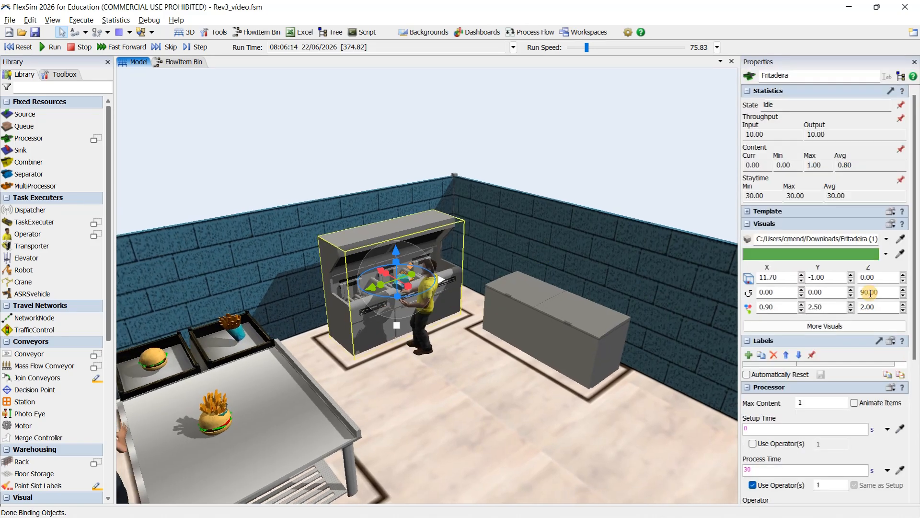
left_click_drag(914, 278, 914, 417)
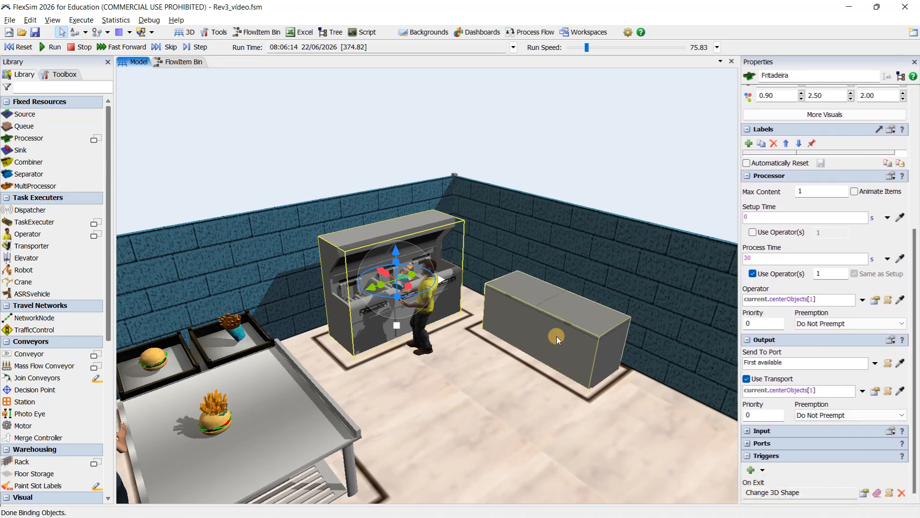
left_click(549, 317)
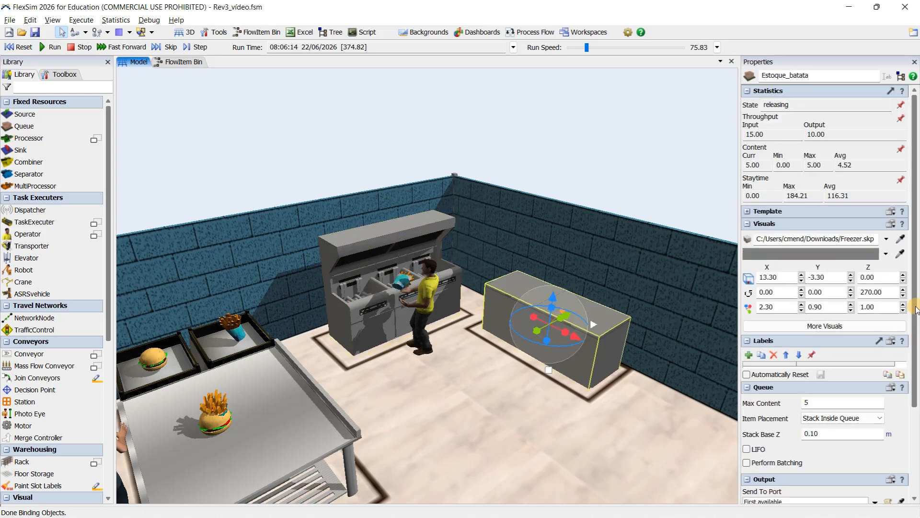
scroll(910, 407, "down", 3)
scroll(909, 406, "down", 1)
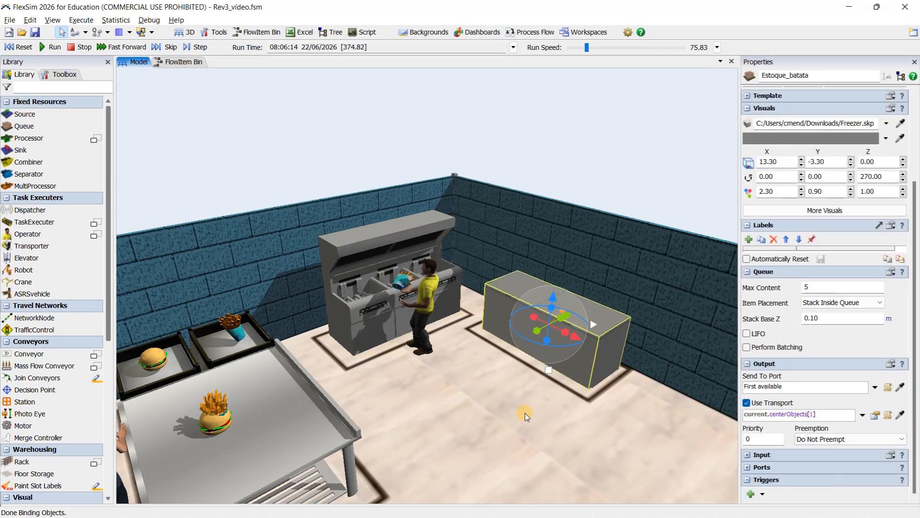
left_click_drag(467, 400, 586, 363)
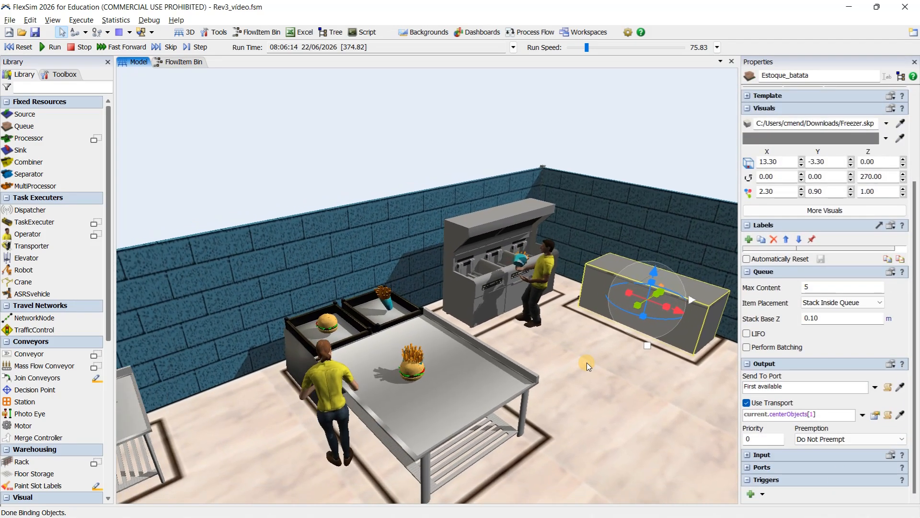
Review the visual, queue and output settings of the Batata_frita queue.
left_click(594, 382)
left_click(372, 309)
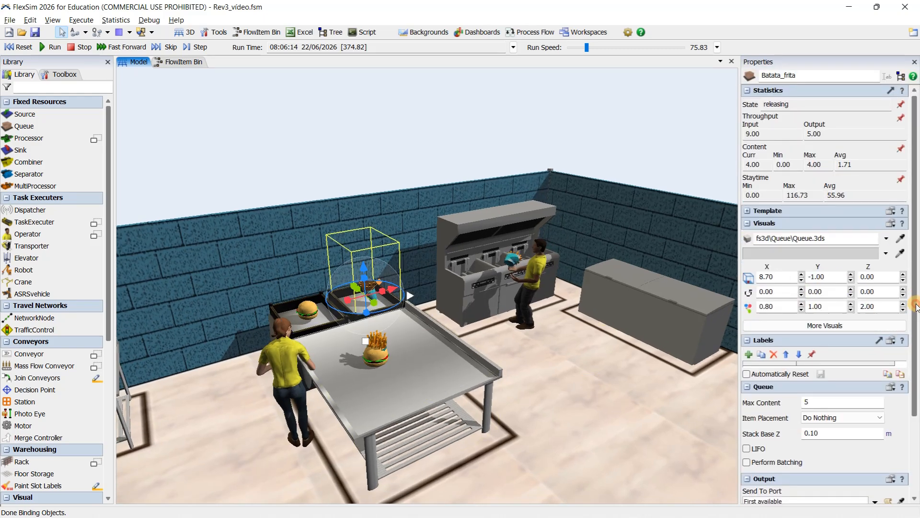
scroll(917, 325, "down", 1)
scroll(917, 325, "down", 2)
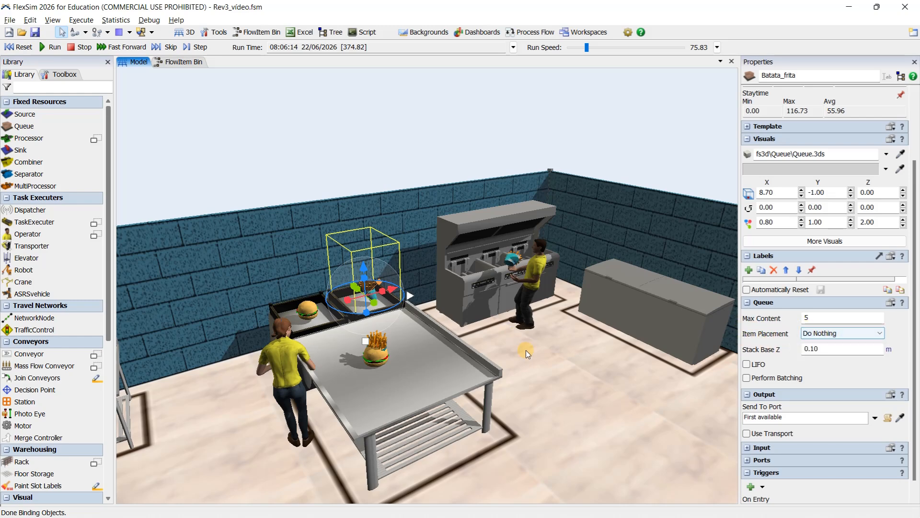
left_click_drag(544, 363, 612, 410)
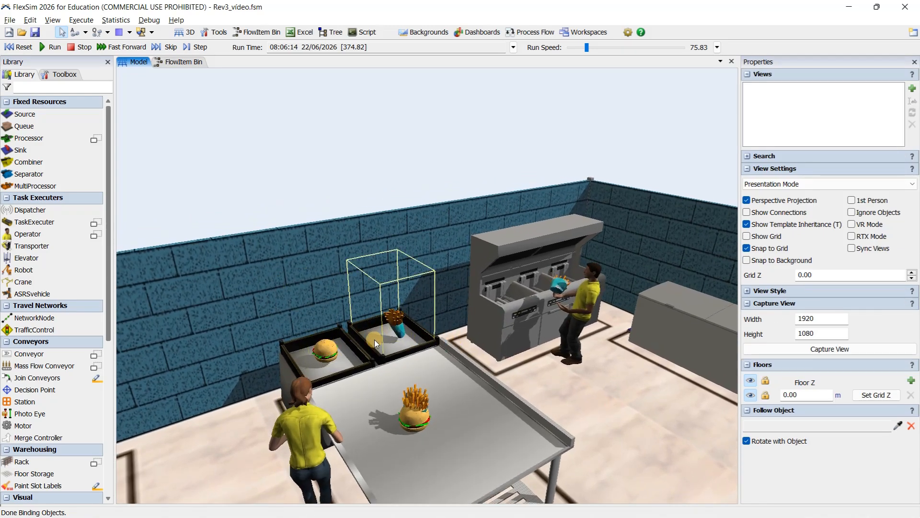
Examine the grill, the stock benches and the Montagem_lanche bench with its ingredients up close.
scroll(579, 383, "down", 3)
right_click_drag(589, 375, 583, 343)
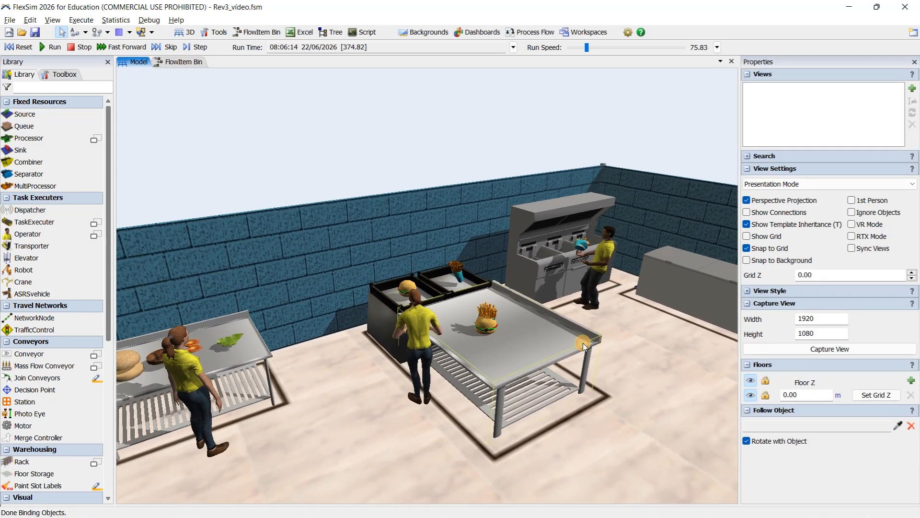
right_click_drag(330, 445, 411, 399)
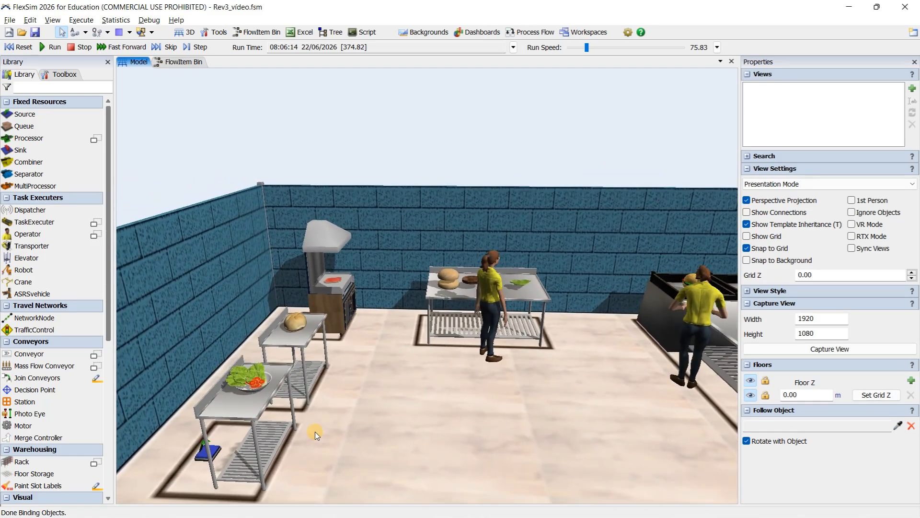
left_click(326, 294)
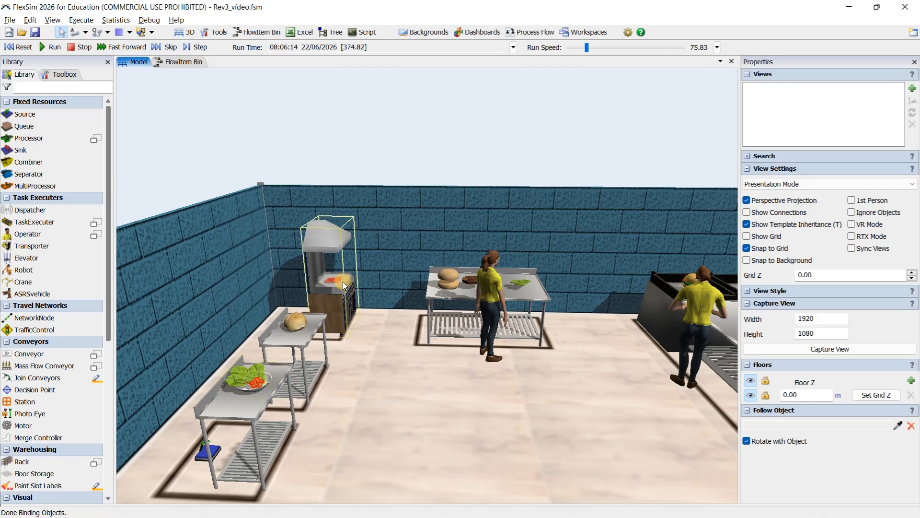
left_click_drag(497, 389, 471, 424)
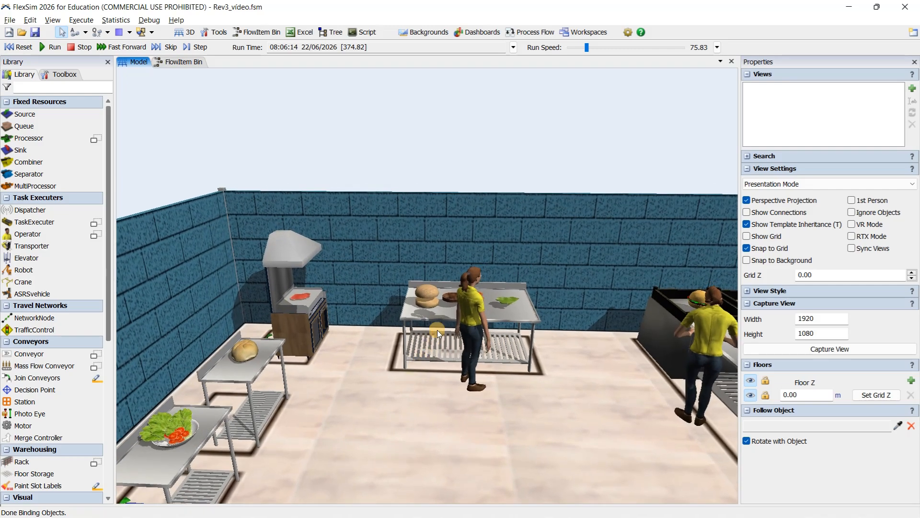
left_click(440, 344)
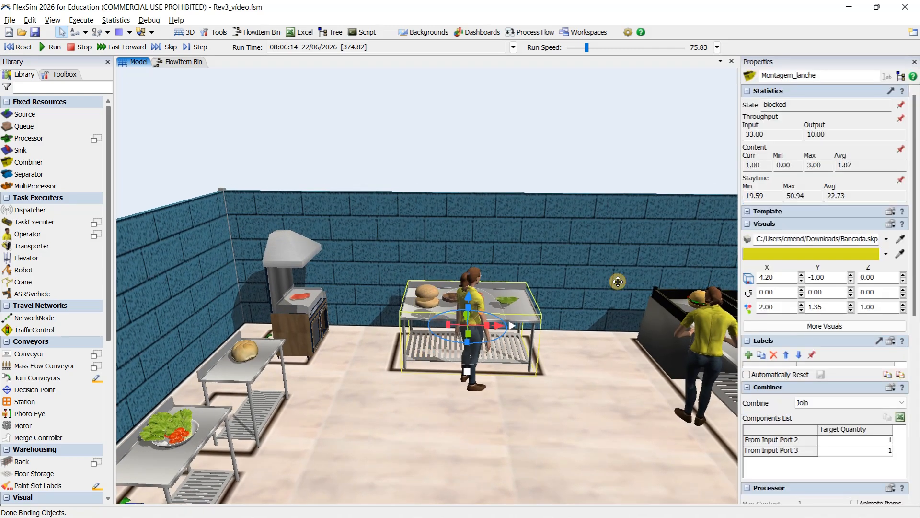
right_click_drag(604, 365, 528, 384)
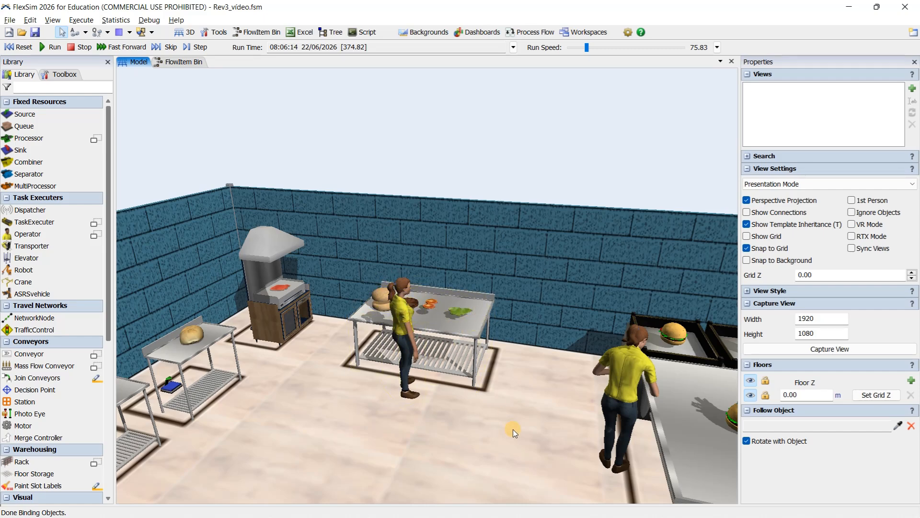
Review the processor, output and entry and exit trigger settings of the Montagem_lanche combiner.
left_click_drag(513, 429, 496, 404)
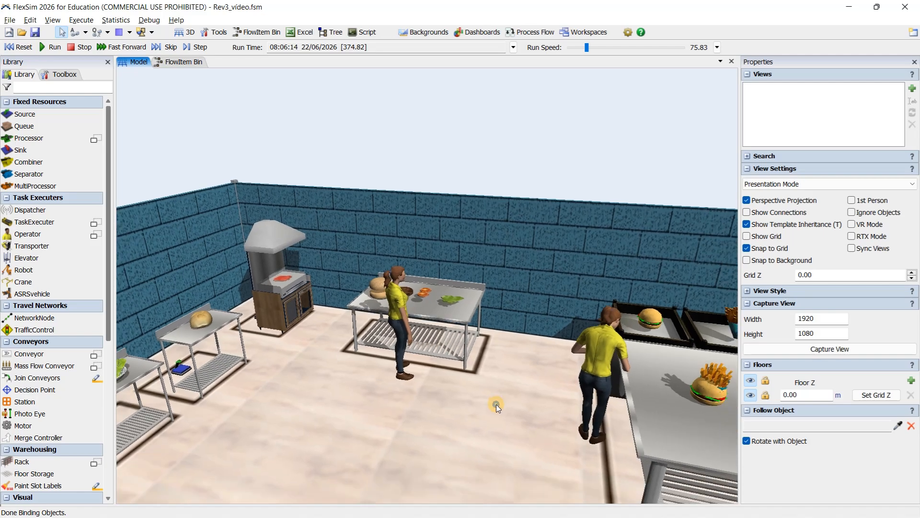
left_click(451, 321)
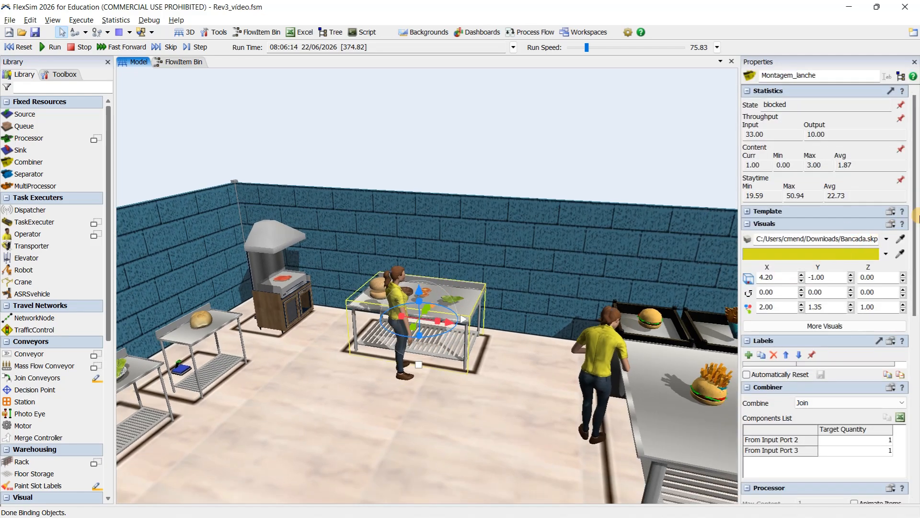
left_click_drag(918, 219, 917, 425)
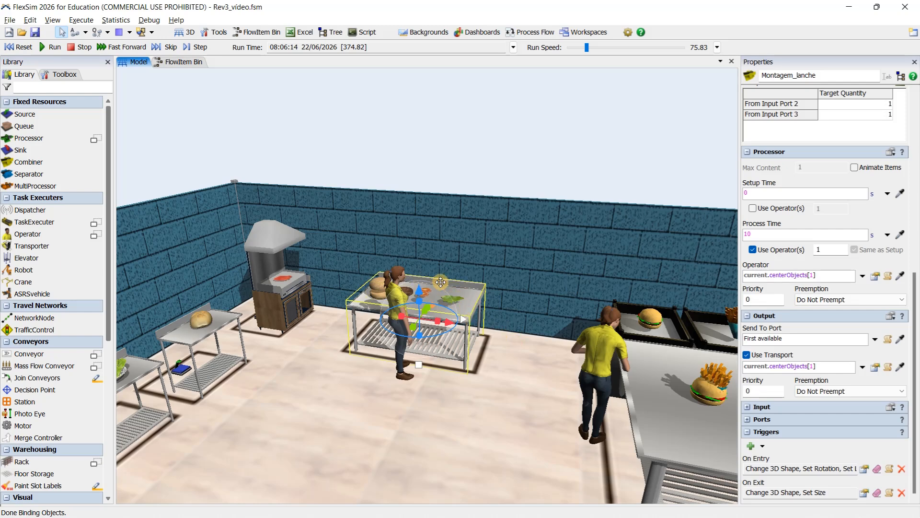
left_click_drag(512, 358, 498, 362)
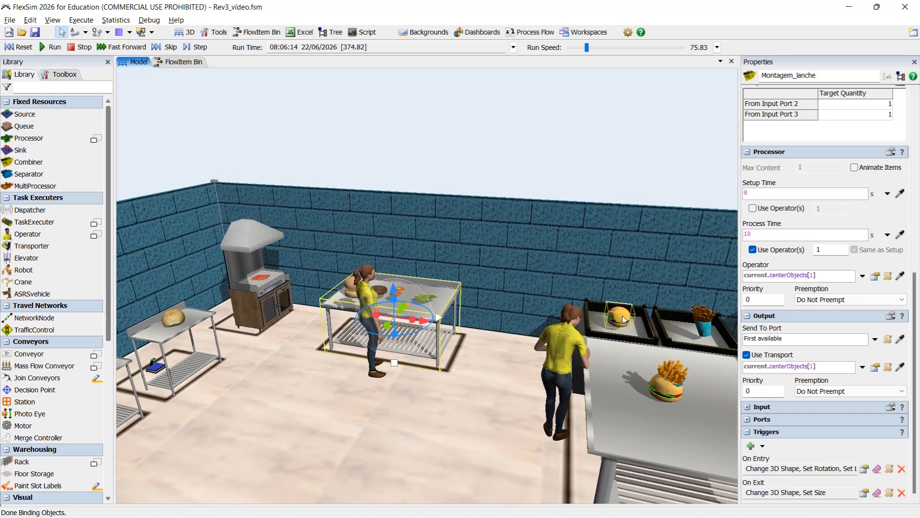
left_click(622, 316)
left_click(478, 389)
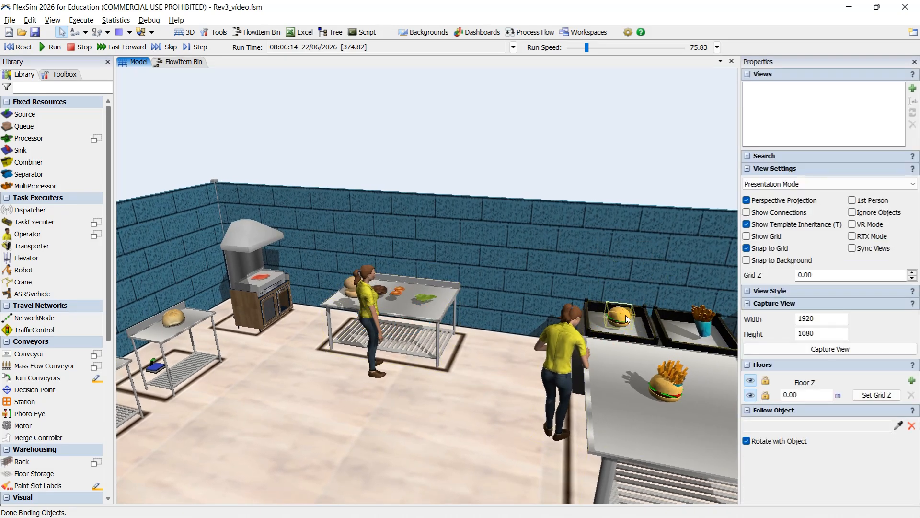
left_click_drag(494, 352, 501, 373)
left_click(458, 331)
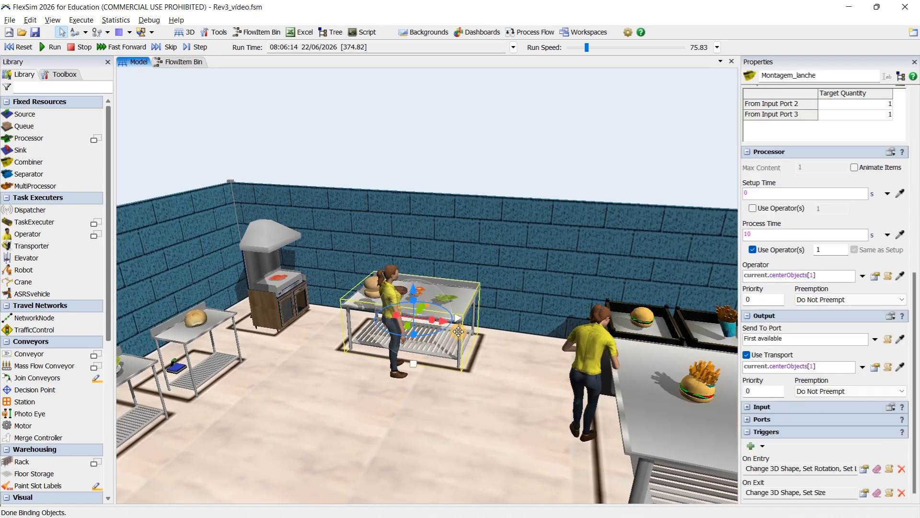
Check the flow item list, and review the visual settings of the Carne item on the Montagem_lanche bench.
left_click(187, 62)
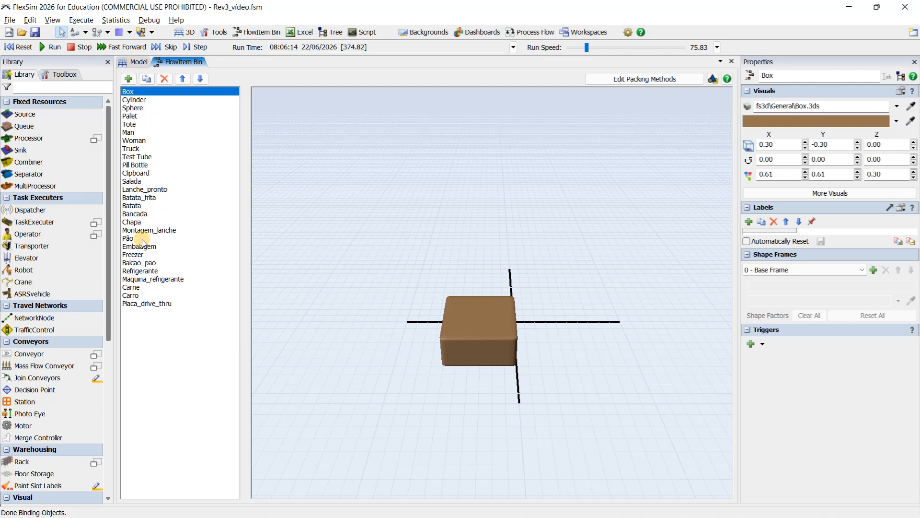
left_click(128, 65)
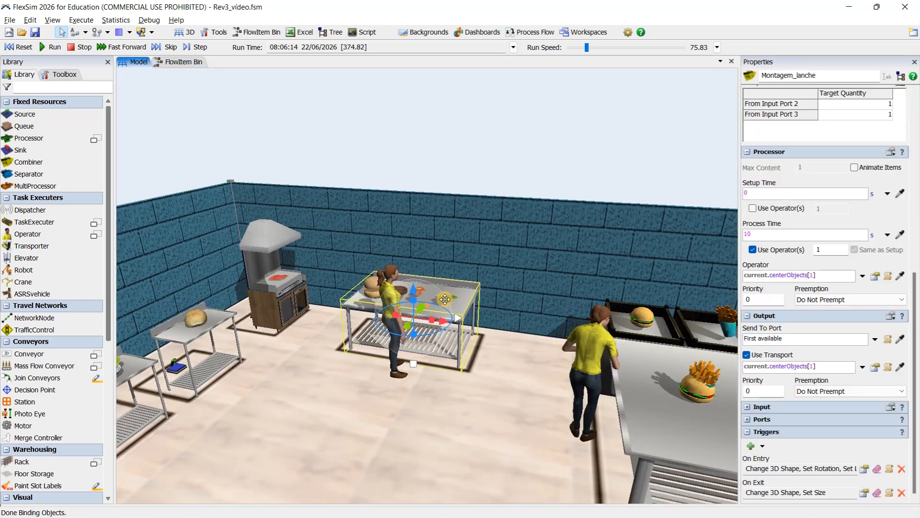
left_click(452, 295)
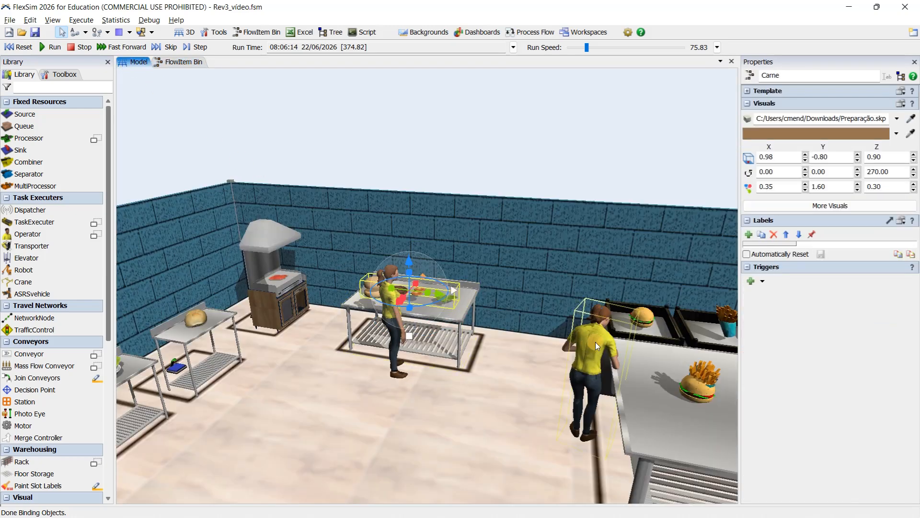
left_click(503, 343)
left_click(436, 298)
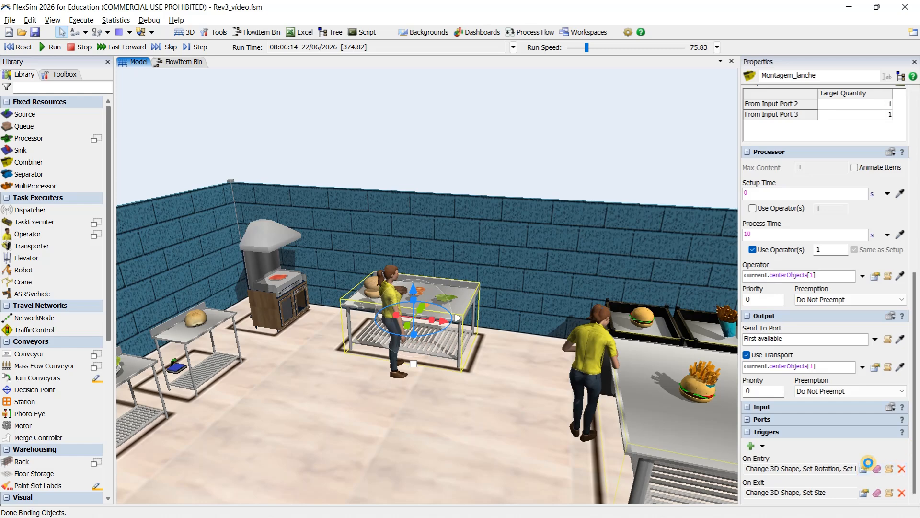
Review the rotation, location and size actions in Montagem_lanche's On Entry trigger and recheck the flow item list.
left_click(867, 463)
left_click(865, 467)
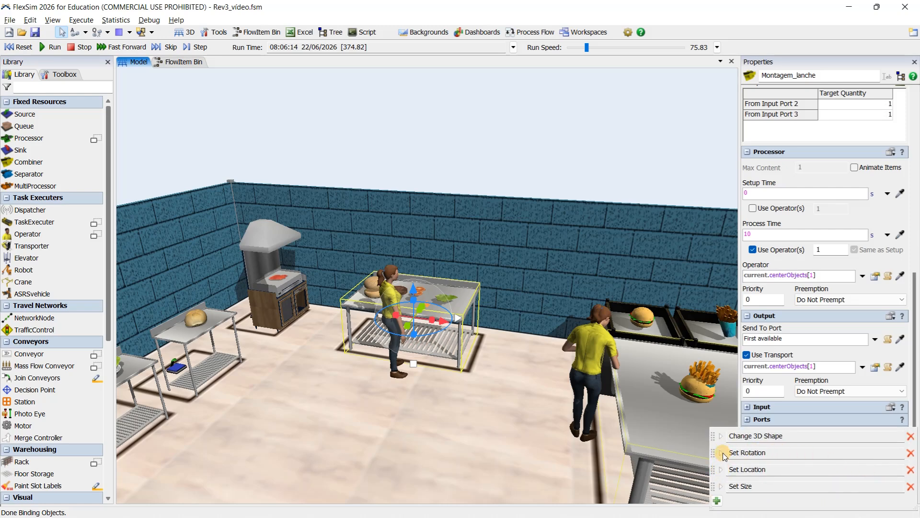
left_click(722, 453)
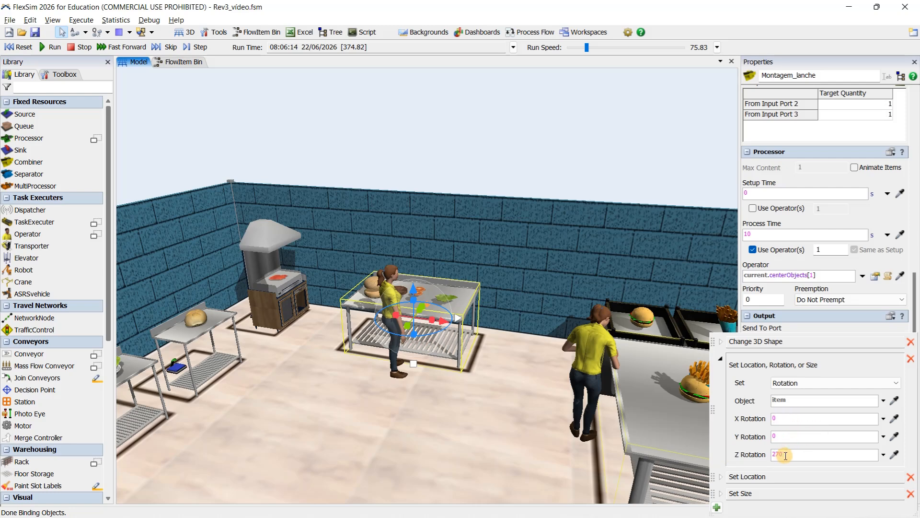
left_click(740, 358)
left_click(722, 359)
left_click(722, 373)
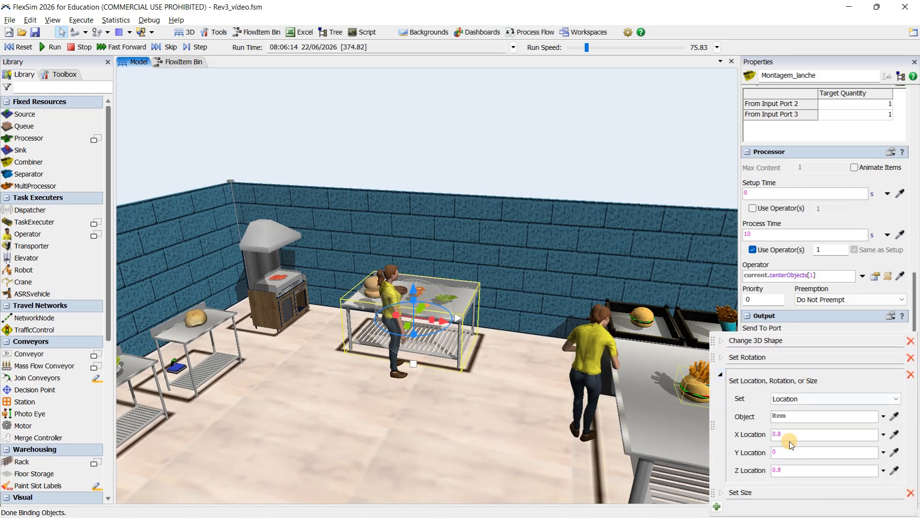
left_click(719, 373)
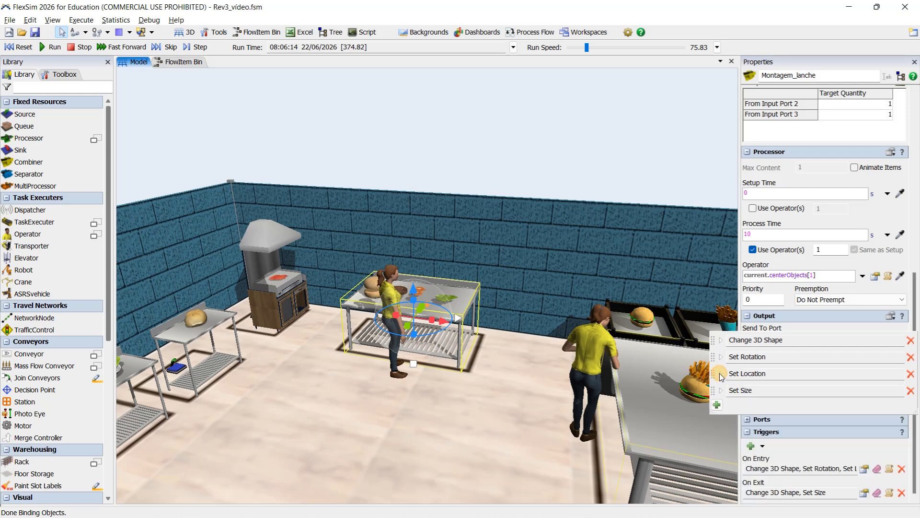
left_click(720, 390)
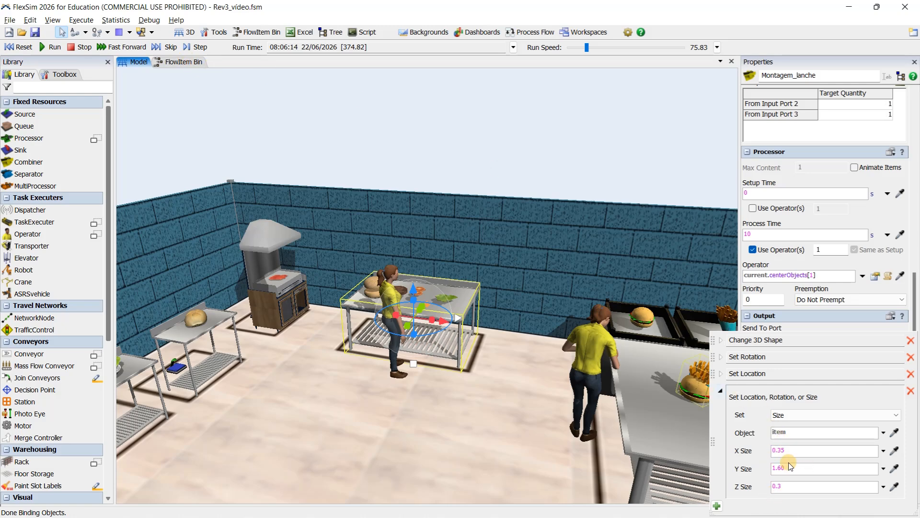
left_click(721, 391)
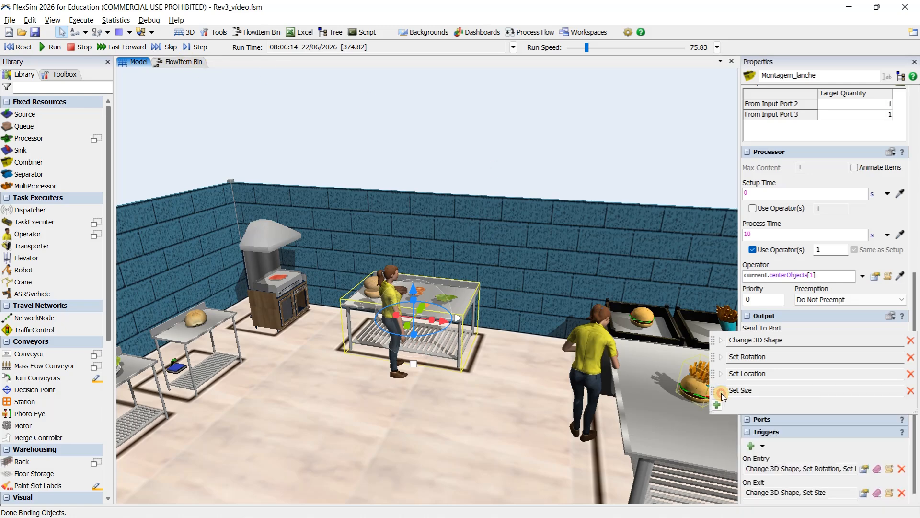
left_click(184, 63)
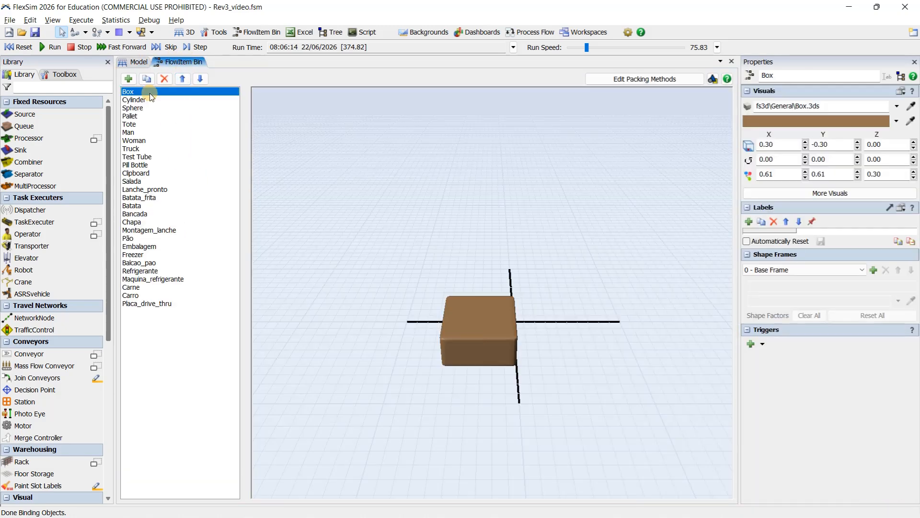
left_click(139, 62)
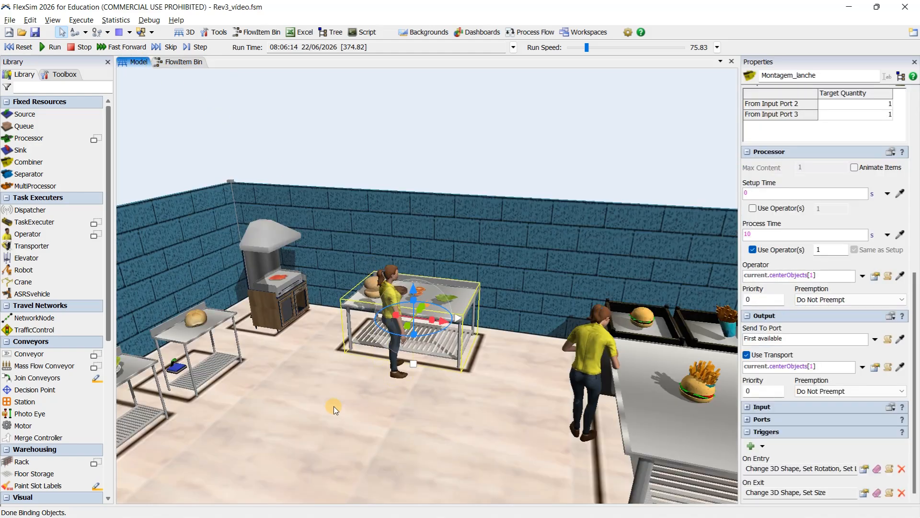
Examine the kitchen layout and review the processor, output and trigger settings of the Montagem combiner.
left_click_drag(333, 406, 404, 341)
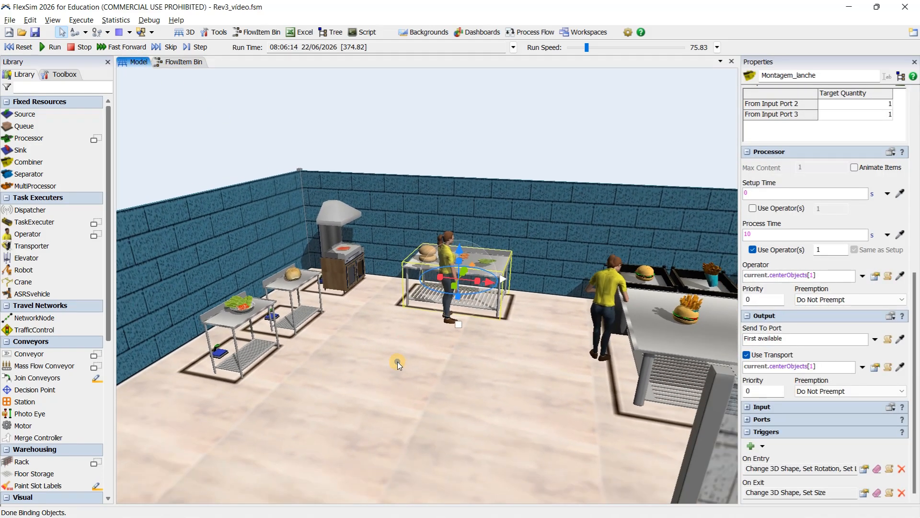
right_click(398, 362)
left_click(388, 327)
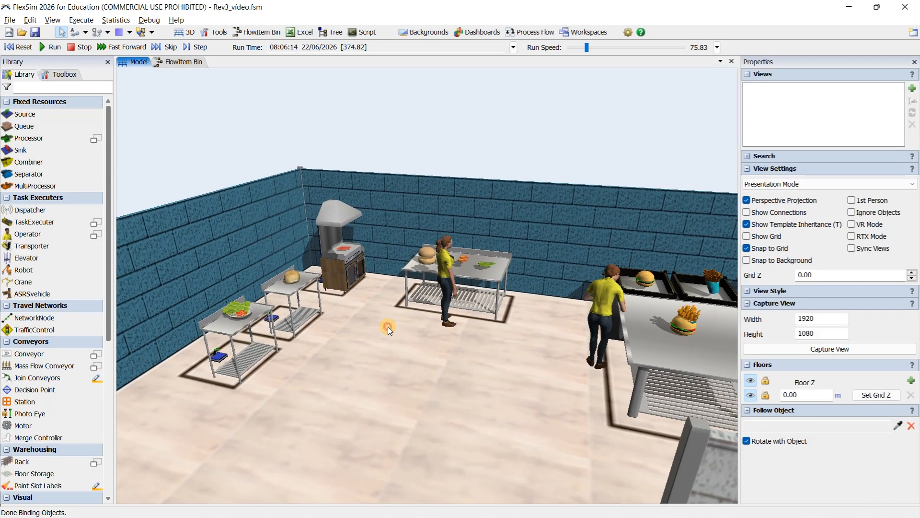
left_click_drag(415, 354, 394, 365)
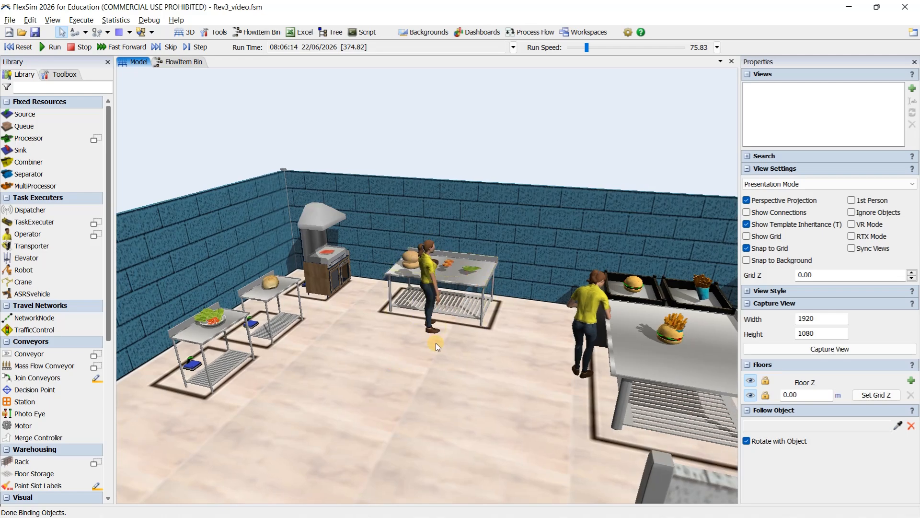
left_click_drag(410, 396, 381, 295)
left_click_drag(417, 362, 419, 324)
scroll(426, 334, "down", 2)
right_click_drag(431, 335, 440, 415)
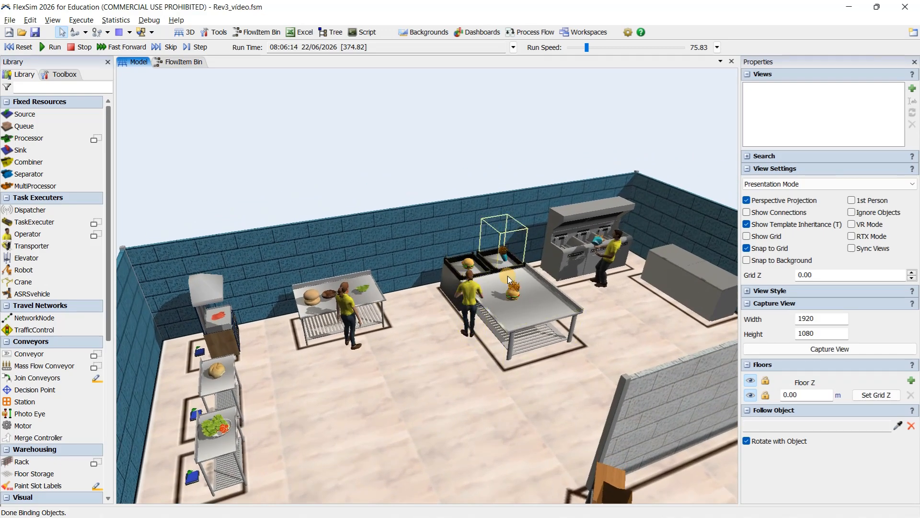
left_click(501, 297)
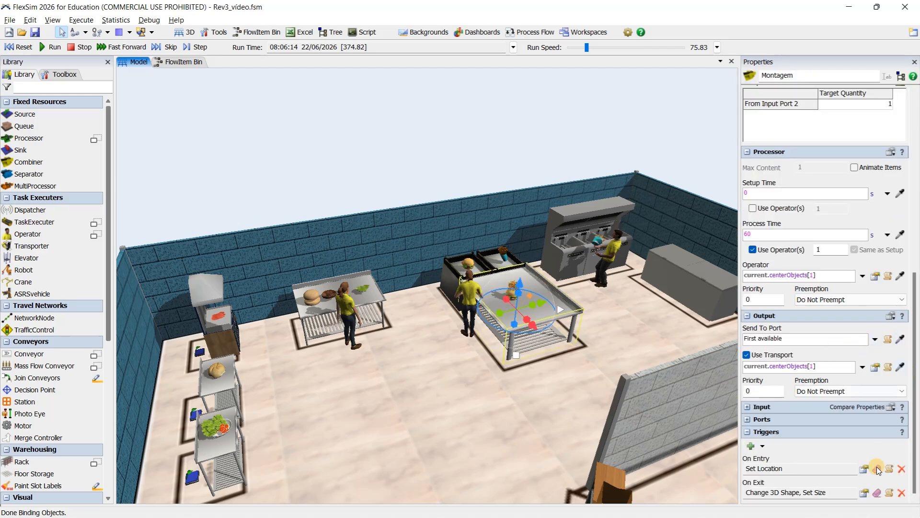
Review the visual settings of the packaged item on the wooden counter beside the partition wall.
left_click_drag(497, 403, 478, 322)
right_click_drag(479, 322, 469, 319)
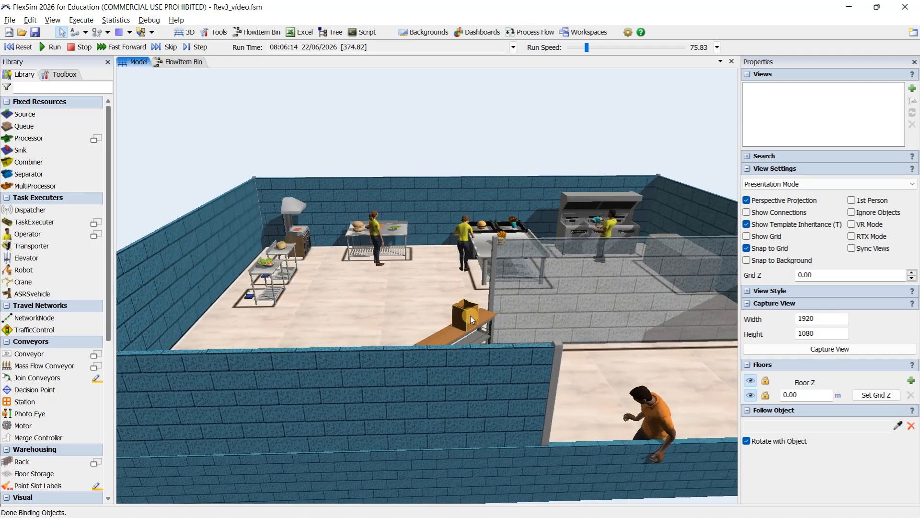
right_click_drag(396, 311, 420, 309)
left_click(463, 325)
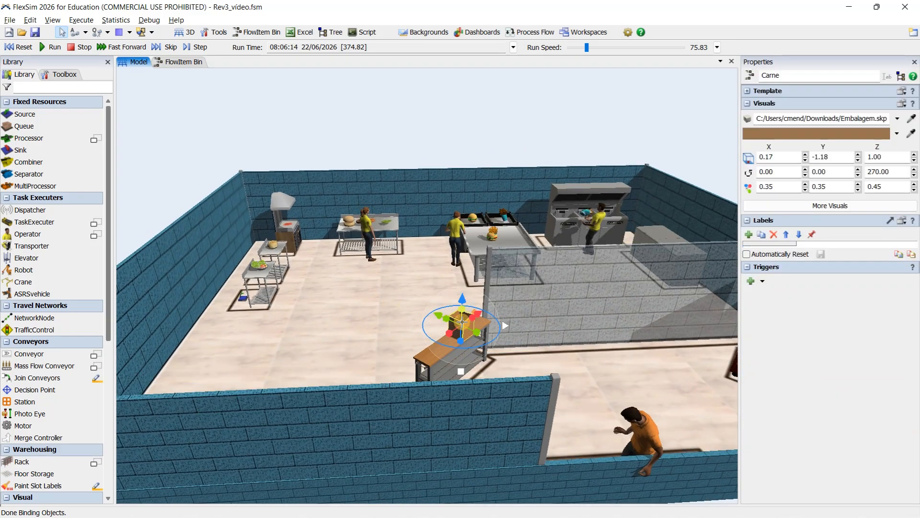
left_click(398, 308)
left_click_drag(404, 320, 363, 293)
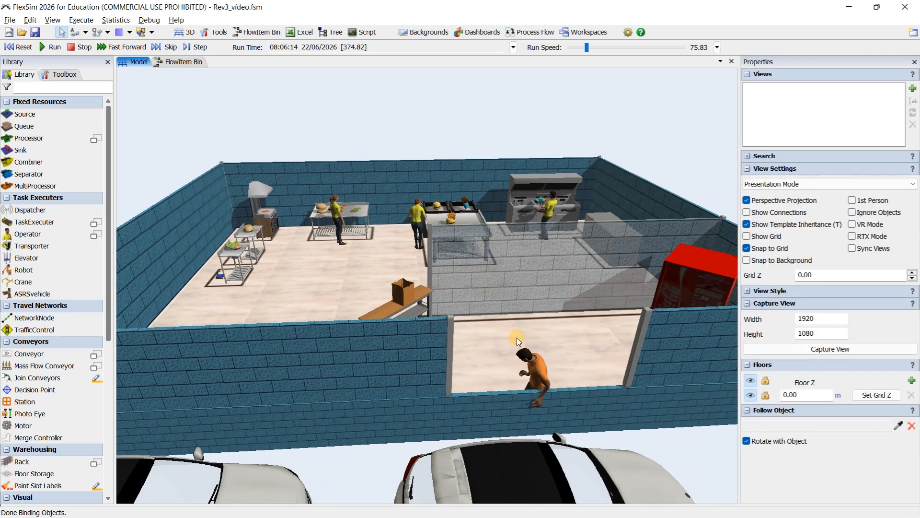
Review the visual and queue settings of the red Maquina_refrigerante drinks machine.
right_click_drag(517, 337, 526, 387)
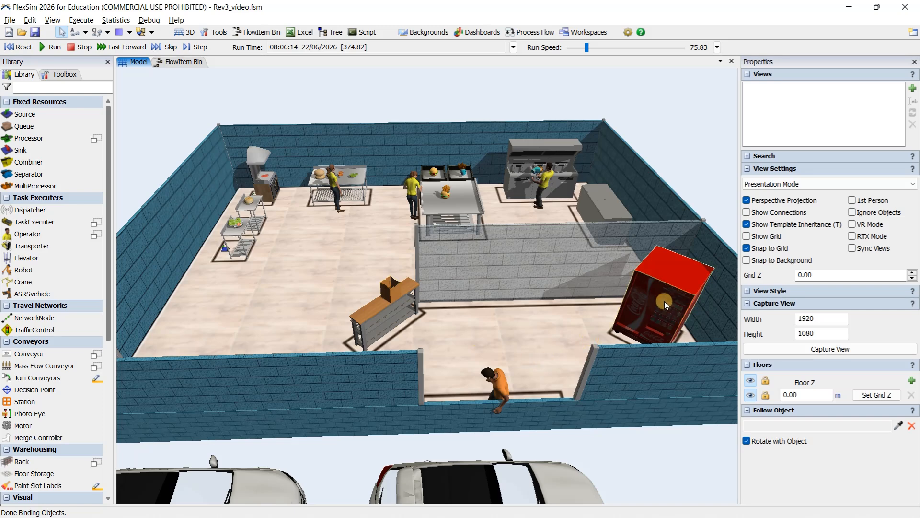
left_click(647, 315)
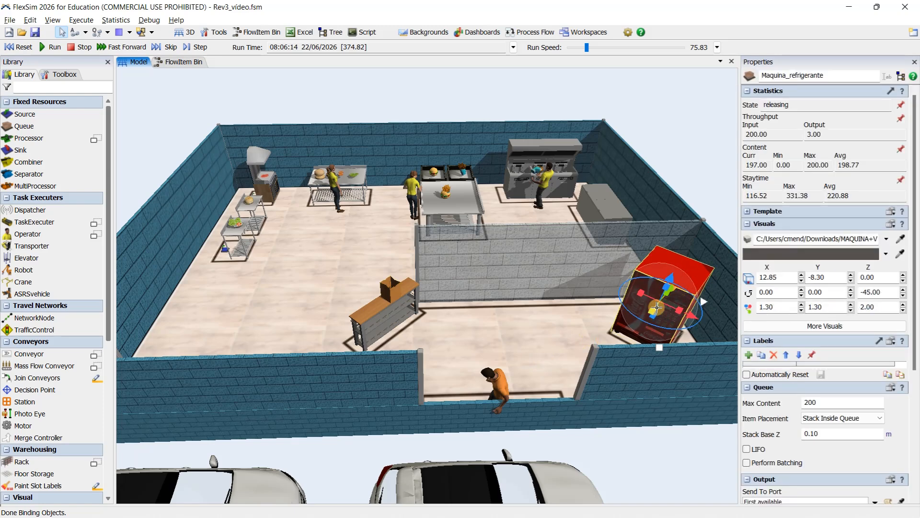
left_click(612, 329)
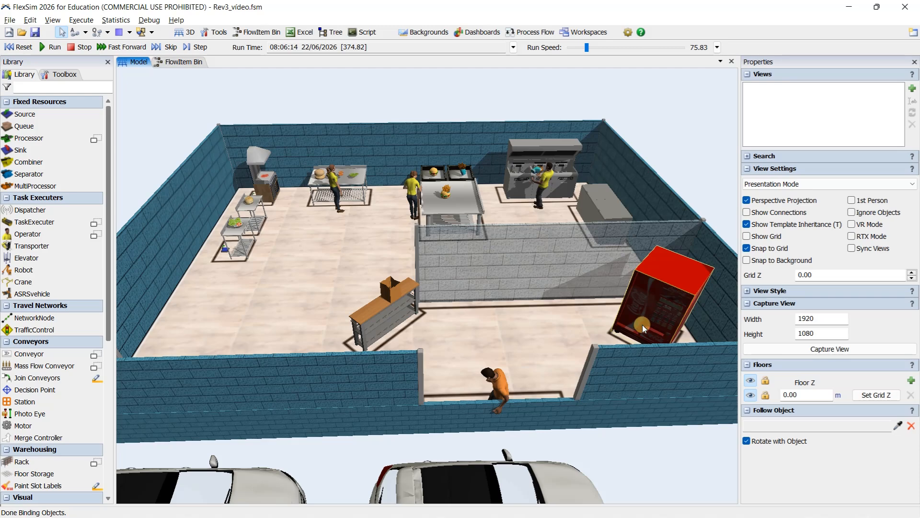
left_click(642, 324)
scroll(524, 362, "down", 3)
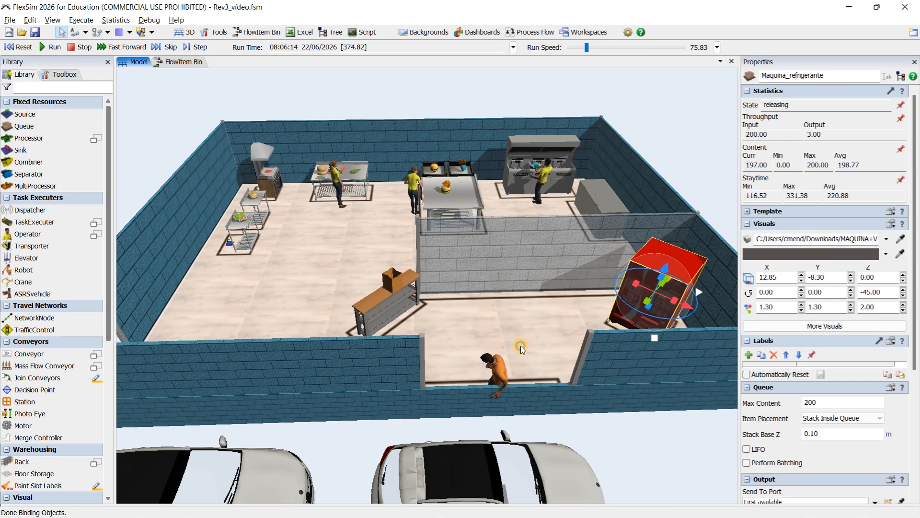
Examine the cars outside the drive-thru window up close and review the visual settings of the Carro item at the window.
left_click_drag(531, 338, 578, 272)
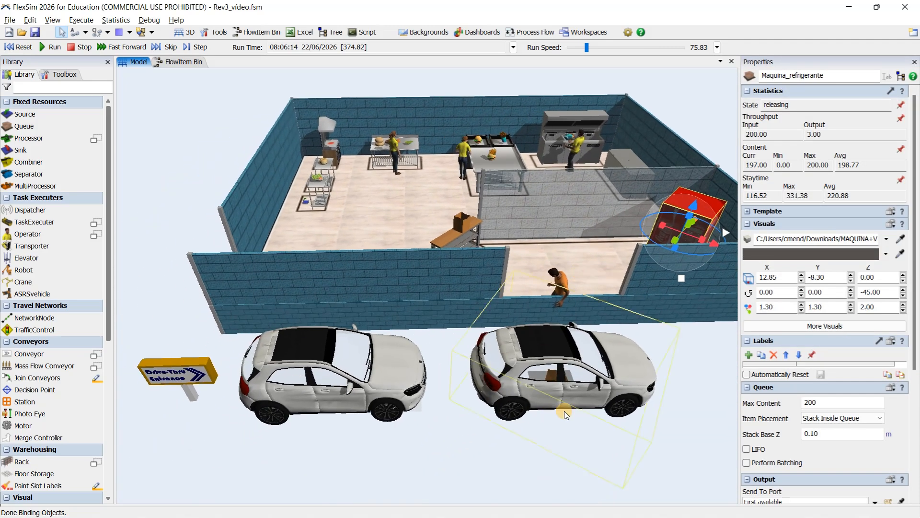
scroll(553, 378, "up", 2)
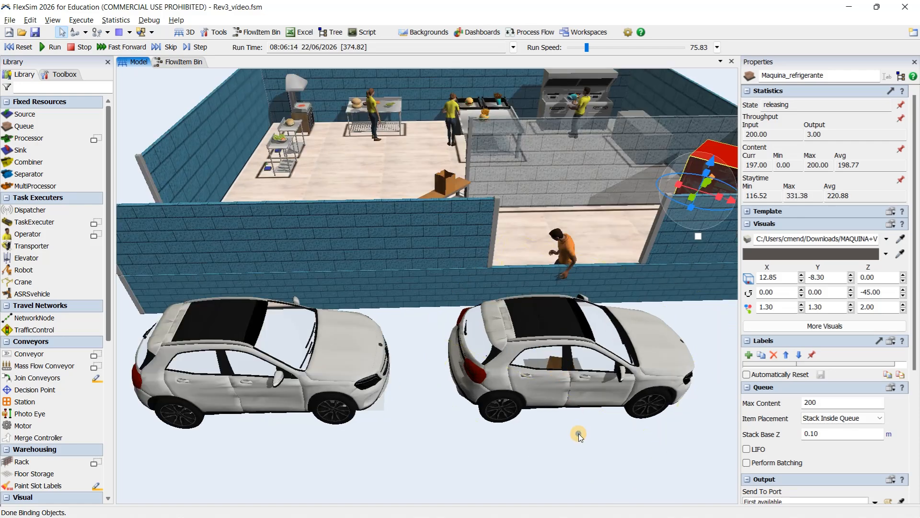
right_click_drag(579, 434, 577, 441)
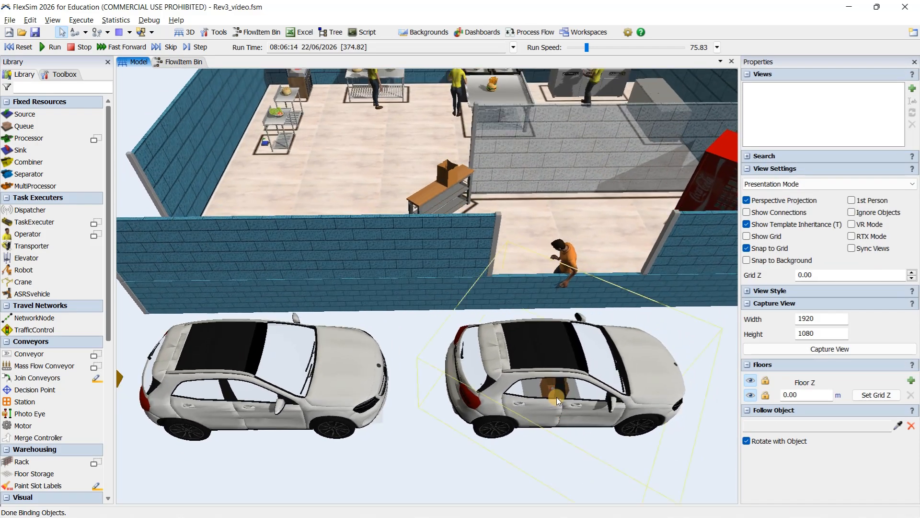
scroll(563, 376, "up", 5)
right_click_drag(563, 377, 570, 404)
scroll(585, 451, "down", 5)
scroll(591, 468, "down", 4)
left_click_drag(570, 404, 519, 352)
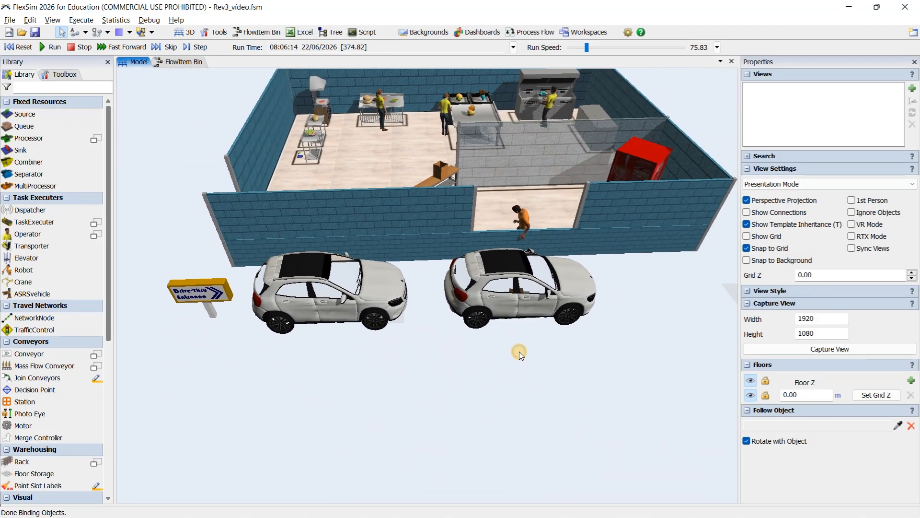
scroll(555, 296, "down", 2)
scroll(621, 300, "up", 2)
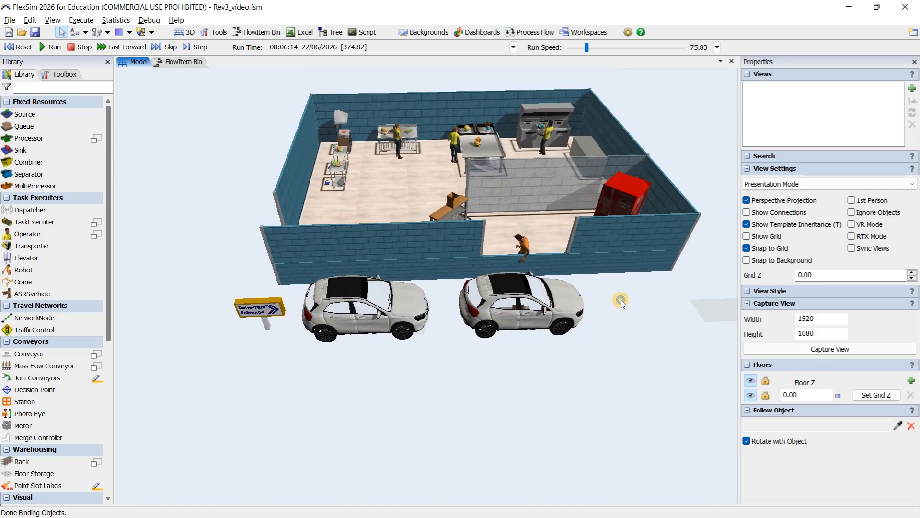
left_click(584, 316)
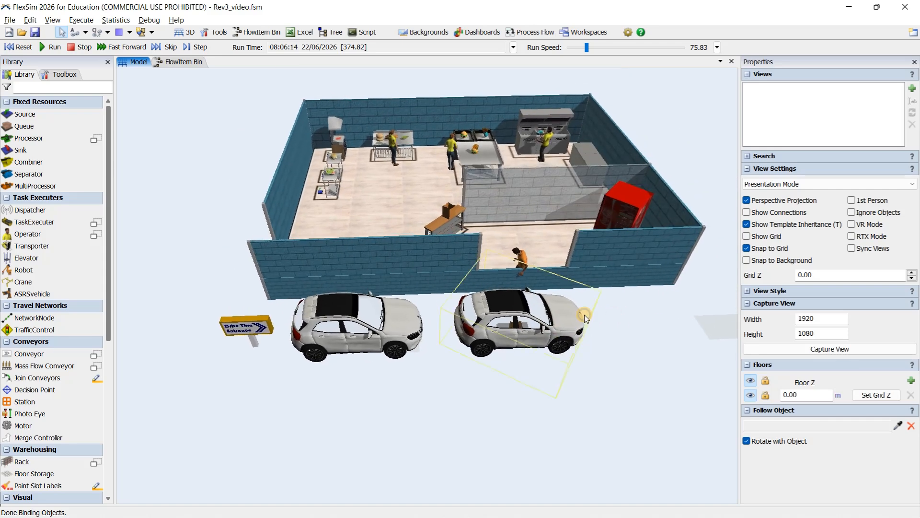
left_click(528, 310)
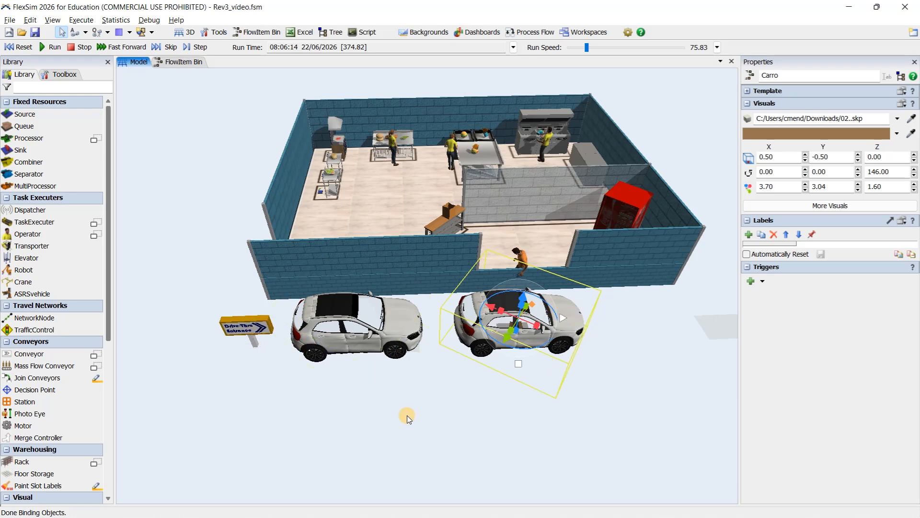
Review the visual, flow item class, arrival and output settings of Source1, the drive-thru entrance sign.
left_click_drag(407, 416, 514, 410)
scroll(362, 328, "up", 3)
left_click_drag(360, 369, 455, 385)
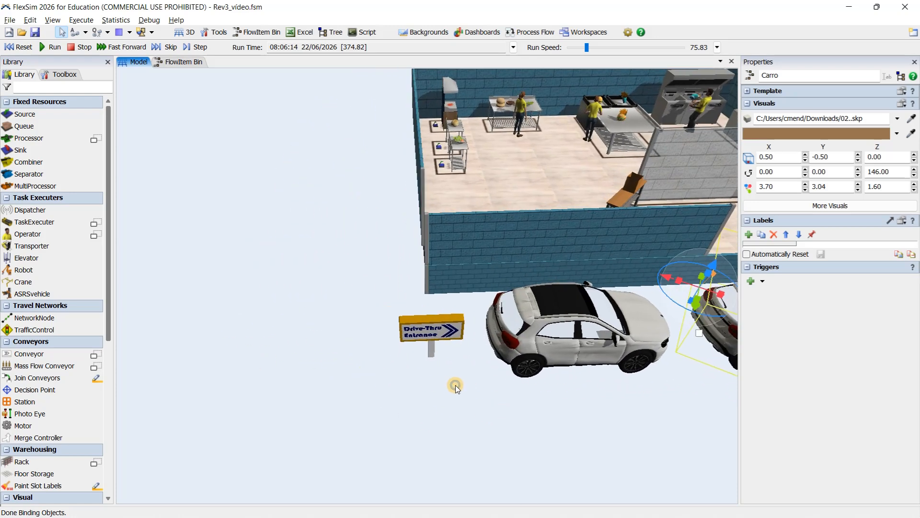
left_click(434, 334)
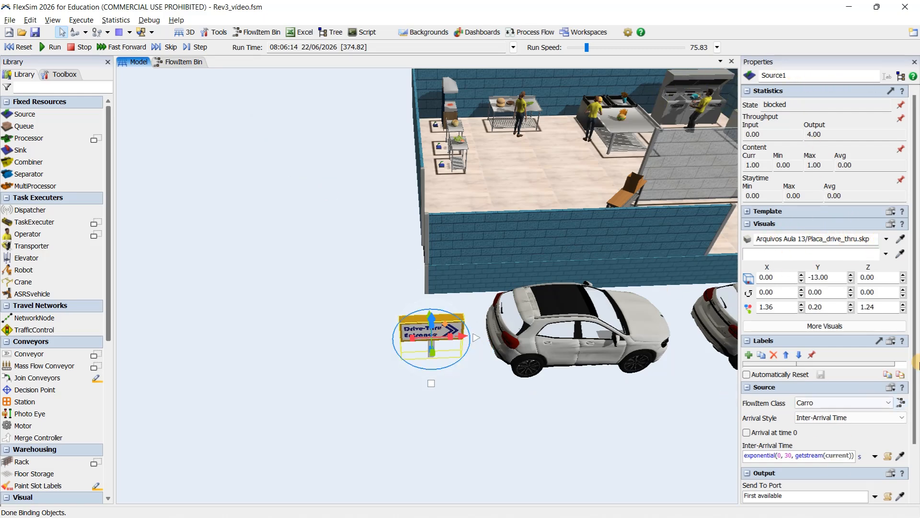
left_click_drag(915, 265, 916, 303)
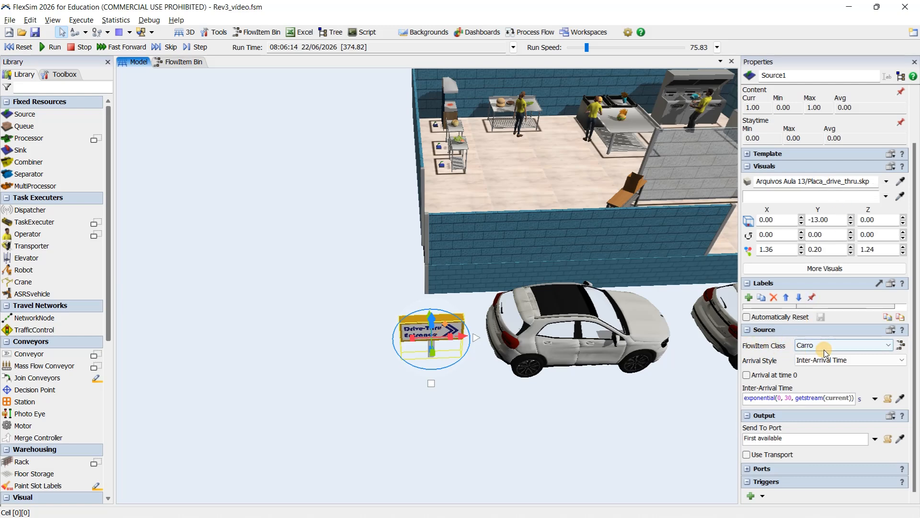
left_click(853, 348)
left_click(851, 346)
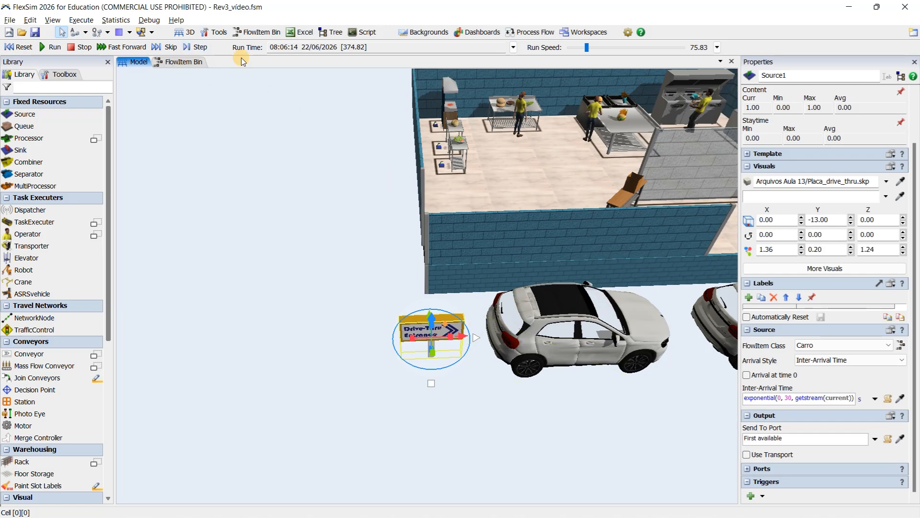
Review the Carro flow item's 3D shape and visual settings in the FlowItem Bin, viewing the car from several angles.
left_click(180, 65)
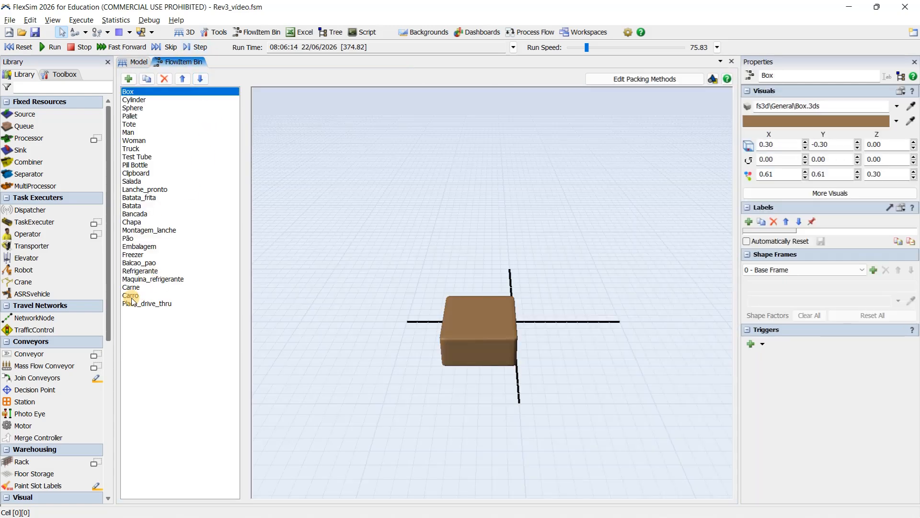
left_click(132, 296)
scroll(484, 366, "down", 5)
left_click_drag(532, 379, 627, 362)
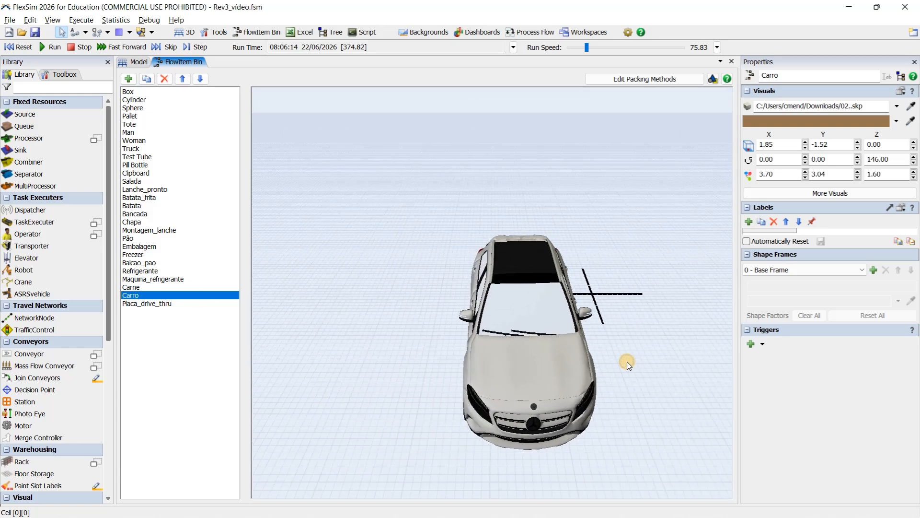
right_click_drag(628, 362, 656, 367)
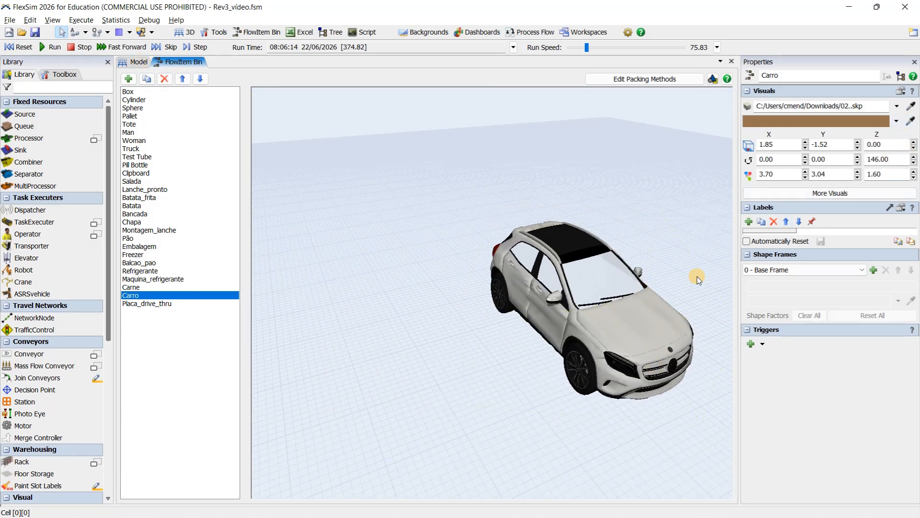
left_click(136, 61)
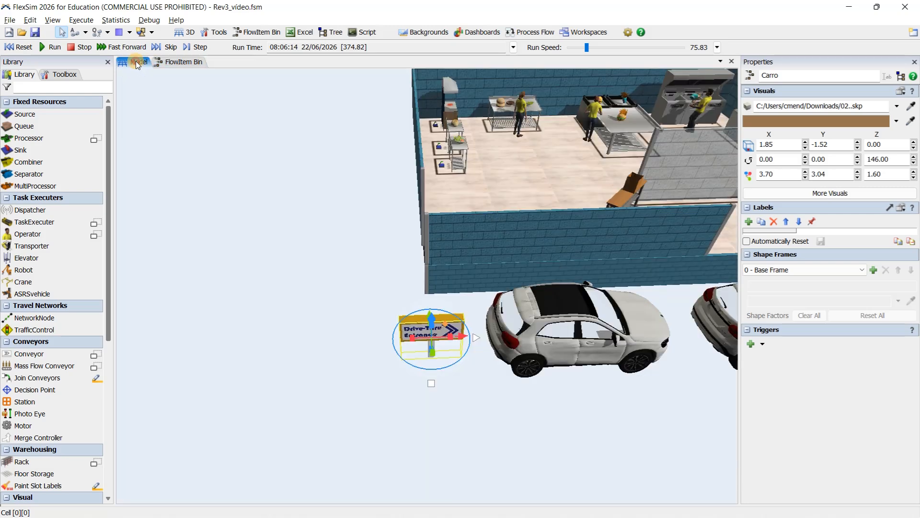
Examine the whole restaurant with its drive-thru lane, and view the kitchen stations inside up close.
left_click_drag(327, 317, 267, 287)
scroll(567, 385, "down", 4)
left_click_drag(624, 397, 552, 398)
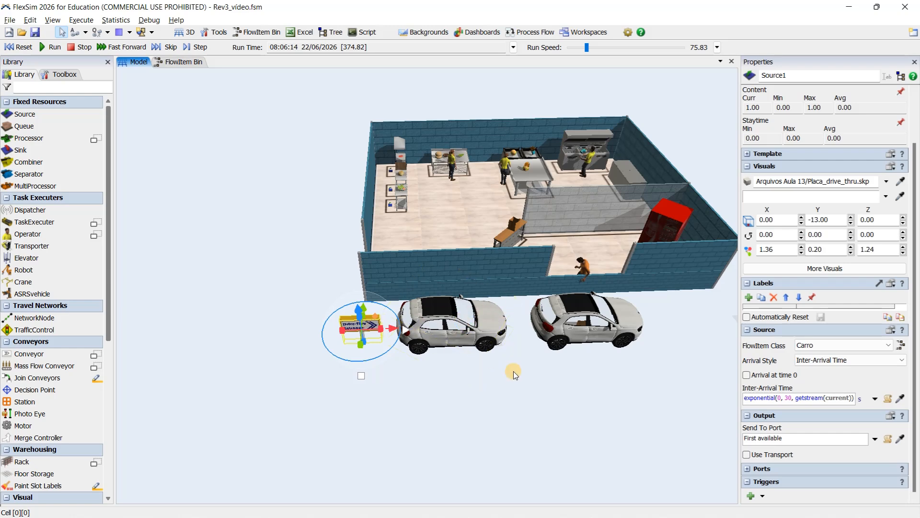
left_click_drag(553, 416, 511, 415)
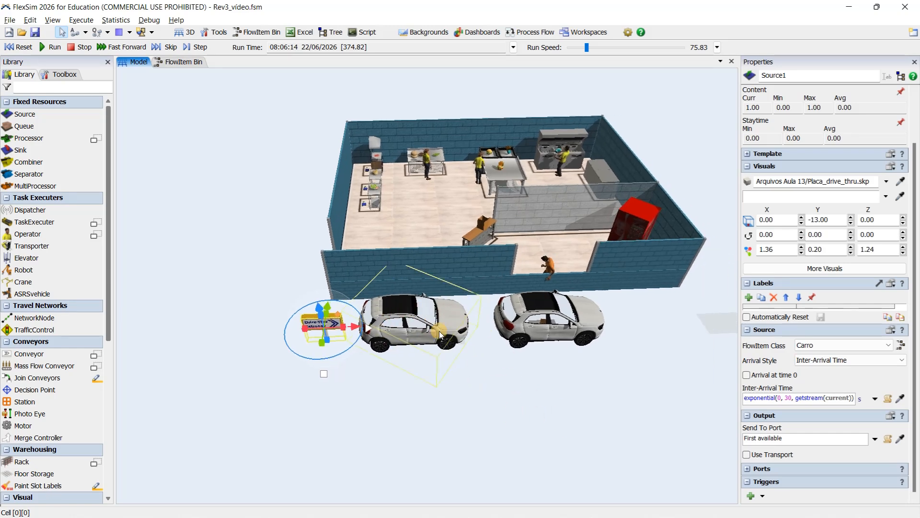
scroll(520, 391, "down", 2)
scroll(532, 422, "up", 1)
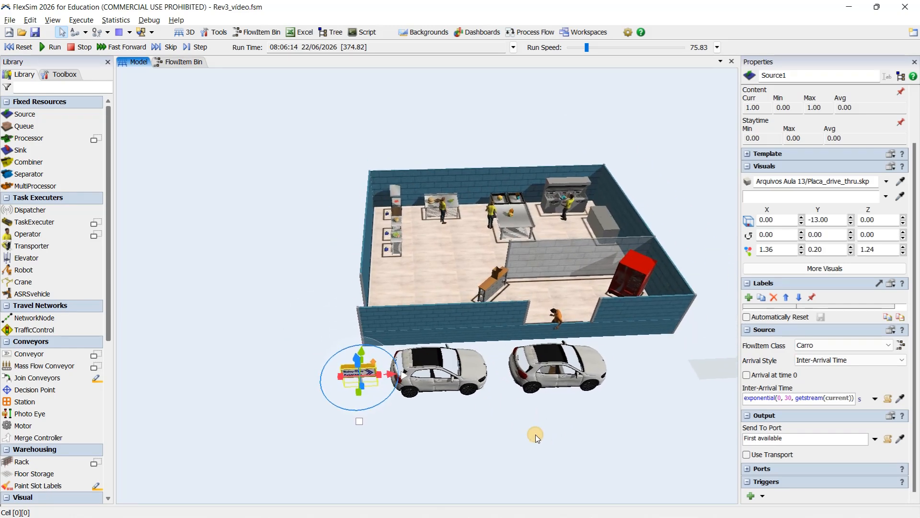
scroll(447, 283, "up", 2)
scroll(440, 262, "up", 3)
scroll(447, 315, "down", 3)
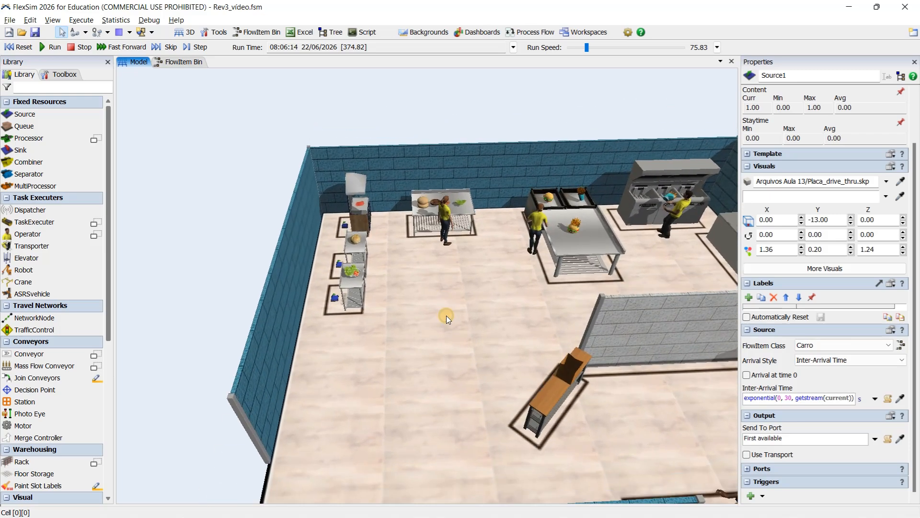
scroll(458, 331, "up", 4)
scroll(470, 335, "down", 4)
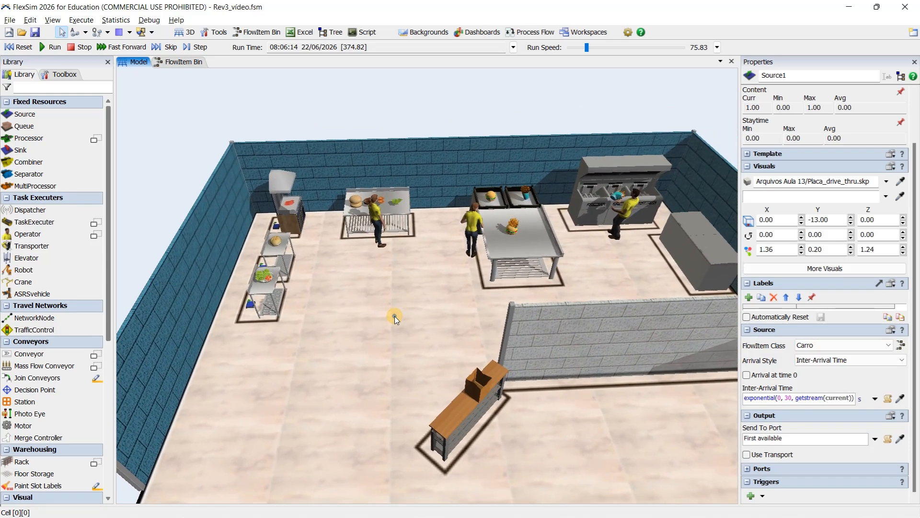
scroll(533, 288, "up", 4)
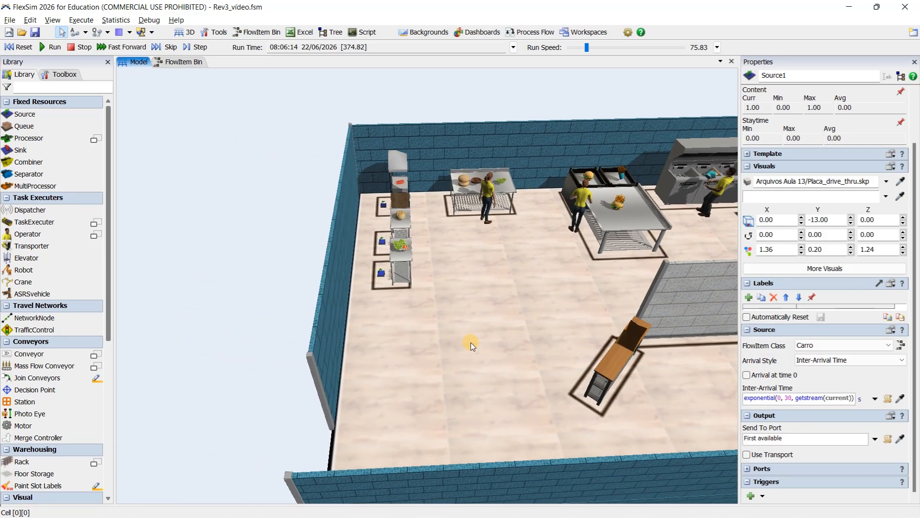
Draw a straight wall segment outside the restaurant, running roughly parallel to its blue side wall.
right_click_drag(471, 342, 566, 328)
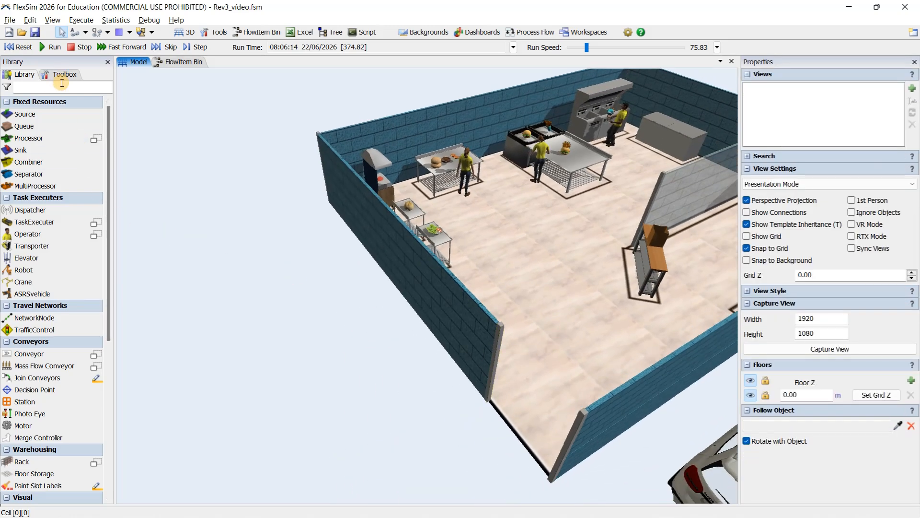
left_click_drag(109, 190, 98, 346)
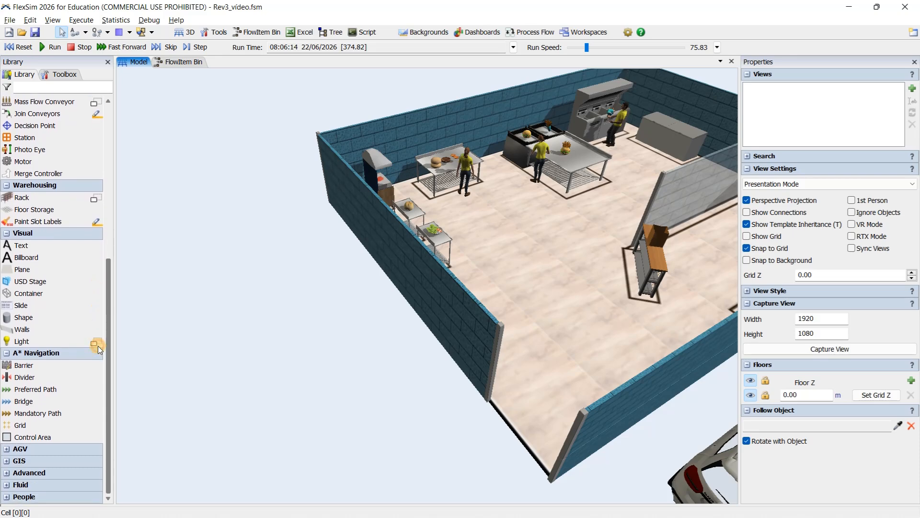
left_click(26, 329)
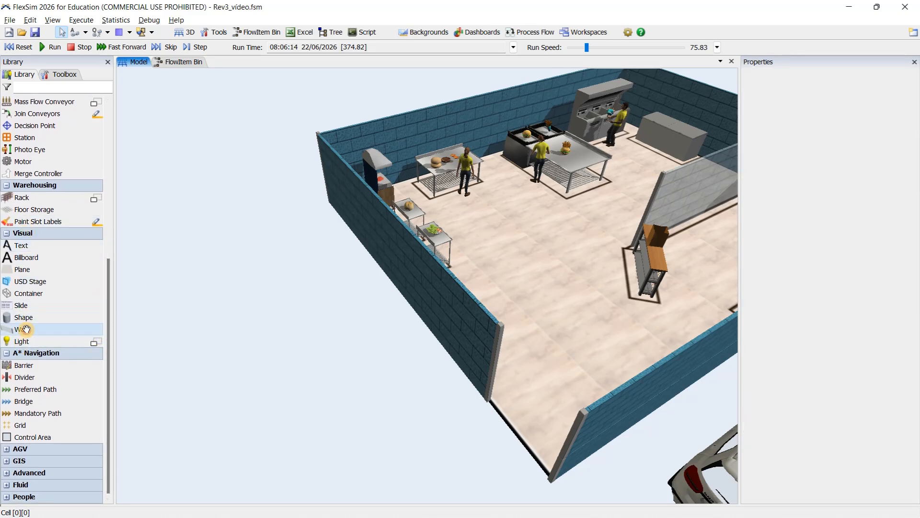
left_click(281, 225)
left_click(392, 418)
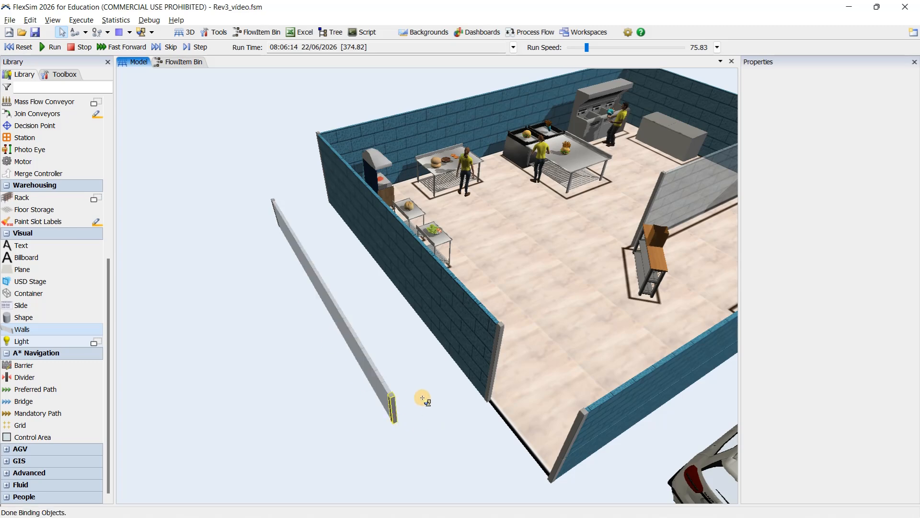
key("Escape")
left_click(451, 438)
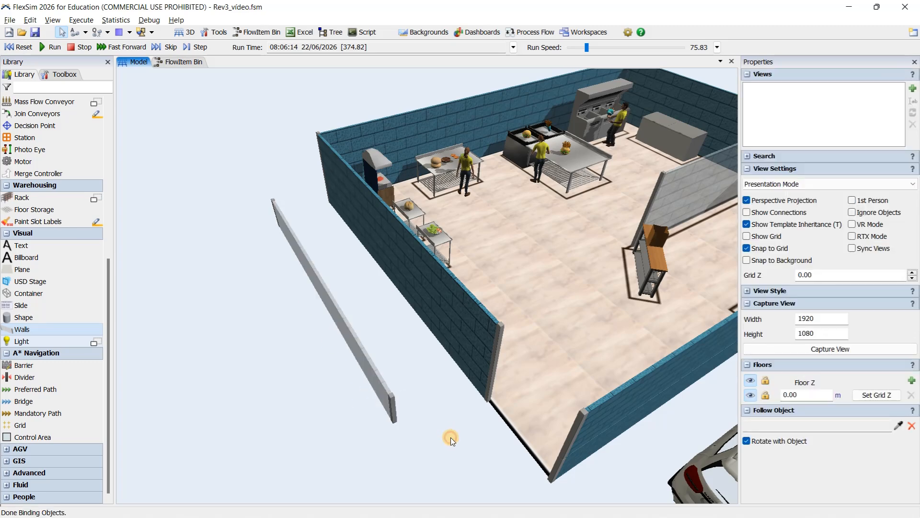
Set the height of the new grey wall outside the restaurant to 2.
right_click_drag(451, 437, 434, 368)
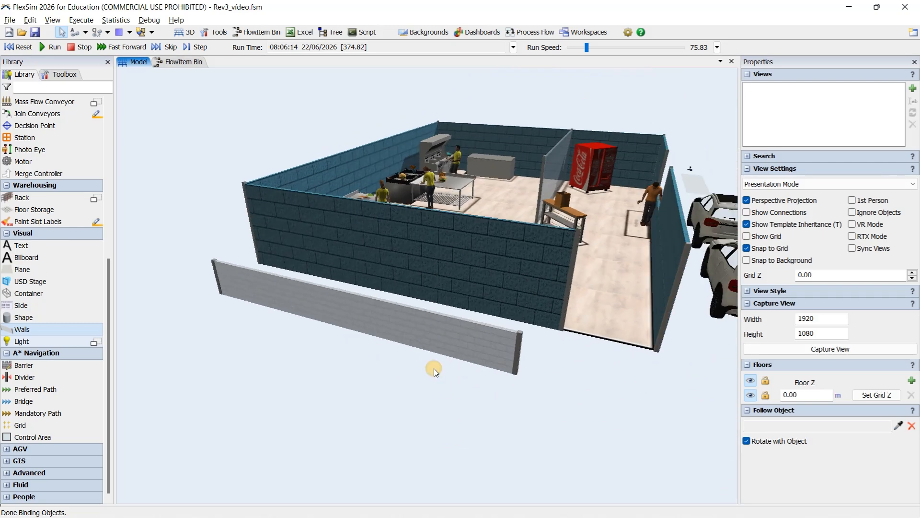
left_click(405, 326)
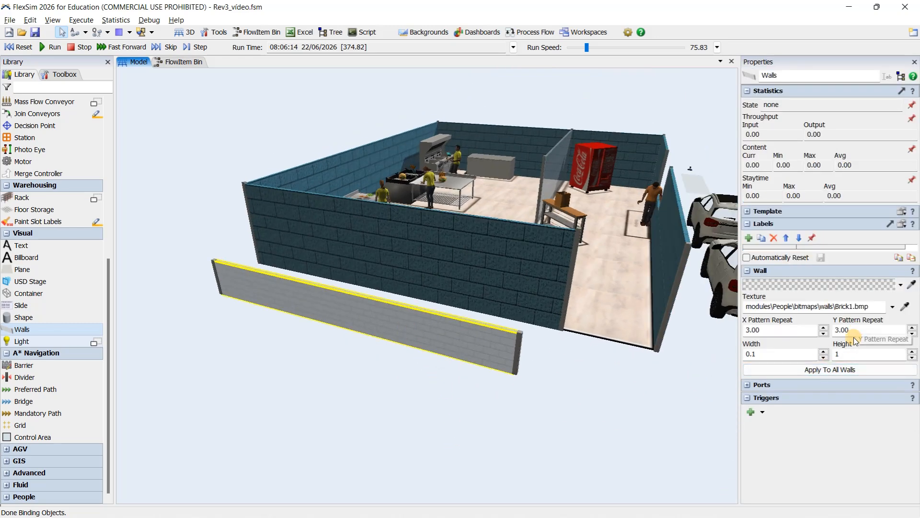
left_click(844, 355)
type("2")
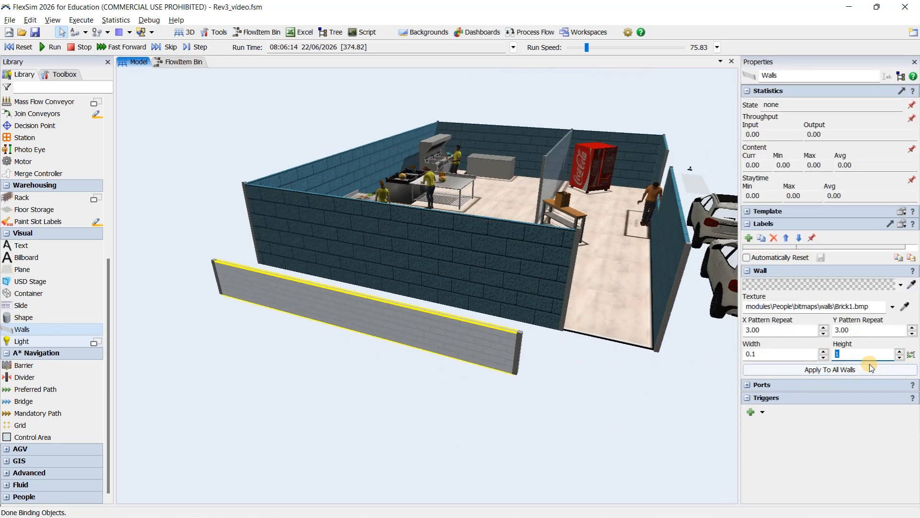
left_click(559, 385)
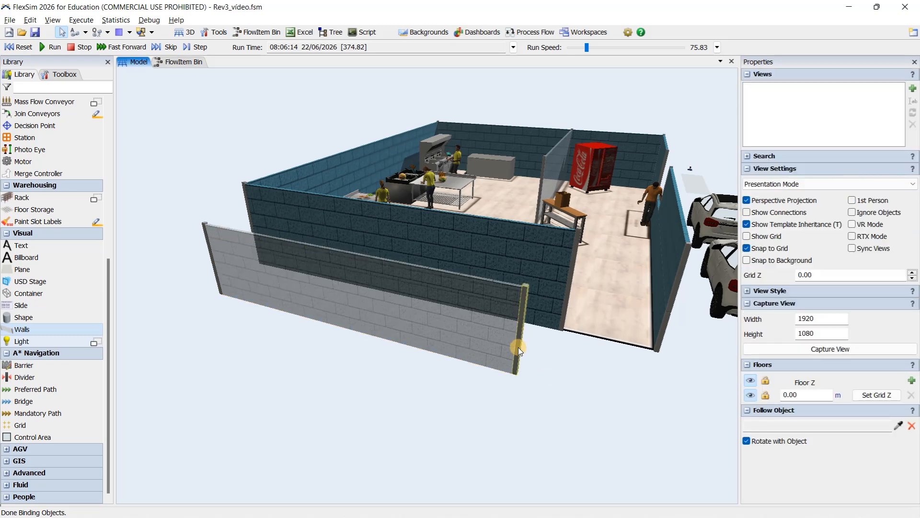
Undo the wall height change and delete the grey wall outside the restaurant together with its end pillars.
key("ctrl+z")
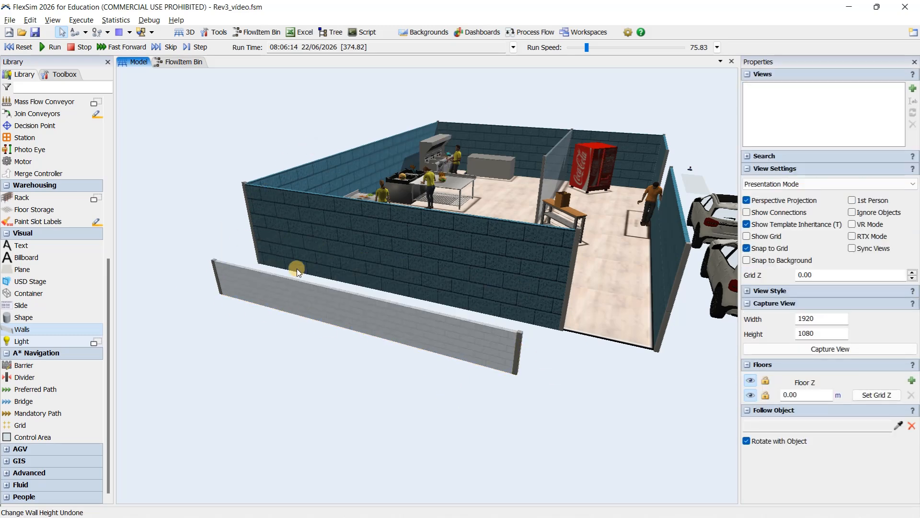
left_click(518, 343)
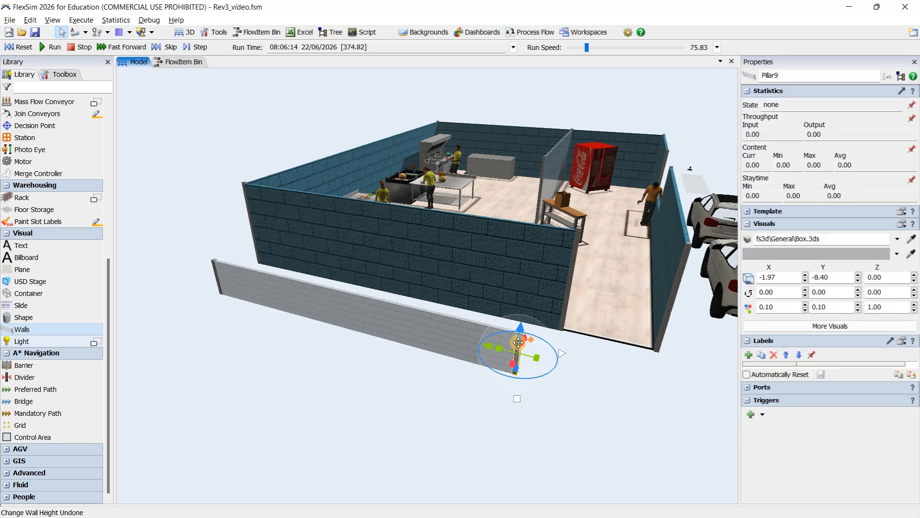
key("Delete")
left_click(268, 337)
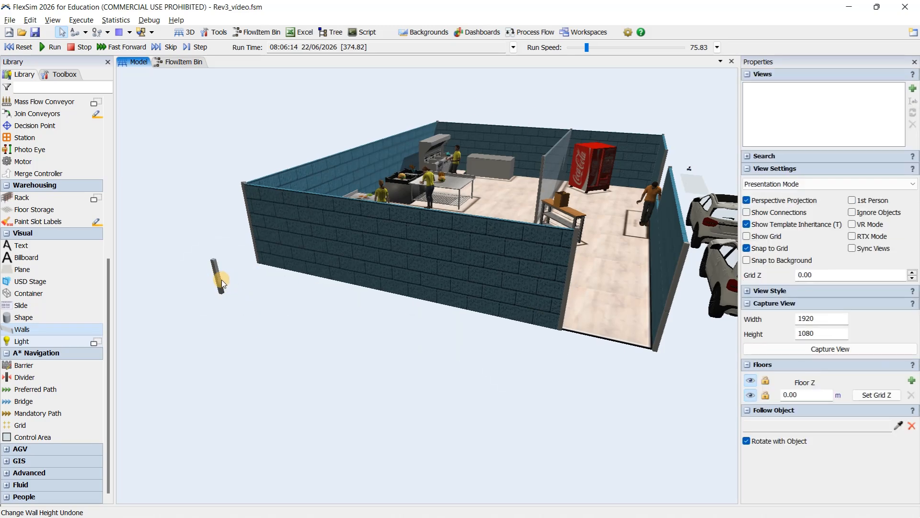
left_click(221, 280)
left_click(579, 294)
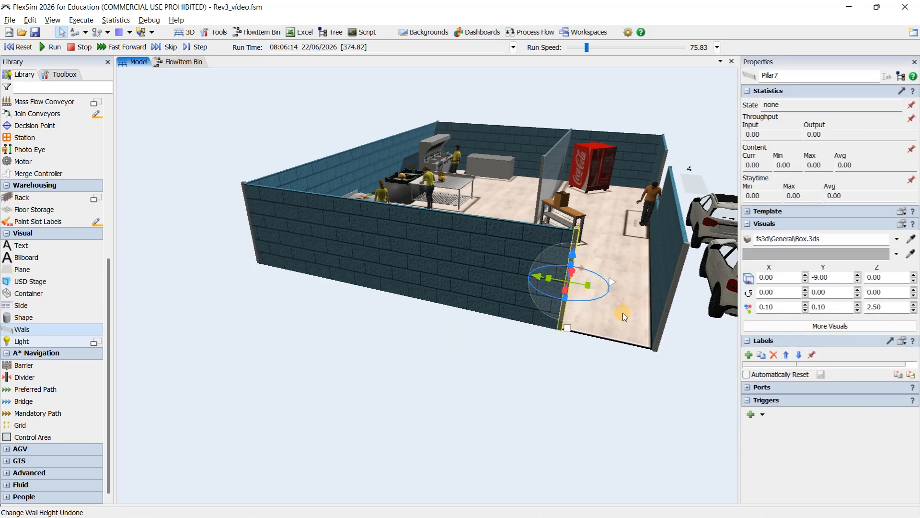
left_click(599, 379)
Review the image file, position, size and display flags of the ModelBackground1 floor background.
scroll(572, 329, "up", 5)
right_click_drag(572, 328, 521, 270)
left_click_drag(522, 269, 426, 268)
right_click_drag(426, 268, 423, 272)
left_click_drag(432, 236, 423, 251)
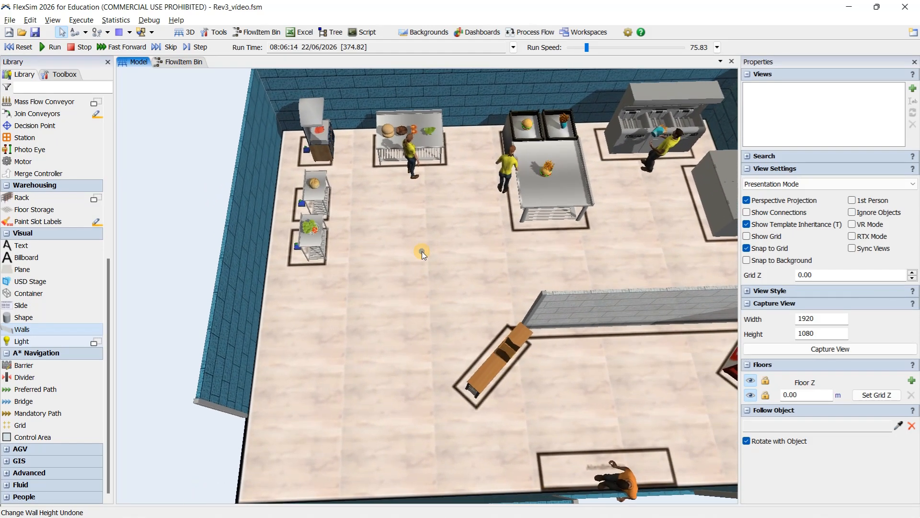
left_click(427, 32)
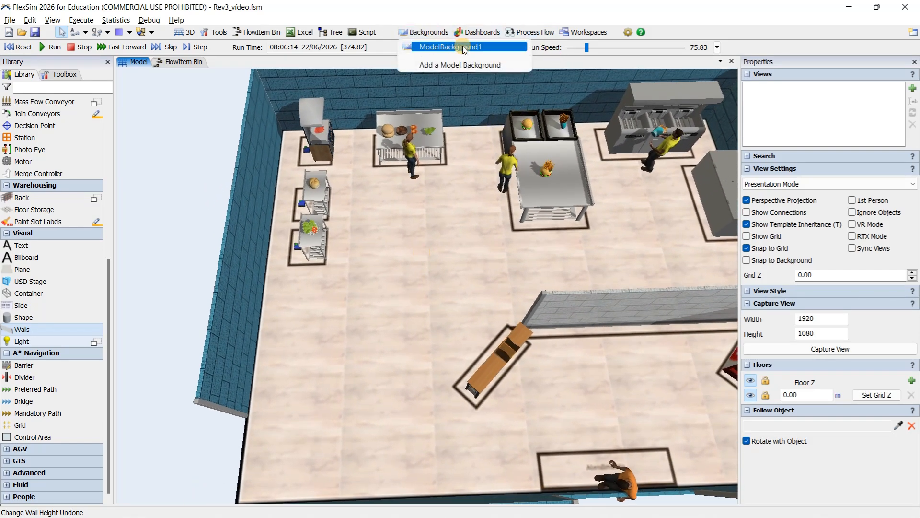
left_click(463, 46)
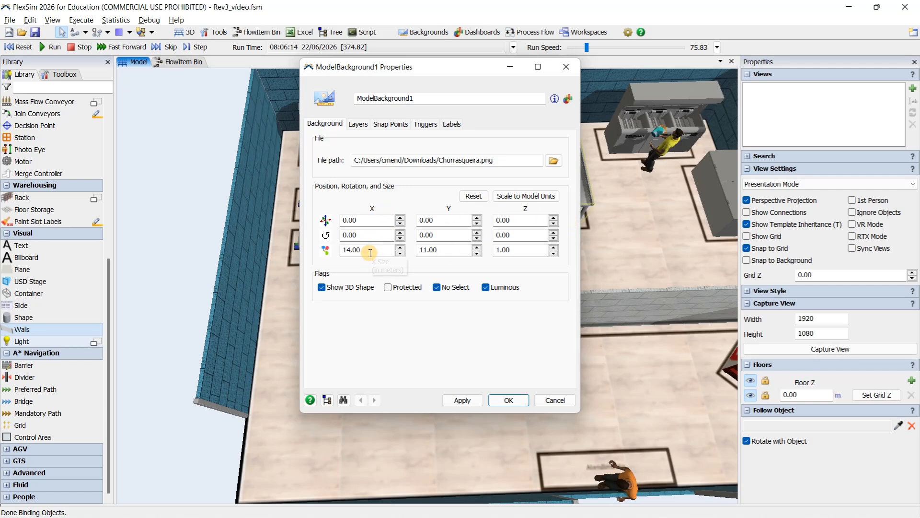
left_click(484, 287)
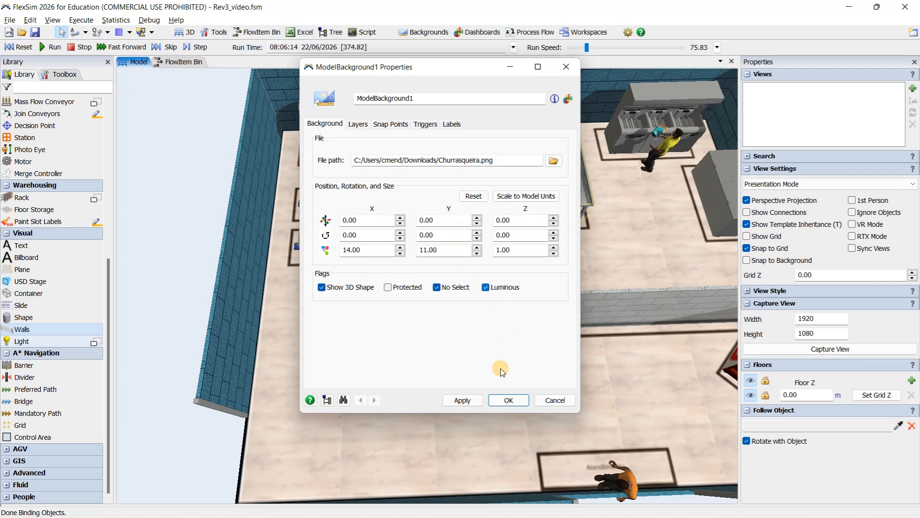
left_click(472, 401)
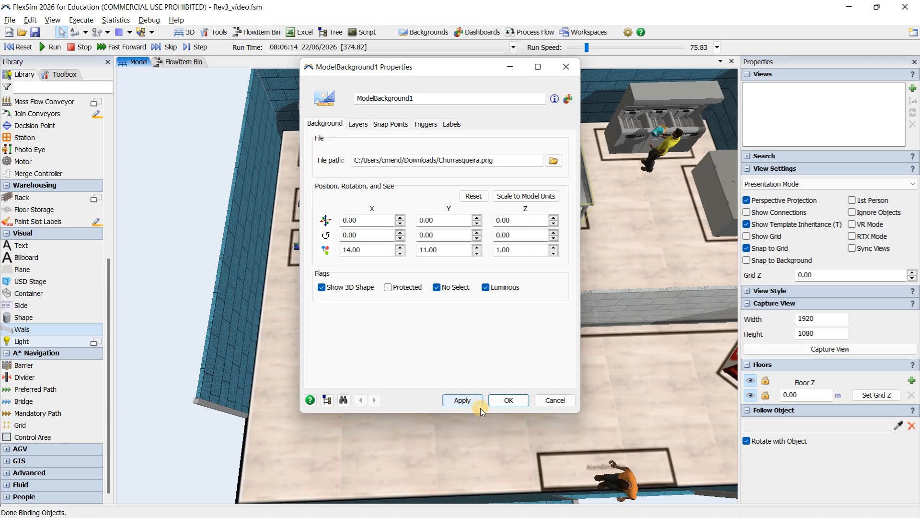
left_click(509, 401)
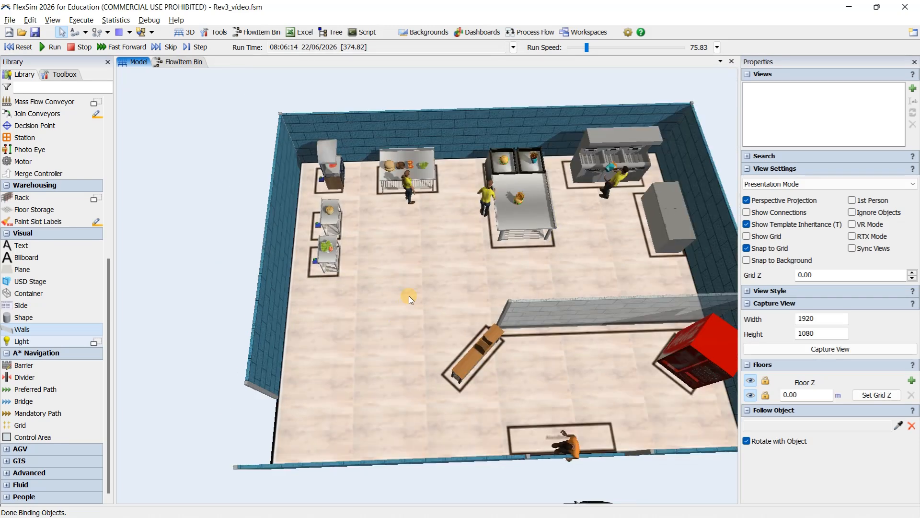
Examine the finished restaurant from above and from the drive-thru side, including the Montagem table and the waiting cars.
scroll(409, 296, "down", 3)
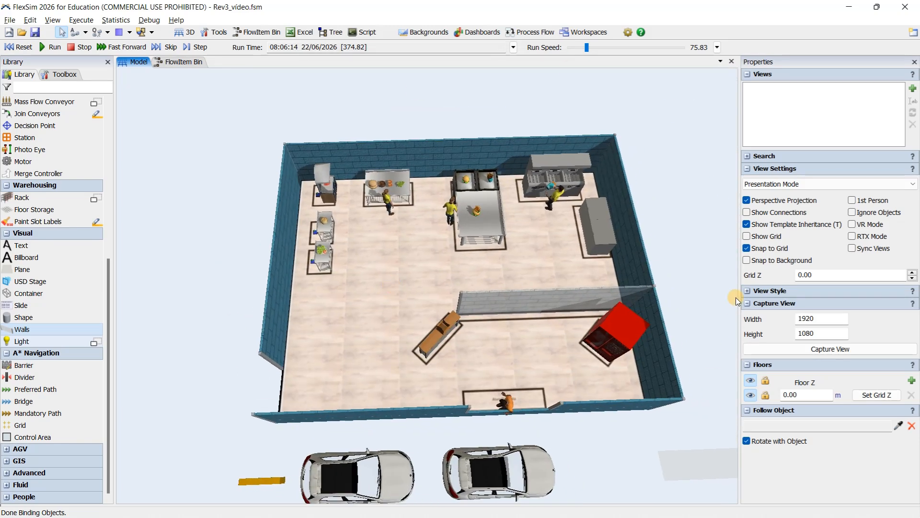
scroll(705, 296, "down", 4)
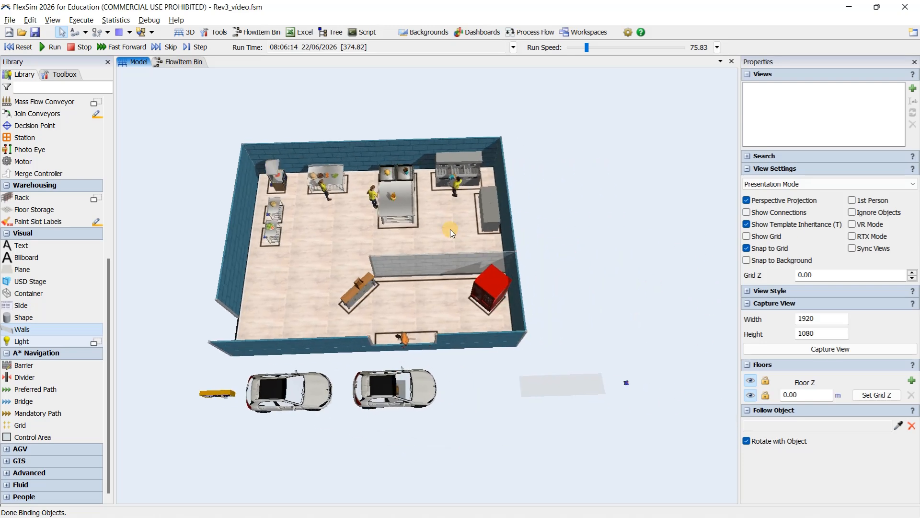
scroll(372, 284, "up", 5)
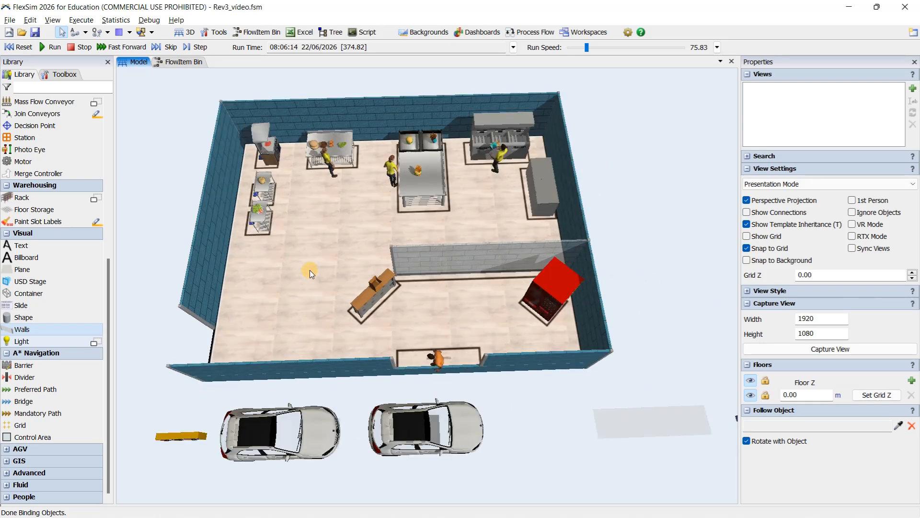
left_click(461, 173)
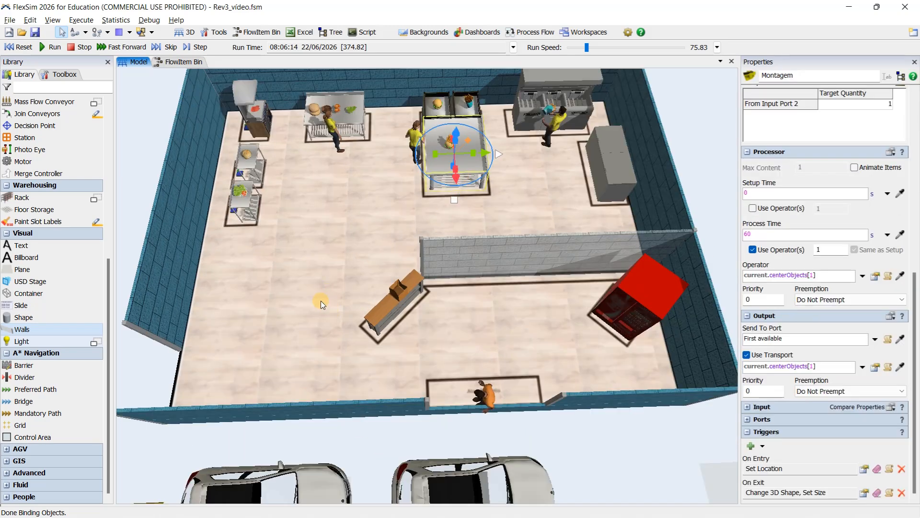
right_click_drag(319, 293, 329, 272)
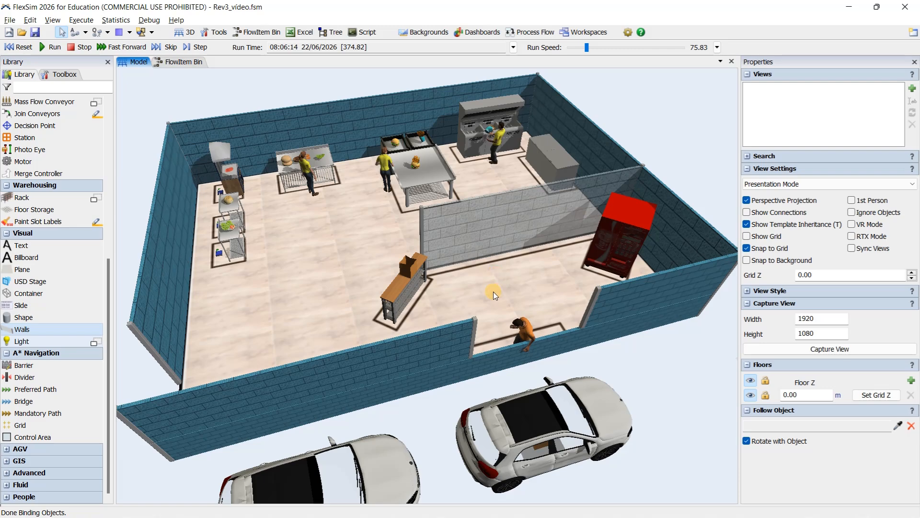
left_click_drag(494, 292, 494, 237)
scroll(495, 238, "down", 1)
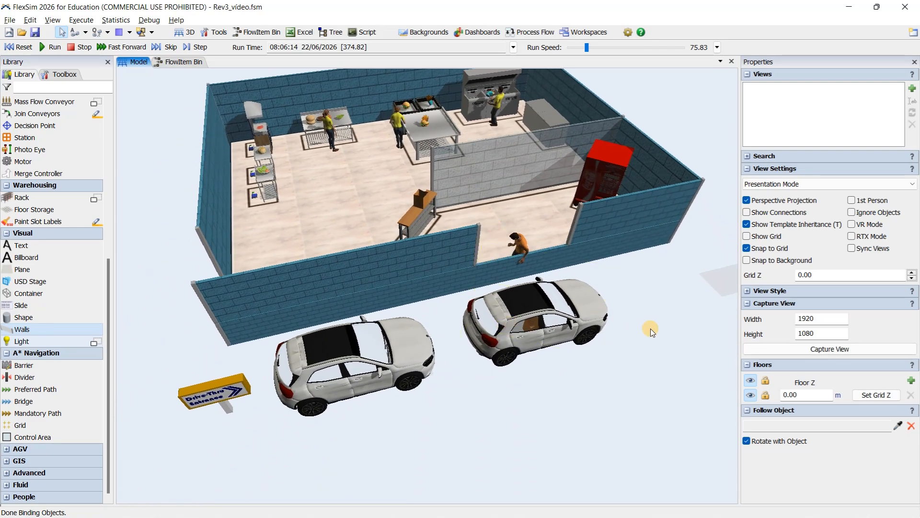
Inspect the Retirada_pedido object under the car at the pickup window, including its available 3D shape options.
left_click_drag(650, 329, 500, 315)
right_click_drag(501, 315, 512, 342)
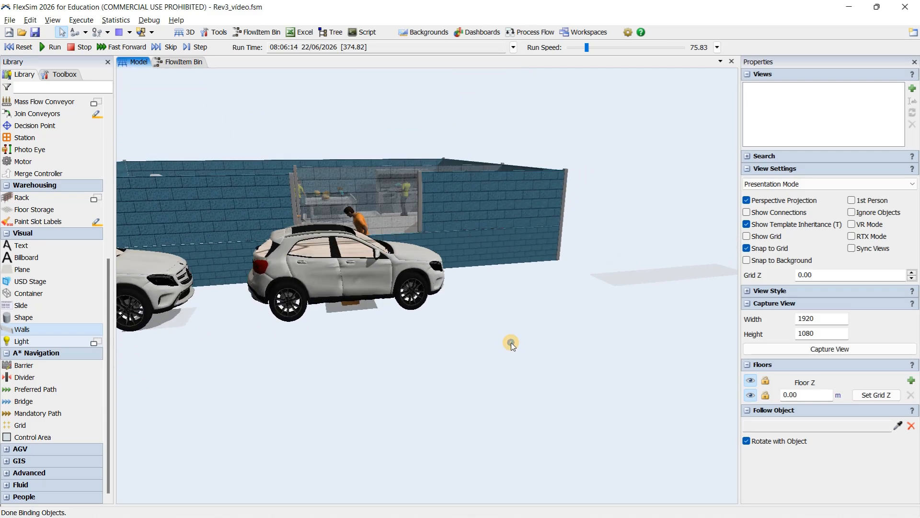
left_click(364, 310)
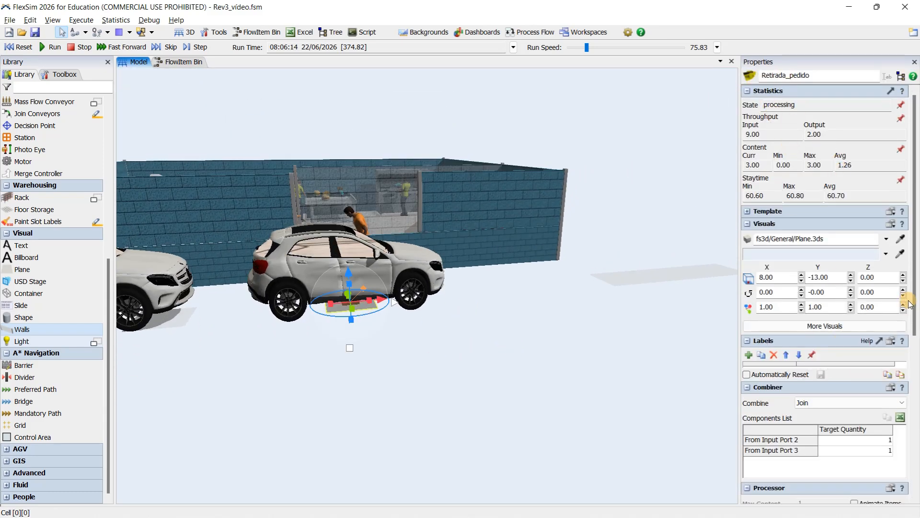
left_click(887, 239)
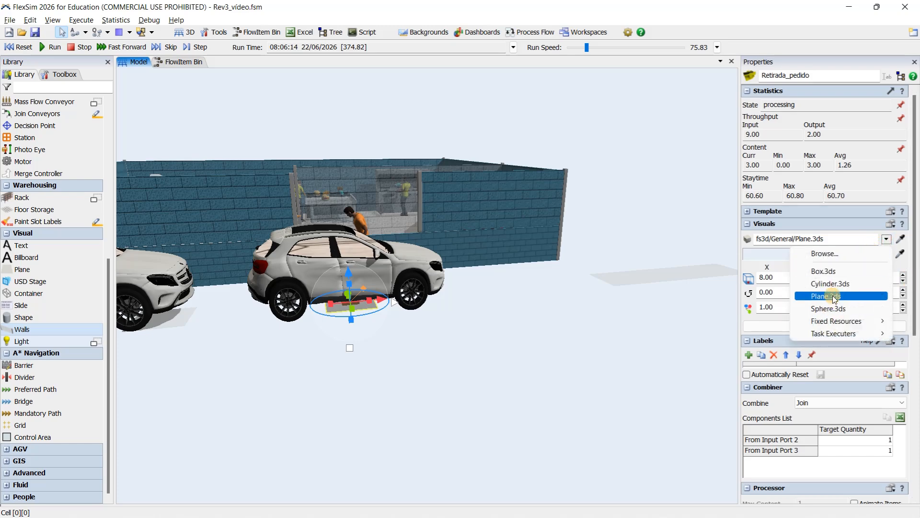
left_click(411, 337)
left_click(411, 337)
right_click_drag(380, 352, 385, 337)
left_click(369, 288)
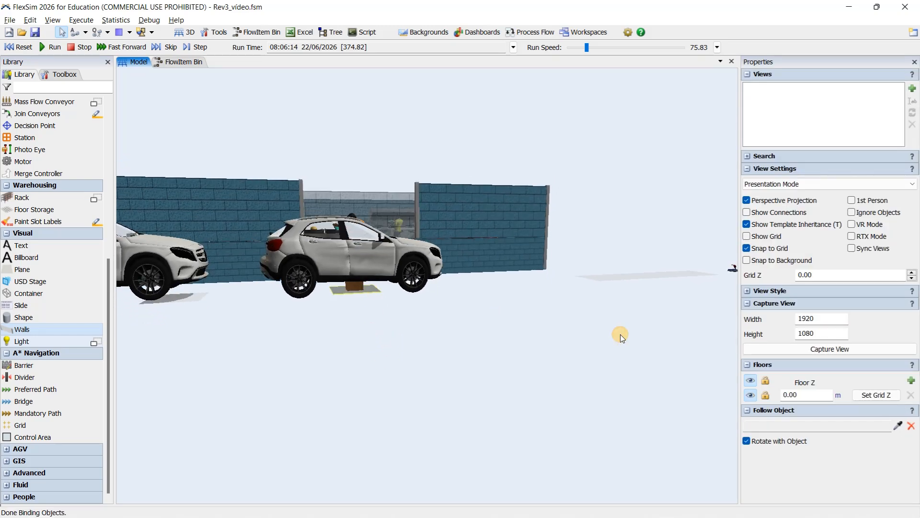
Inspect the visual settings of the Fila_clientes queue under the waiting car and the Saída processor beyond the restaurant.
left_click(435, 332)
left_click_drag(442, 329, 525, 332)
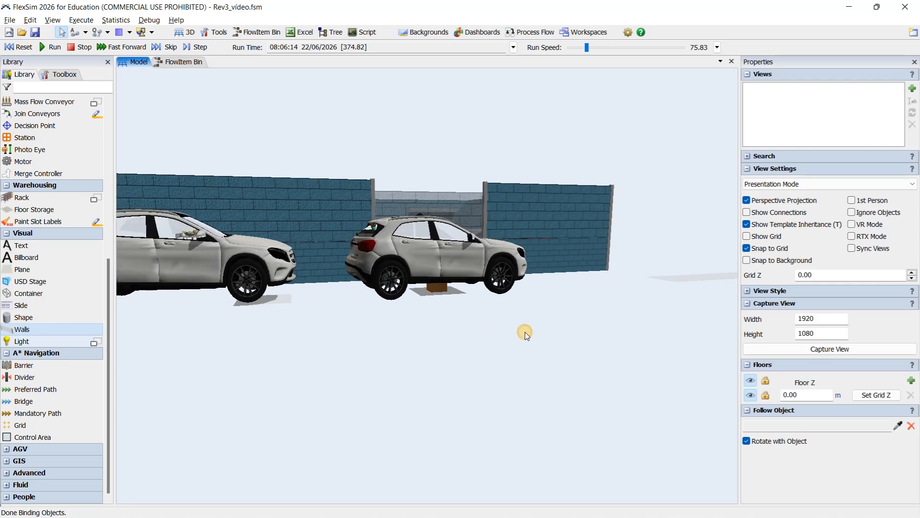
left_click(281, 299)
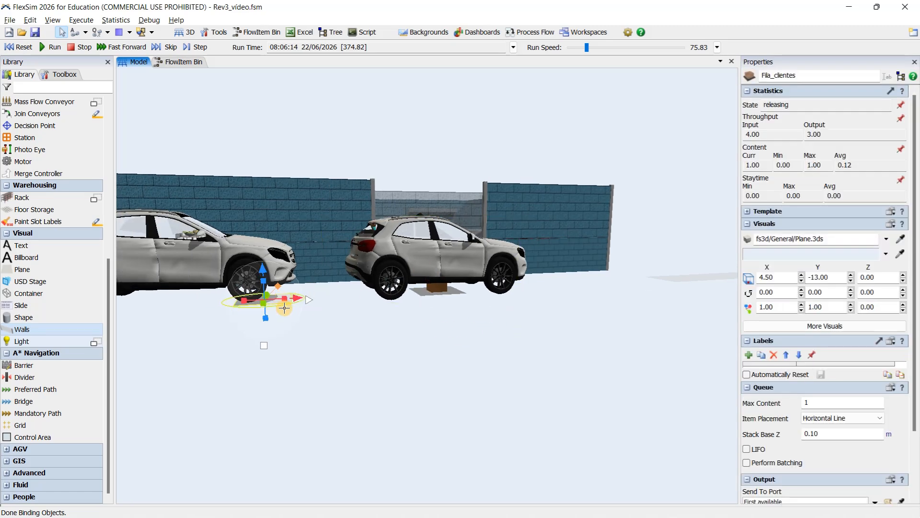
scroll(400, 355, "down", 3)
left_click_drag(494, 366, 336, 375)
left_click(535, 290)
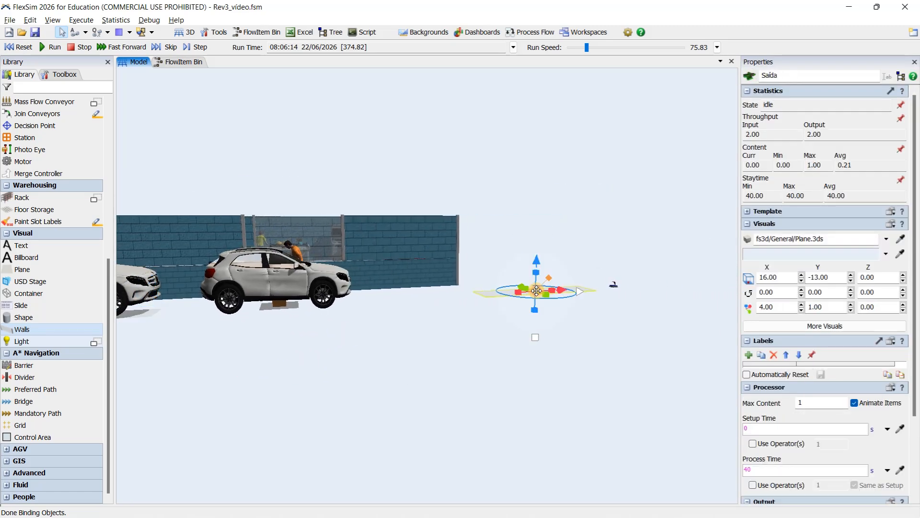
left_click(454, 363)
right_click_drag(453, 362, 457, 369)
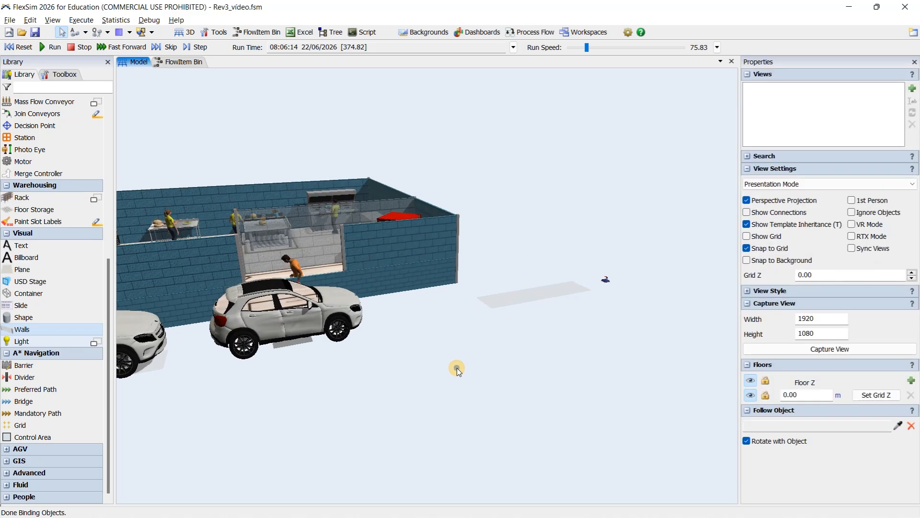
left_click(554, 288)
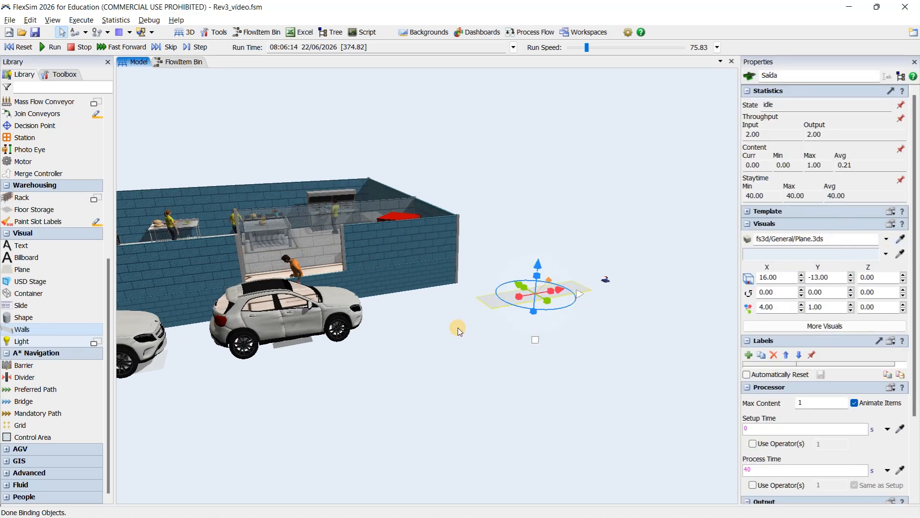
left_click_drag(435, 332, 438, 341)
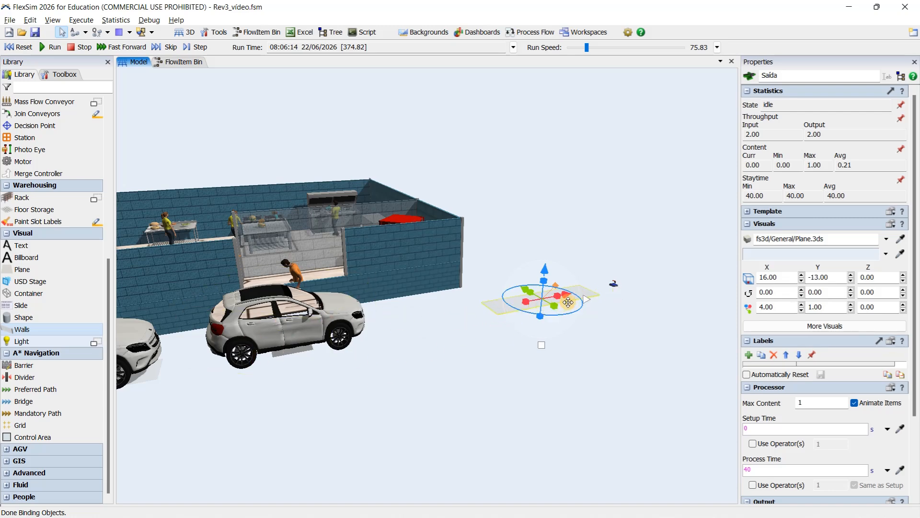
Examine the whole furnished restaurant from above, from the entrance side and from the vending machine side.
scroll(468, 341, "down", 4)
right_click_drag(458, 345, 463, 372)
left_click_drag(462, 371, 569, 368)
right_click_drag(556, 376, 560, 386)
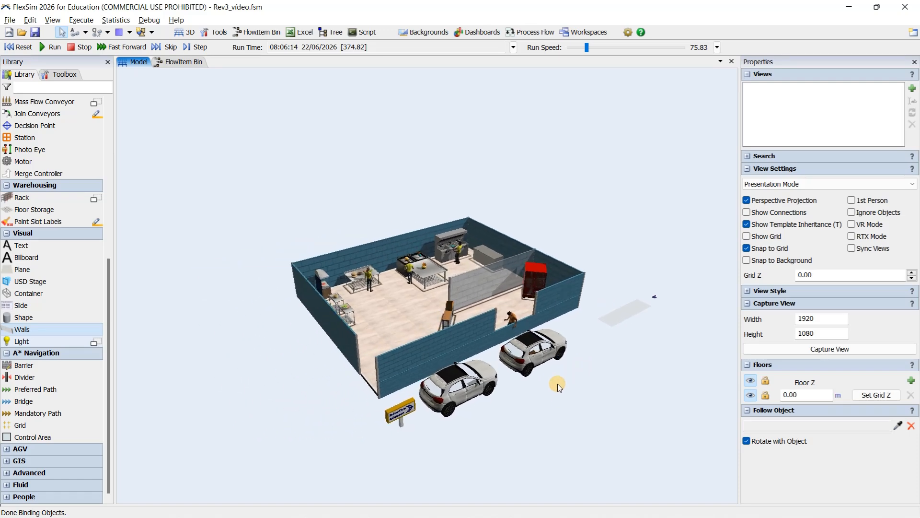
scroll(382, 338, "up", 3)
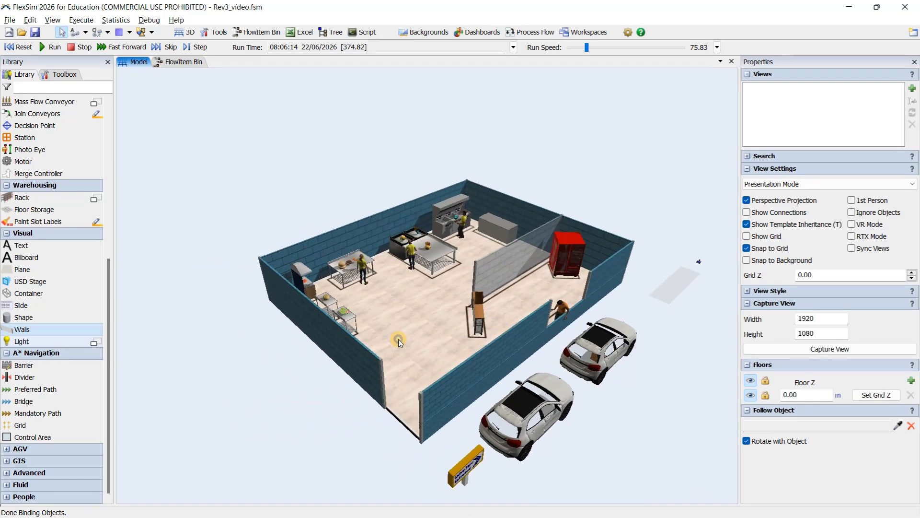
right_click_drag(403, 343, 414, 338)
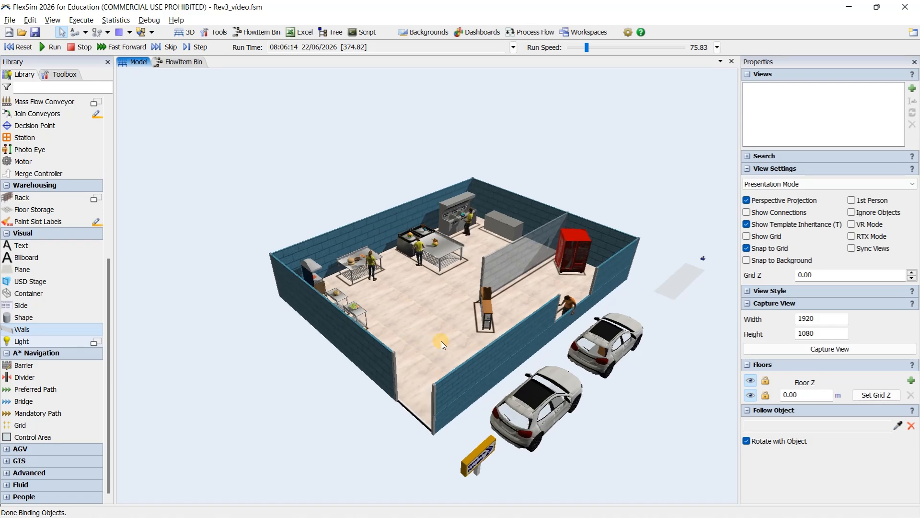
scroll(421, 322, "up", 2)
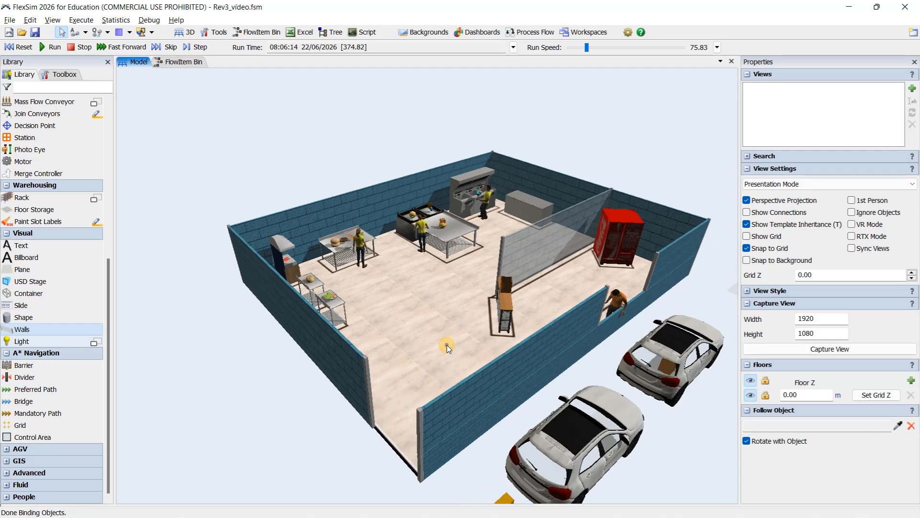
right_click(448, 344)
left_click(445, 300)
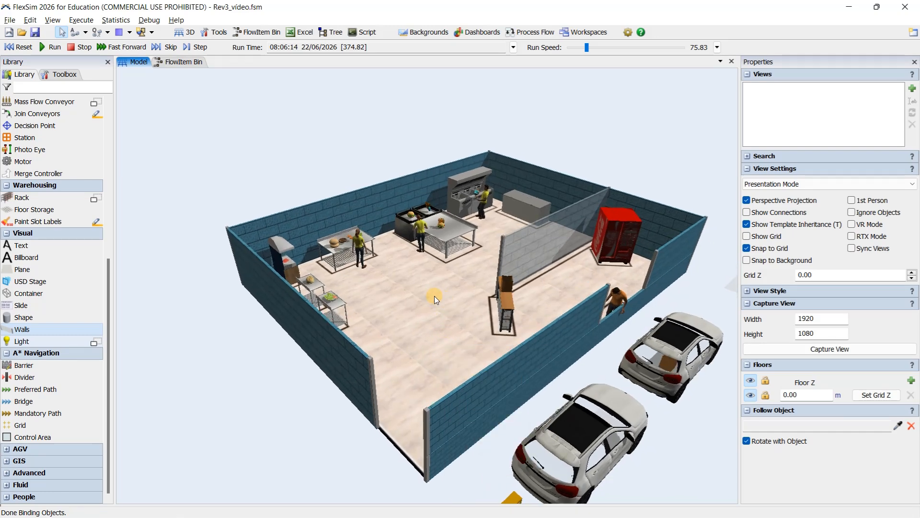
left_click_drag(426, 296, 431, 300)
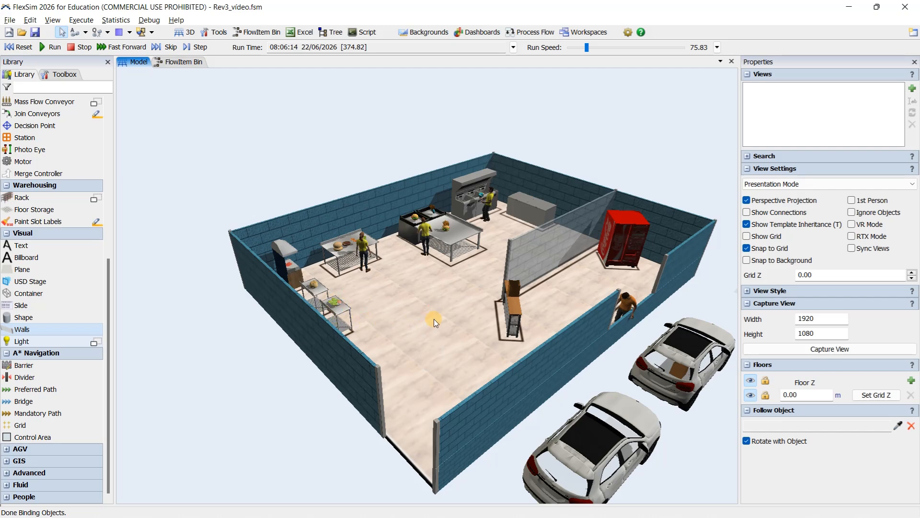
left_click_drag(434, 319, 423, 290)
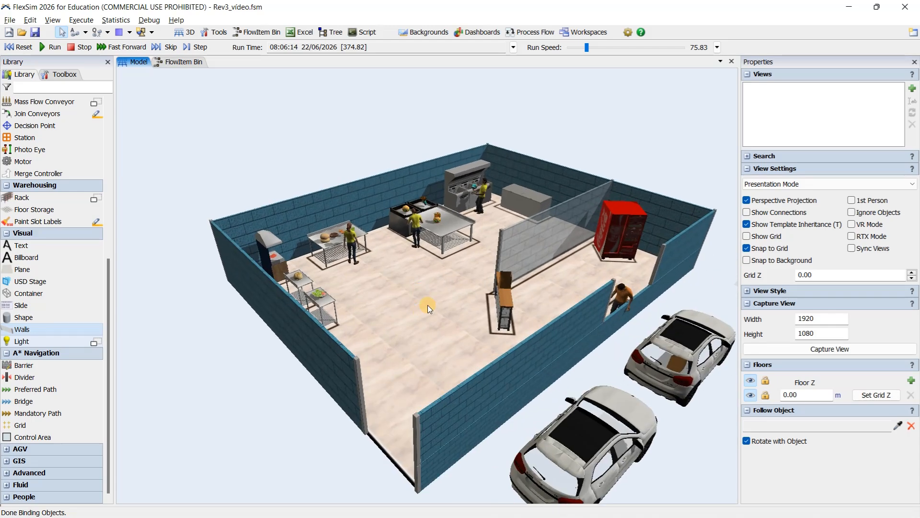
right_click_drag(429, 321, 400, 299)
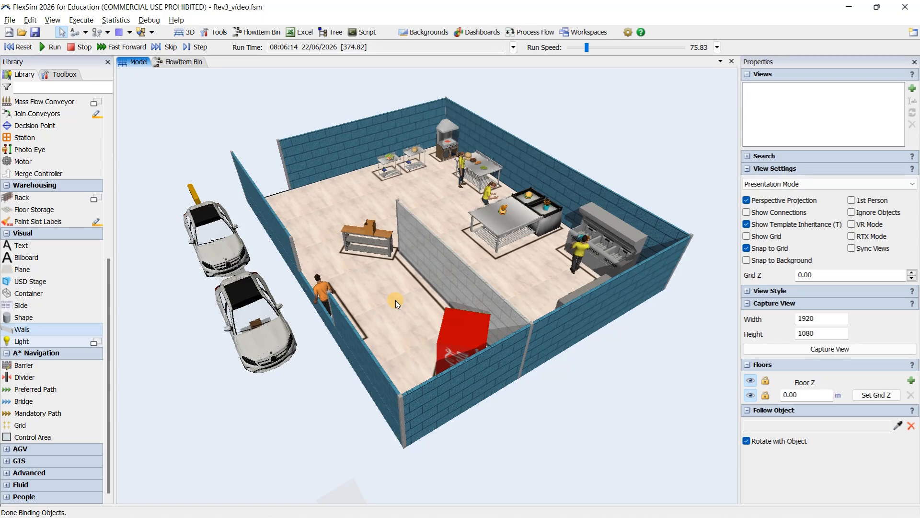
mouse_move(401, 310)
right_mouse_down()
mouse_move(420, 312)
mouse_move(412, 305)
right_mouse_up()
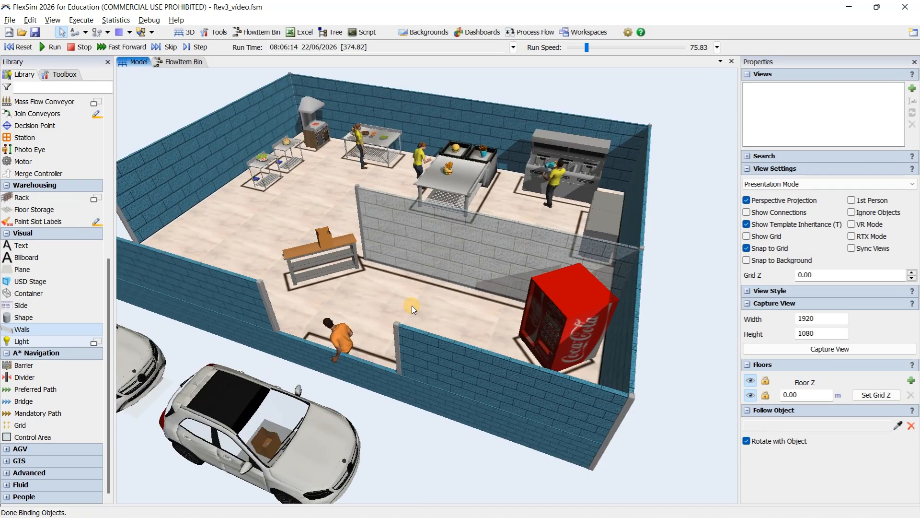
scroll(412, 302, "down", 2)
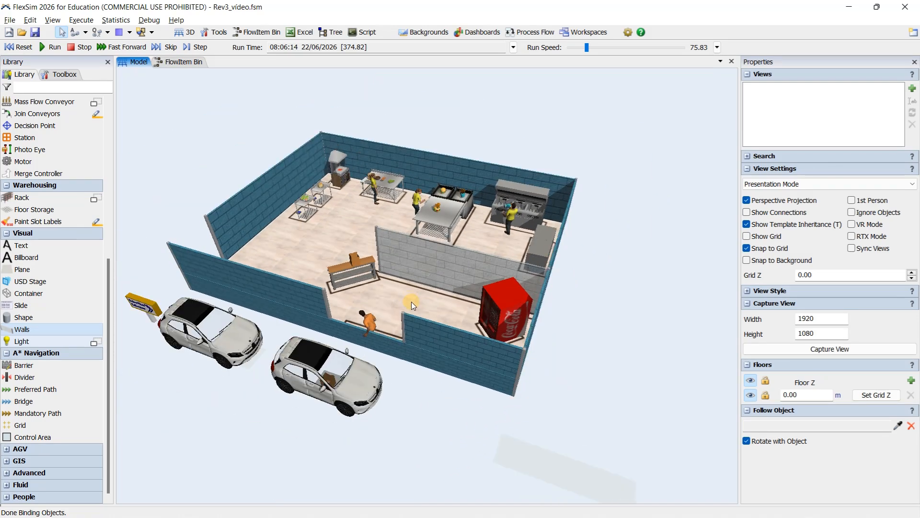
left_click_drag(406, 295, 410, 298)
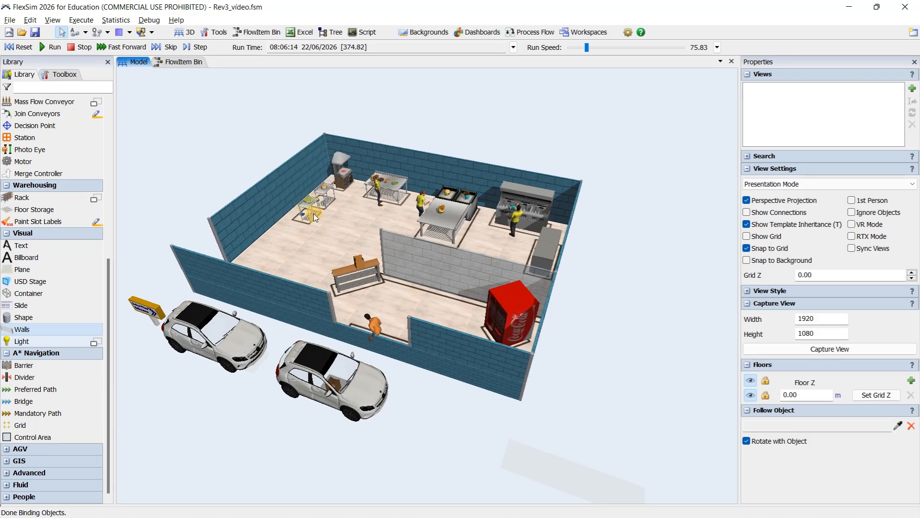
Review the visuals, queue, output and trigger settings of the Estoque_salada queue.
scroll(339, 231, "up", 2)
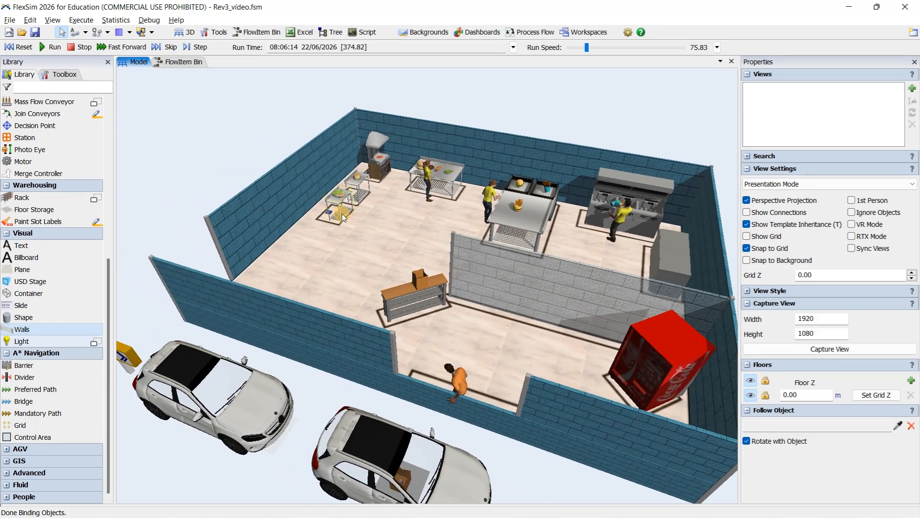
left_click(342, 214)
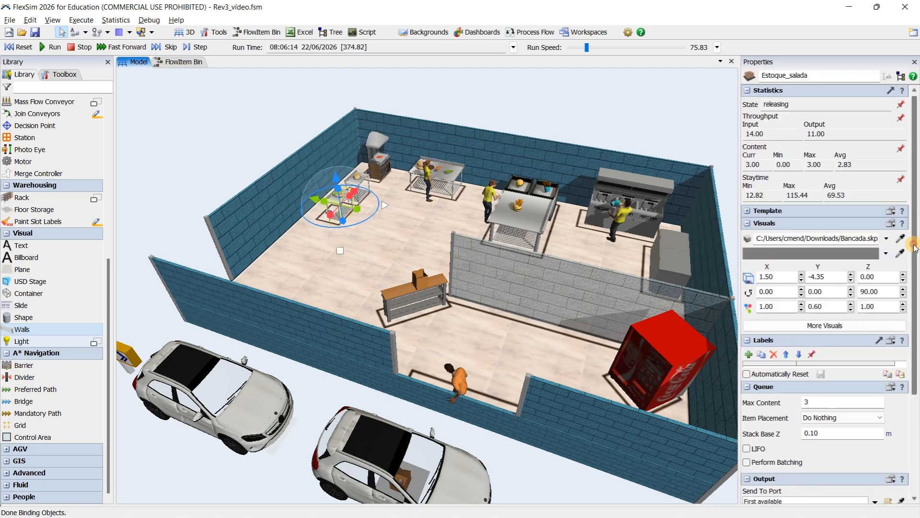
scroll(915, 238, "down", 1)
scroll(915, 238, "down", 5)
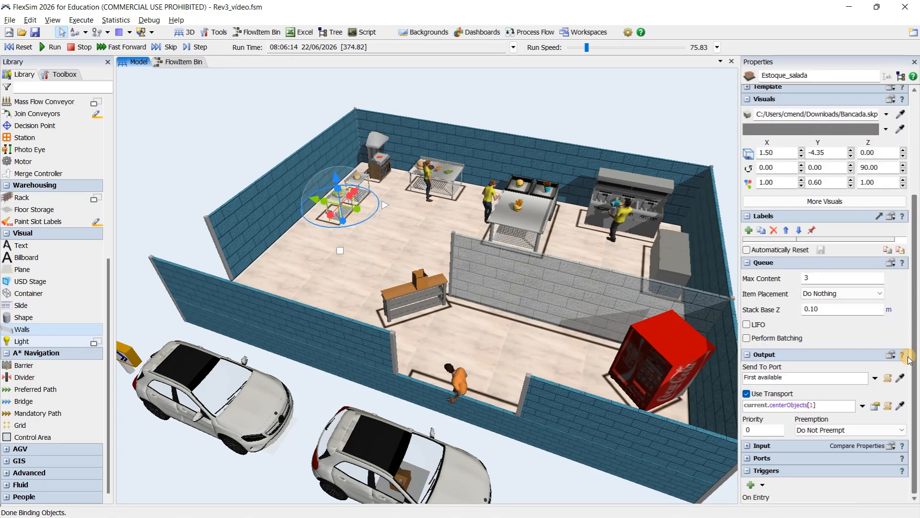
scroll(440, 227, "up", 3)
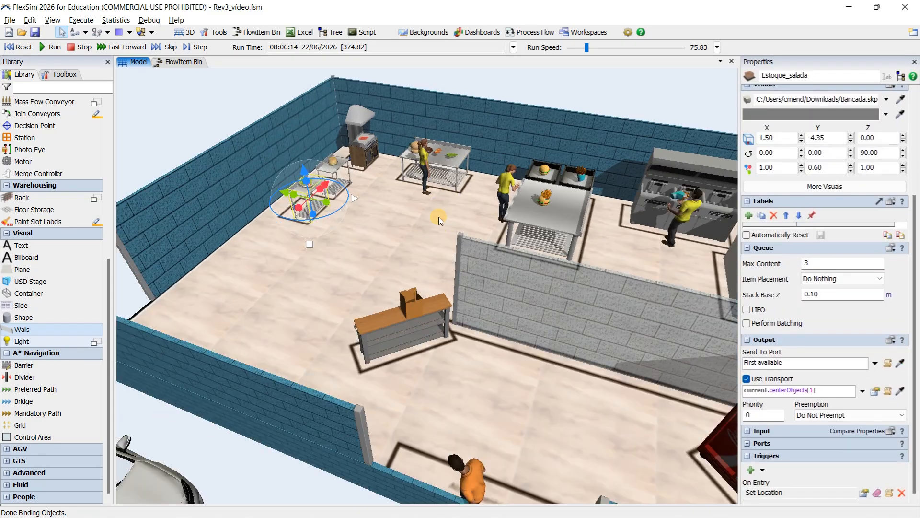
Inspect the Montagem_lanche combiner's processing and trigger settings and the visuals of the Carne item on its table.
left_click(437, 208)
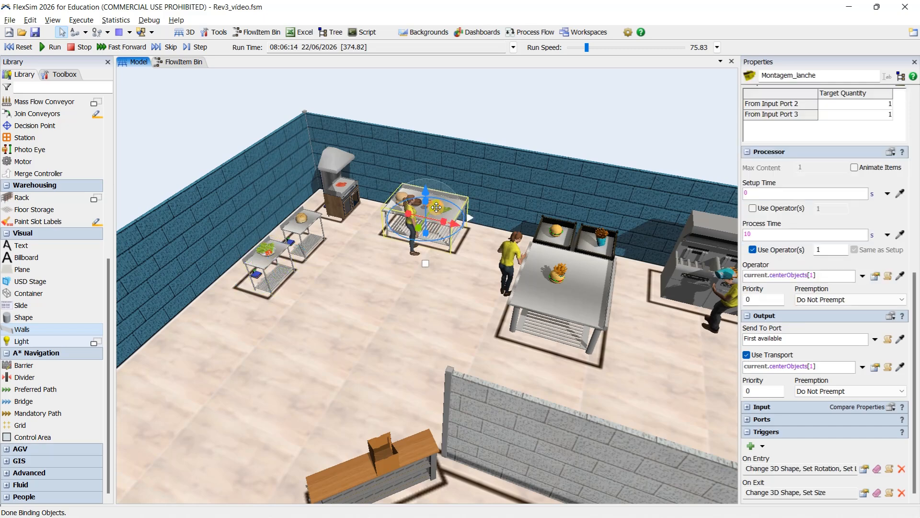
left_click(436, 310)
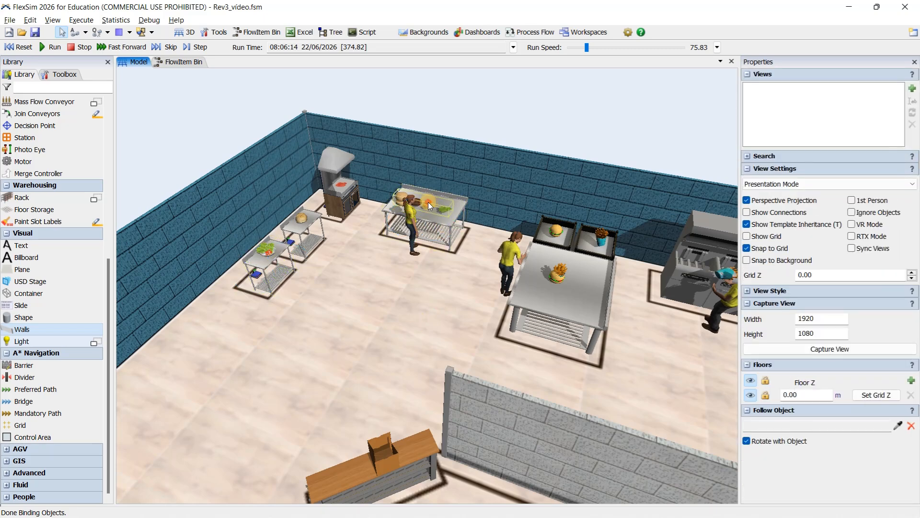
left_click(428, 203)
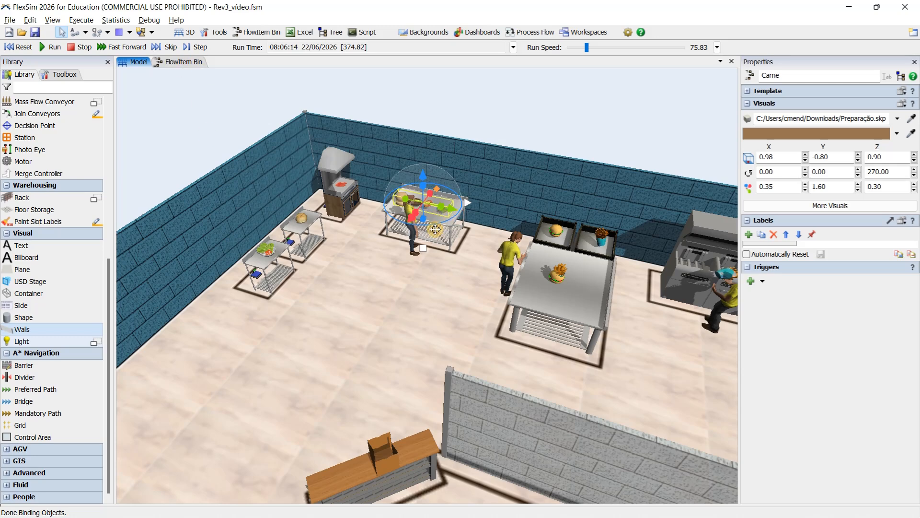
left_click(457, 290)
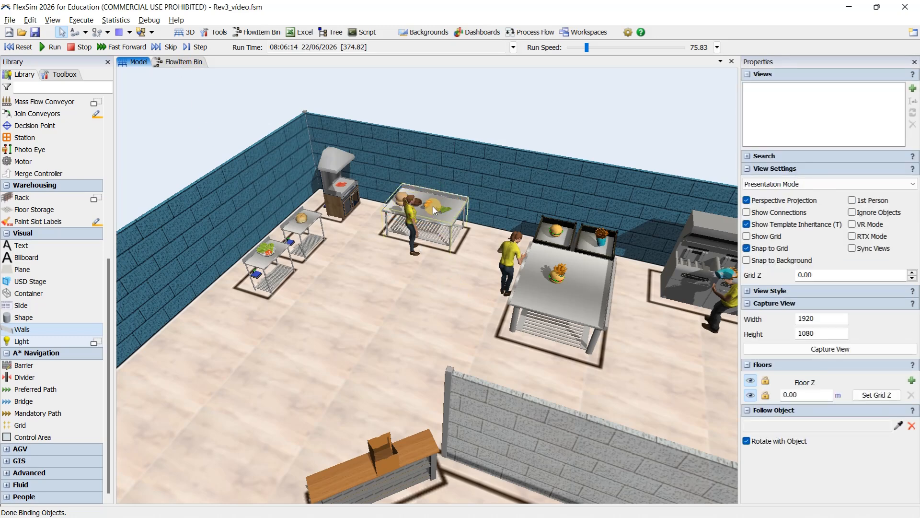
left_click(452, 221)
Examine the complete restaurant once more from the entrance side, with the drive-thru sign and both cars in view.
scroll(450, 300, "down", 3)
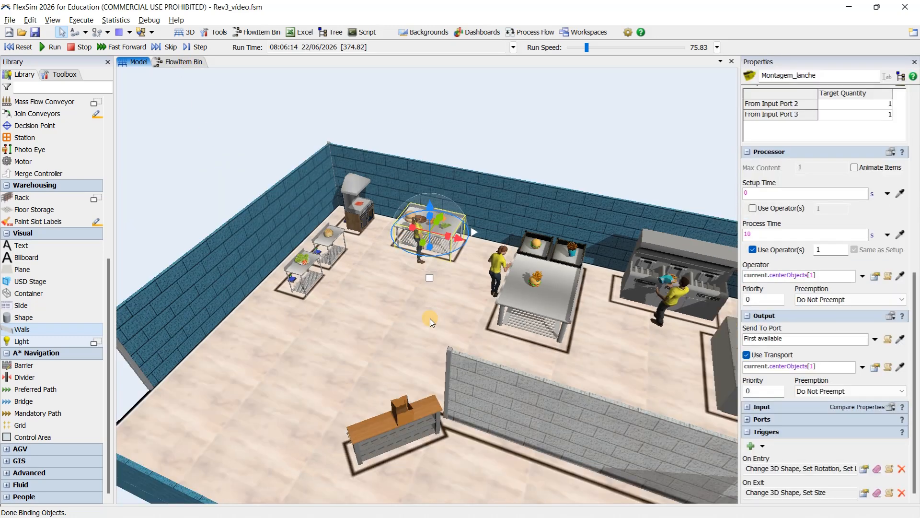
right_click_drag(431, 324, 438, 325)
left_click_drag(439, 325, 406, 292)
mouse_move(404, 292)
right_mouse_down()
mouse_move(400, 311)
mouse_move(413, 306)
mouse_move(419, 334)
right_mouse_up()
scroll(412, 314, "down", 2)
scroll(424, 343, "down", 4)
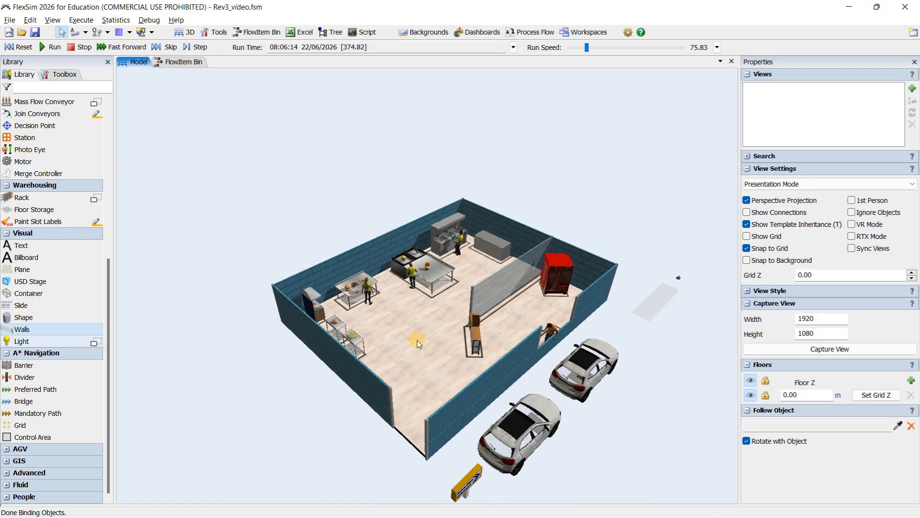
scroll(418, 340, "down", 2)
scroll(408, 320, "up", 2)
left_click_drag(412, 324, 404, 306)
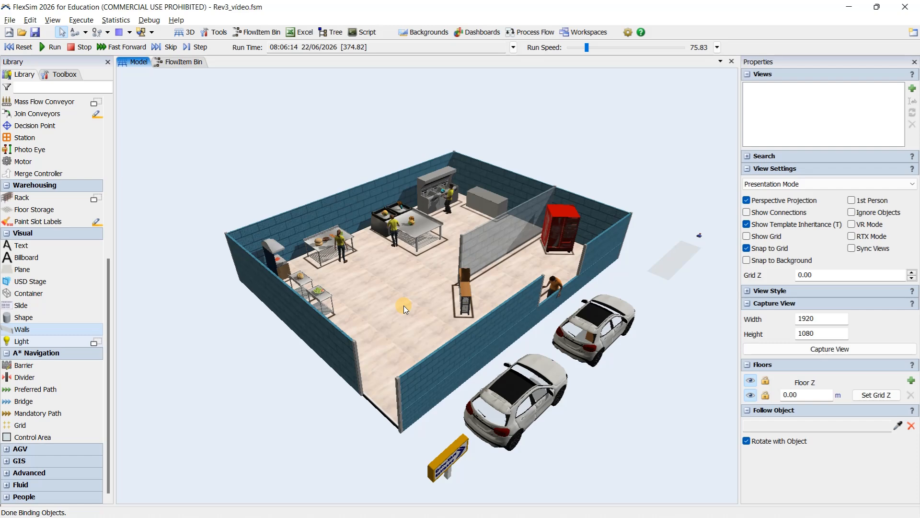
left_click_drag(417, 315, 407, 298)
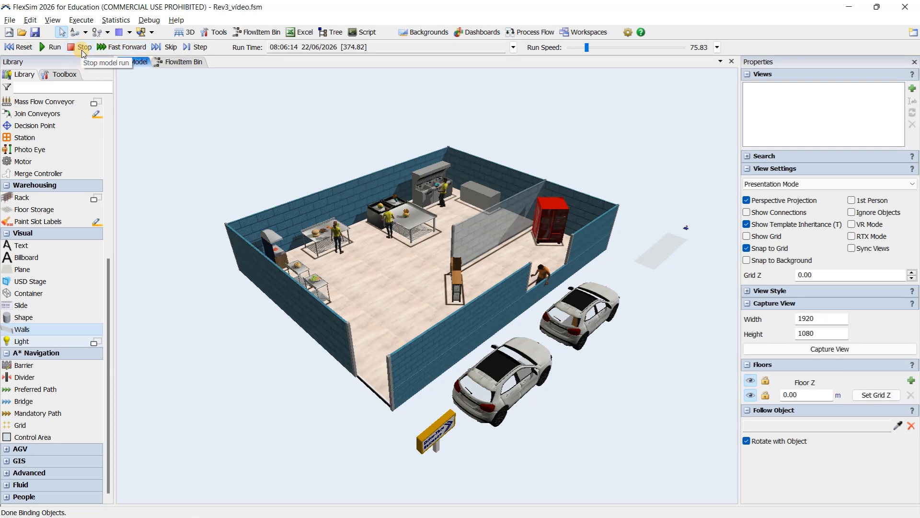
left_click_drag(260, 159, 245, 154)
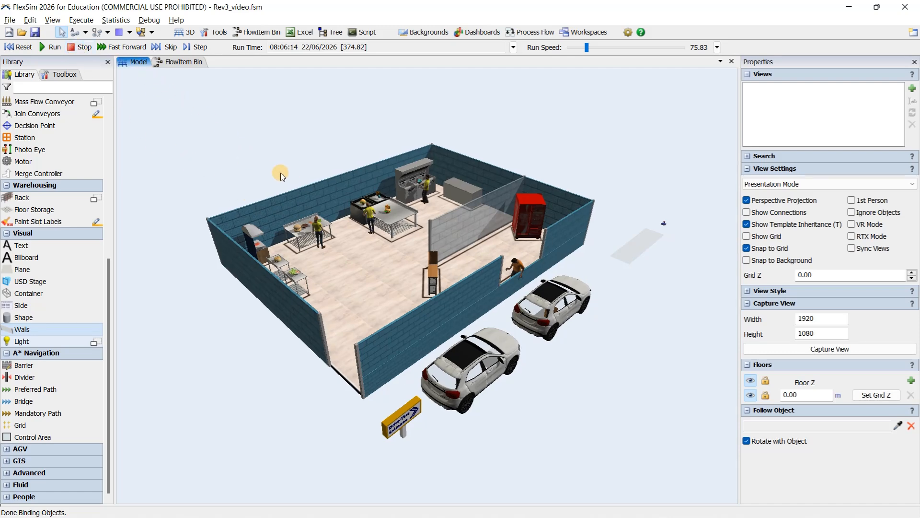
left_click_drag(279, 160, 289, 158)
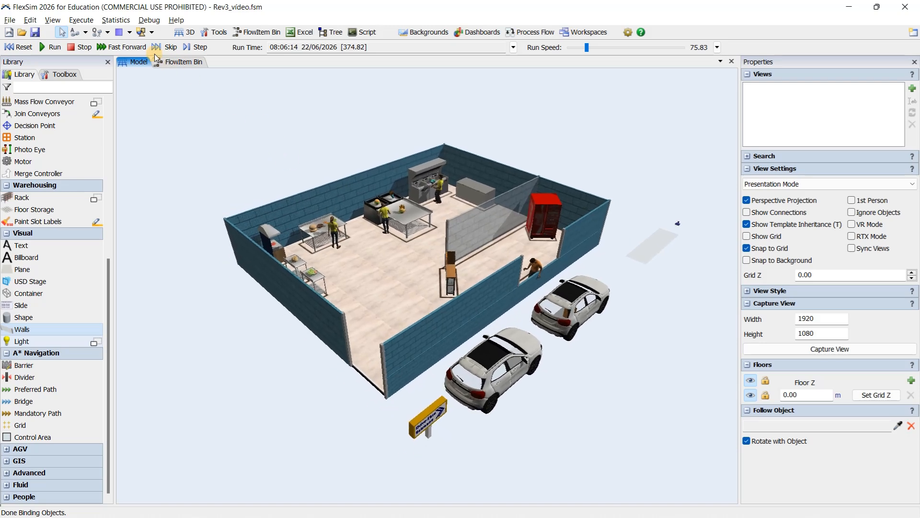